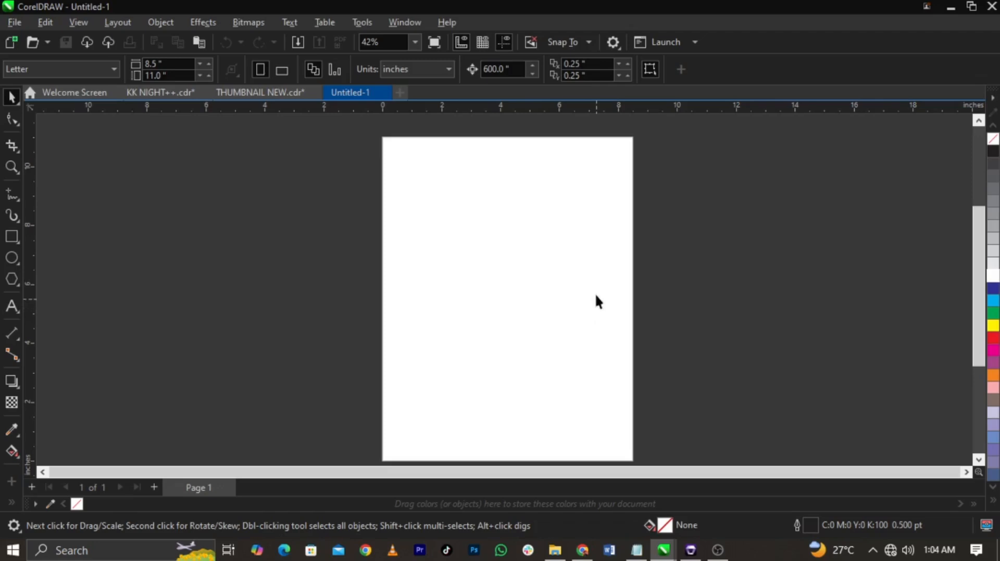
Step: Set the document units to pixels and the page size to 1080 by 1350 px
left_click(410, 73)
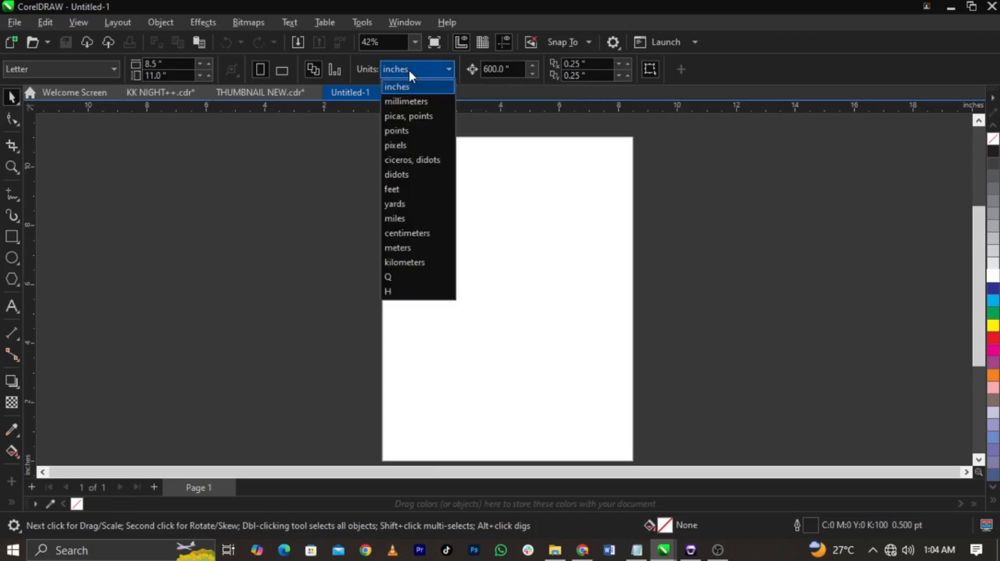
left_click(400, 148)
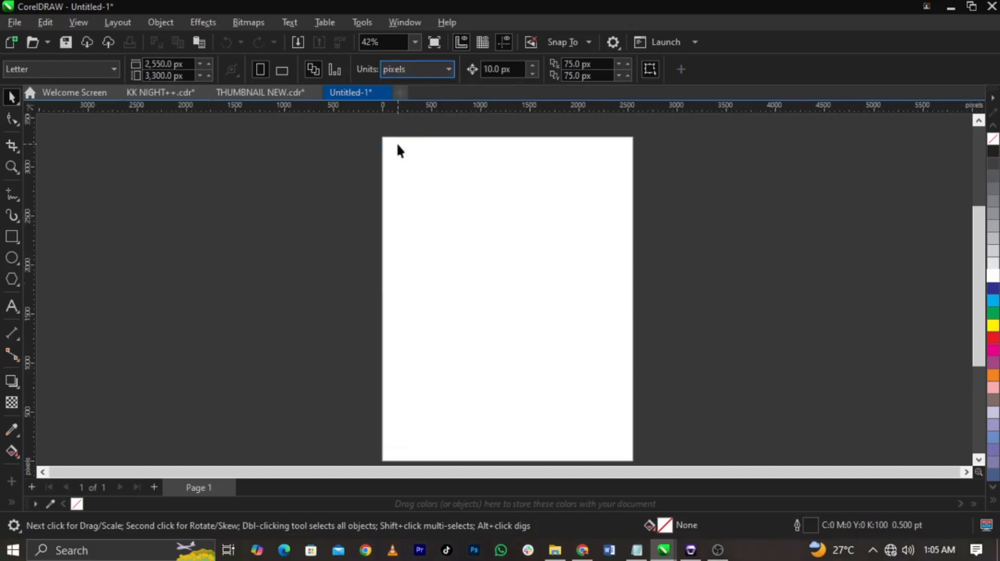
left_click(176, 64)
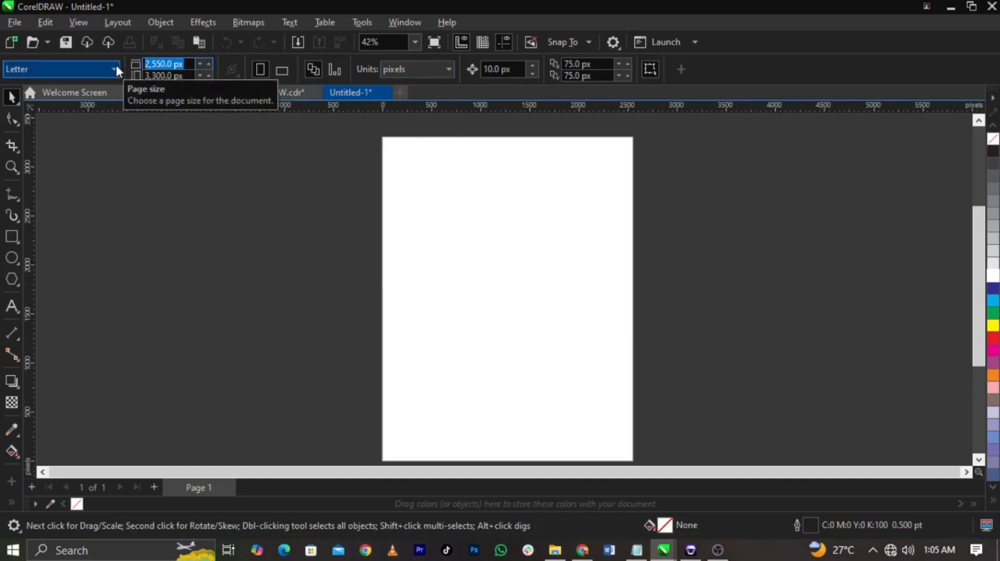
type("1080")
key("Tab")
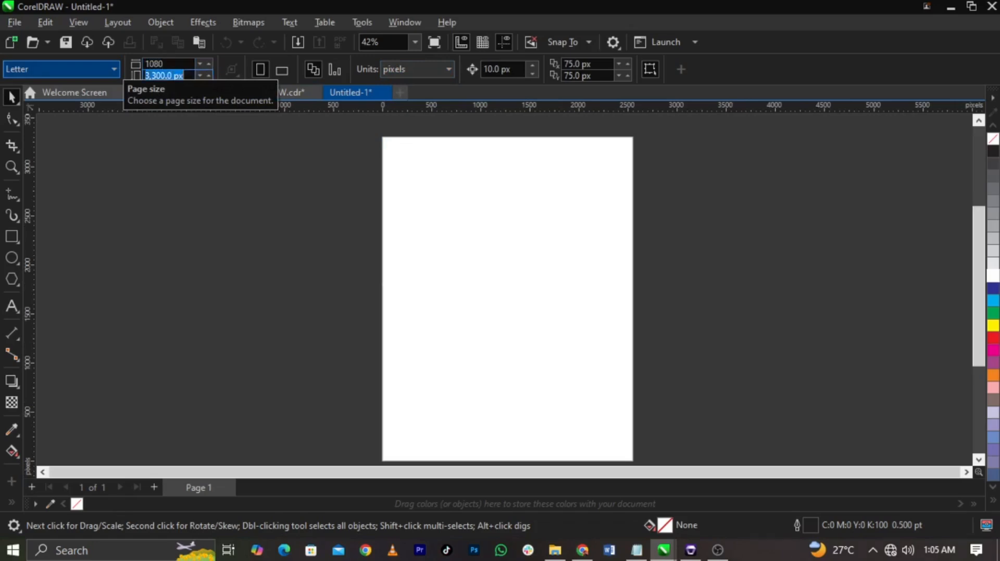
type("1350")
key("Return")
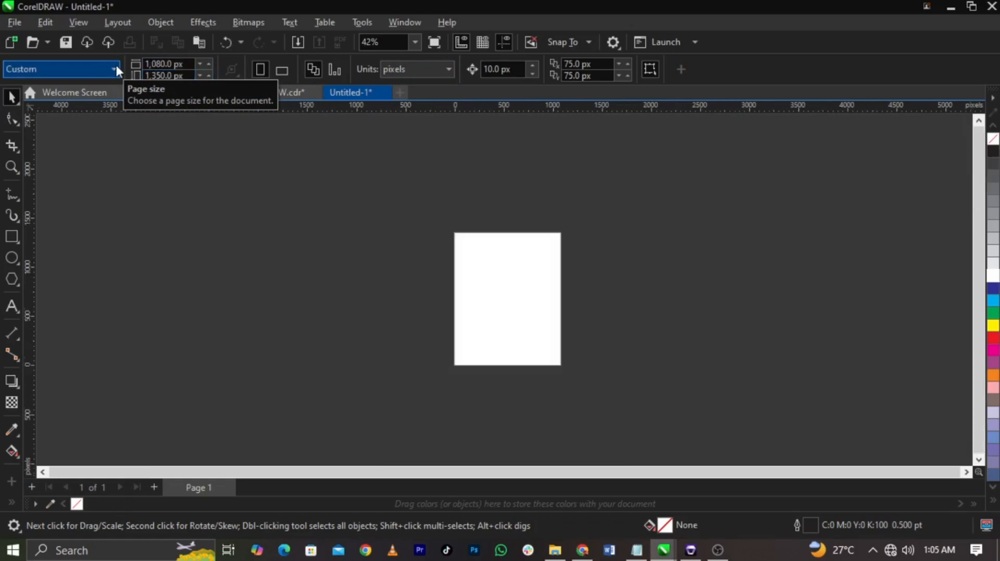
key("shift+F4")
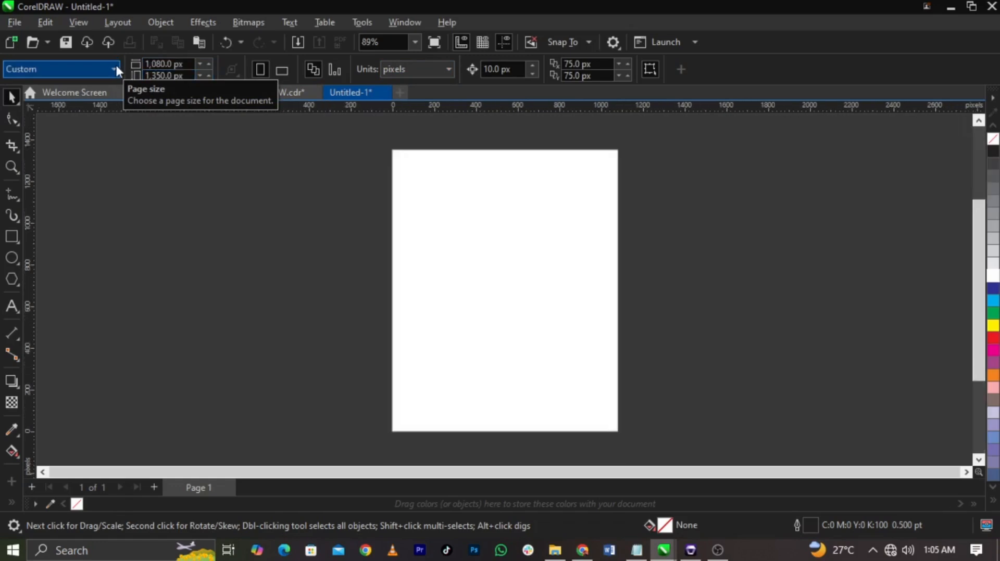
Step: Create a page-sized rectangle, remove its outline and centre it on the page
double_click(13, 239)
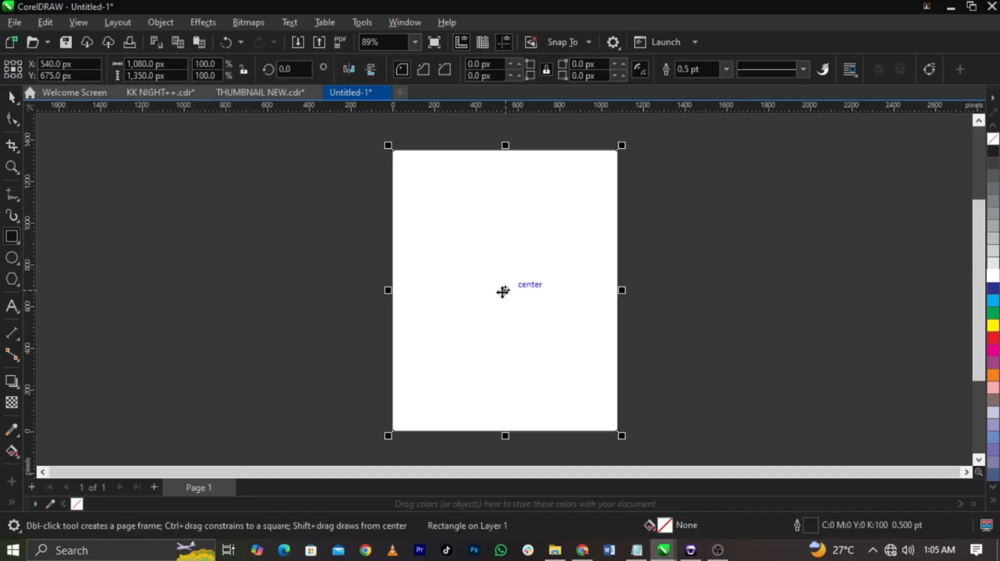
left_click_drag(502, 292, 515, 291)
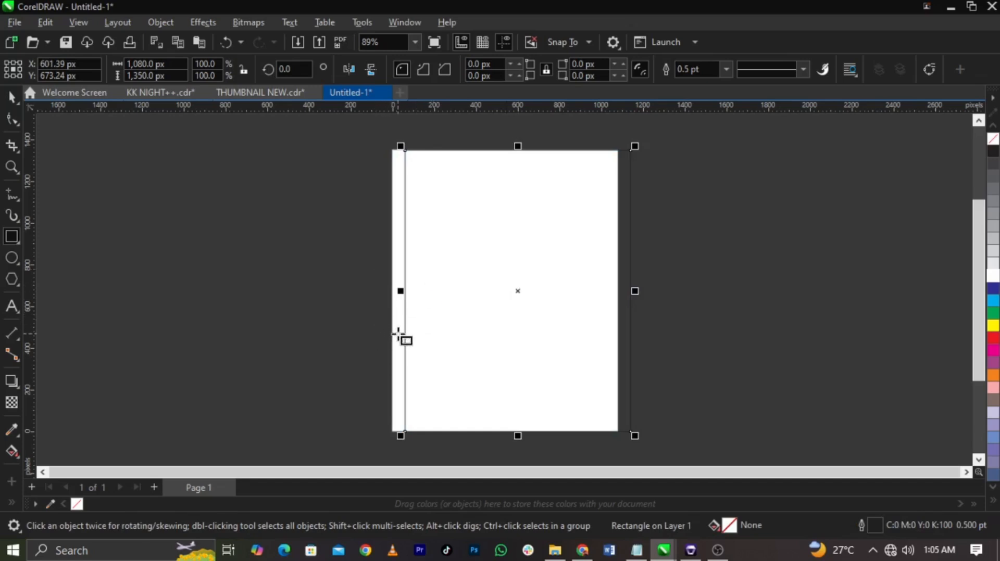
right_click(993, 139)
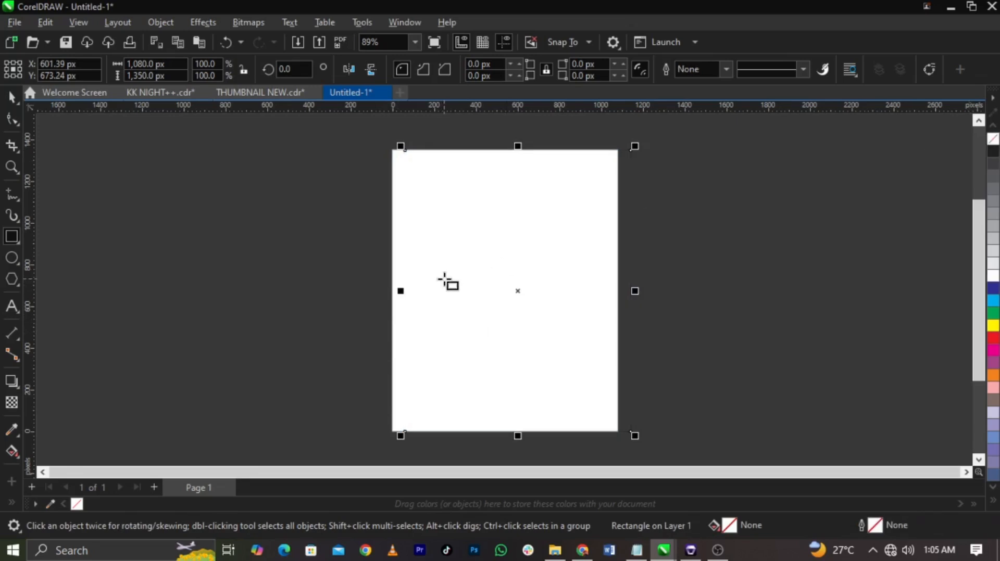
key("p")
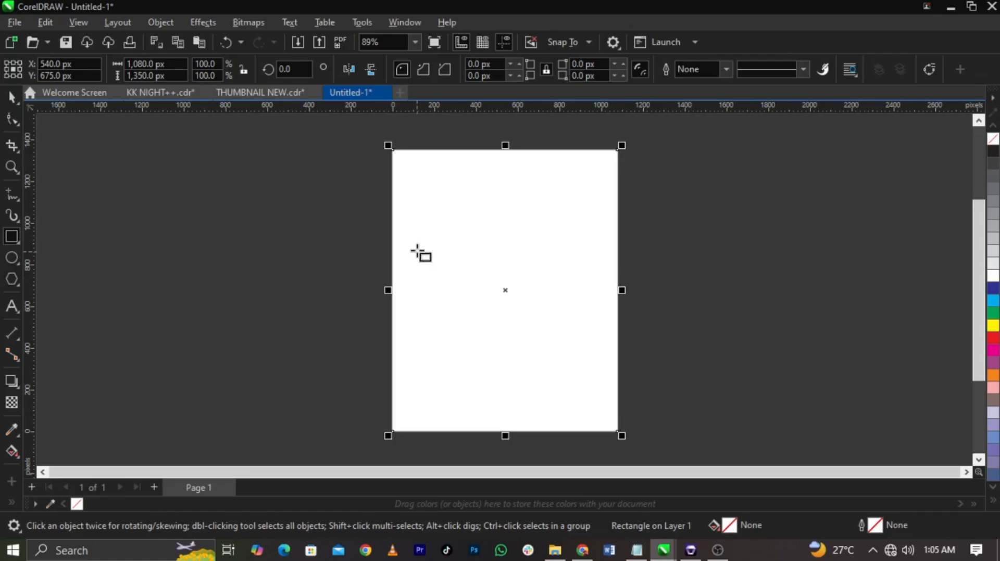
left_click(11, 102)
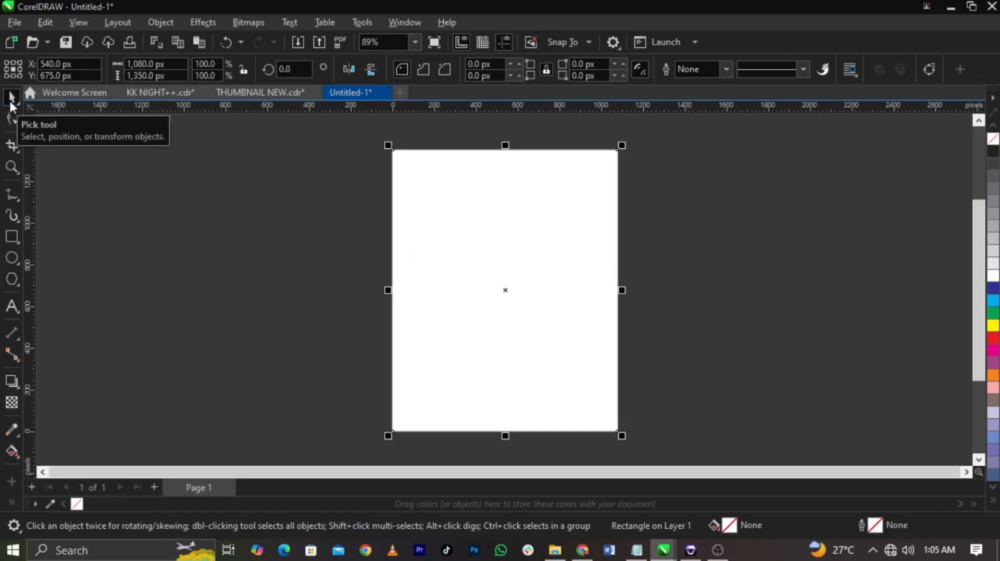
Step: Import the pattern image from the flyer design 2 folder and place it about 386 by 579 px to the left of the page
left_click(17, 25)
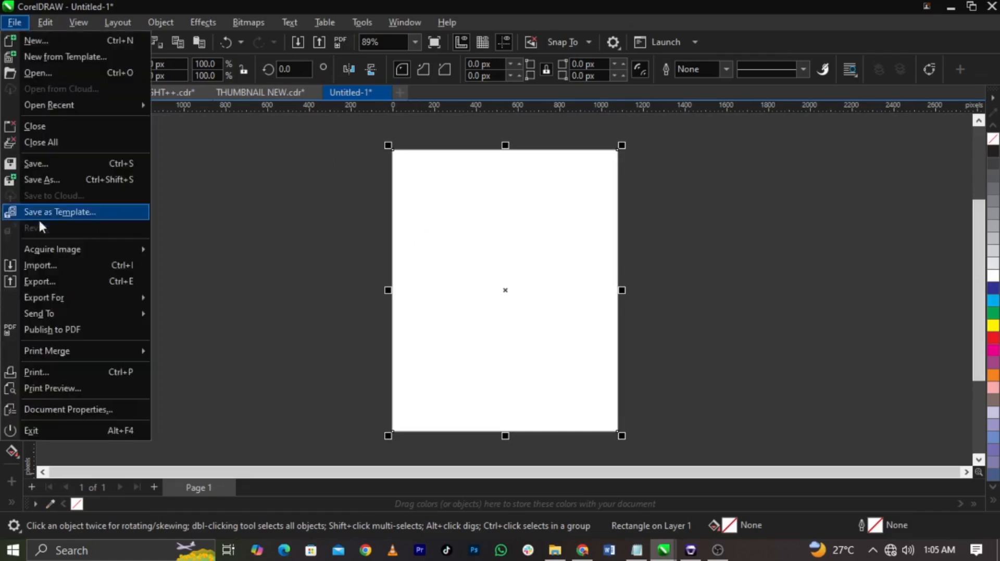
left_click(52, 261)
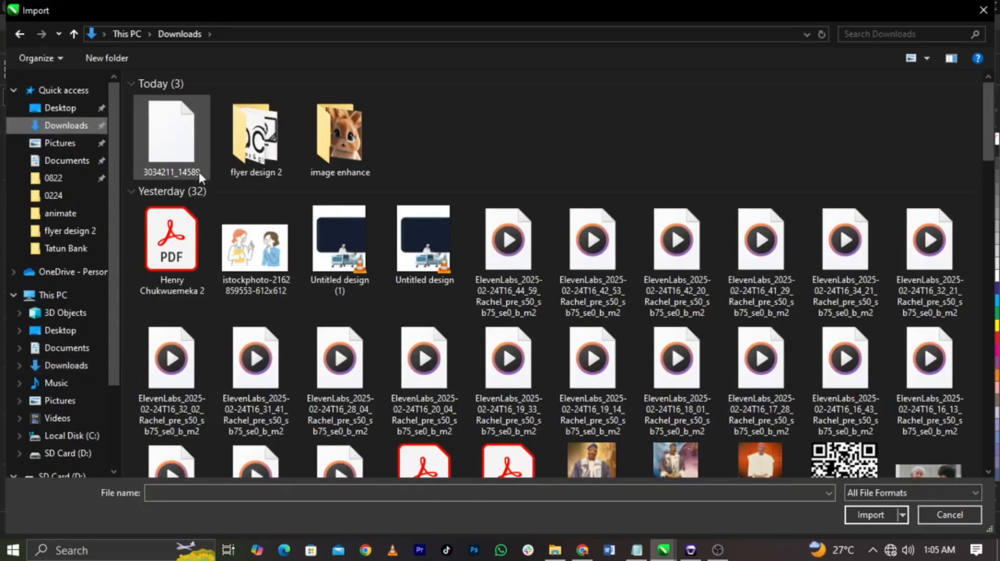
double_click(244, 160)
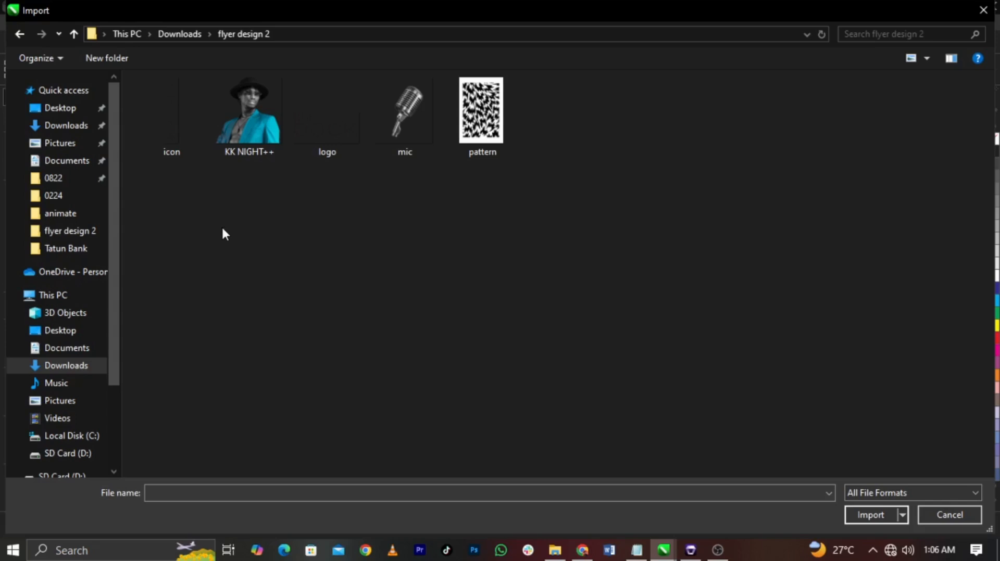
left_click_drag(163, 228, 482, 156)
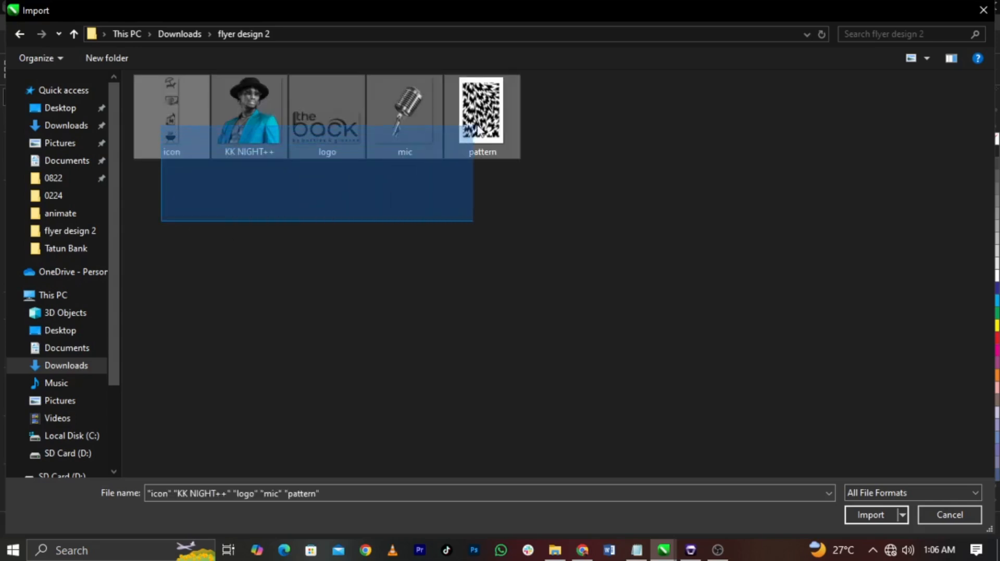
left_click(482, 128)
left_click(871, 515)
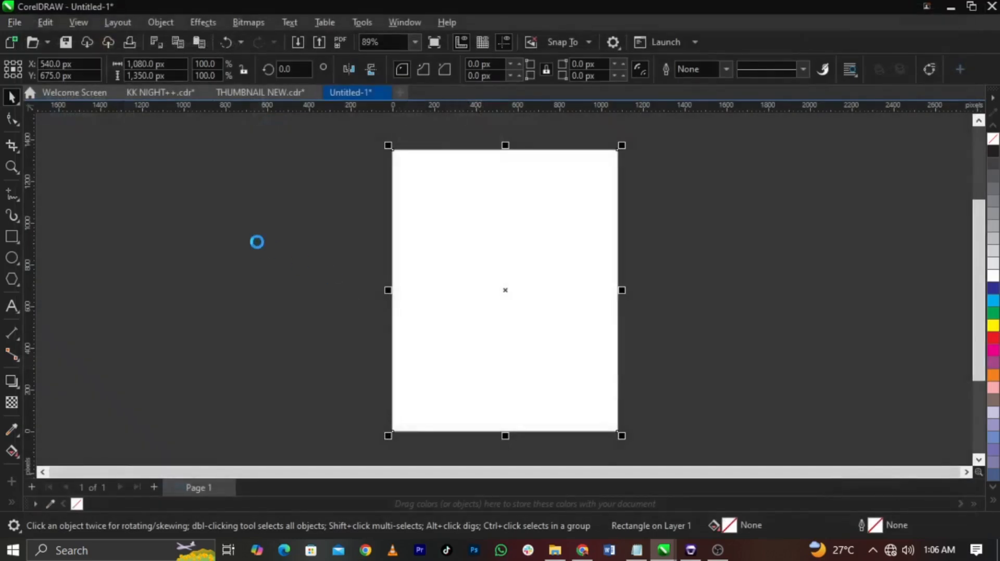
left_click_drag(191, 204, 271, 325)
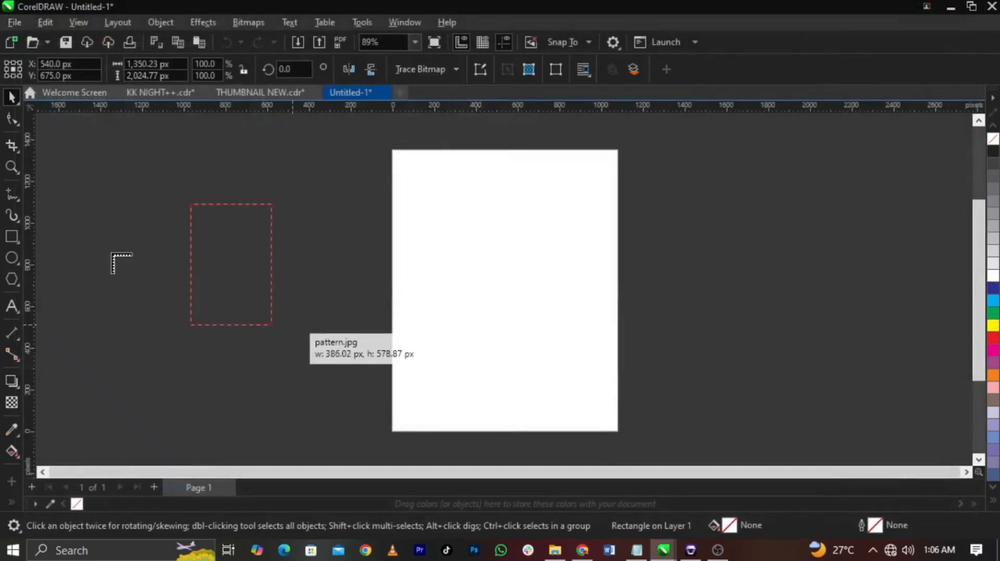
left_click(151, 270)
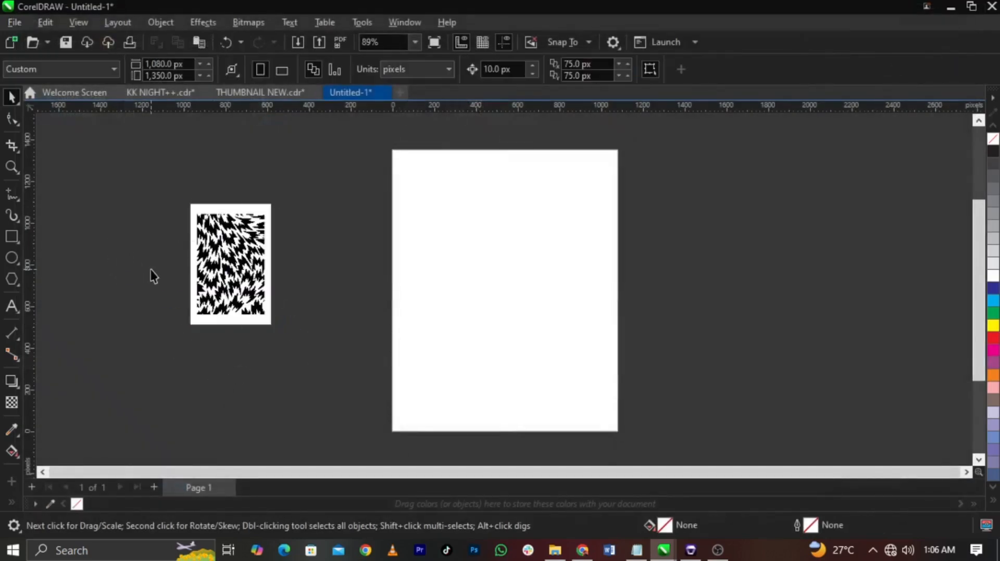
scroll(326, 304, "down", 2)
left_click(263, 304)
mouse_move(261, 306)
left_mouse_down()
mouse_move(170, 304)
mouse_move(186, 289)
mouse_move(250, 290)
left_mouse_up()
left_click(321, 298)
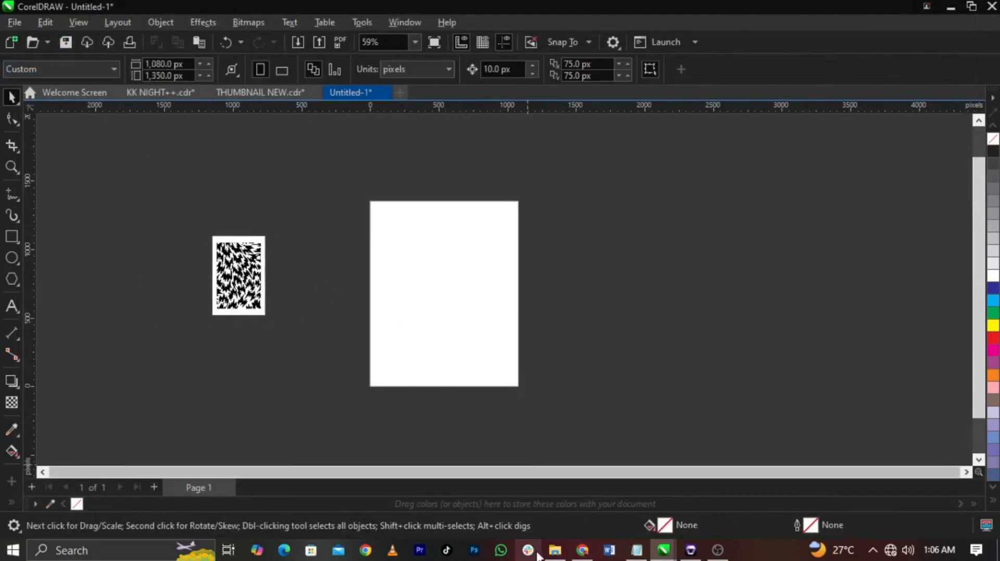
Step: Switch to File Explorer and bring the icon, KK NIGHT++, logo and mic images from Downloads > flyer design 2 into the drawing
left_click(555, 550)
left_click(59, 182)
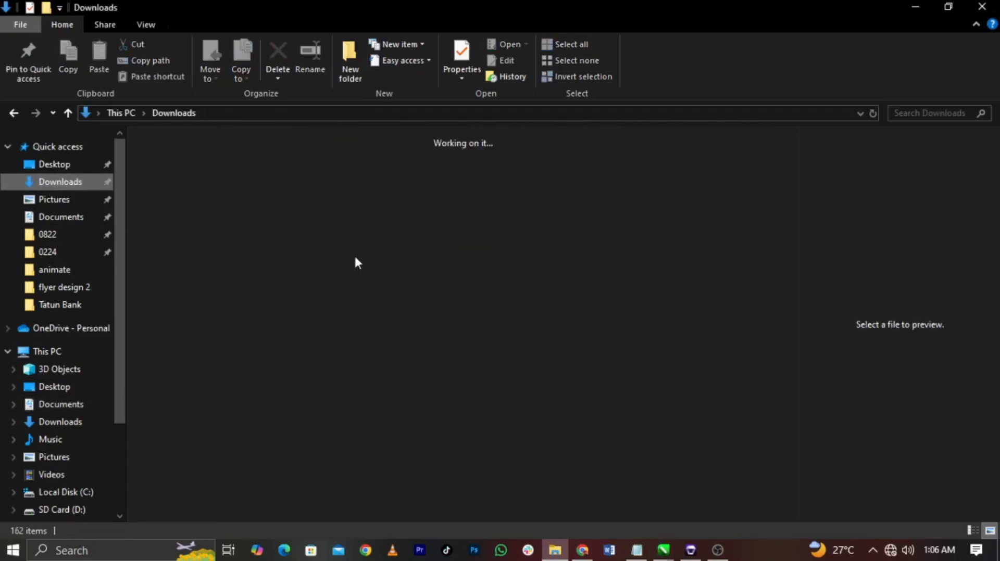
double_click(195, 212)
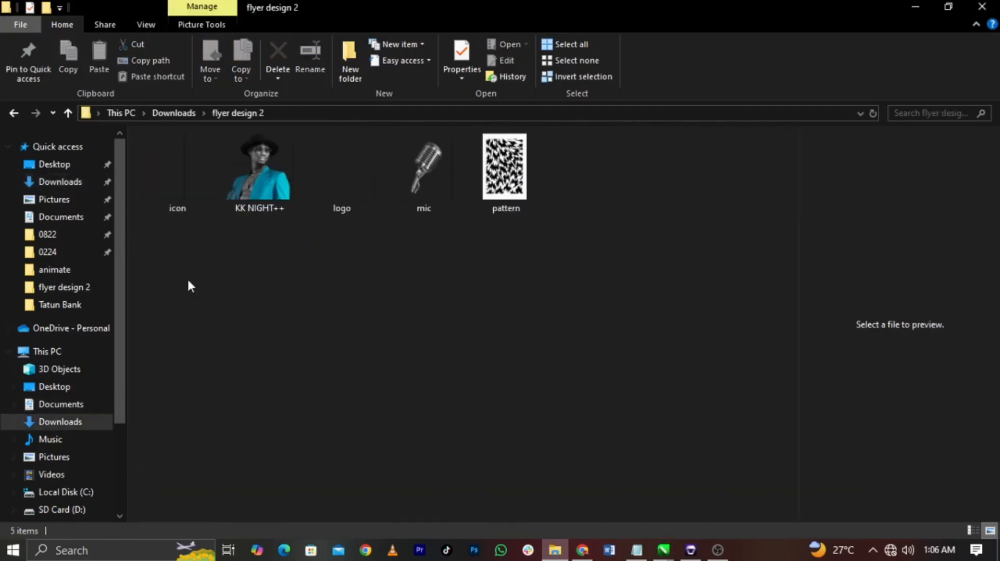
left_click_drag(188, 279, 441, 169)
left_click_drag(423, 208, 310, 355)
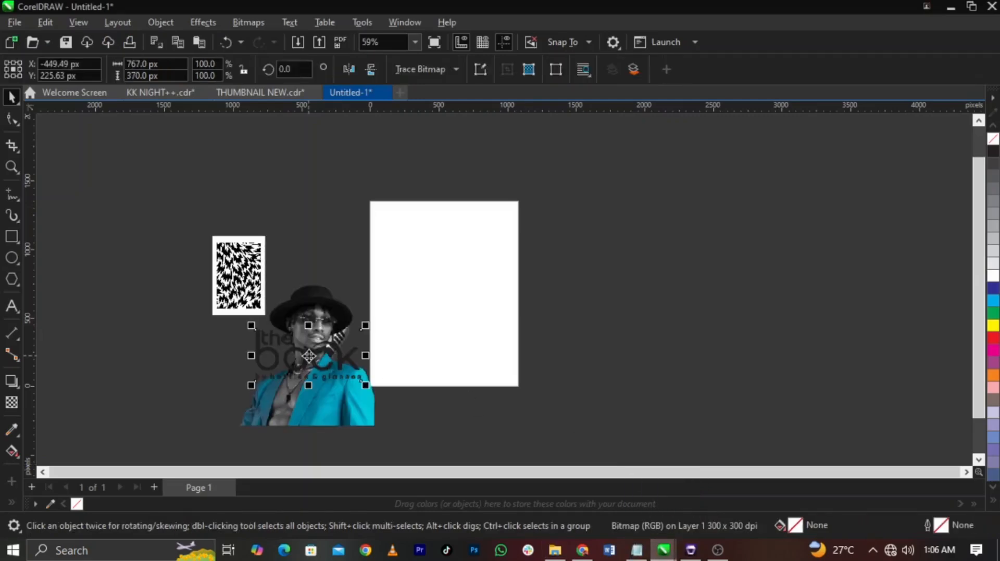
Step: Spread out the stacked portrait, logo, icons and pattern beside the microphone in the empty area left of the page
left_click_drag(352, 386, 199, 382)
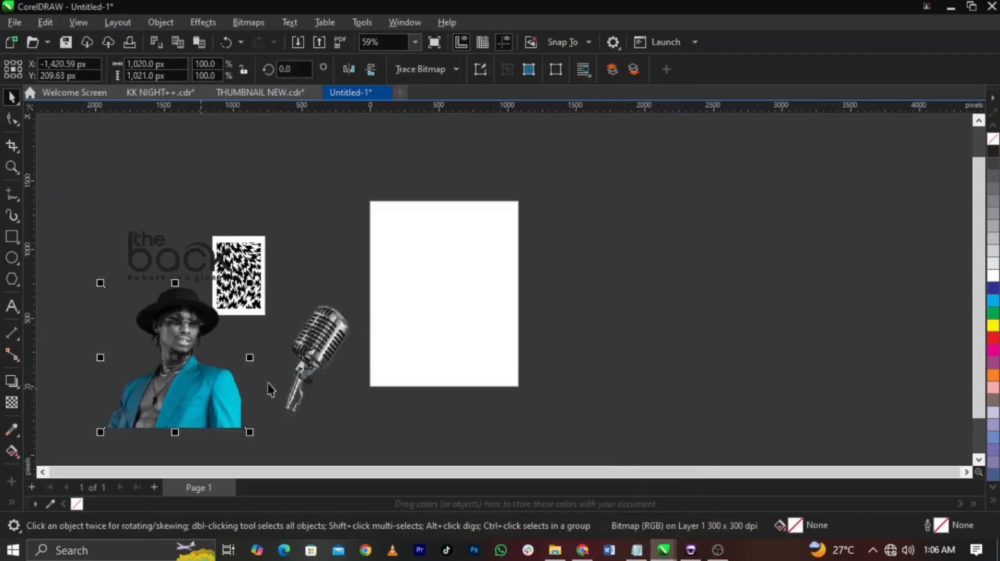
left_click(299, 383)
left_click_drag(242, 276, 273, 301)
left_click_drag(191, 250, 199, 224)
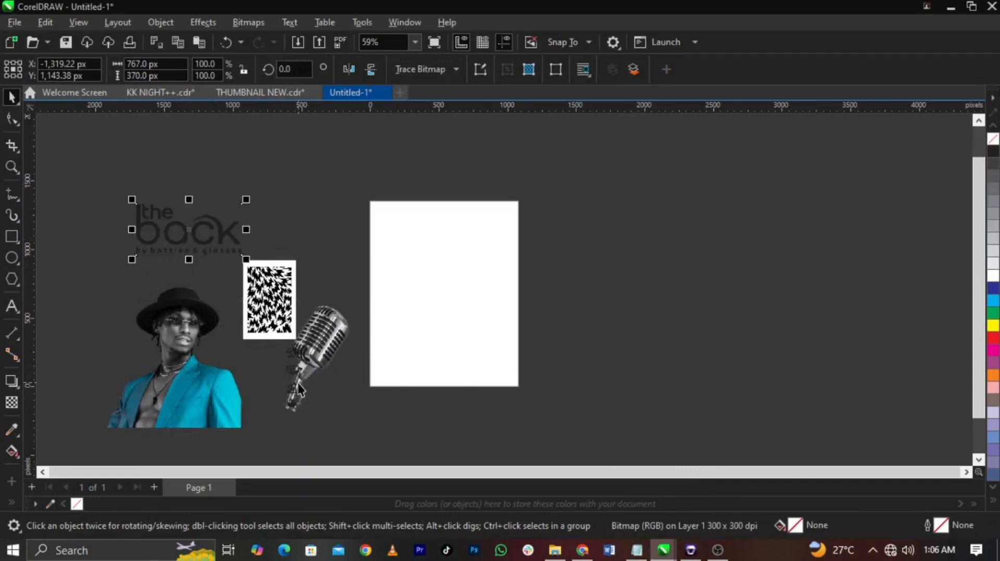
left_click_drag(298, 385, 262, 399)
left_click(282, 278)
left_click_drag(281, 278, 303, 248)
left_click(178, 245)
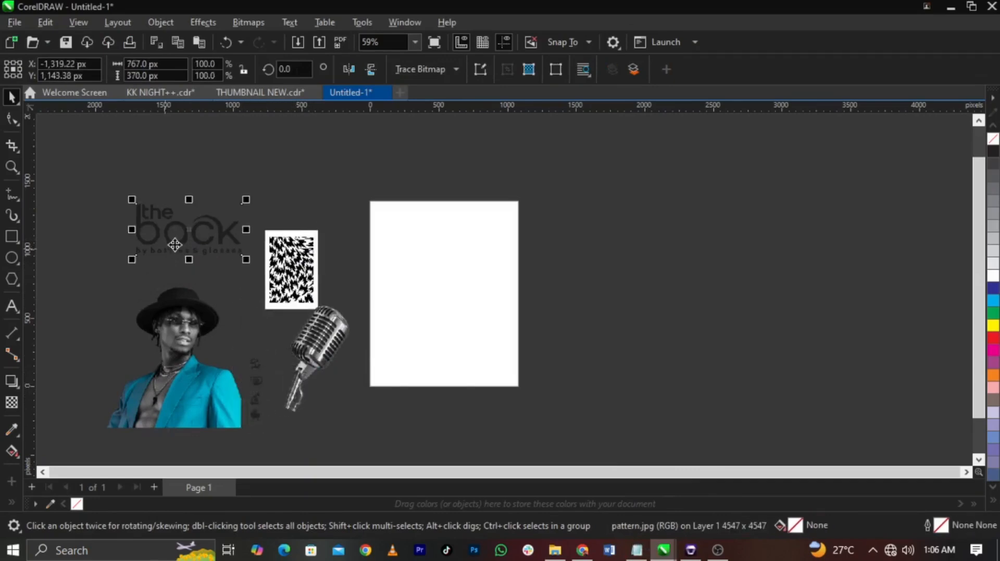
left_click_drag(178, 245, 200, 268)
left_click(193, 281)
scroll(194, 282, "up", 1)
Step: Move the portrait well to the right of the page and rearrange the microphone and pattern on the page's left side
left_click_drag(177, 340, 638, 336)
scroll(395, 359, "up", 2)
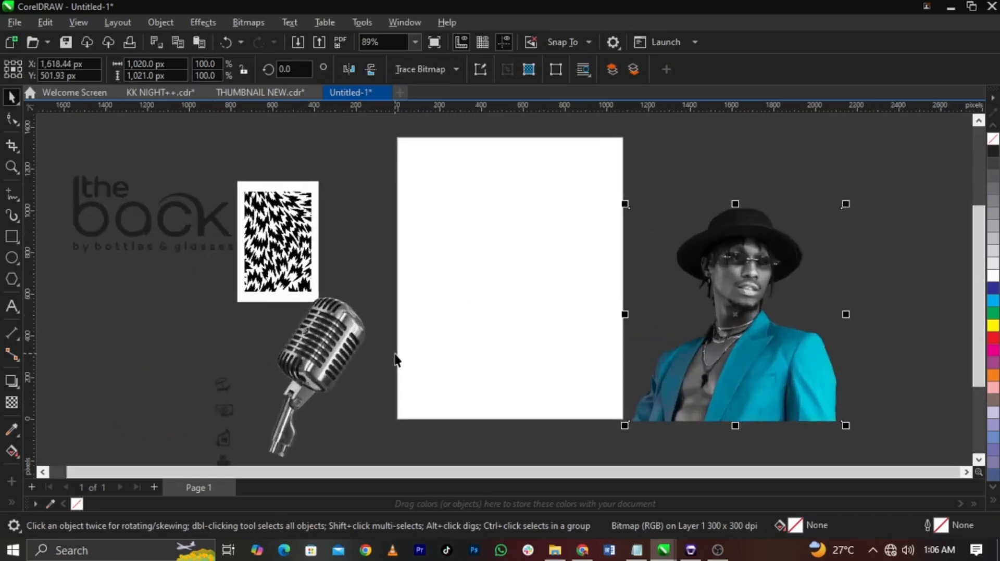
scroll(620, 289, "down", 2)
scroll(556, 319, "up", 2)
left_click(328, 272)
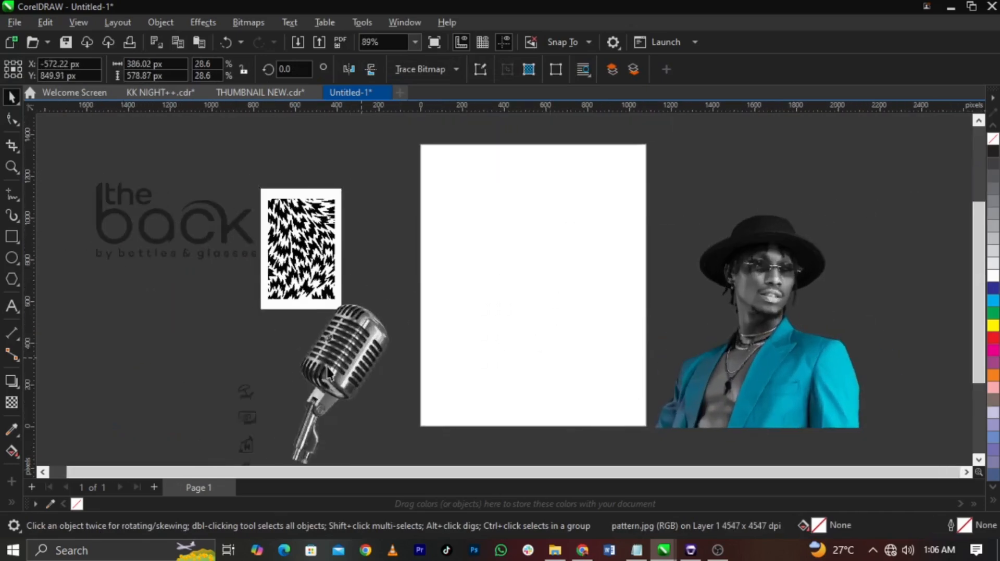
left_click_drag(342, 344, 205, 339)
left_click_drag(315, 251, 350, 288)
scroll(389, 285, "down", 3)
left_click_drag(598, 324, 760, 299)
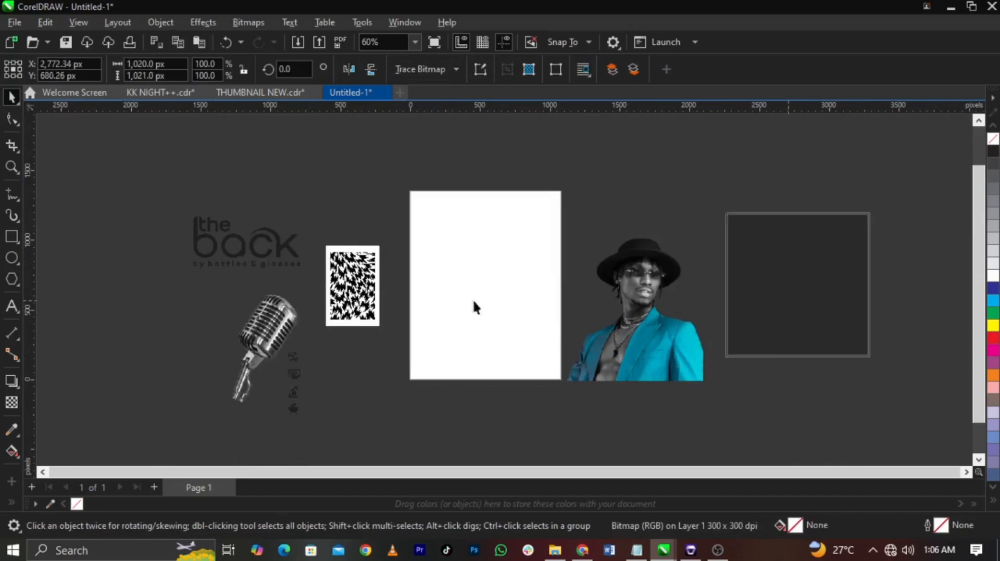
Step: Move the pattern image between the page and the portrait and enlarge it to about 593 by 890 px
left_click(663, 314)
left_click_drag(348, 306, 695, 410)
scroll(672, 281, "up", 3)
left_click(646, 298)
left_click_drag(613, 336, 576, 314)
scroll(603, 274, "up", 5)
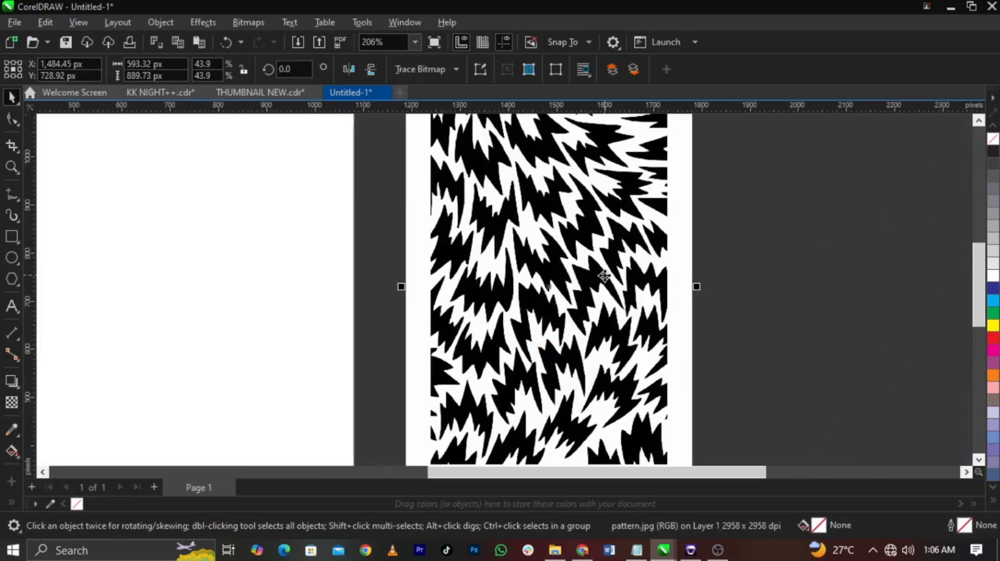
scroll(599, 273, "down", 1)
Step: Convert the pattern image to a 300 dpi RGB Color (24-bit) bitmap with anti-aliasing and a transparent background
left_click(246, 23)
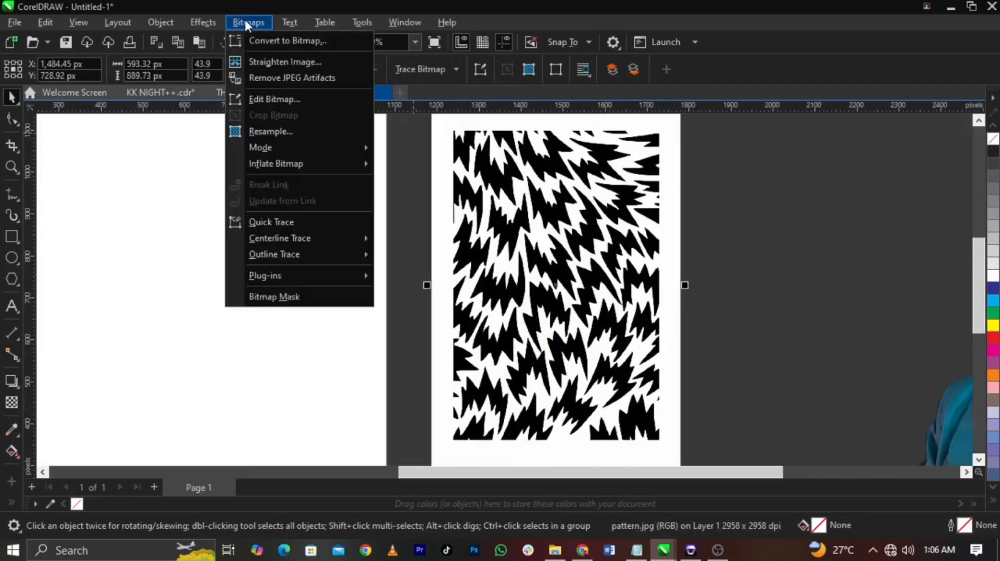
left_click(261, 39)
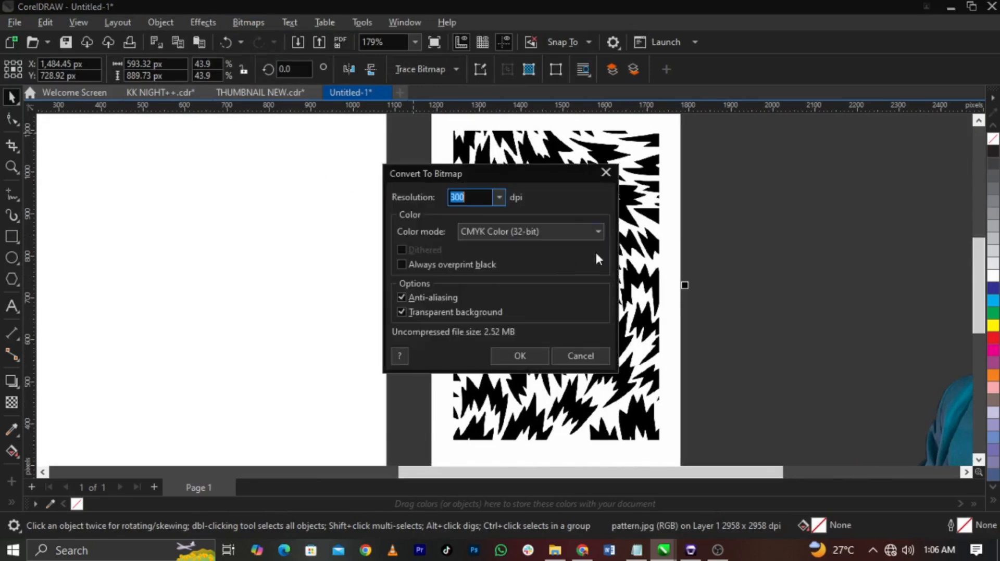
left_click(560, 235)
left_click(517, 292)
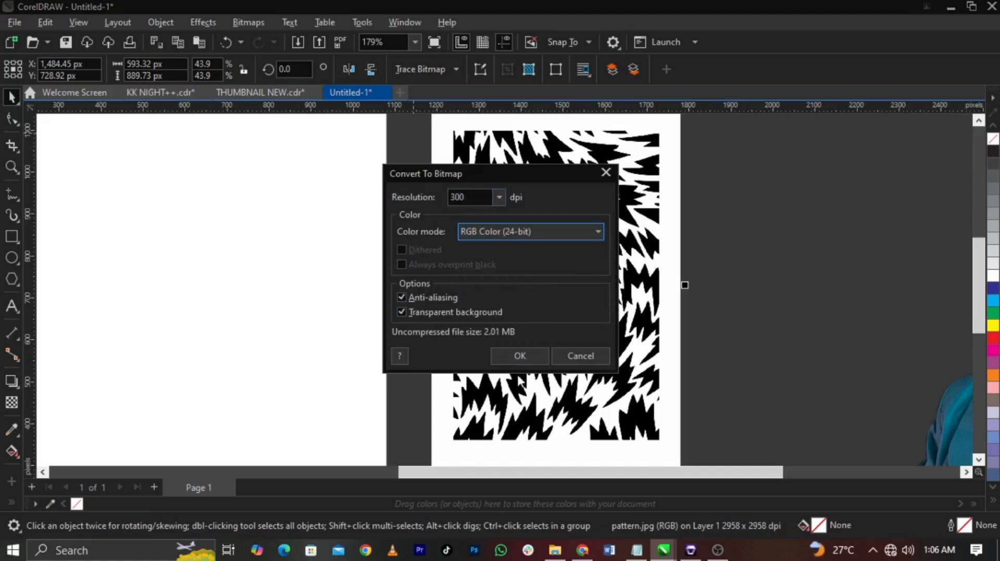
left_click(517, 356)
Step: Outline-trace the pattern bitmap as Line Art with its background color removed automatically, and delete the original bitmap
left_click(420, 74)
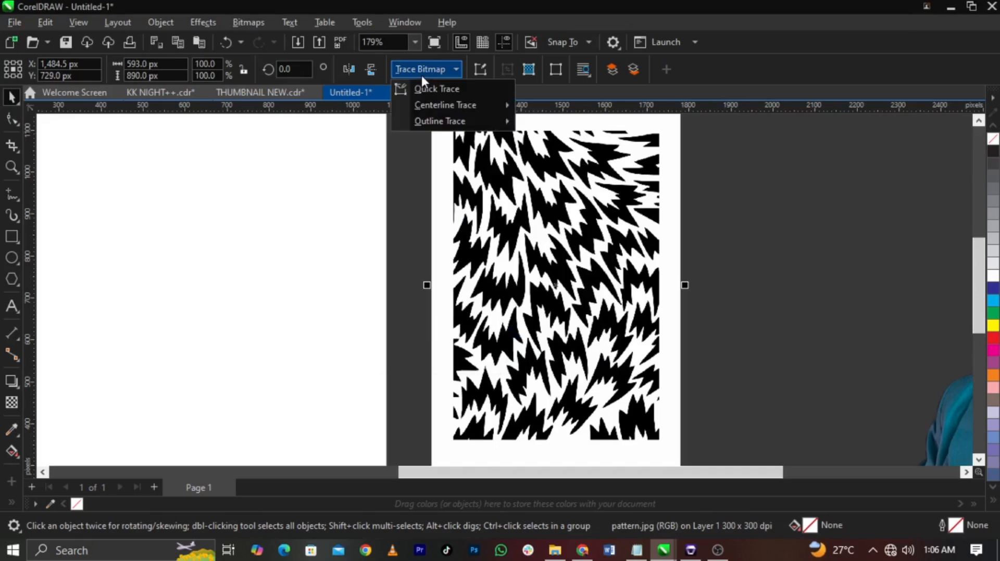
mouse_move(458, 121)
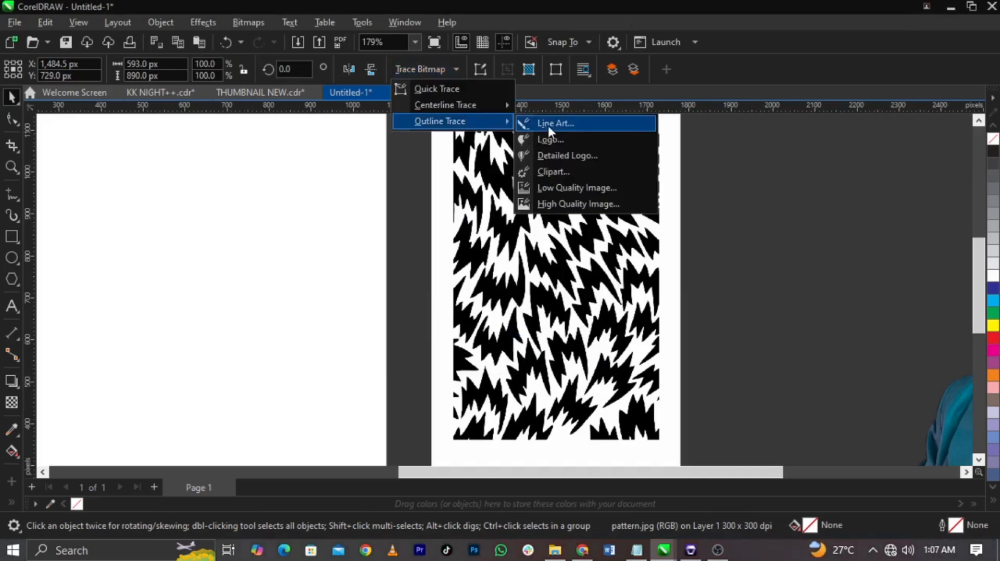
left_click(548, 124)
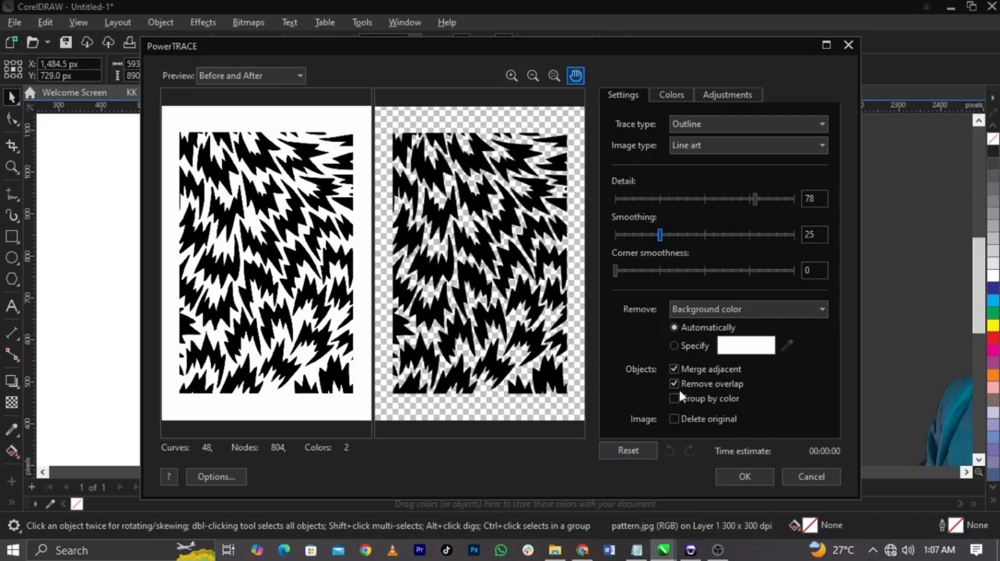
left_click(743, 478)
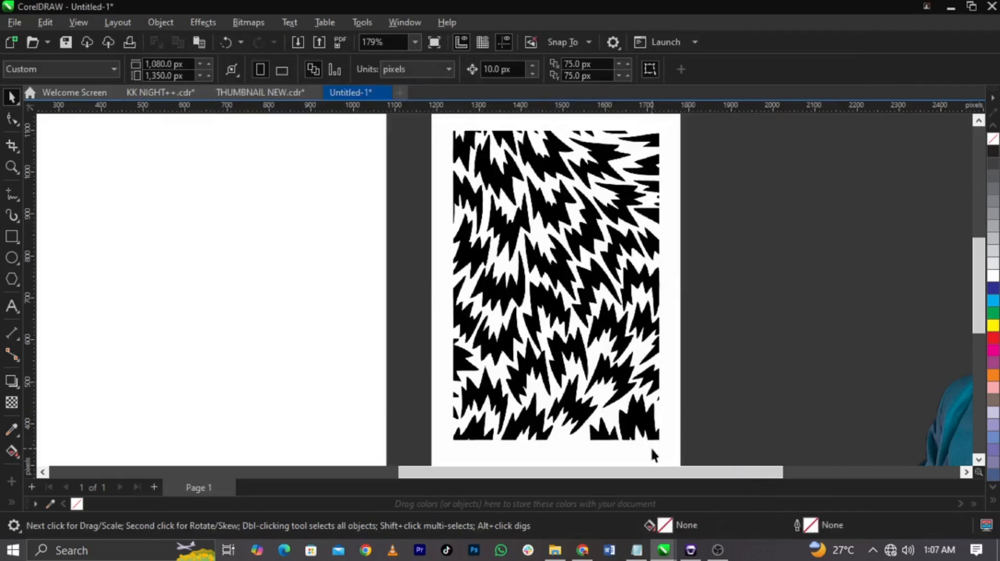
left_click_drag(603, 457, 744, 429)
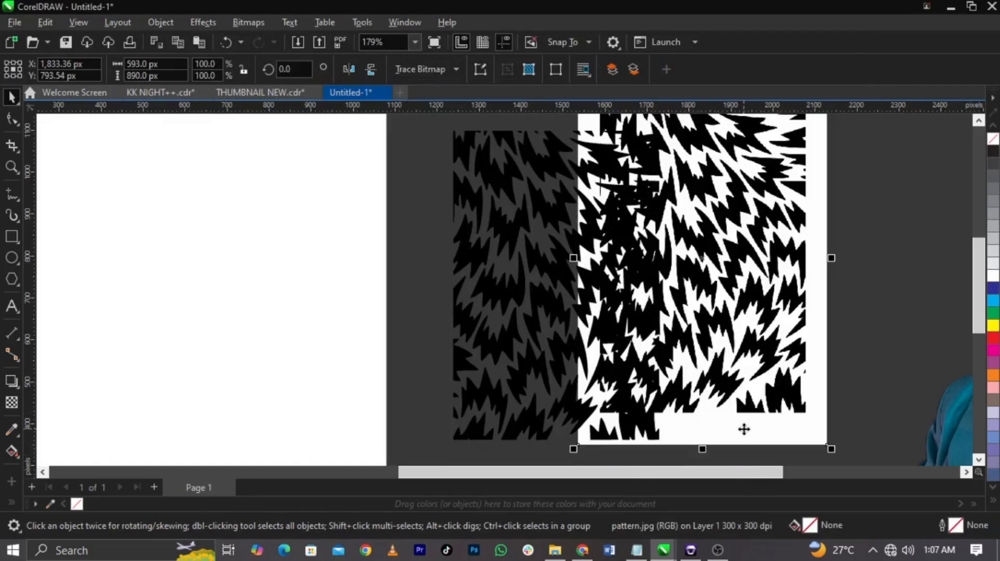
key("Delete")
Step: Fill the traced pattern group with 10% Black
scroll(621, 397, "down", 3)
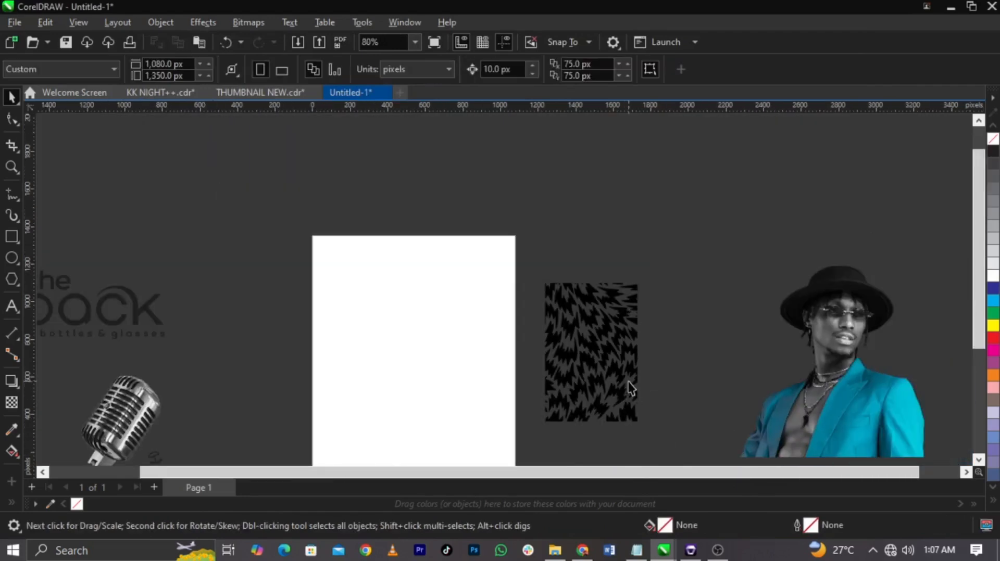
scroll(585, 359, "down", 1)
scroll(658, 349, "up", 1)
left_click(697, 330)
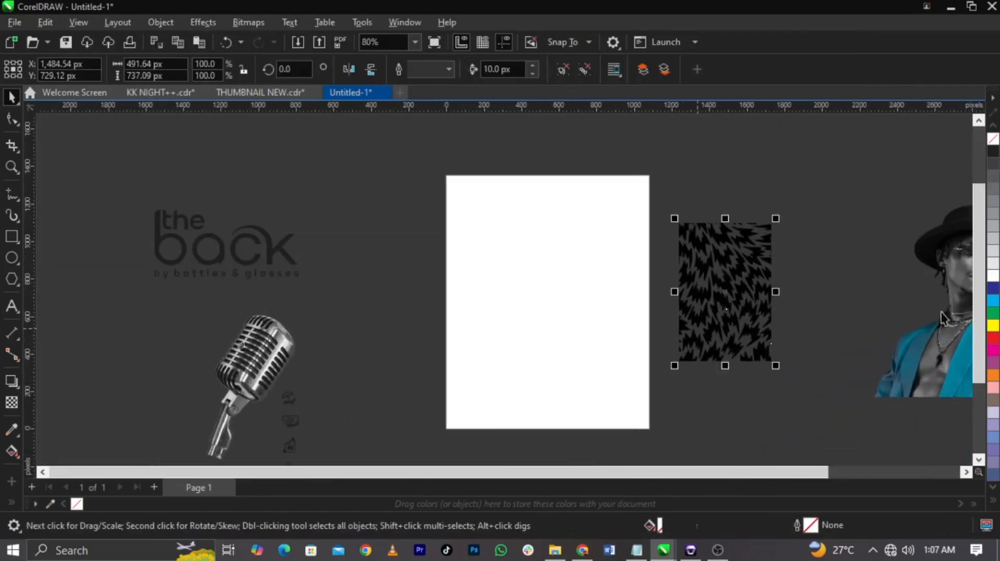
left_click(994, 265)
Step: Move the traced pattern over the page and enlarge it to about 1,228 by 1,841 px to cover the whole page
left_click_drag(745, 296, 507, 237)
left_click_drag(533, 304, 675, 456)
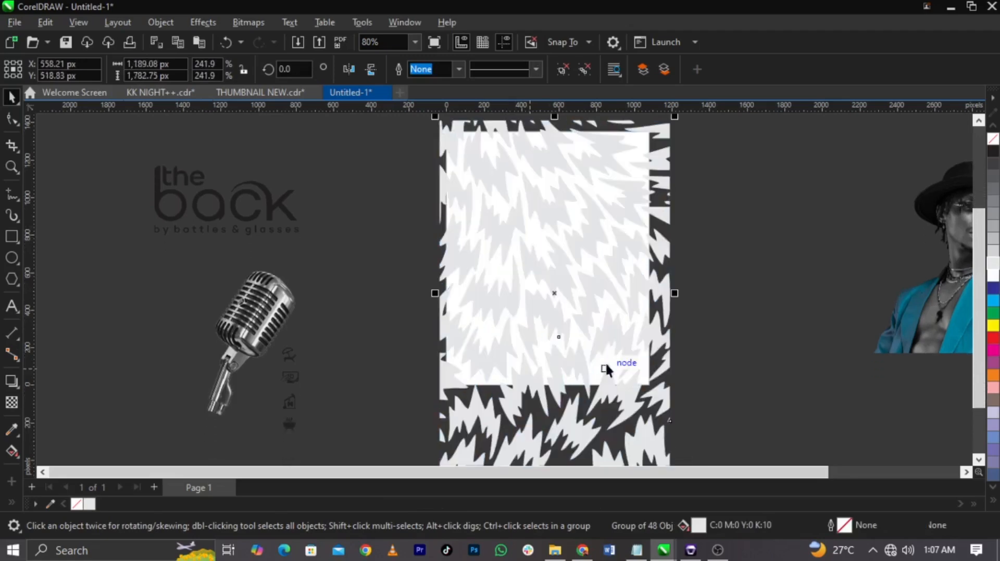
left_click_drag(602, 346, 598, 317)
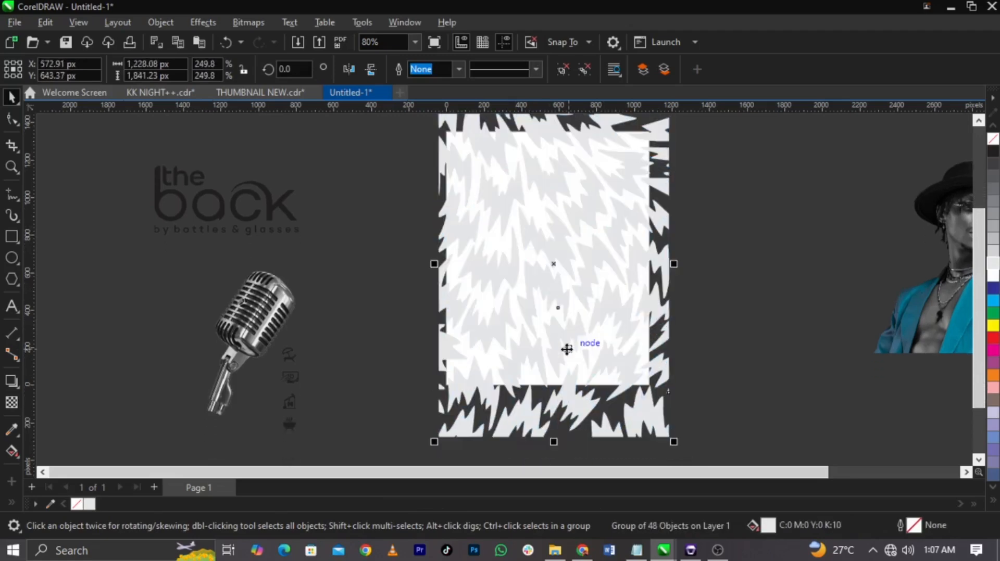
Step: Apply a uniform transparency of 66 to the pattern group
left_click(11, 402)
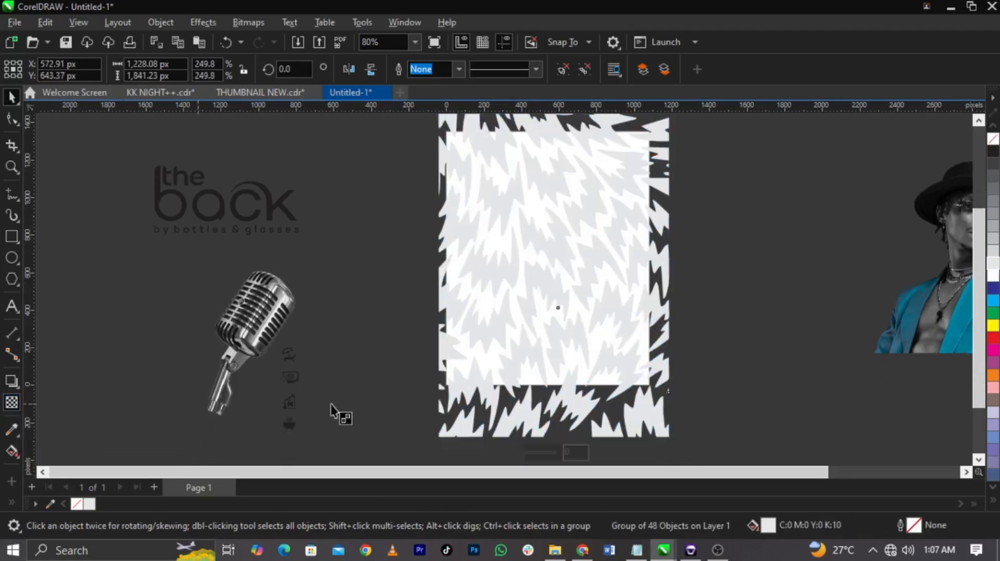
left_click(537, 450)
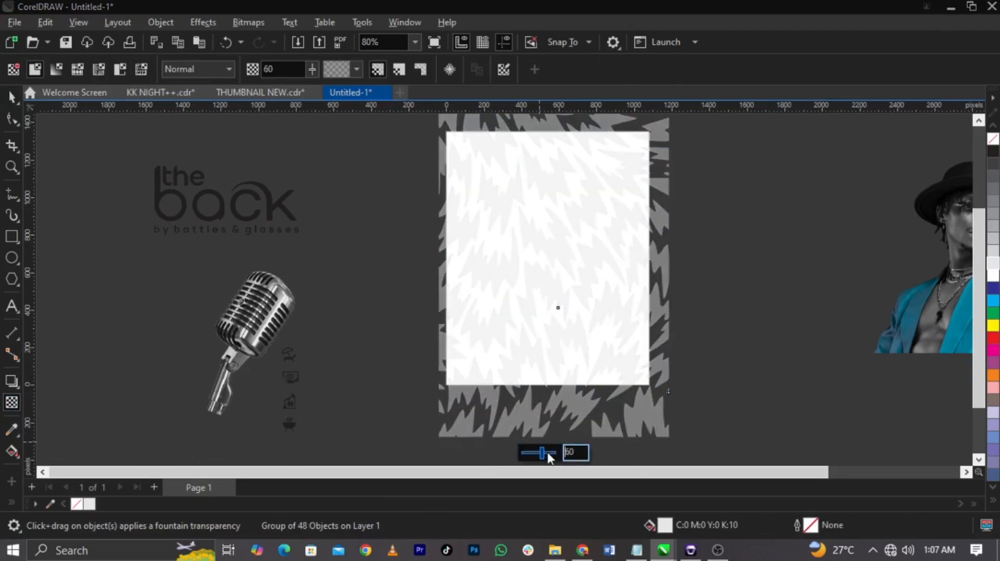
left_click_drag(548, 456, 551, 458)
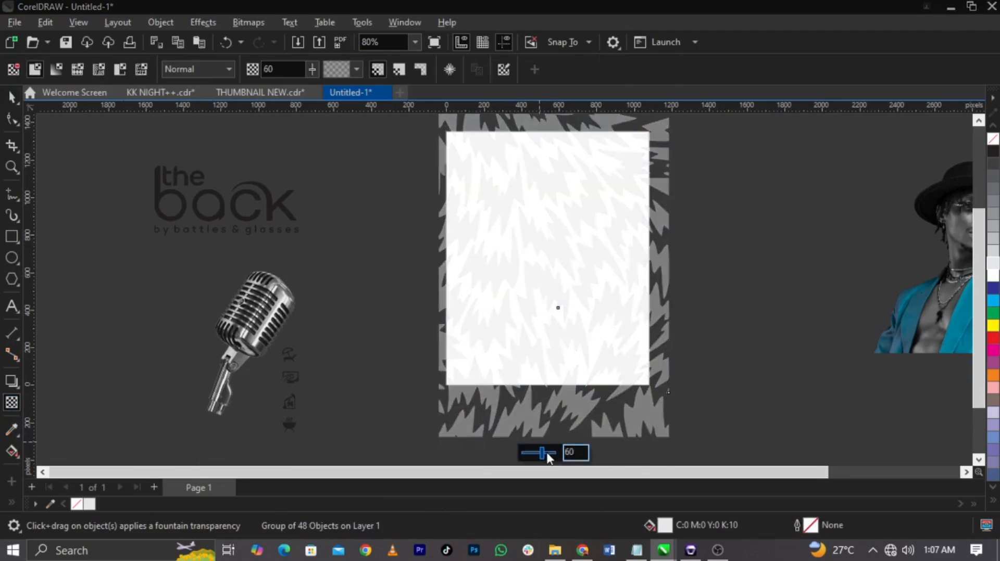
left_click(11, 100)
Step: Shift the pattern partly off the page's right side and PowerClip it inside the page-sized rectangle
left_click_drag(570, 272, 658, 274)
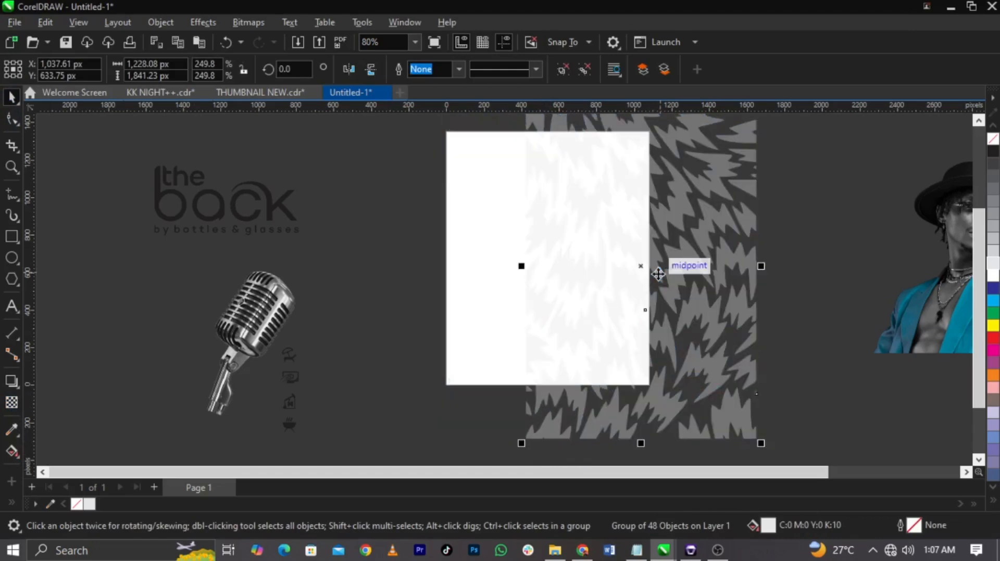
right_click(671, 281)
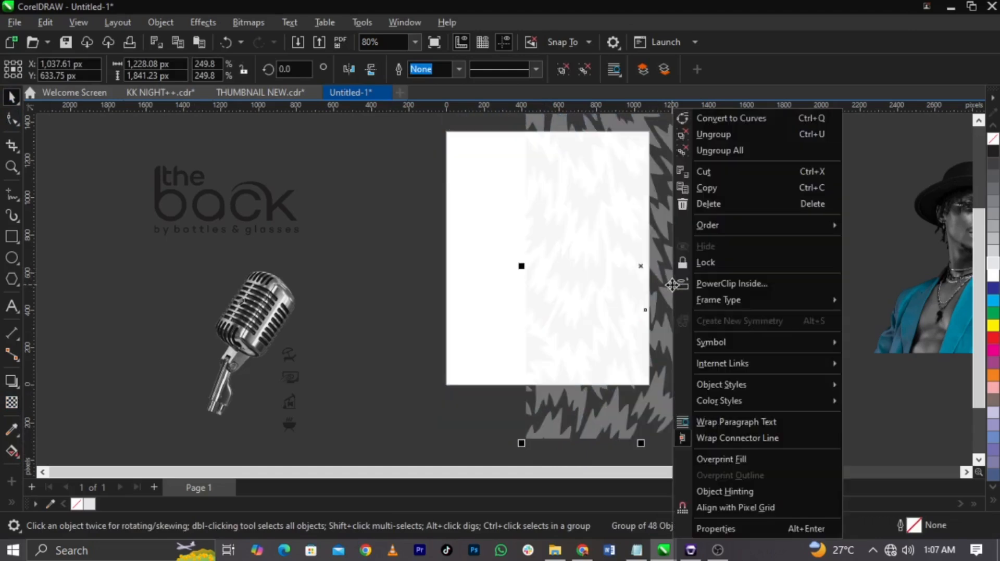
left_click(716, 285)
left_click(493, 274)
Step: Edit the PowerClip contents to reposition the pattern at about X 532, Y 676 px so it covers the whole rectangle
scroll(549, 248, "up", 2)
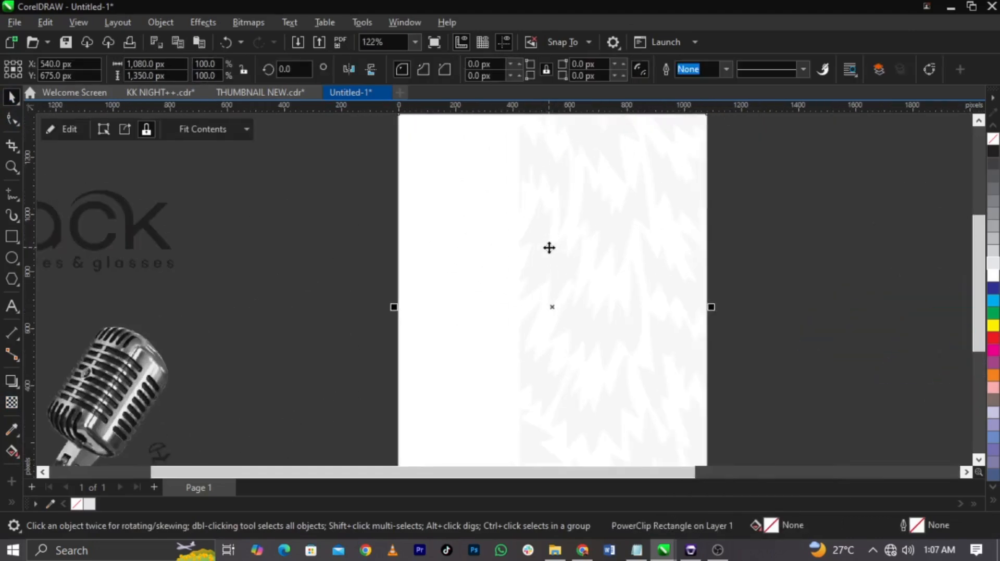
scroll(549, 248, "down", 2)
scroll(541, 288, "up", 1)
right_click(620, 308)
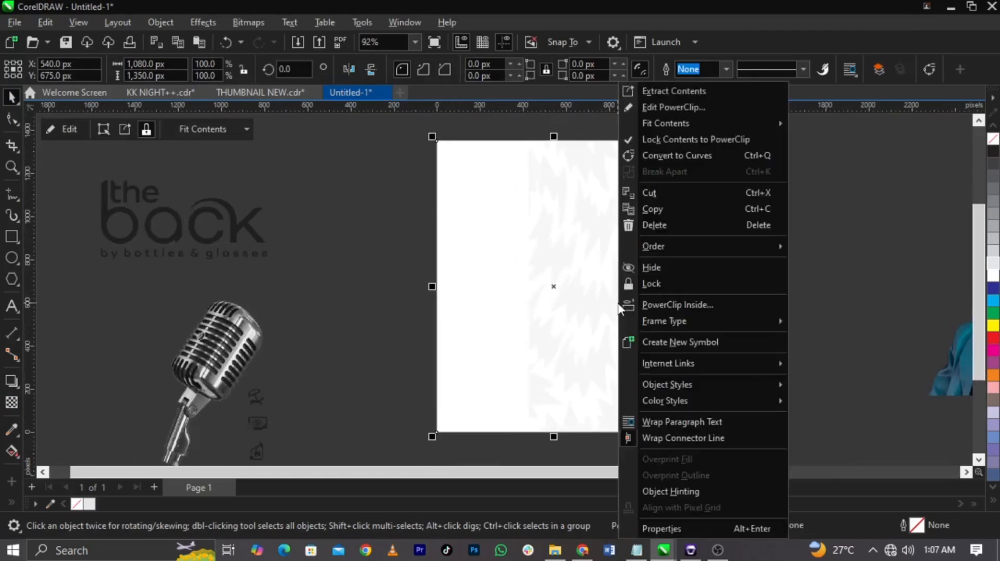
left_click(685, 109)
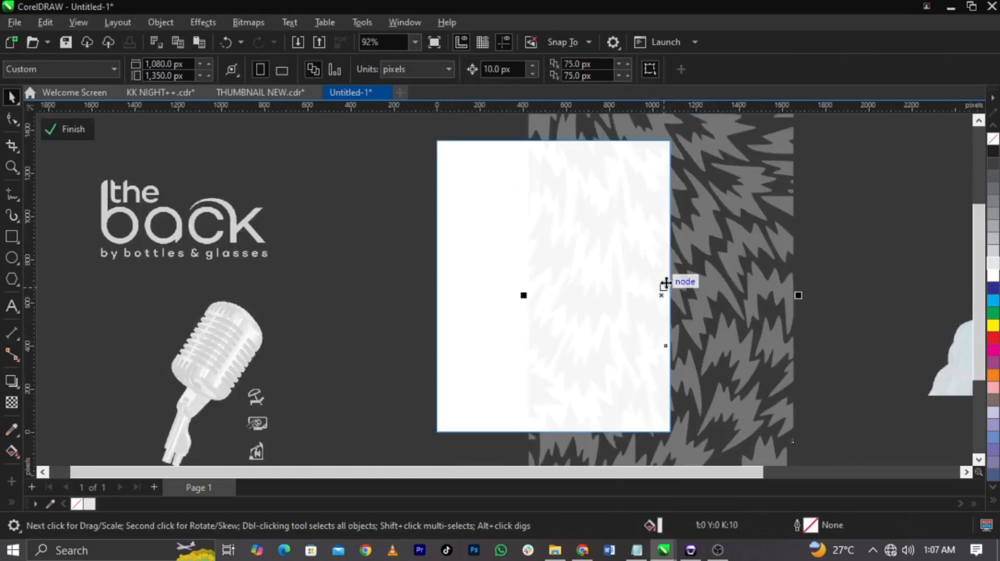
left_click_drag(666, 284, 555, 280)
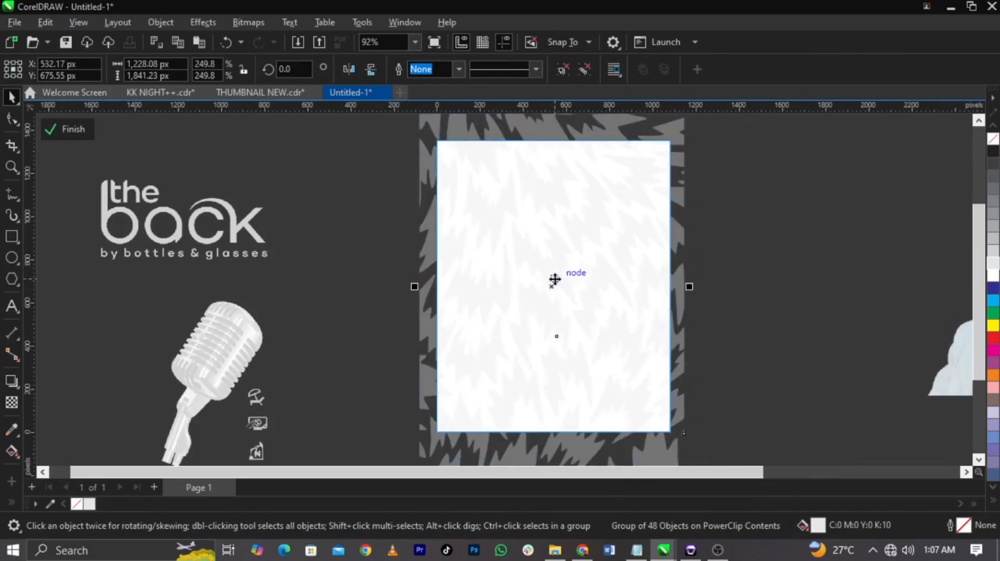
left_click(61, 126)
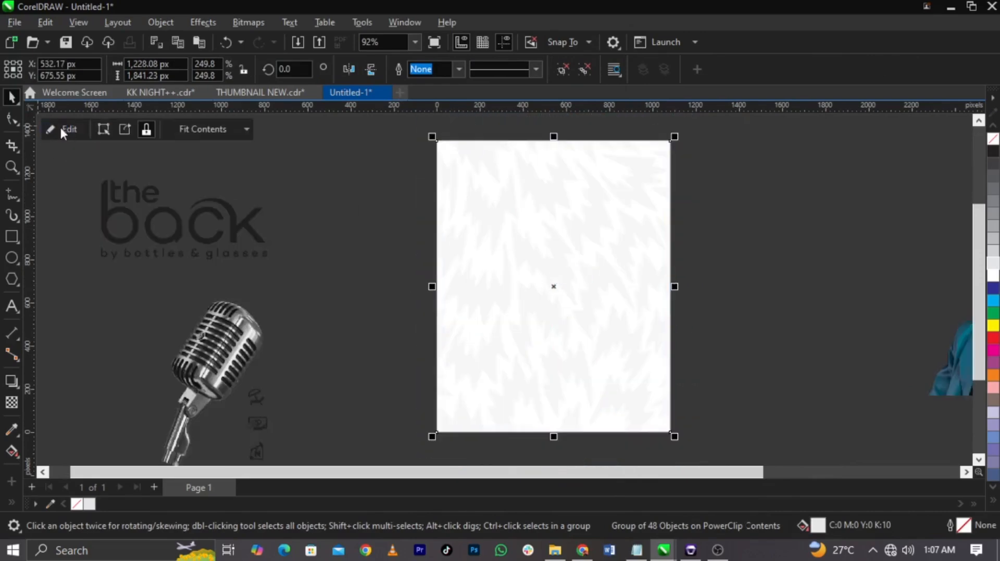
Step: Reopen the PowerClip contents, set the pattern's uniform transparency to 81, and finish editing
left_click(698, 293)
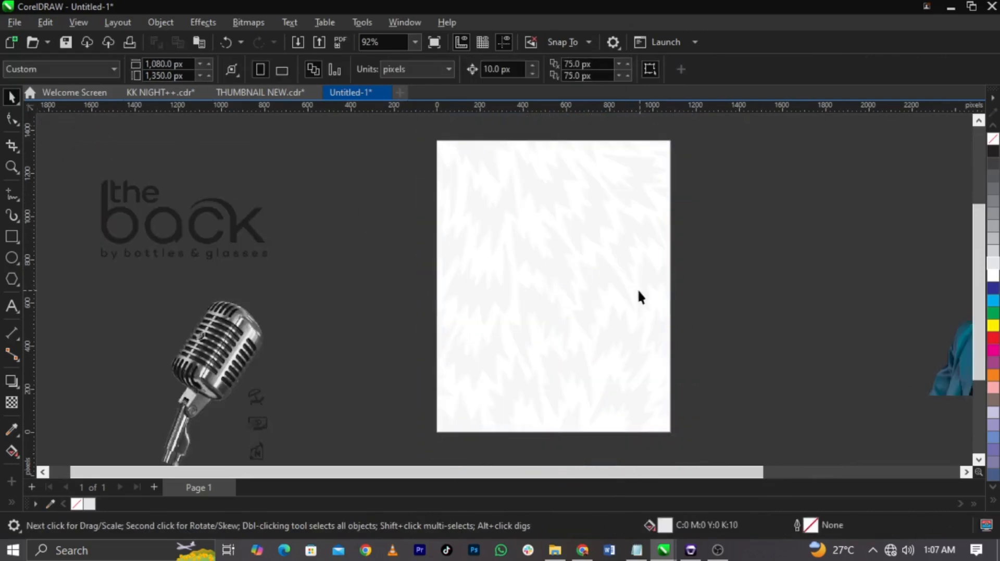
left_click(602, 286)
scroll(603, 285, "down", 1)
left_click(11, 403)
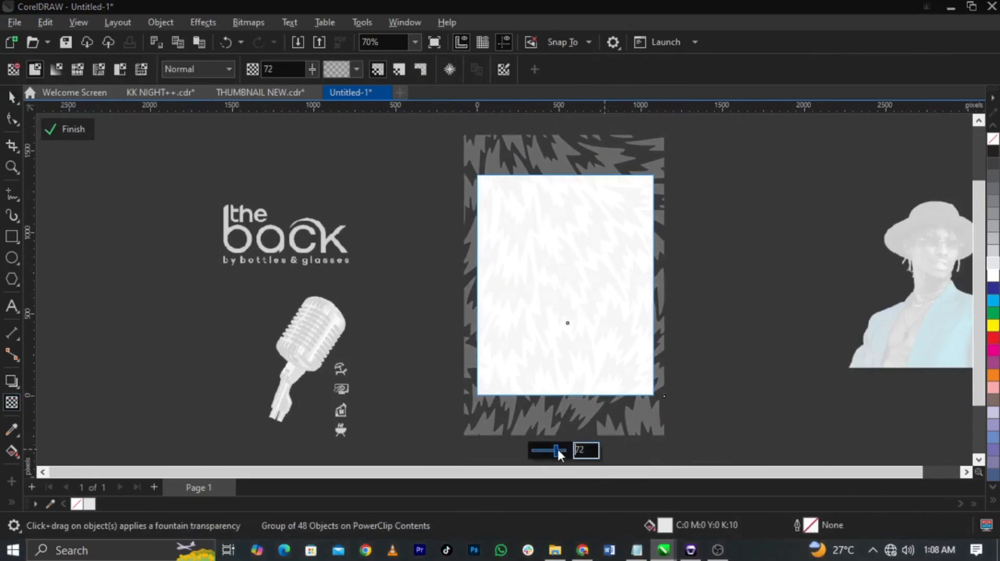
left_click_drag(559, 454, 563, 451)
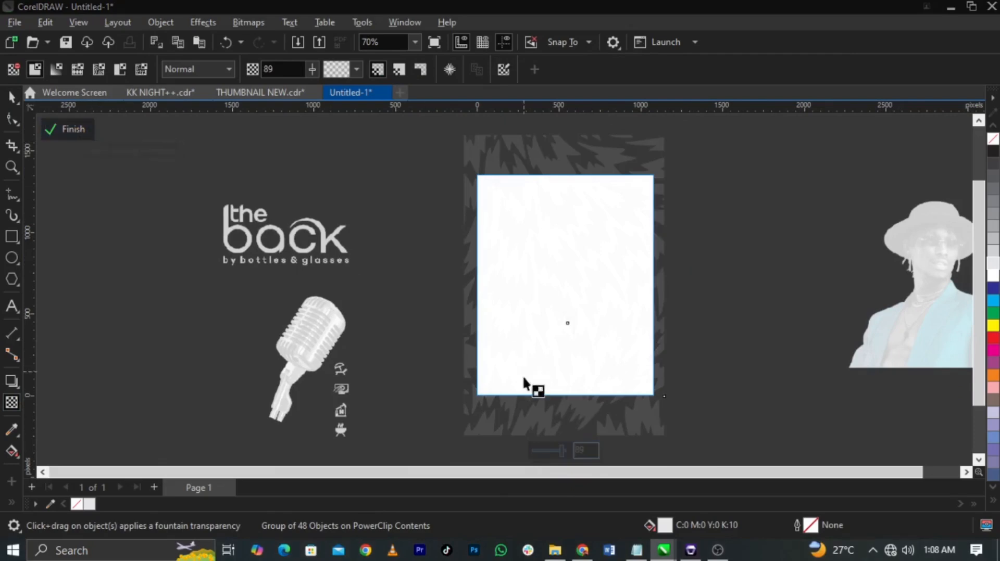
left_click_drag(565, 452, 563, 456)
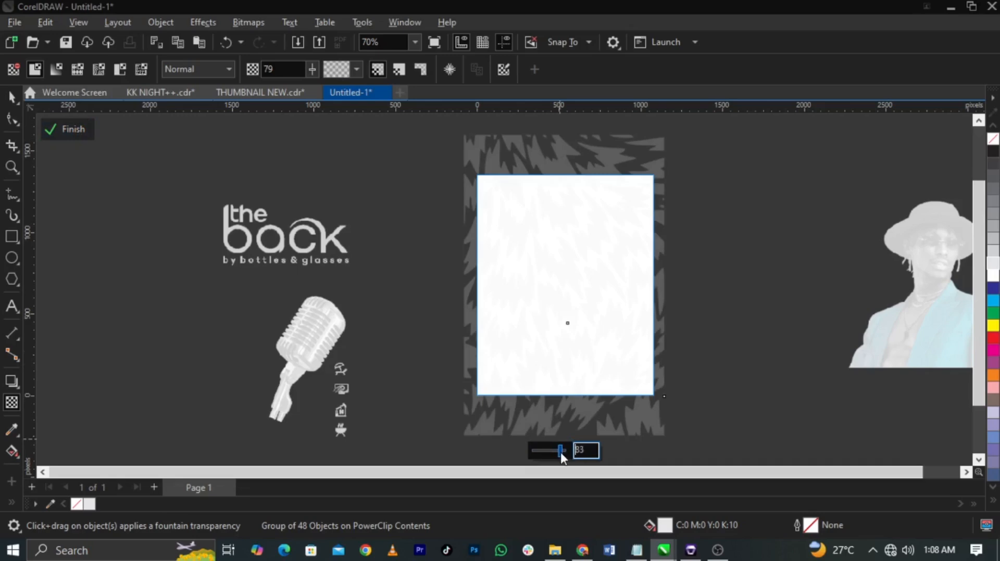
left_click_drag(561, 458, 560, 455)
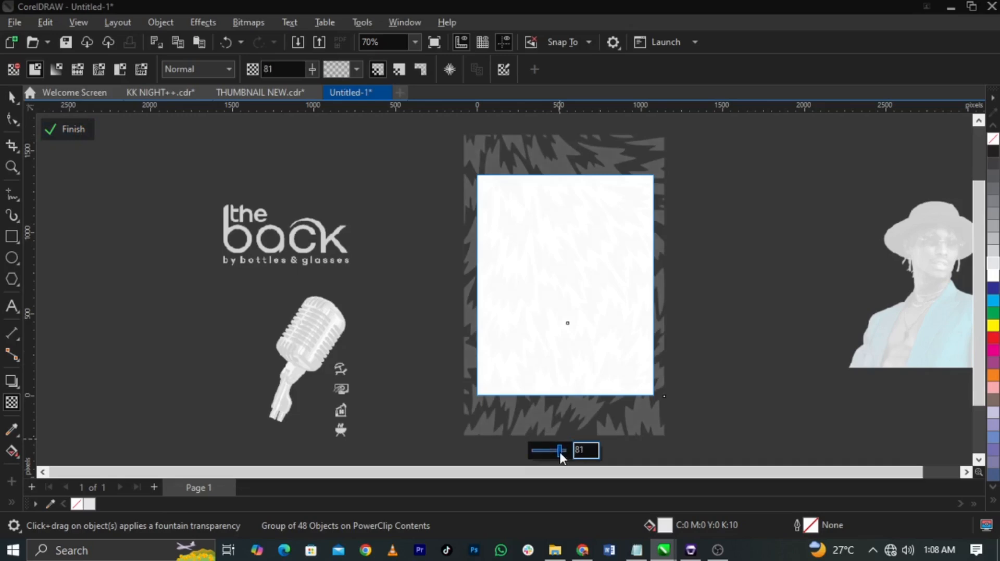
left_click(72, 129)
left_click(149, 314)
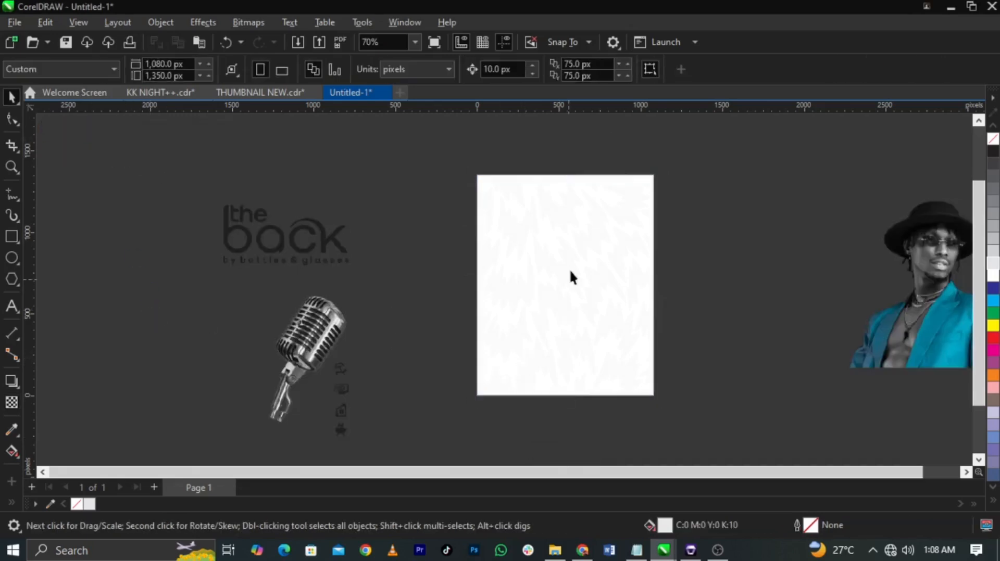
Step: Move the portrait onto the lower part of the page and PowerClip it inside the page-sized rectangle
scroll(570, 276, "up", 1)
left_click_drag(946, 365, 578, 406)
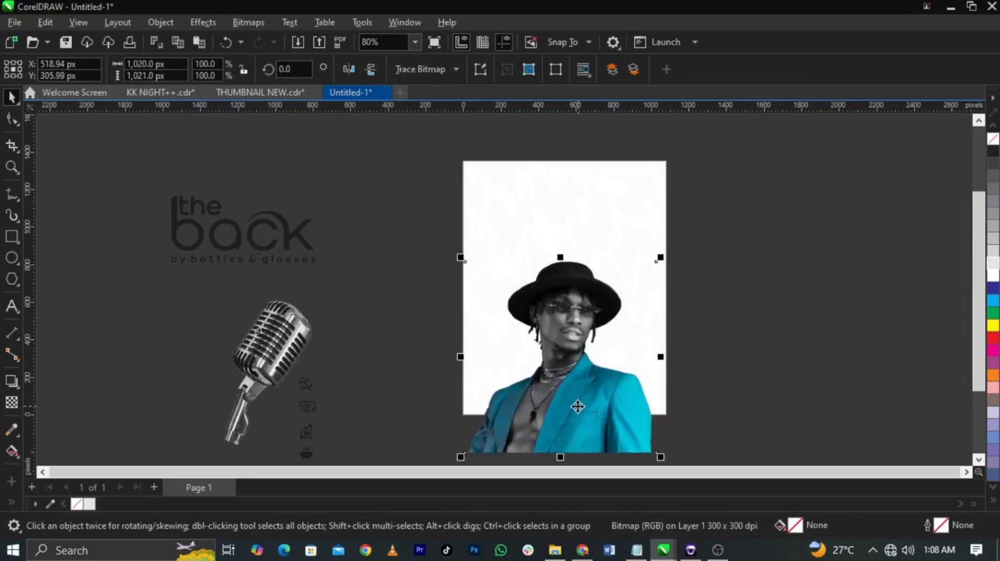
scroll(577, 406, "up", 3)
scroll(584, 402, "down", 2)
scroll(588, 398, "up", 2)
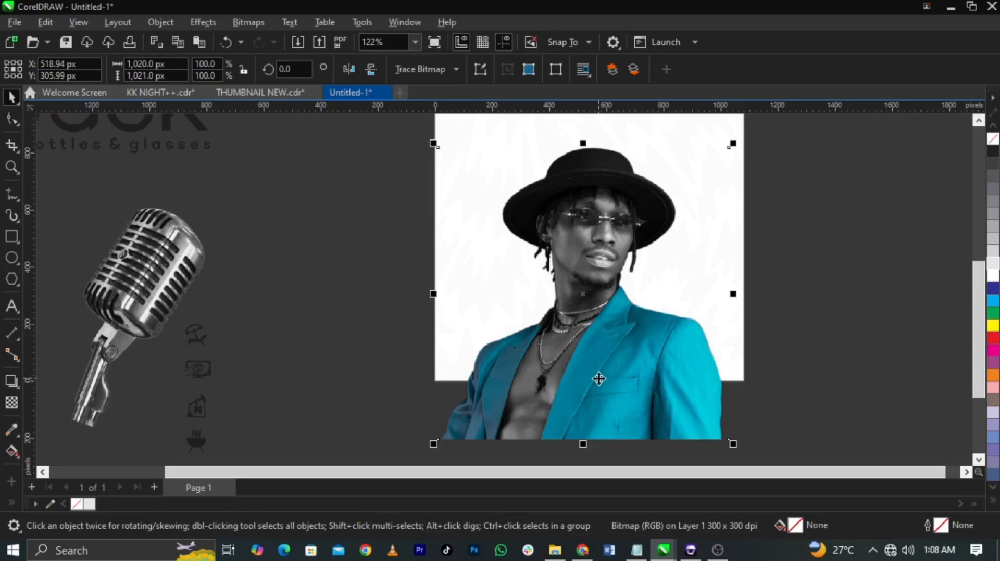
scroll(599, 379, "down", 3)
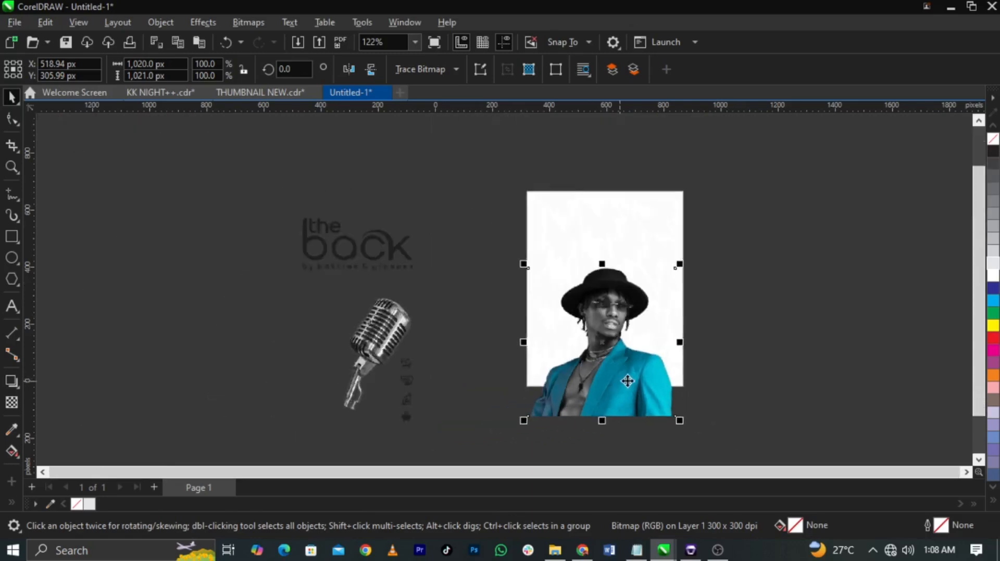
right_click(602, 323)
left_click(650, 316)
left_click(605, 261)
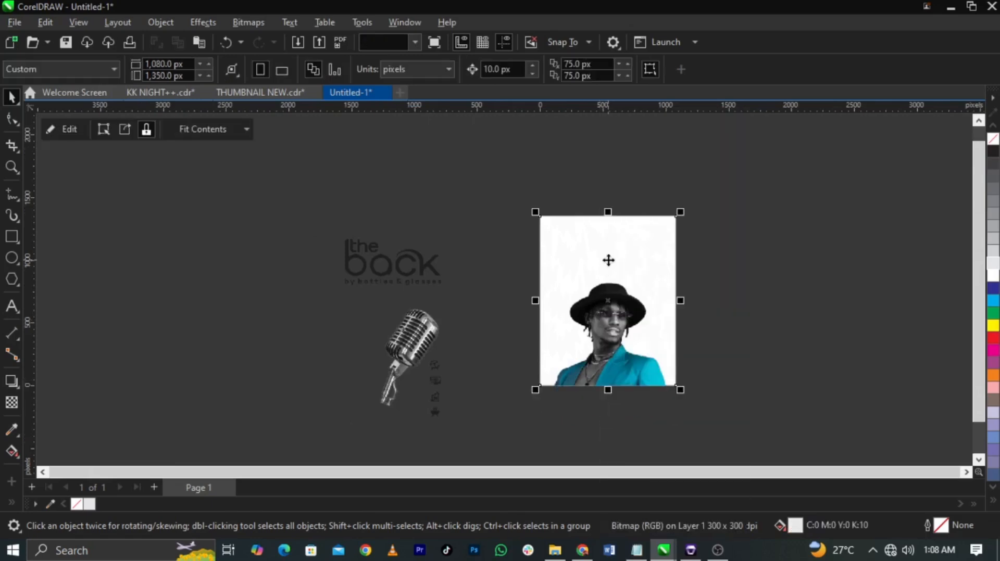
Step: Edit the PowerClip contents to nudge the portrait to about X 526, Y 296 px, and finish editing
scroll(612, 347, "up", 1)
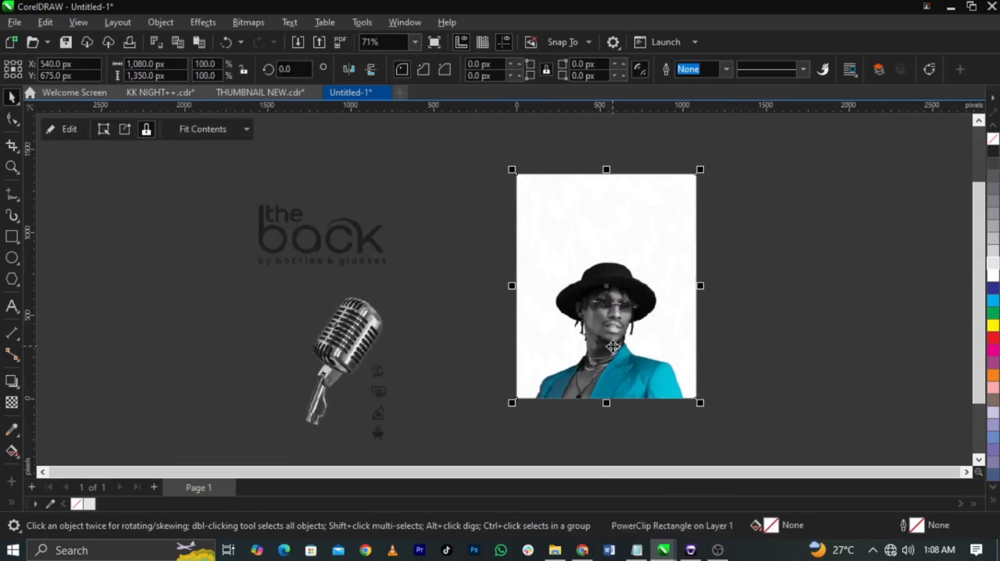
left_click(612, 345, "ctrl")
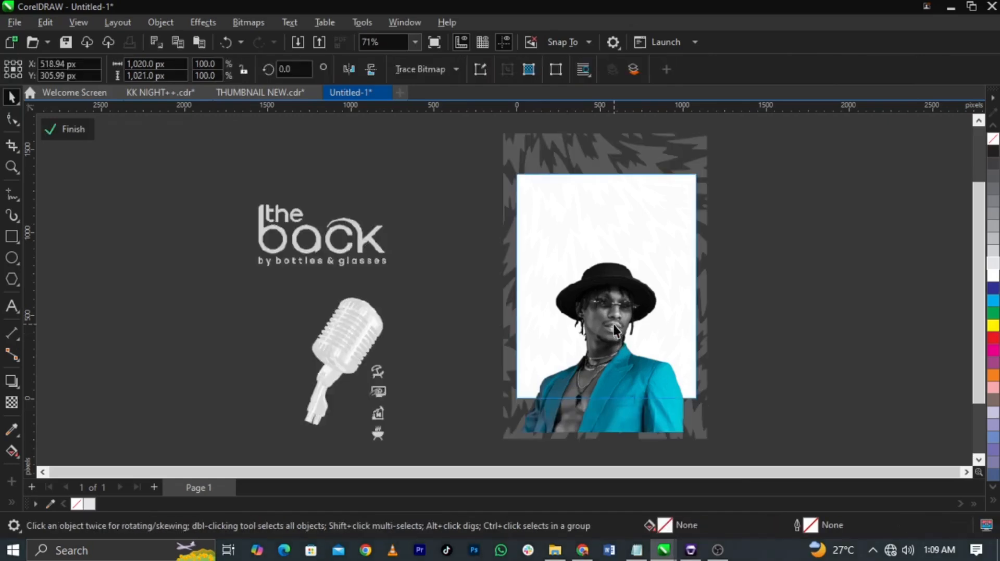
scroll(614, 331, "up", 3)
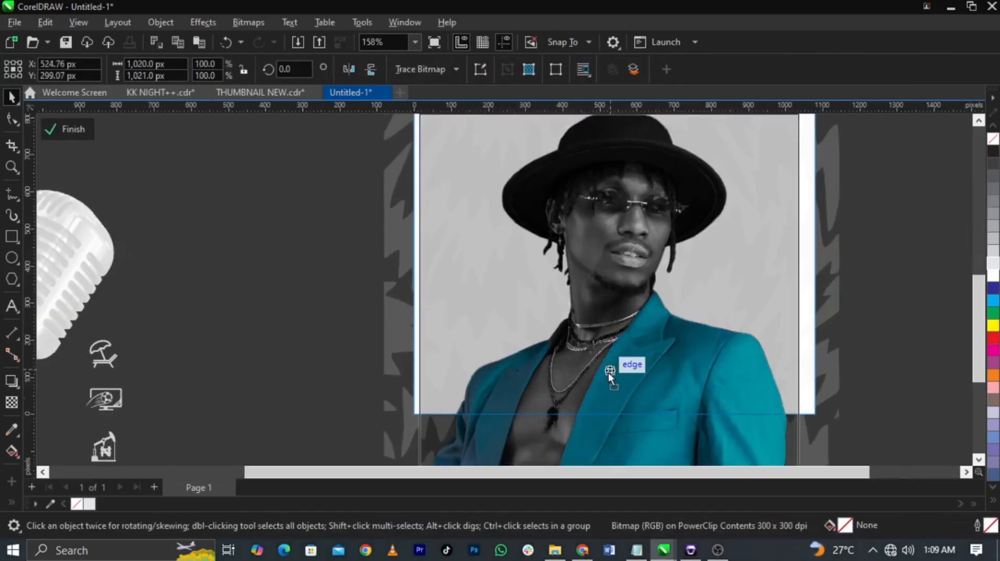
left_click(74, 130)
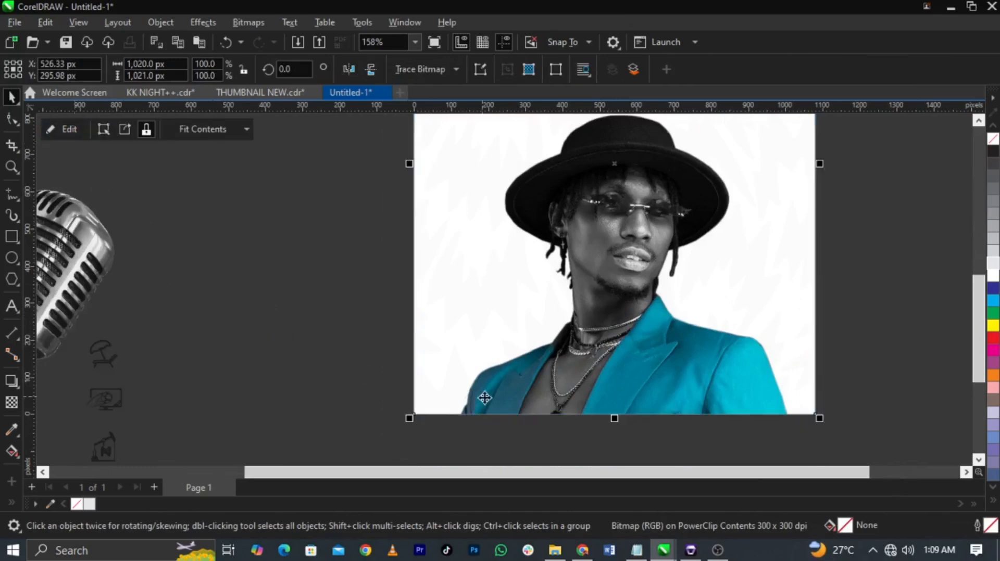
Step: Switch to the Notepad notes and review the flyer copy and the list of fonts
scroll(454, 458, "down", 2)
left_click(636, 551)
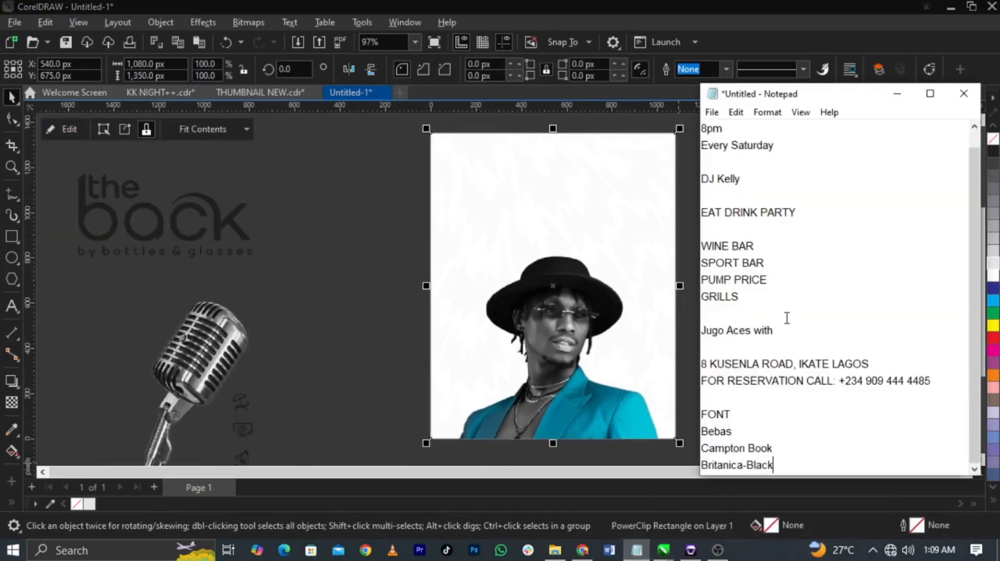
scroll(781, 364, "up", 1)
scroll(776, 406, "down", 1)
left_click_drag(775, 467, 701, 430)
left_click(744, 417)
Step: Copy "Karaoke Night" from the notes and add it as artistic text on the page above the portrait
scroll(741, 377, "up", 1)
left_click_drag(774, 129, 665, 116)
key("ctrl+c")
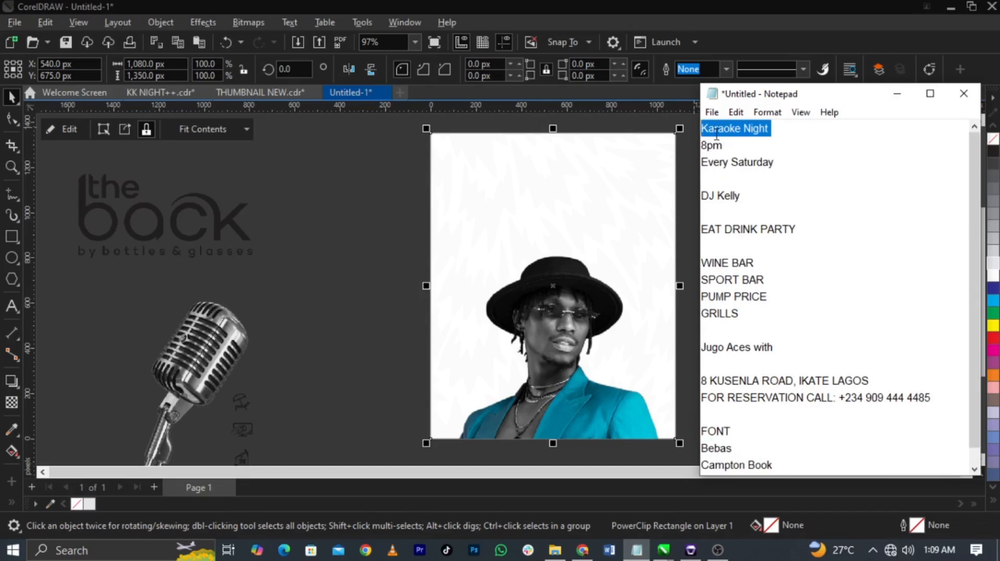
left_click(293, 267)
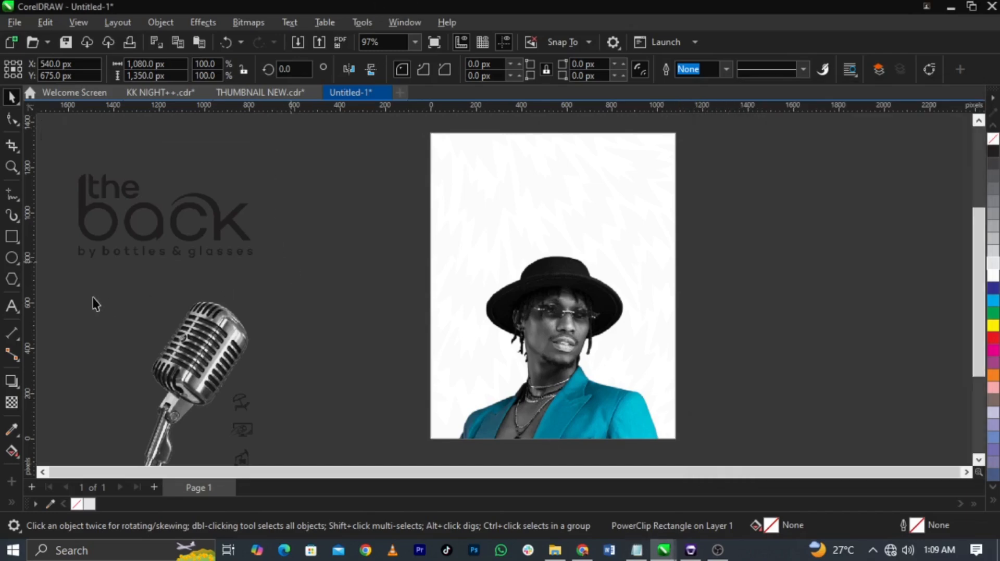
left_click(11, 306)
left_click(485, 207)
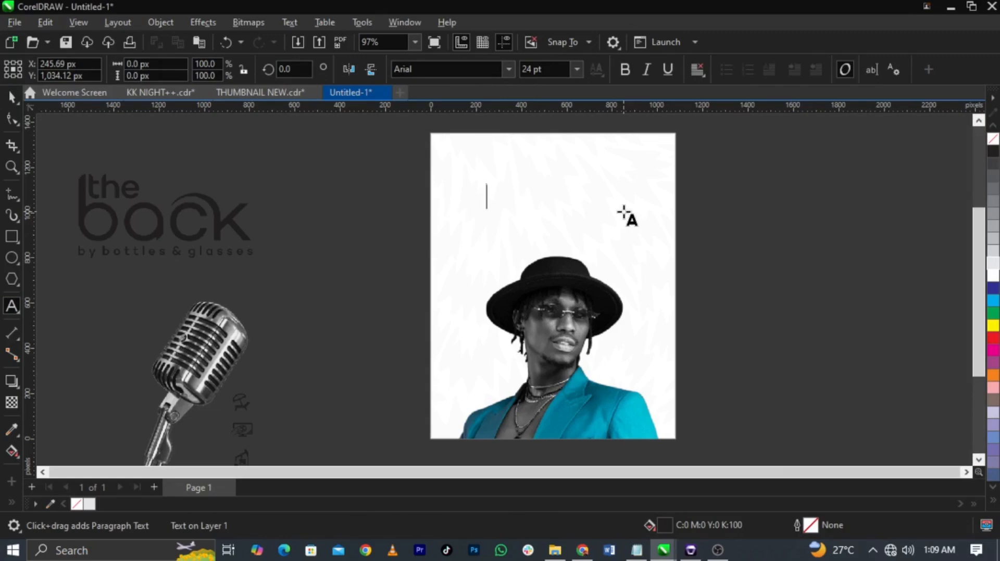
key("ctrl+v")
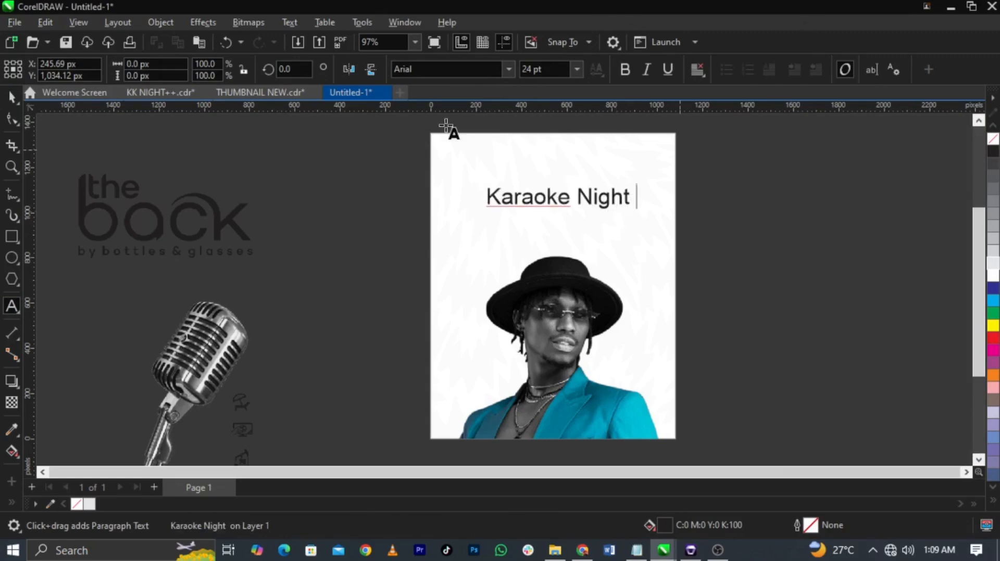
Step: Set the font of the Karaoke Night title to Bebas
key("ctrl+space")
left_click(456, 69)
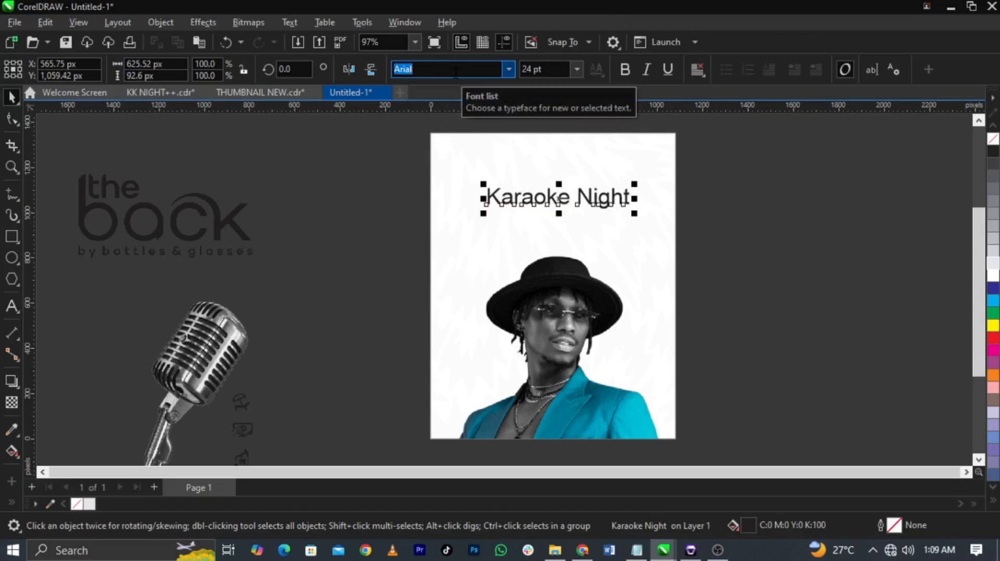
type("Bebas")
key("Return")
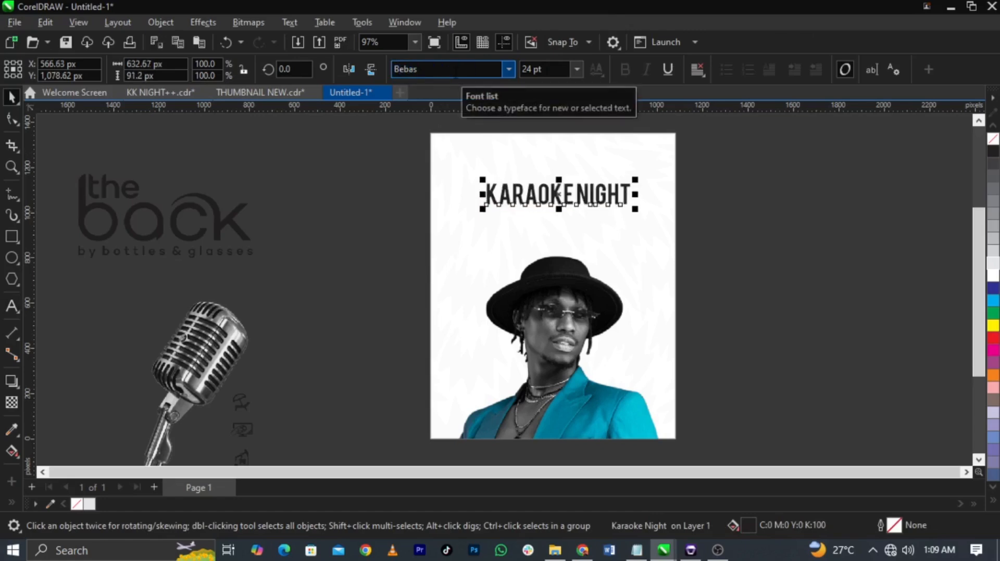
Step: Scale the logo down to about 170 px wide and centre it above the title at the top of the page
key("z")
key("space")
left_click(245, 237)
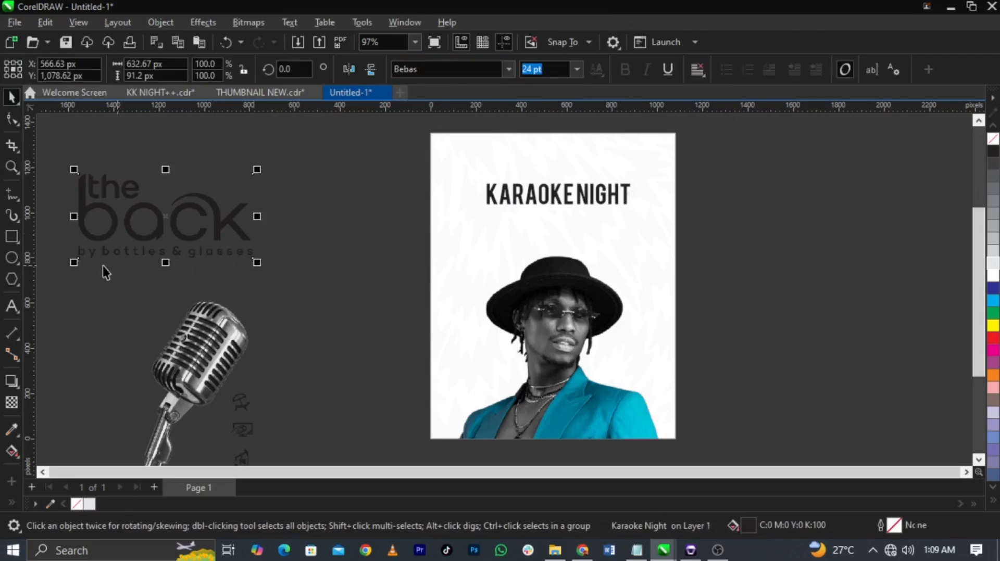
left_click_drag(74, 262, 553, 163)
key("Escape")
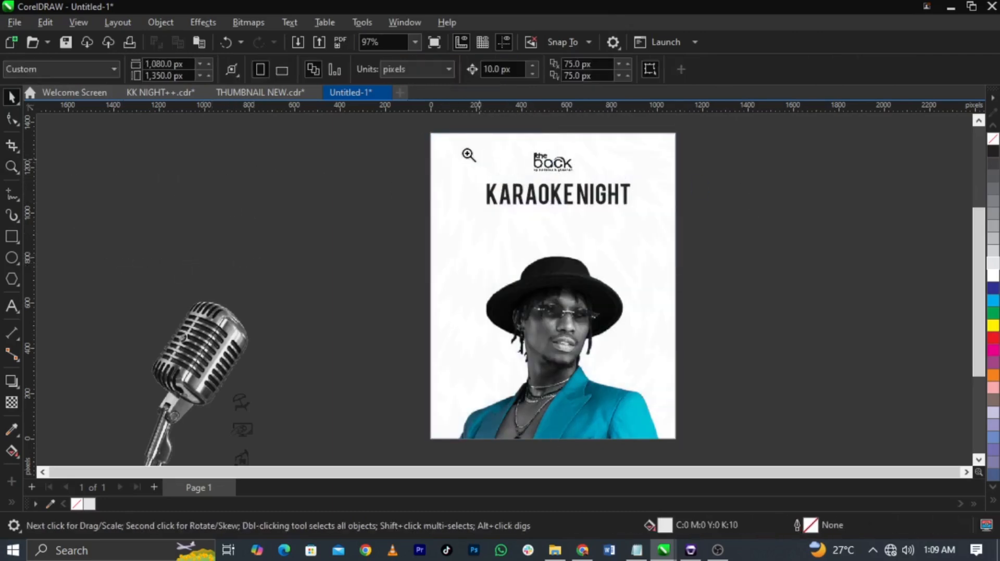
Step: Enlarge the logo slightly and raise it a little above the title
left_click_drag(410, 134, 694, 250)
key("space")
left_click(496, 197)
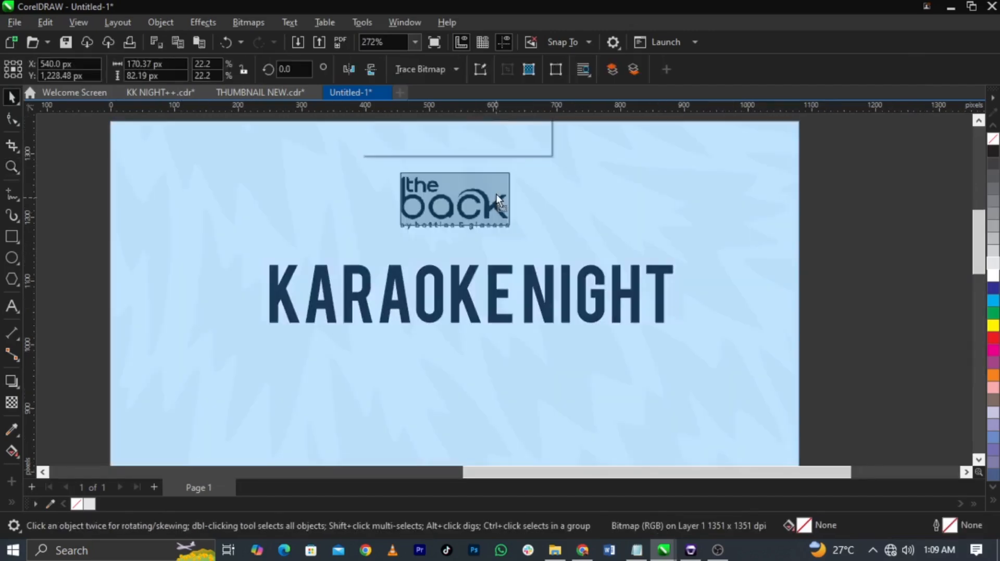
left_click_drag(495, 195, 527, 229)
left_click(710, 289)
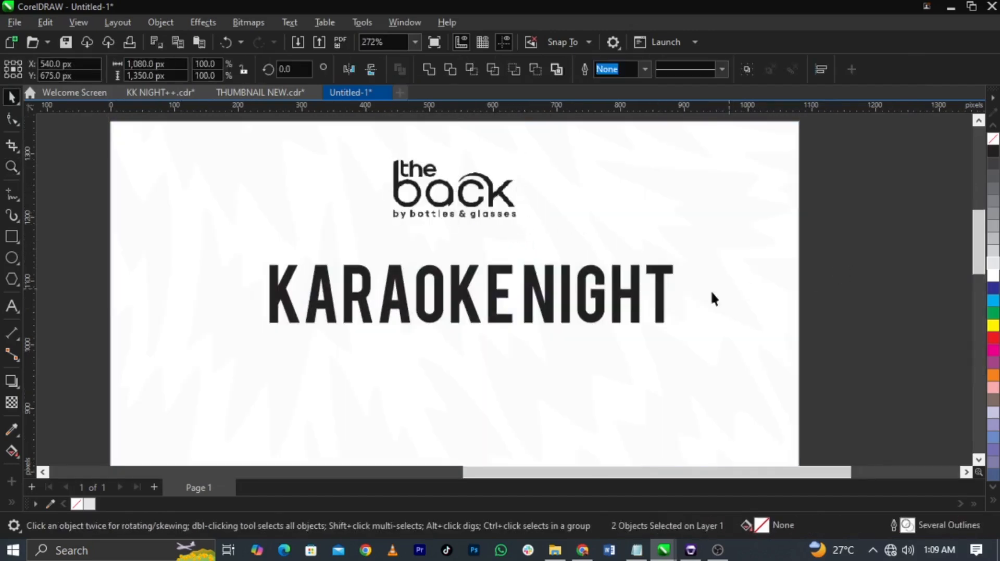
Step: Split the title onto two lines before "Night" and break it apart into separate KARAOKE and NIGHT text objects
left_click(670, 299)
double_click(525, 303)
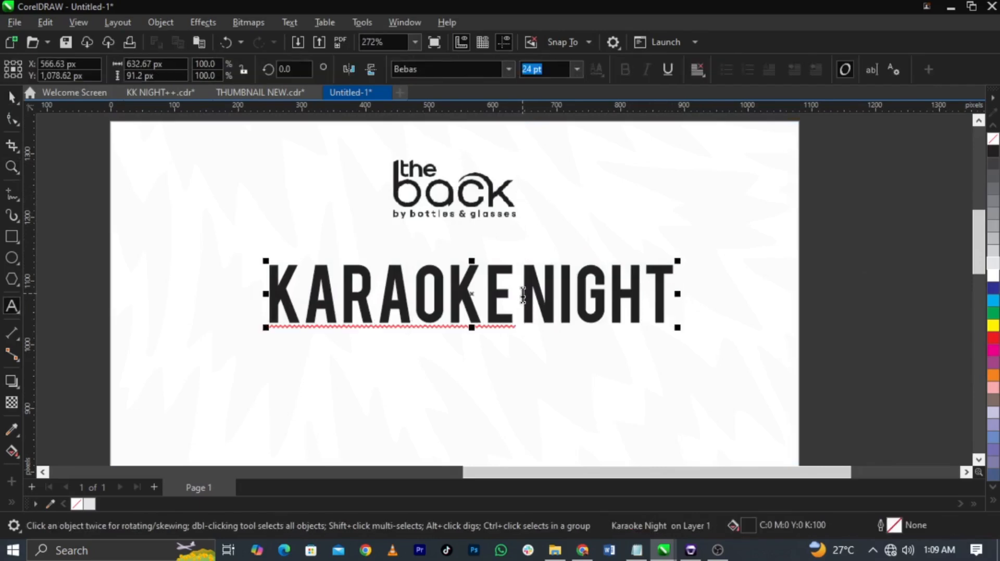
key("Return")
key("ctrl+space")
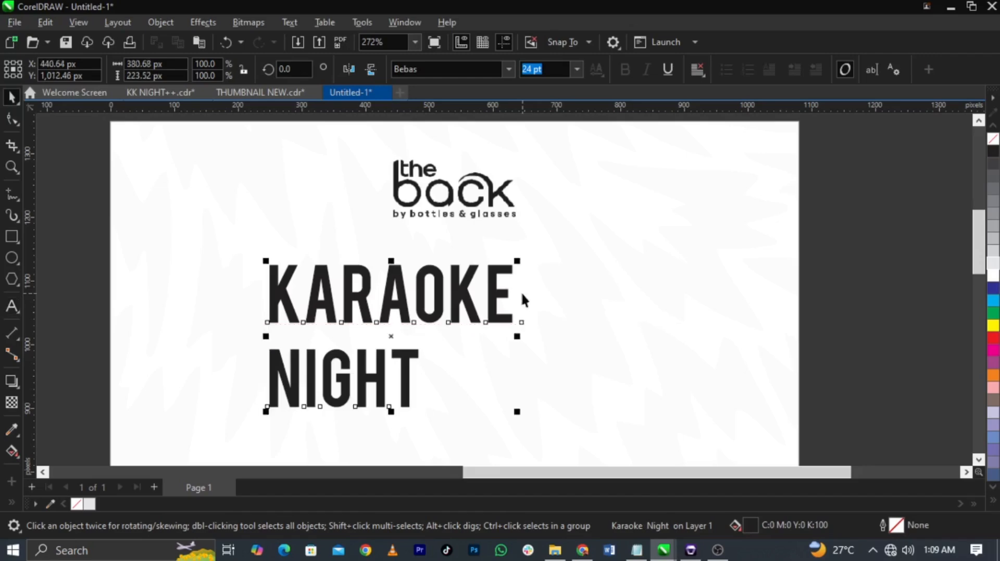
key("ctrl+k")
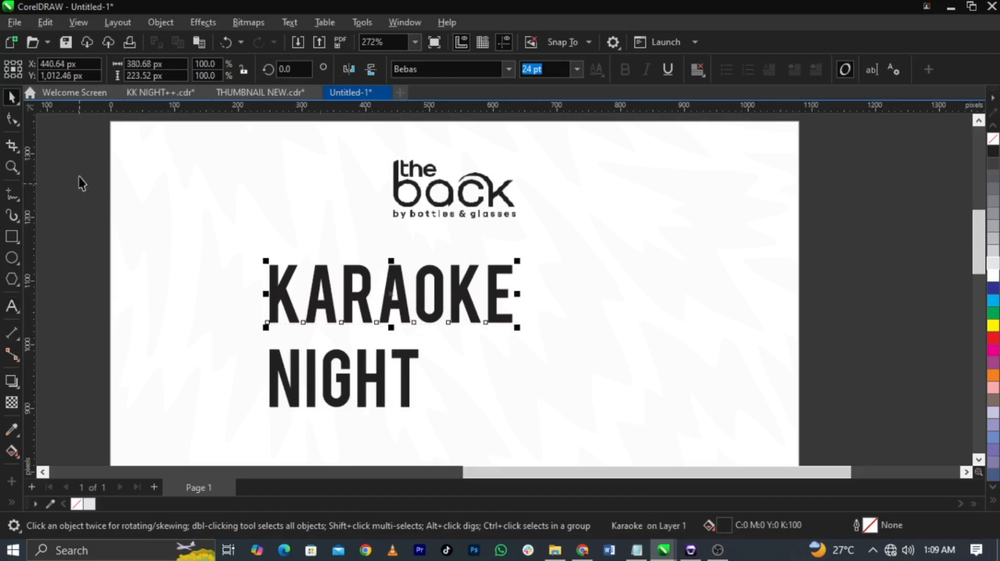
Step: Tighten the letter spacing of KARAOKE and enlarge the word to about 572 px wide
left_click(3, 122)
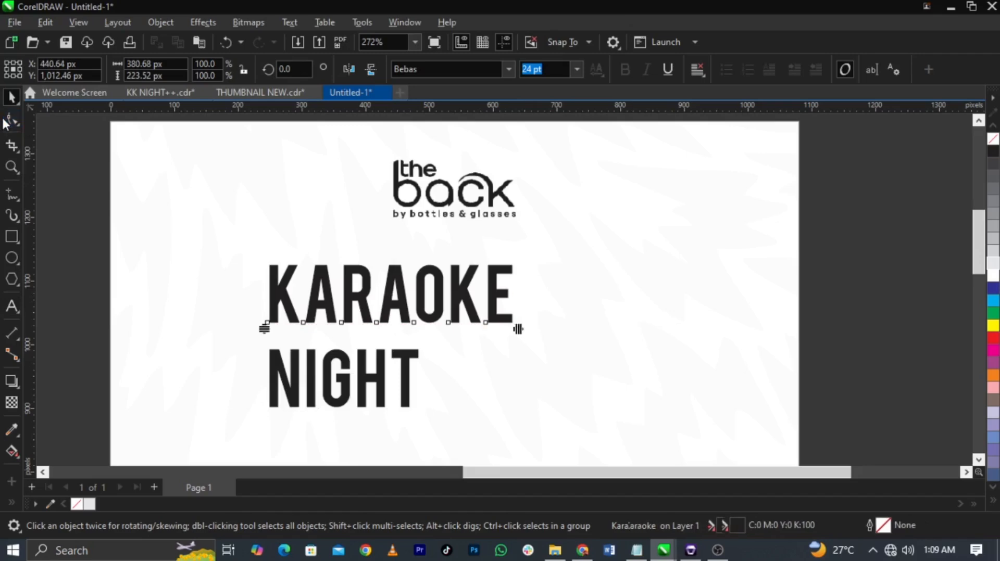
left_click_drag(518, 330, 640, 380)
key("space")
left_click(741, 281)
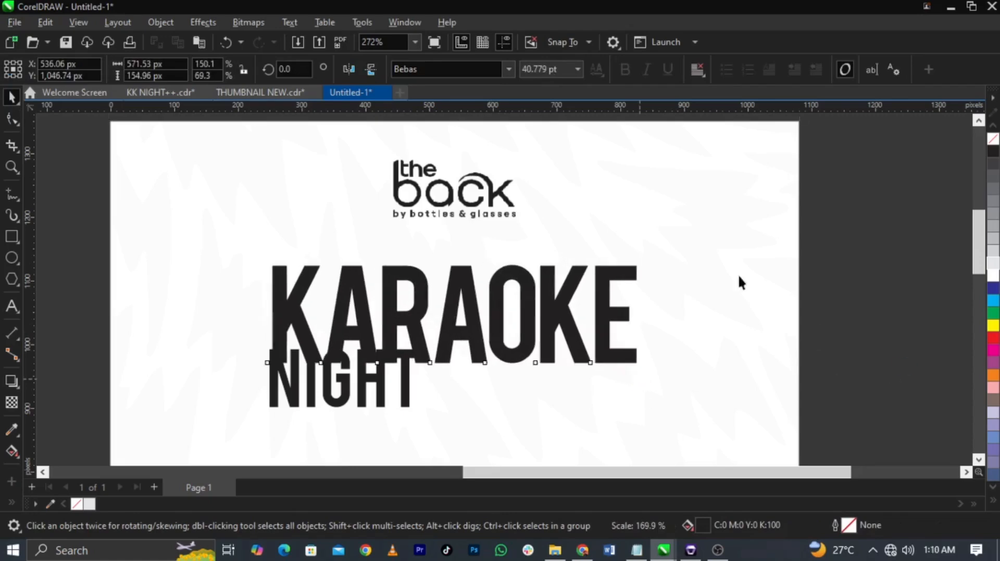
Step: Move NIGHT clear below KARAOKE and enlarge KARAOKE to about 614 px wide, centred at X 540 px
scroll(673, 290, "down", 1)
left_click_drag(561, 397, 659, 429)
scroll(596, 345, "up", 2)
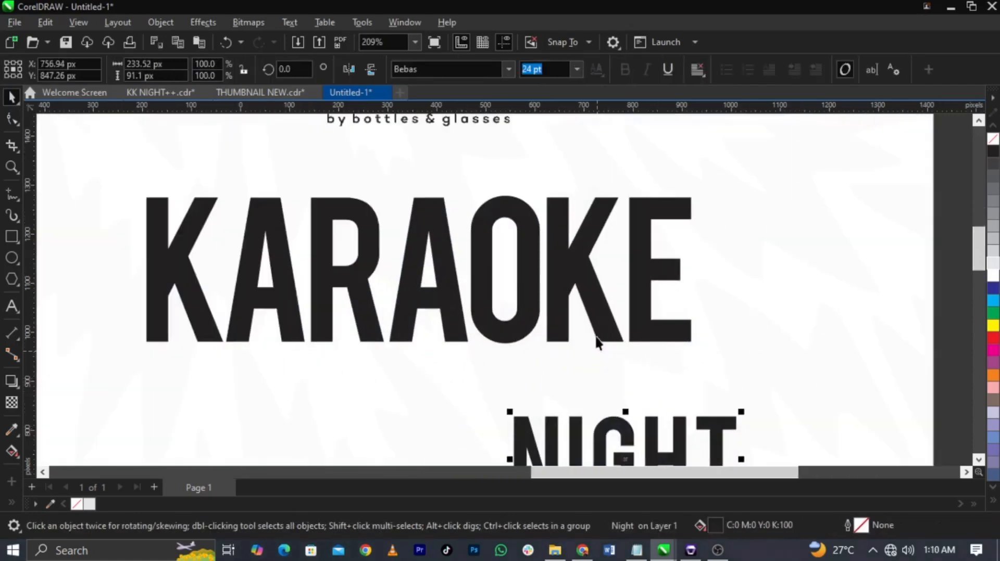
left_click(607, 327)
left_click_drag(698, 354, 715, 357)
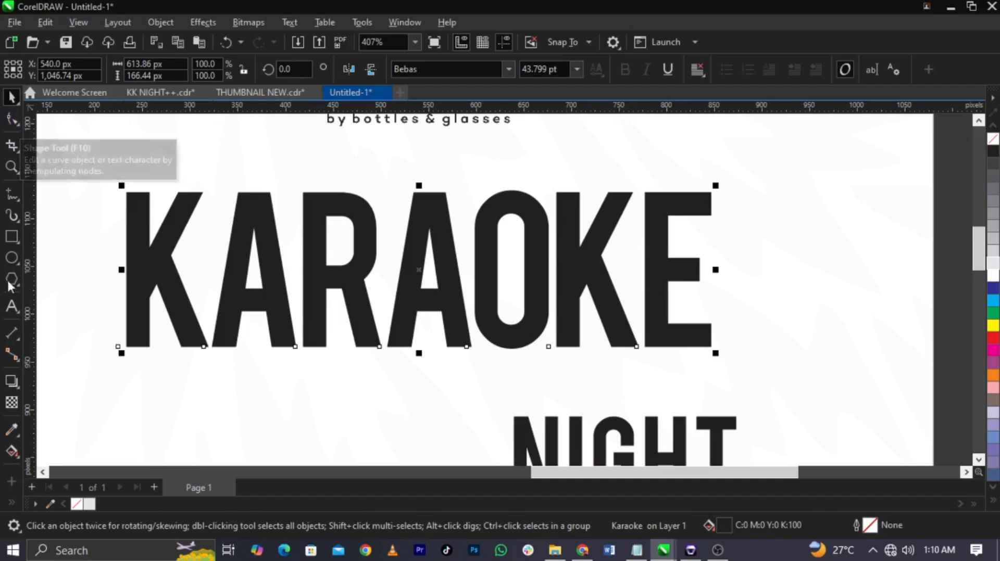
Step: Add an outside contour of about 4.13 px to KARAOKE and widen its letter spacing to about 633 px overall
left_click(20, 387)
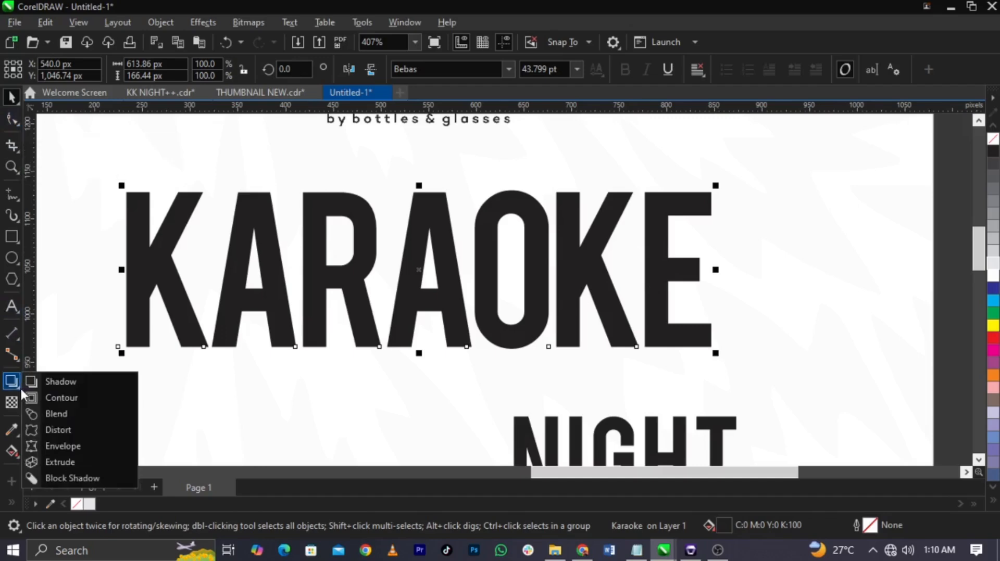
left_click(41, 398)
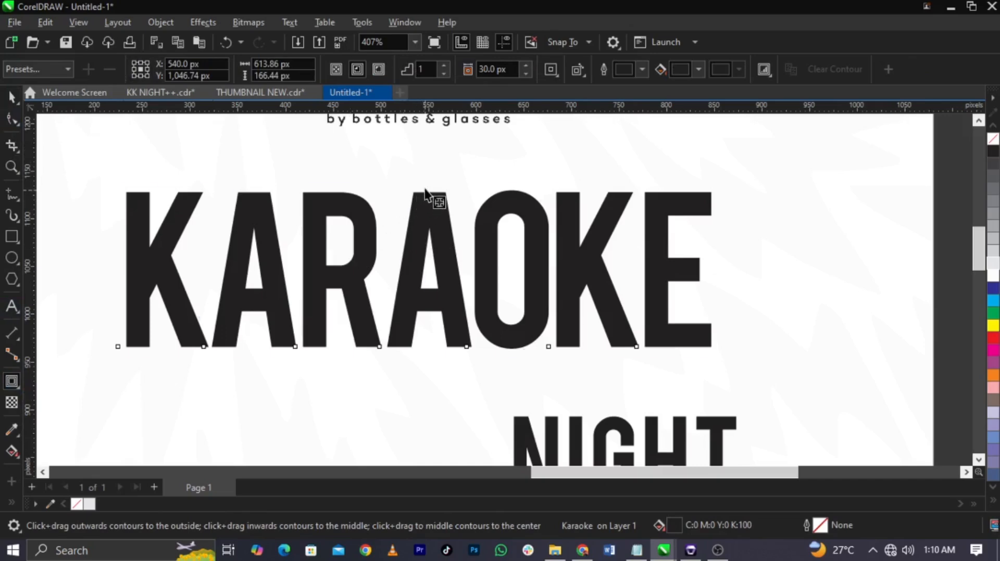
left_click_drag(425, 193, 429, 189)
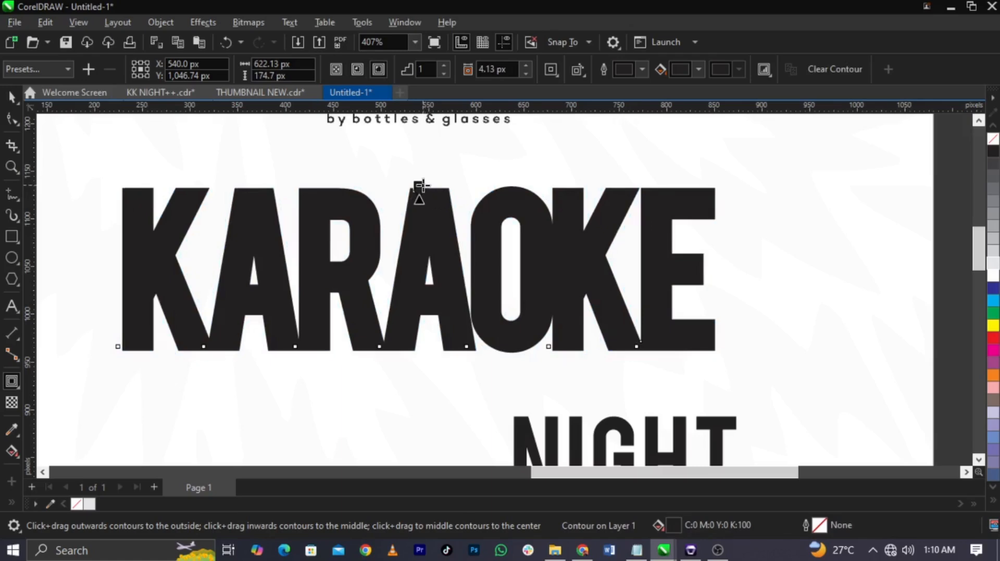
left_click(11, 119)
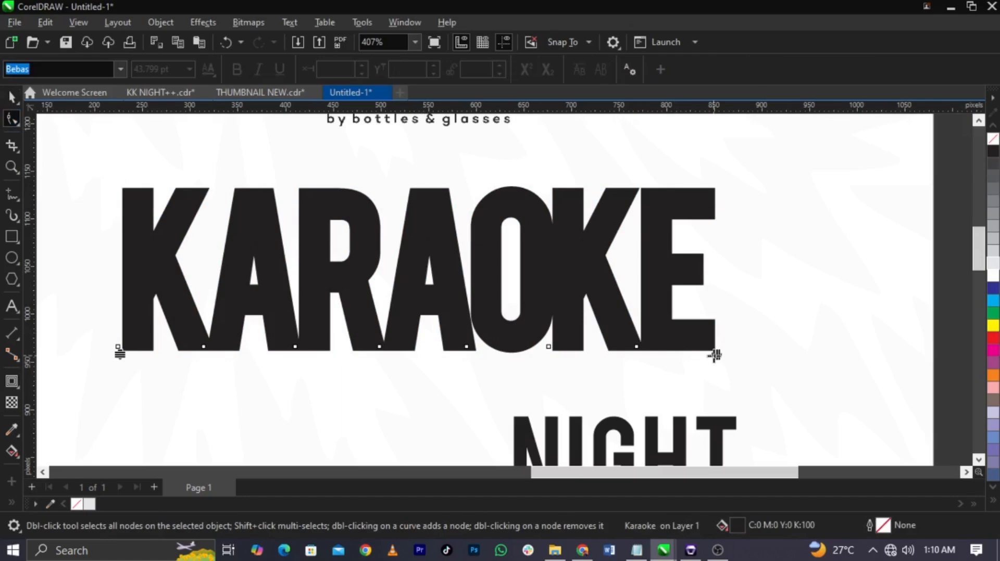
left_click_drag(714, 355, 732, 355)
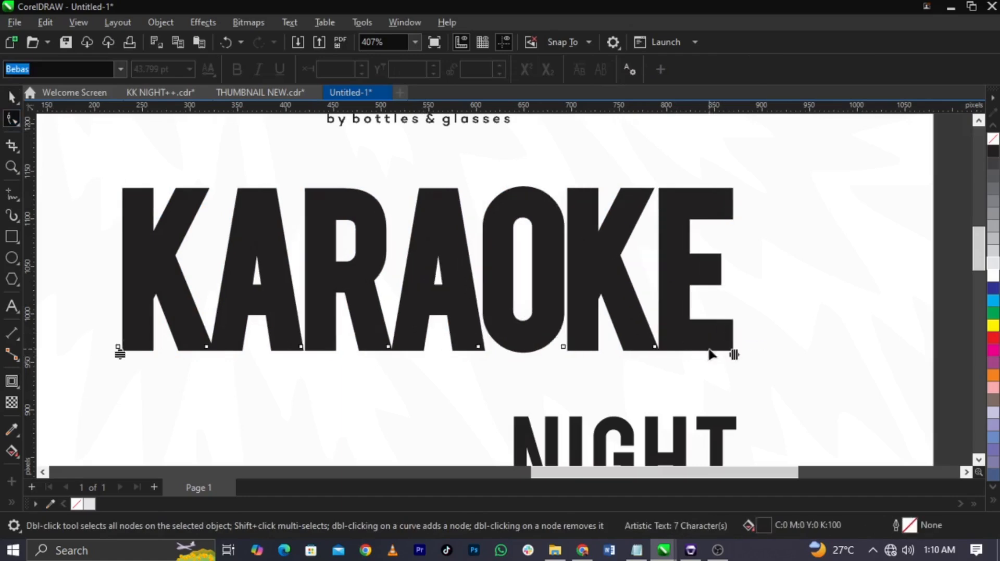
key("space")
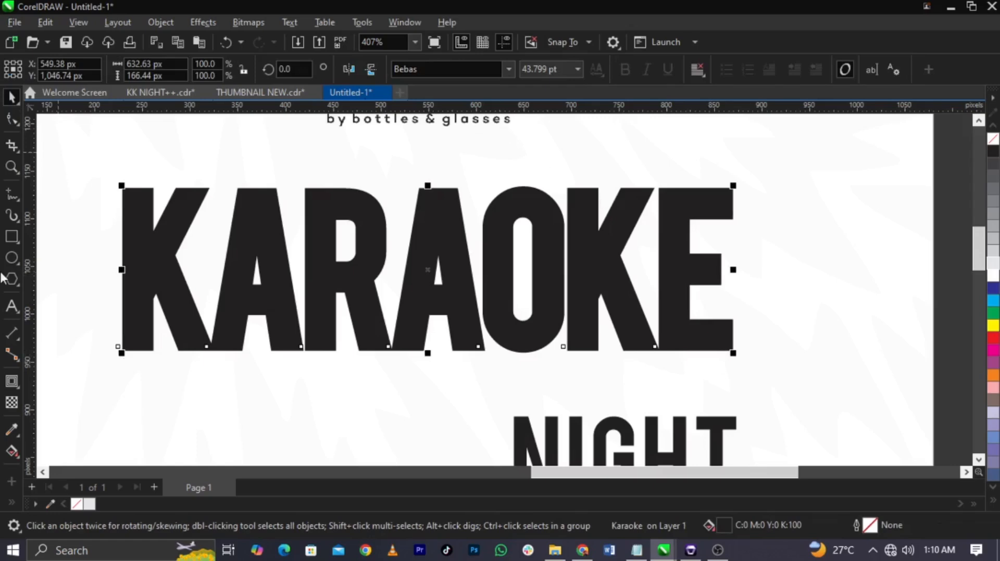
Step: Change the corners of the KARAOKE contour to Round corners
left_click(12, 383)
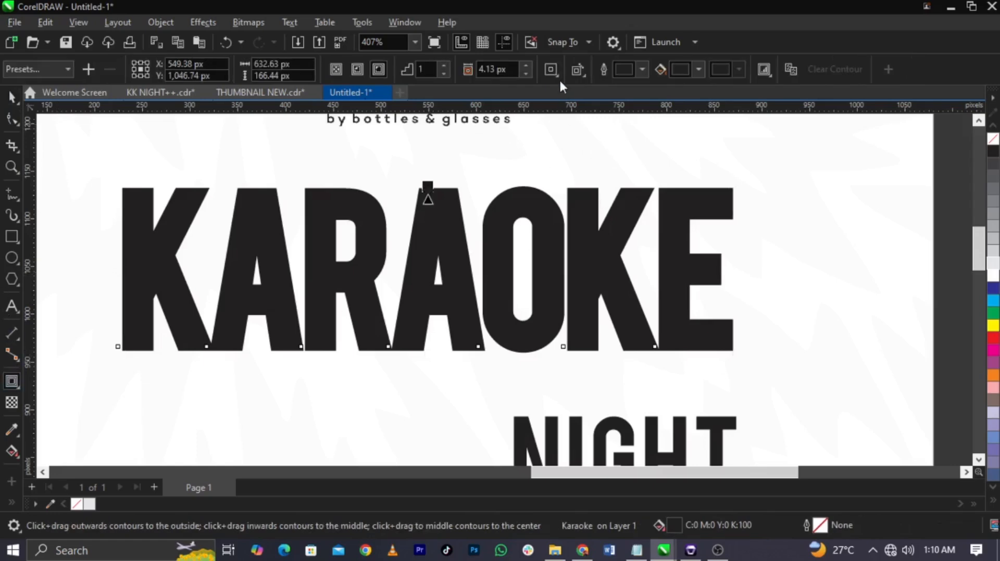
left_click(559, 76)
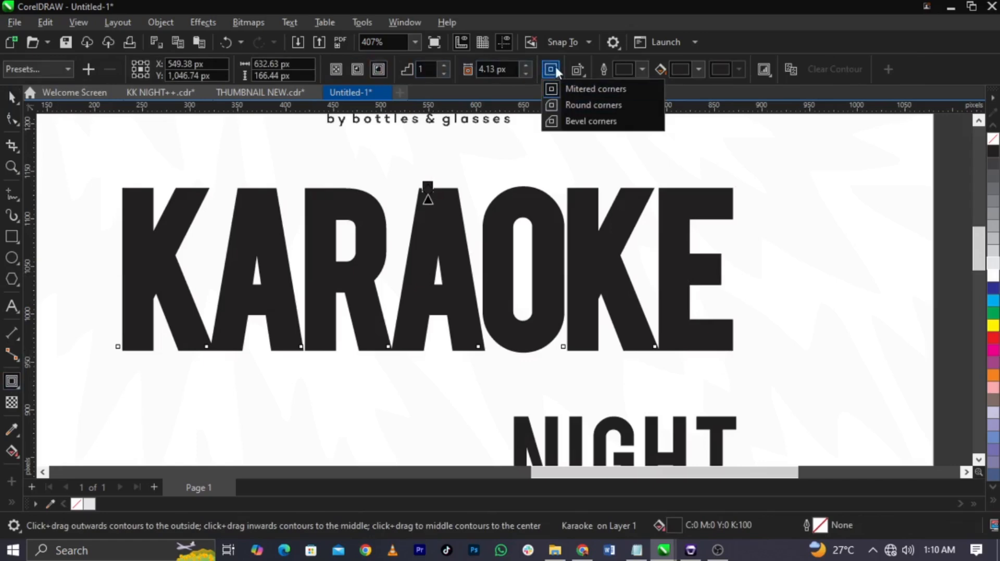
left_click(573, 104)
scroll(668, 190, "up", 2)
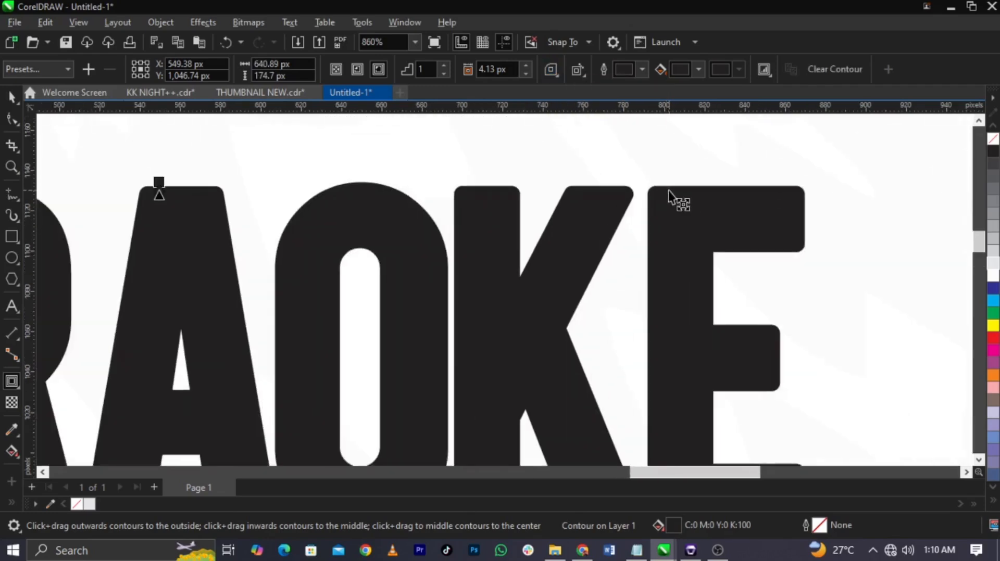
scroll(668, 190, "down", 2)
Step: Break the KARAOKE contour apart and weld it with the original text into a single curve
key("space")
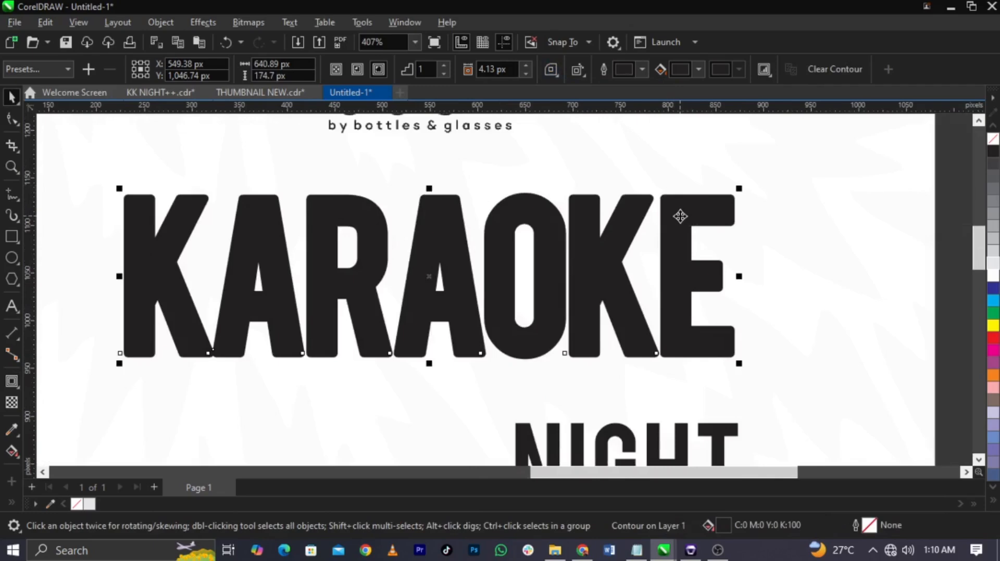
right_click(680, 216)
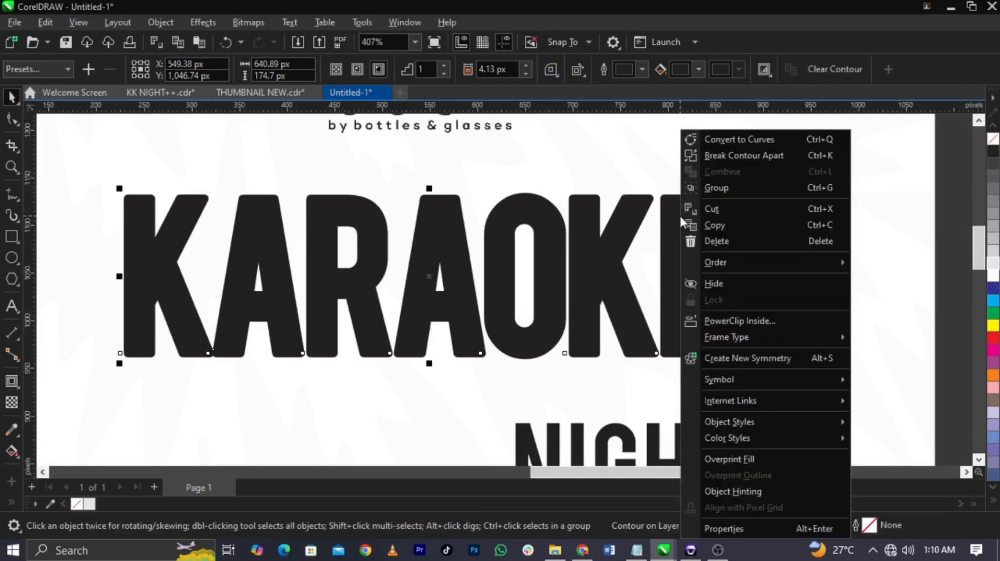
left_click(727, 157)
left_click_drag(954, 171, 62, 416)
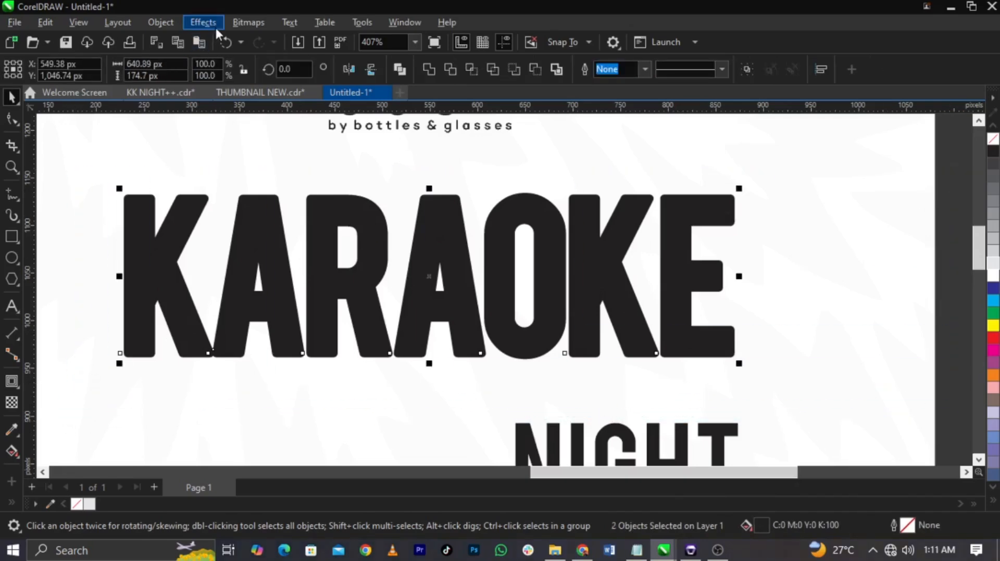
left_click(430, 71)
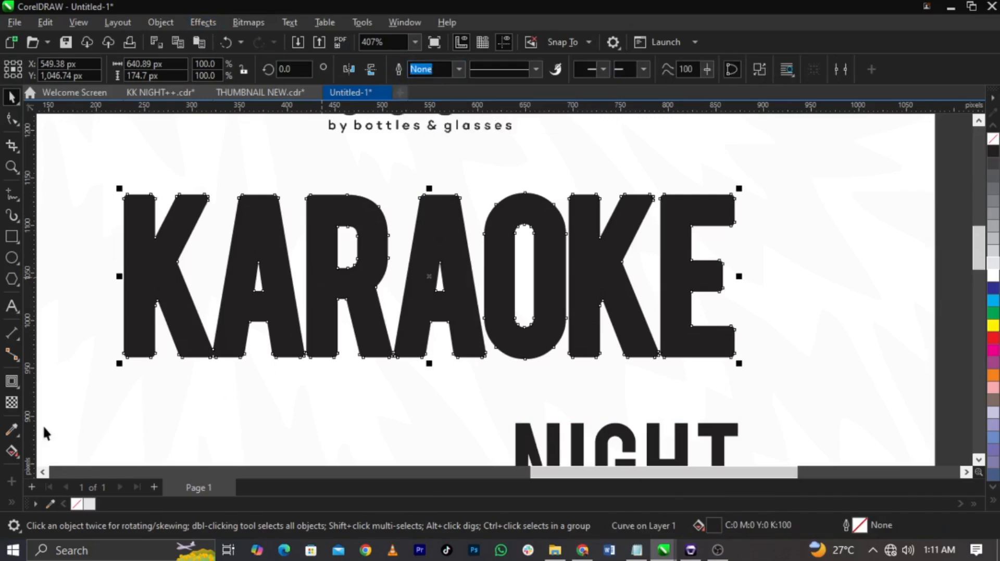
Step: Apply an Envelope to the welded KARAOKE curve and delete the middle nodes on its upper and lower edges
left_click(16, 389)
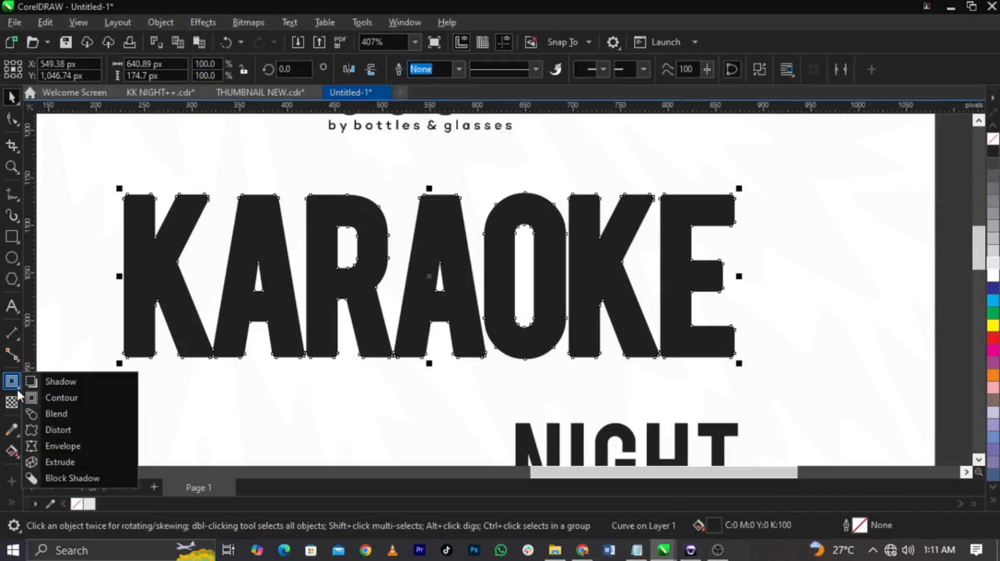
left_click(17, 381)
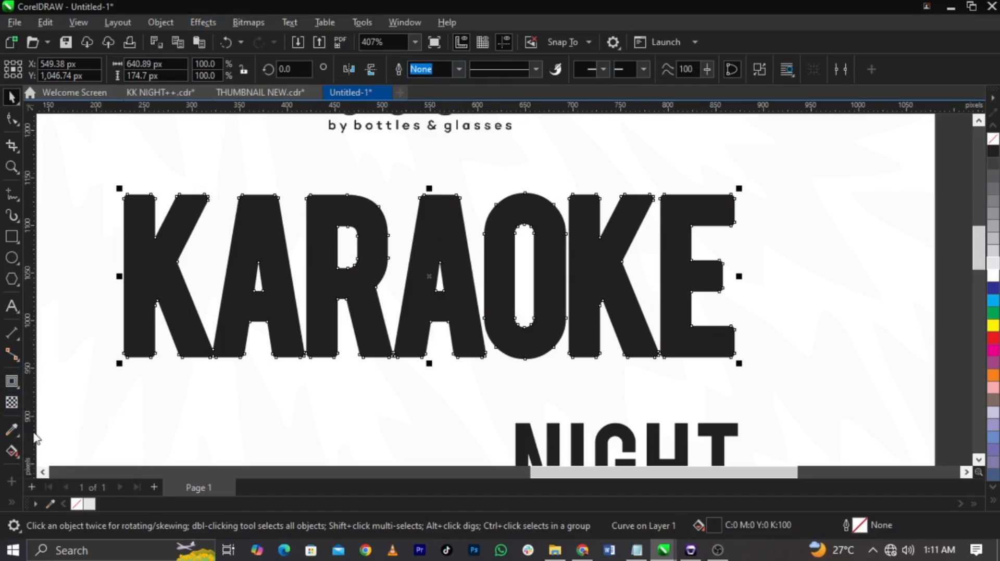
left_click(18, 389)
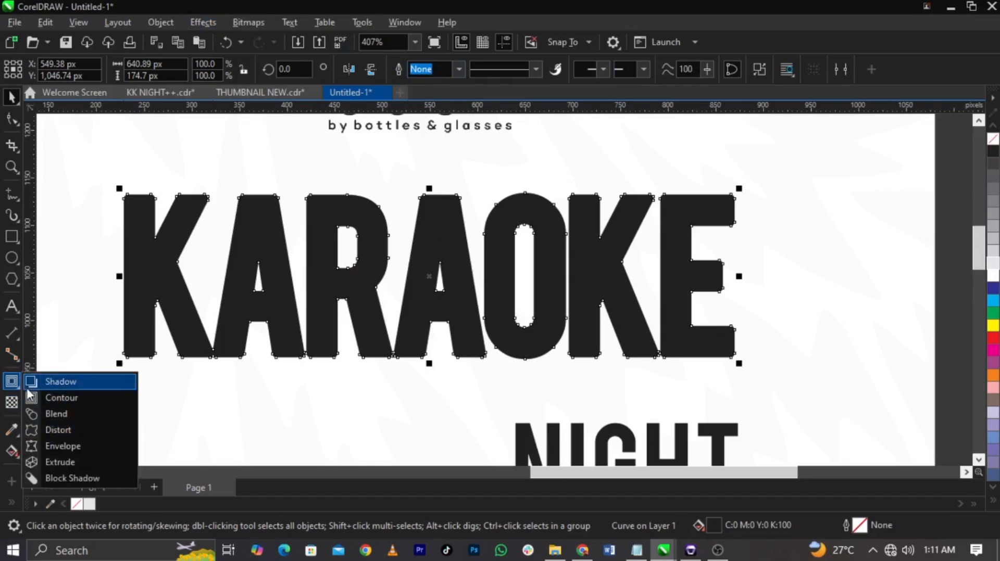
left_click(56, 449)
left_click_drag(519, 398, 517, 397)
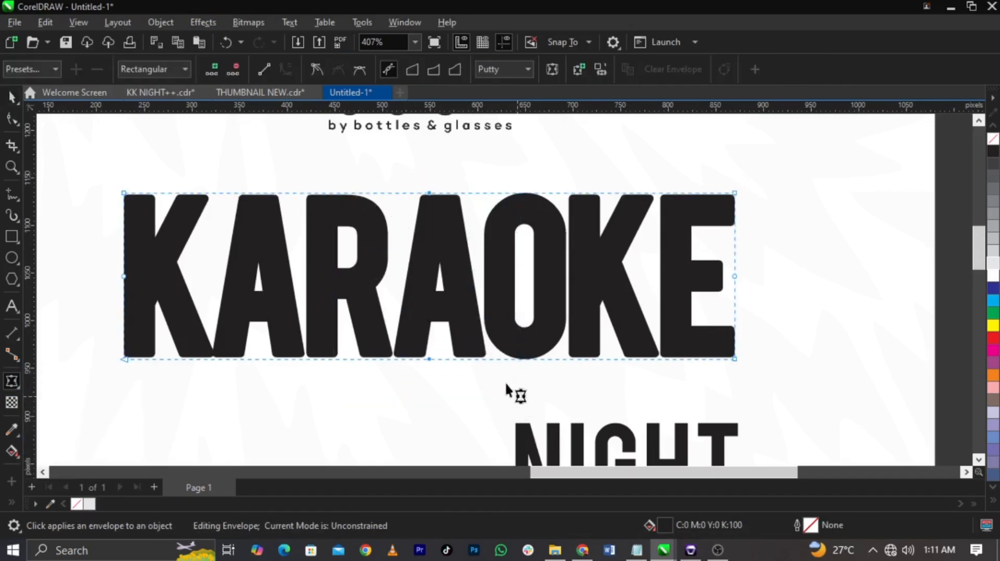
key("Delete")
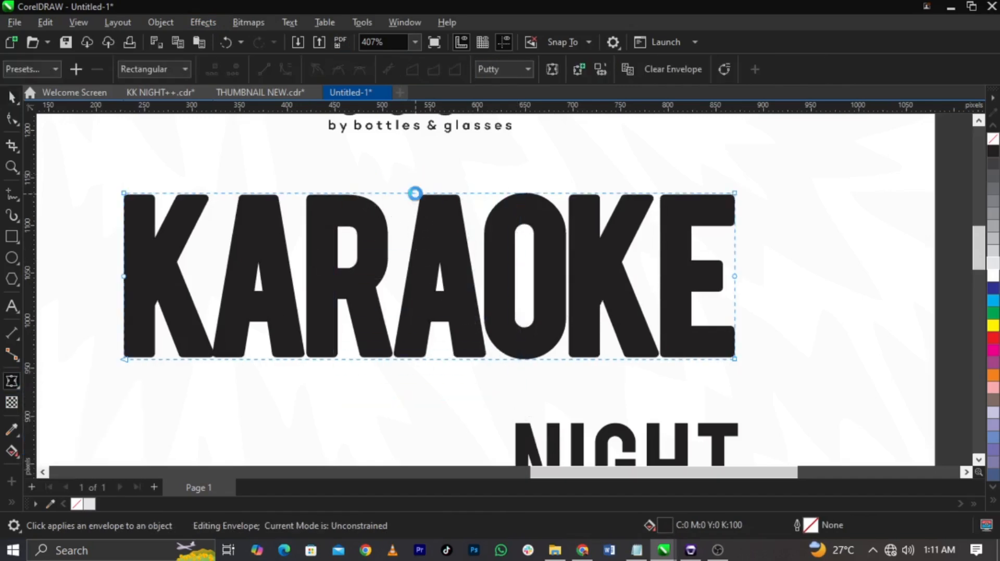
Step: Remove the envelope's middle nodes on KARAOKE and arch its upper edge up about 18 px and lower edge up about 15 px
key("ctrl+z")
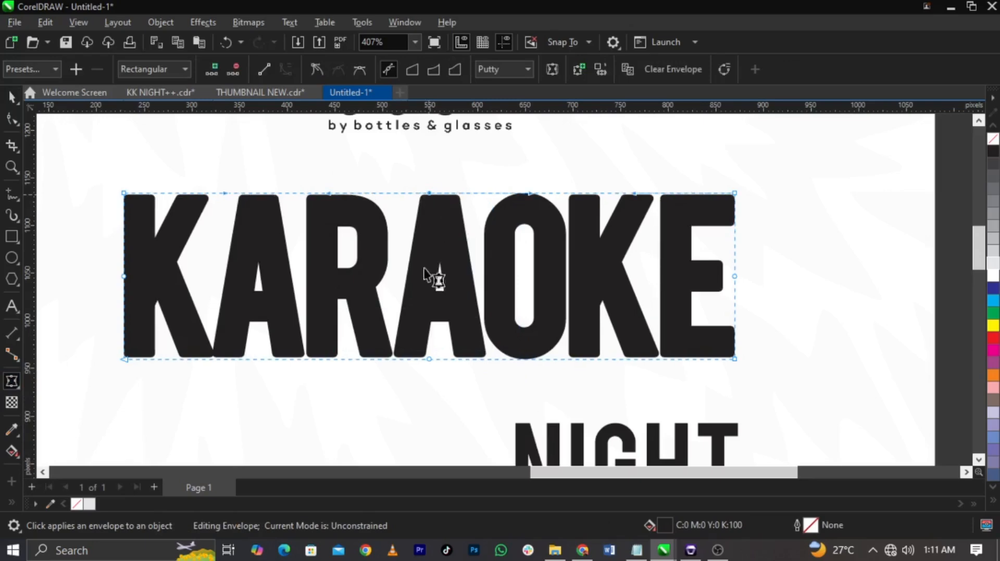
double_click(429, 359)
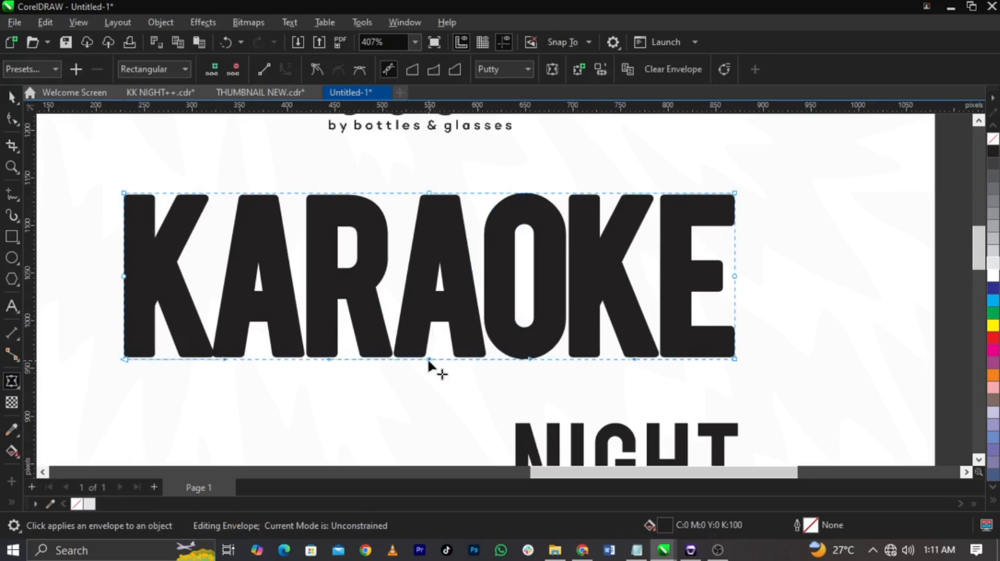
double_click(429, 193)
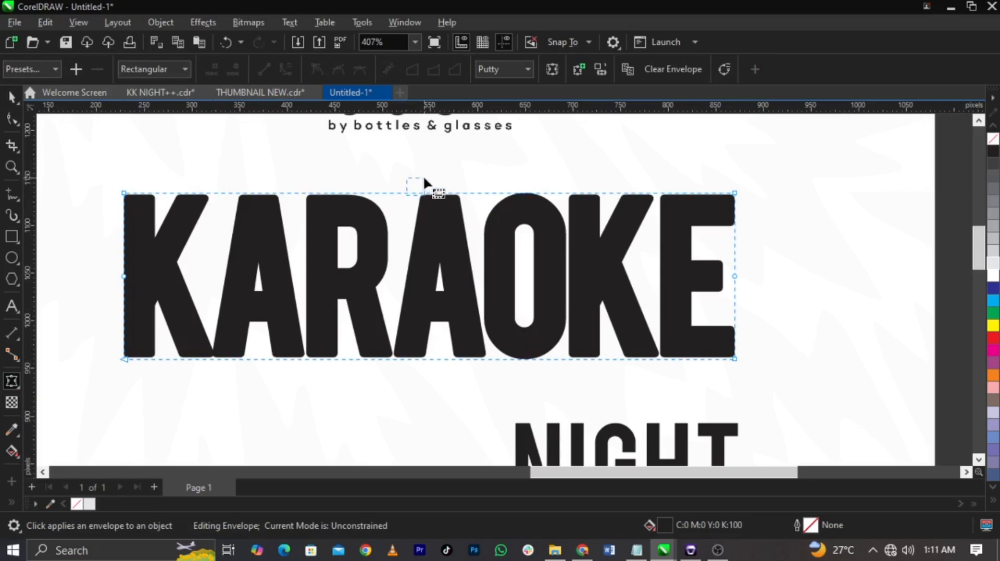
left_click_drag(435, 198, 433, 173)
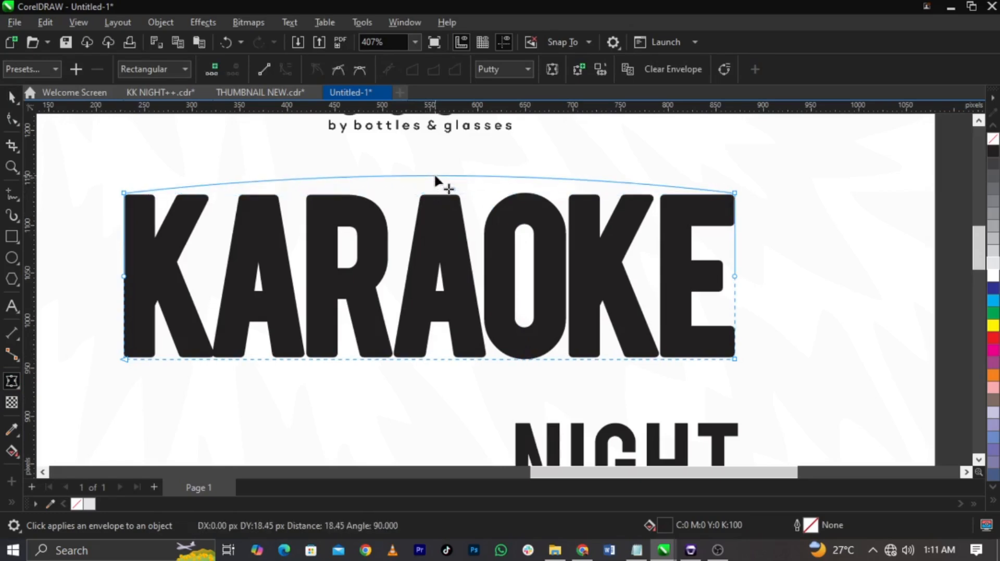
left_click_drag(429, 359, 426, 345)
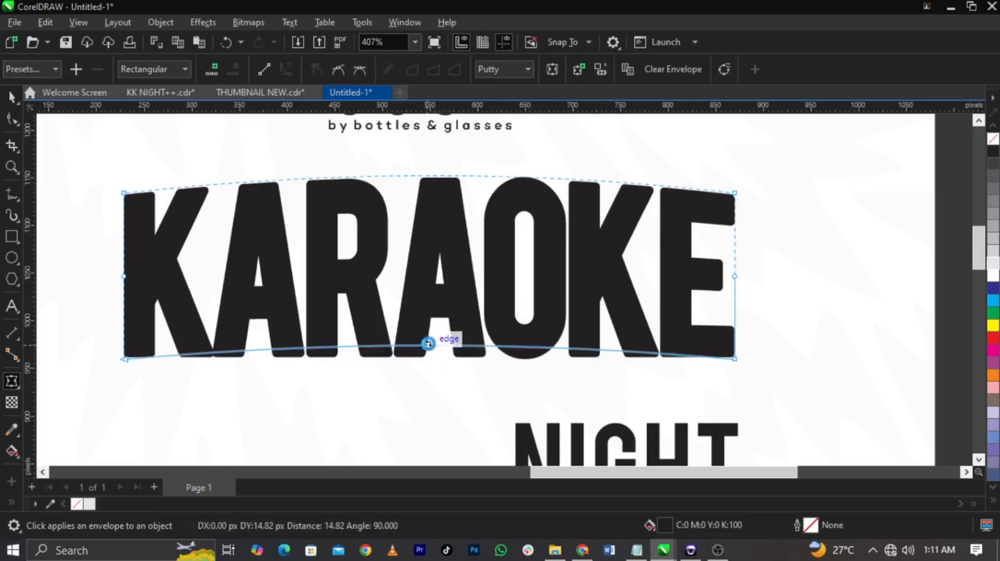
key("space")
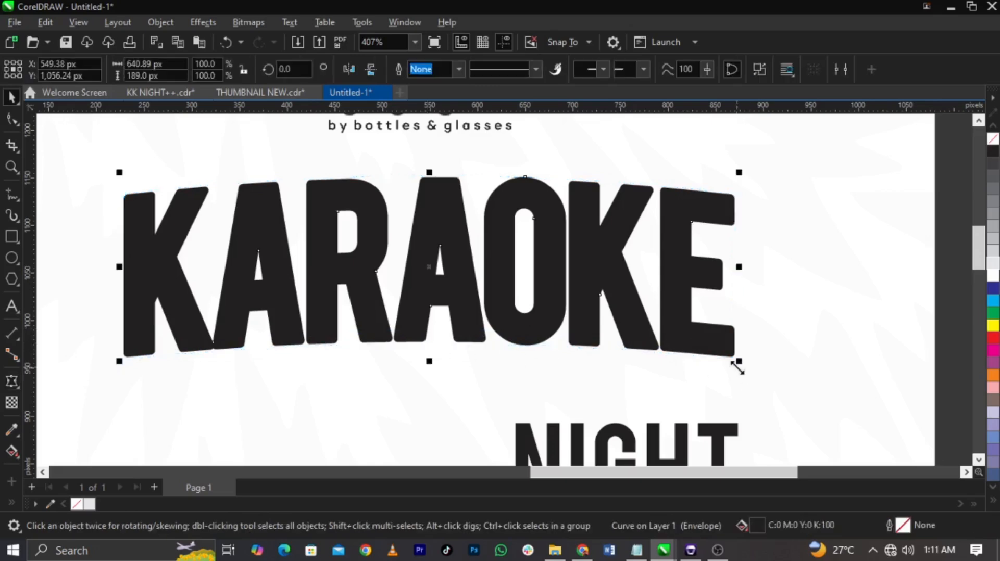
Step: Enlarge the arched KARAOKE title to about 666 px wide and place NIGHT centrally just beneath it
left_click_drag(738, 362, 748, 372)
left_click_drag(689, 308, 679, 312)
scroll(633, 274, "down", 1)
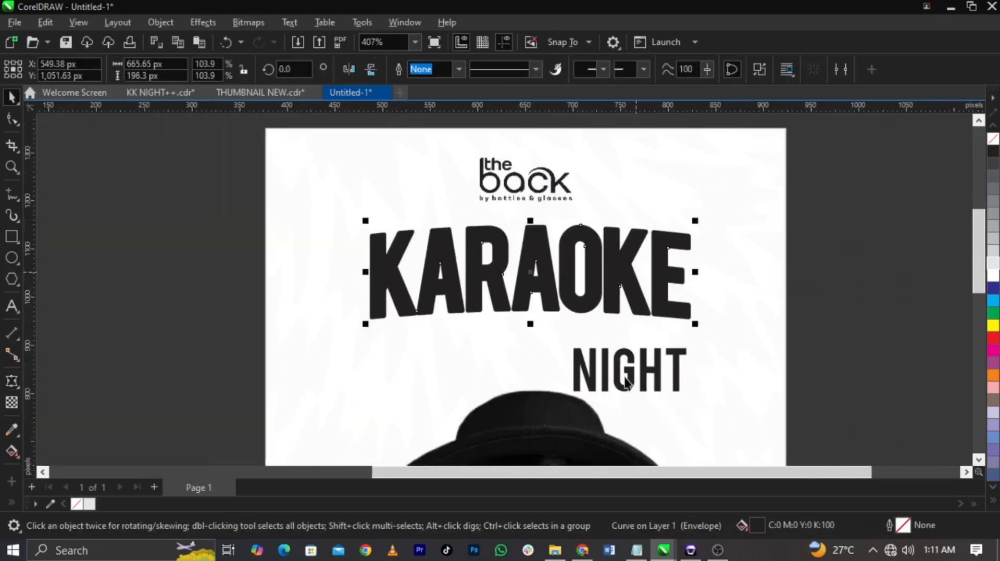
left_click_drag(644, 383, 541, 347)
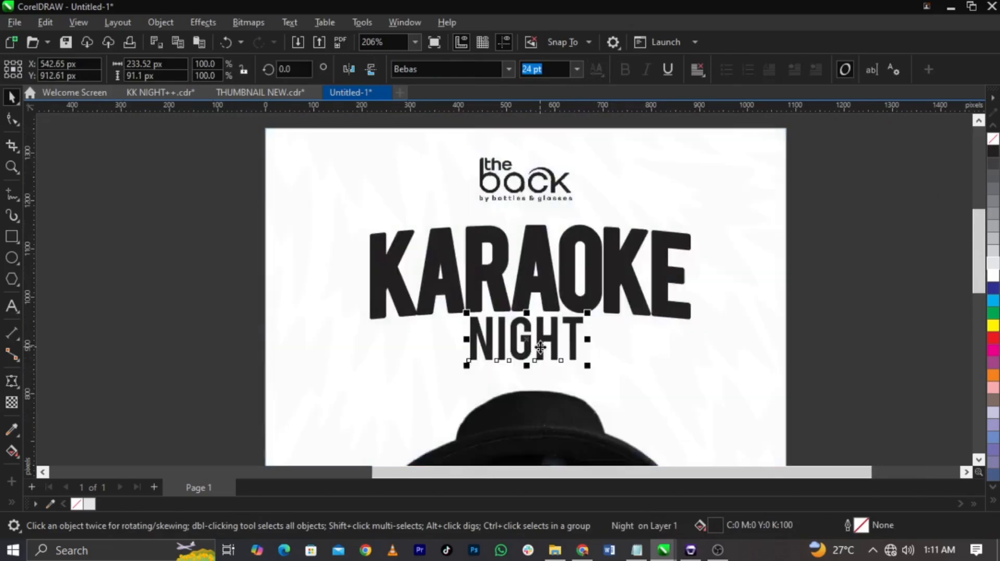
scroll(540, 347, "up", 2)
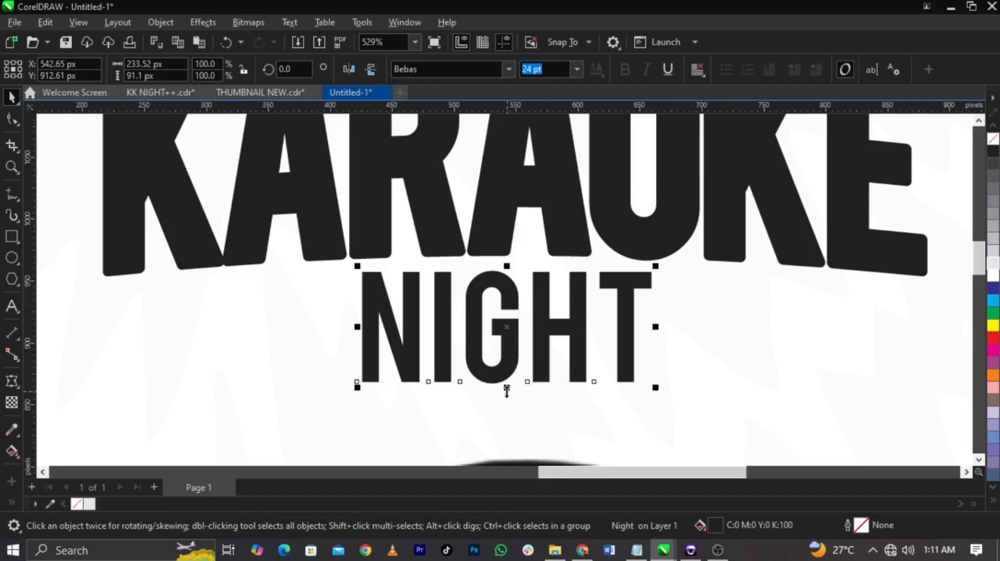
Step: Tighten the letter spacing of NIGHT and squash the word to a height of about 71 px
key("F10")
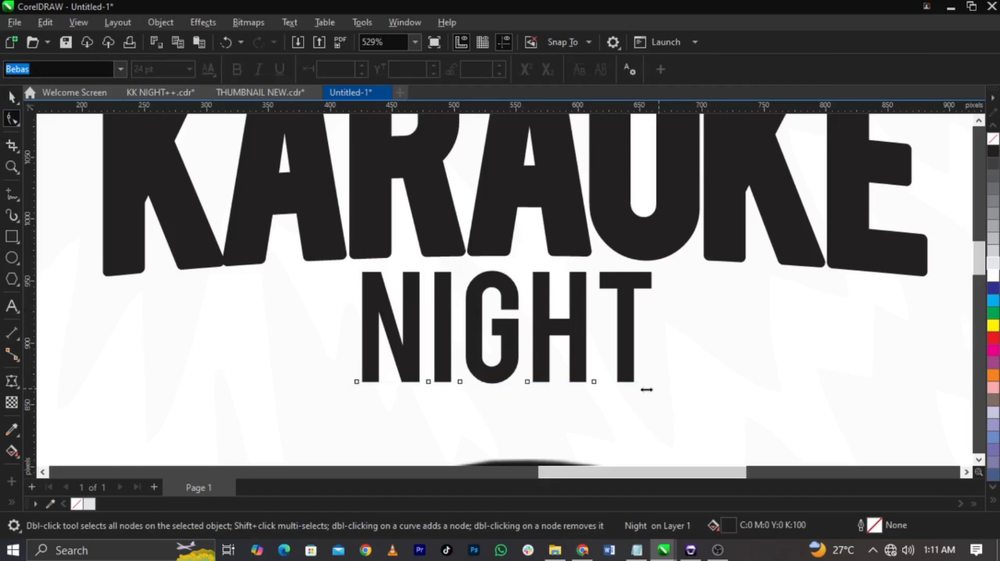
left_click_drag(654, 389, 625, 390)
key("space")
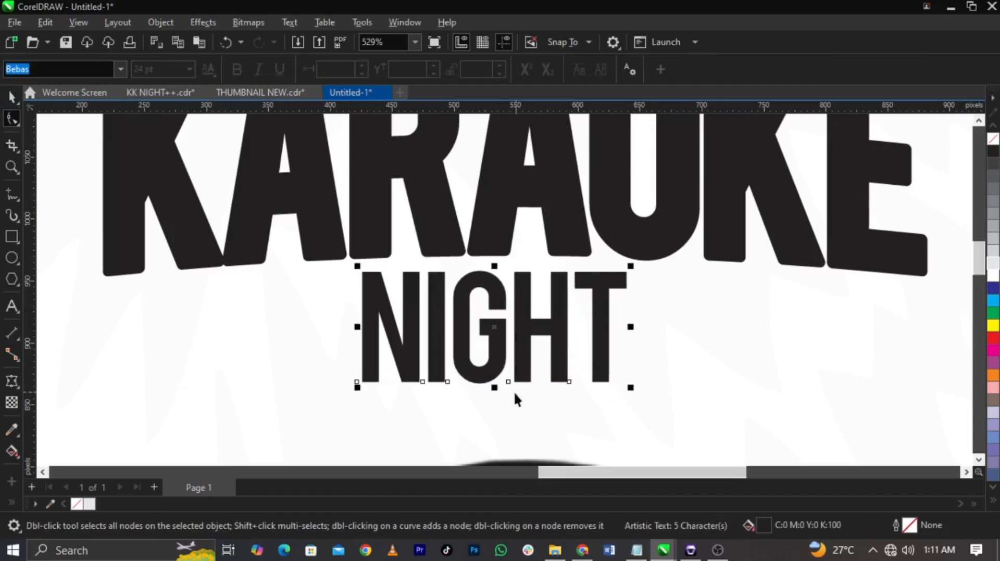
left_click_drag(494, 389, 492, 366)
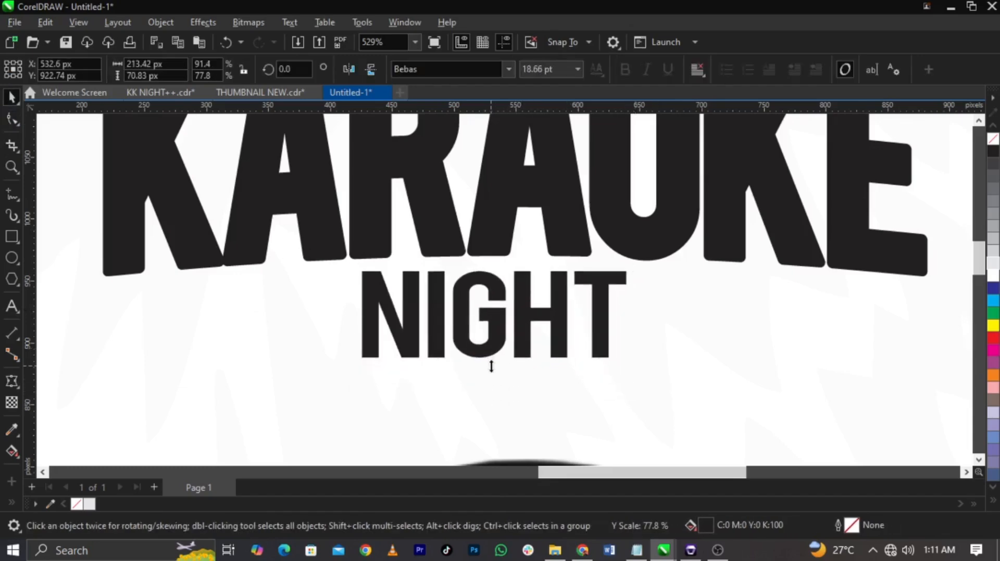
Step: Scale NIGHT up proportionally about its centre to about 231 px wide and 77 px high
left_click(569, 252, "shift")
scroll(569, 252, "down", 3)
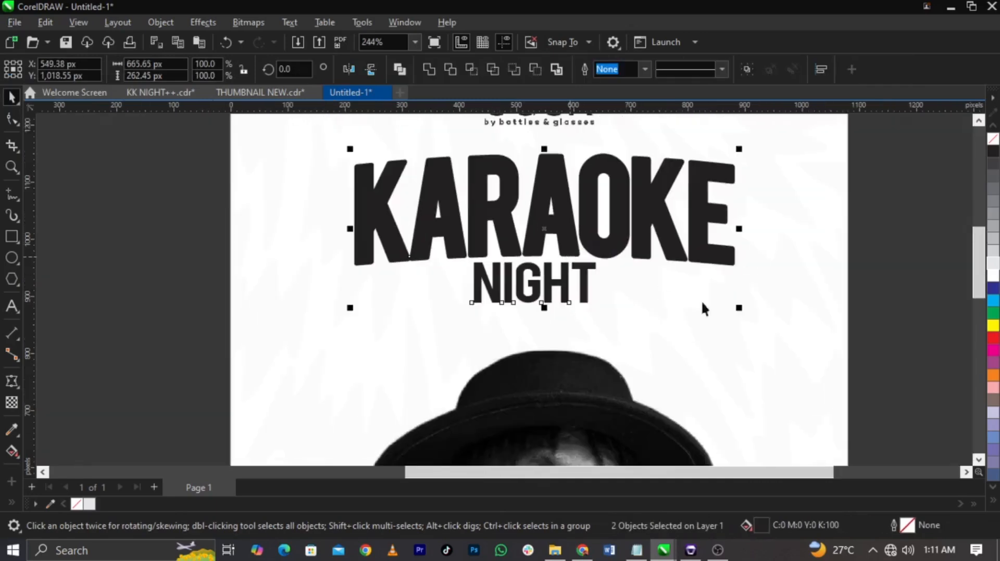
left_click(570, 268)
scroll(570, 268, "up", 2)
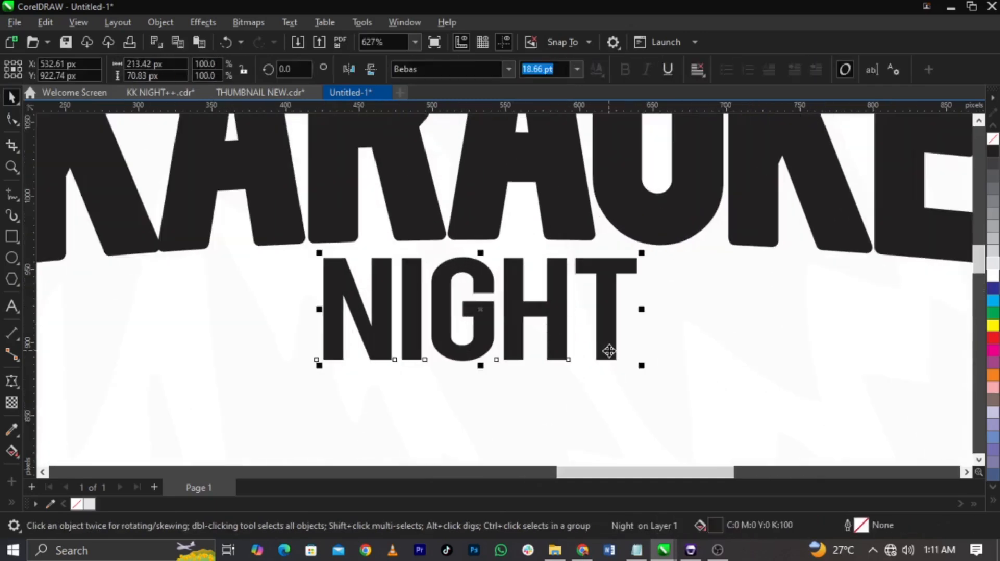
left_click_drag(641, 365, 655, 370)
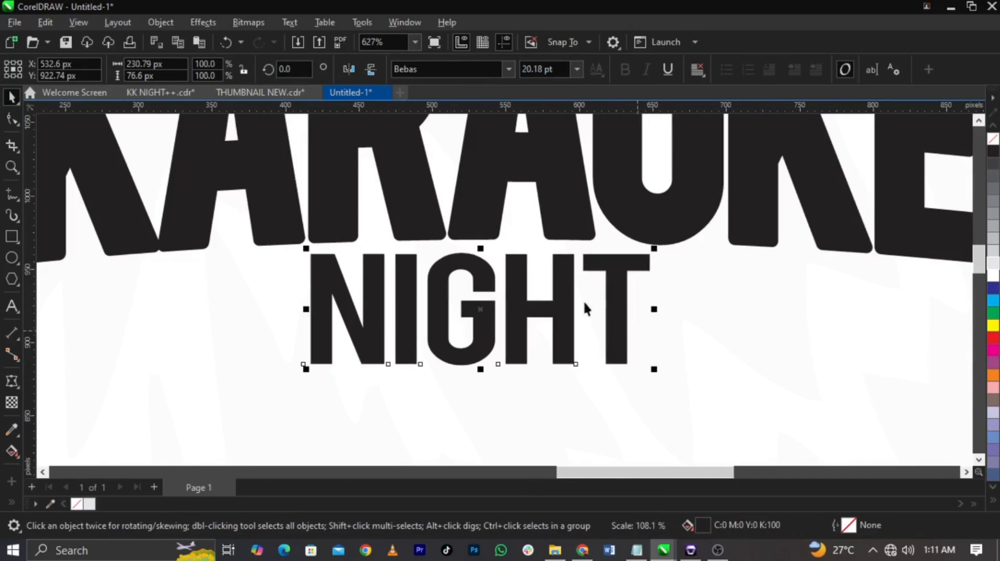
scroll(585, 308, "down", 3)
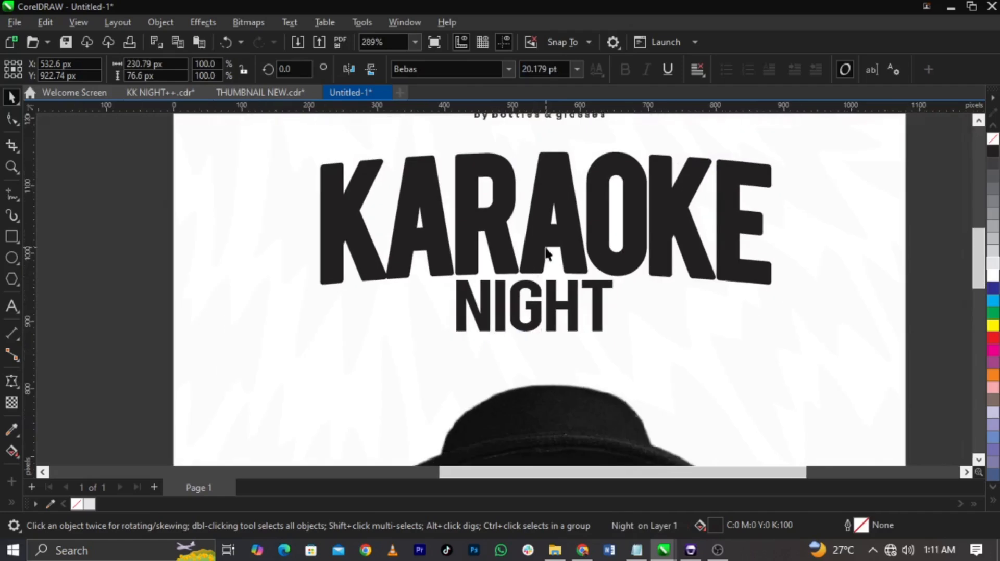
Step: Add an outside contour of about 4.09 px to the arched KARAOKE curve and break the contour apart
left_click(544, 249)
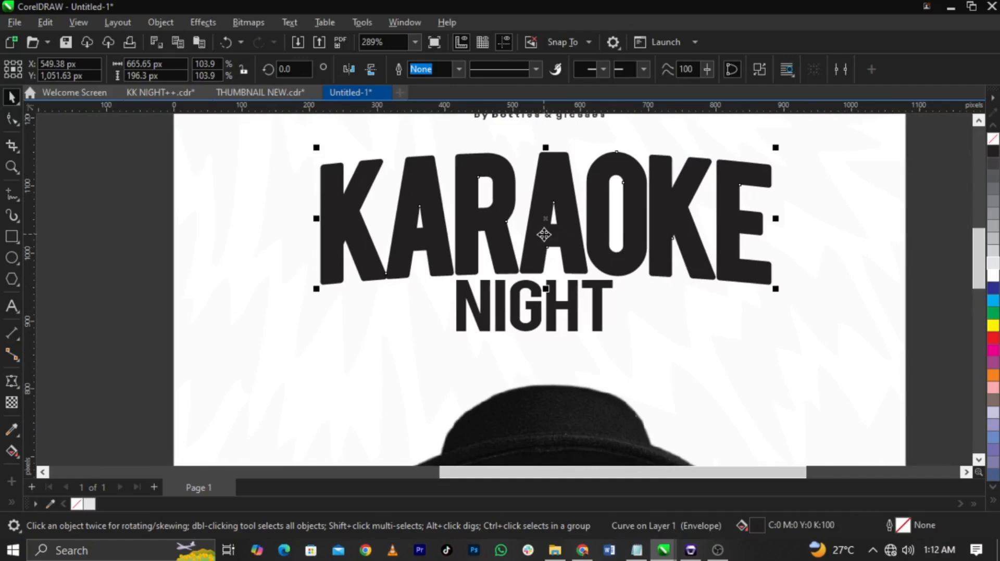
left_click(20, 386)
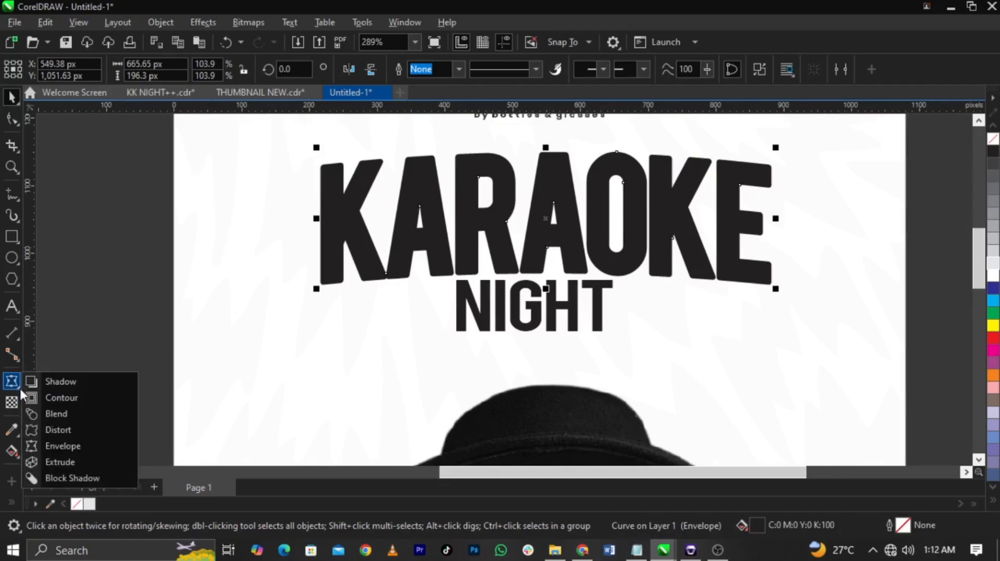
left_click(47, 398)
scroll(546, 149, "up", 4)
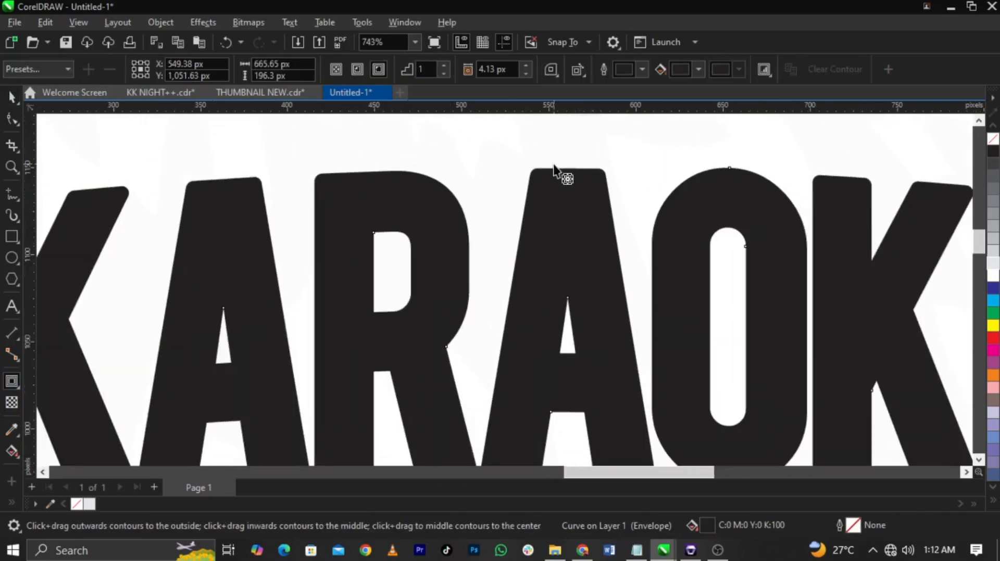
left_click_drag(559, 171, 561, 166)
key("space")
right_click(563, 166)
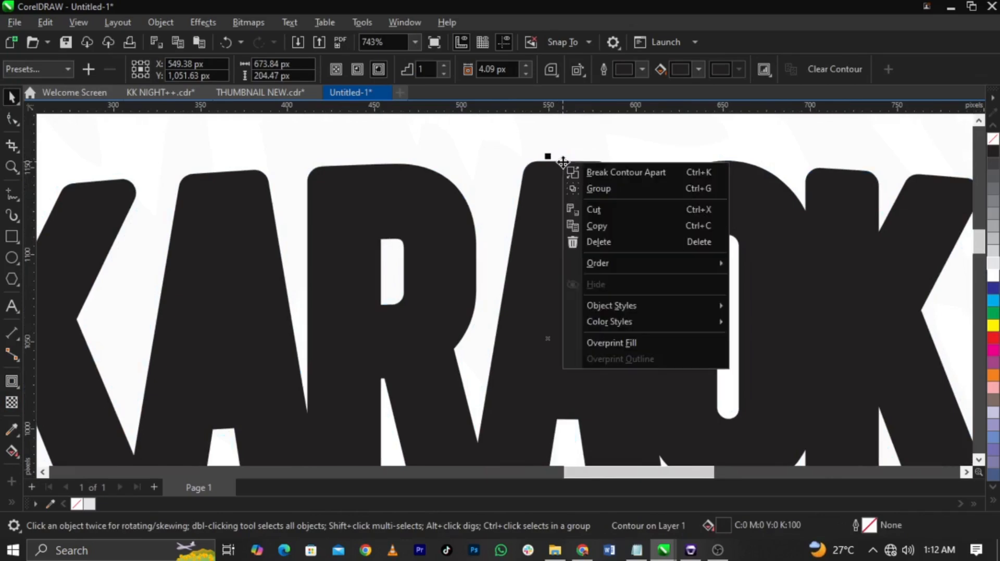
left_click(584, 172)
Step: Fill the inner KARAOKE curve white so the separated contour forms a black outline
left_click(439, 252)
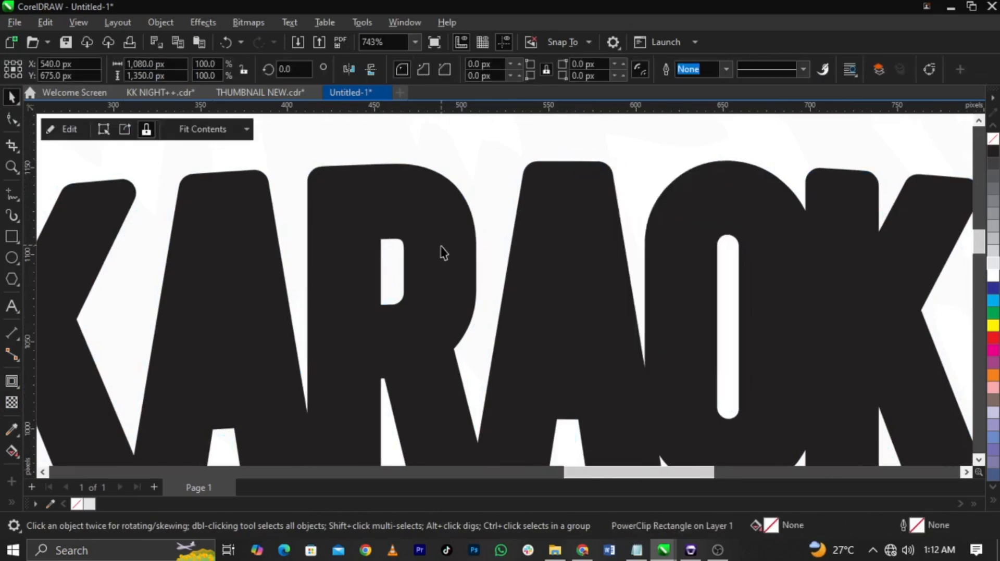
left_click(373, 263)
key("ctrl+z")
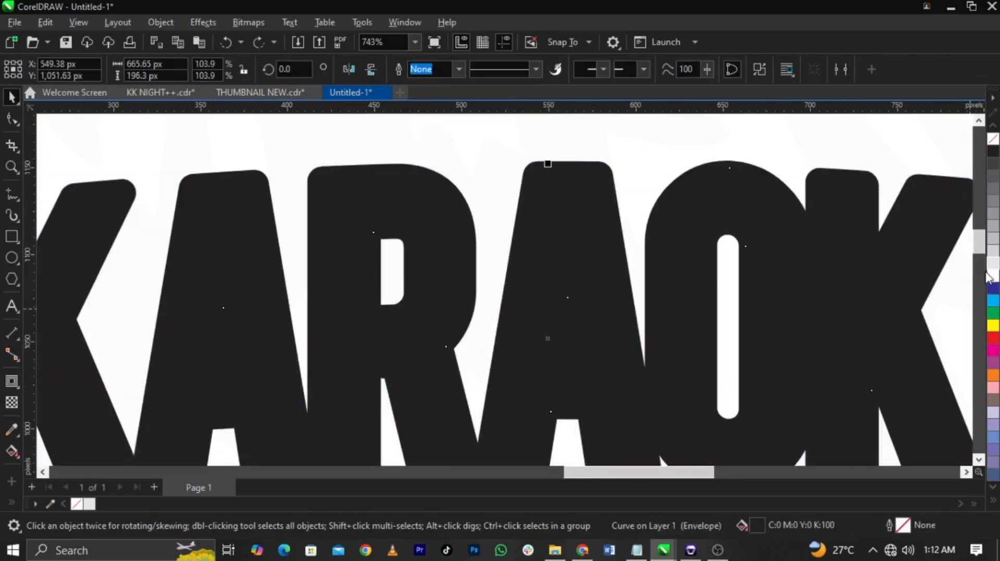
left_click(991, 279)
Step: Examine the outlined KARAOKE title up close and against the logo, NIGHT and the portrait
scroll(636, 234, "down", 4)
key("z")
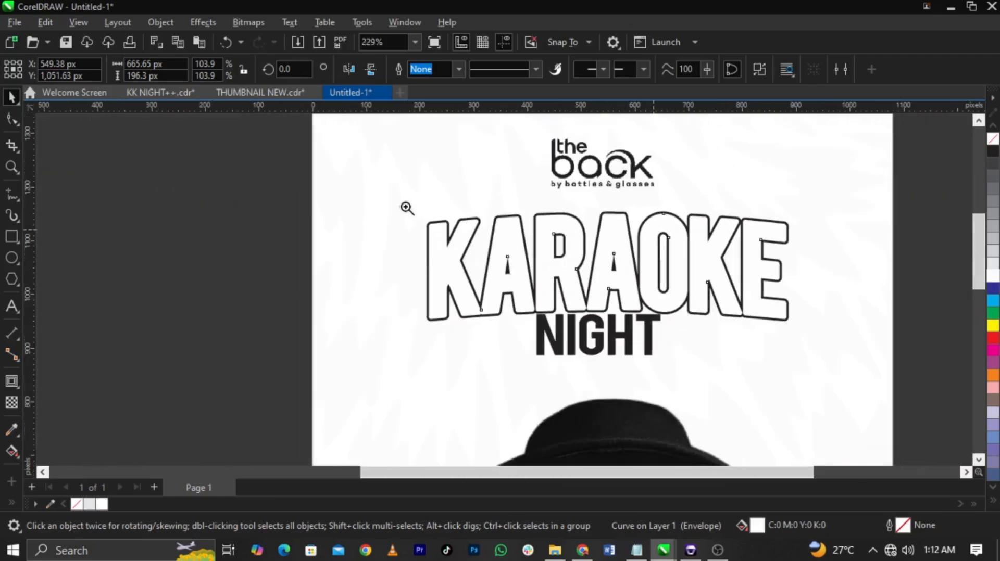
left_click_drag(338, 184, 846, 357)
scroll(844, 358, "down", 2)
key("space")
scroll(757, 311, "down", 2)
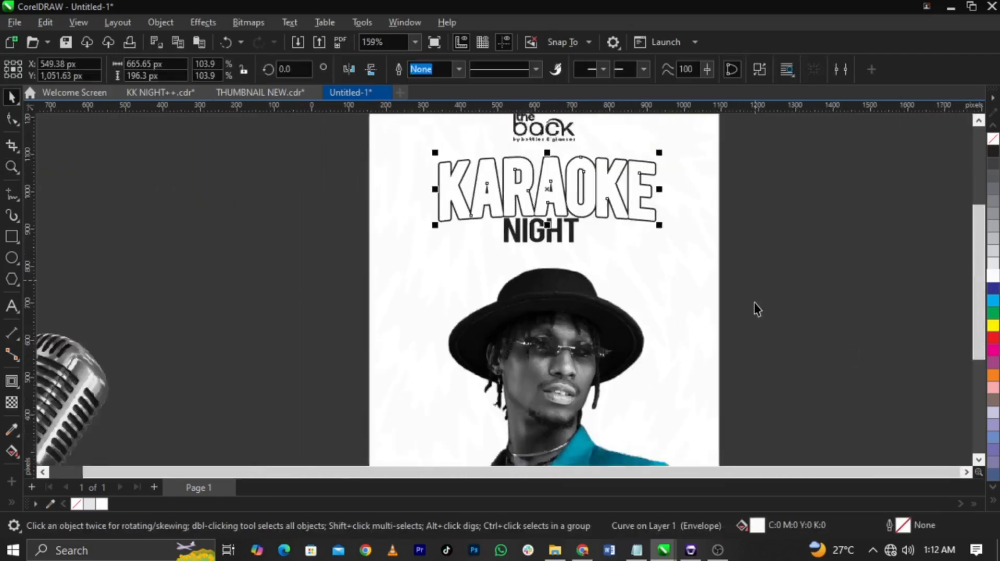
scroll(692, 248, "up", 2)
scroll(591, 190, "up", 2)
scroll(593, 183, "up", 1)
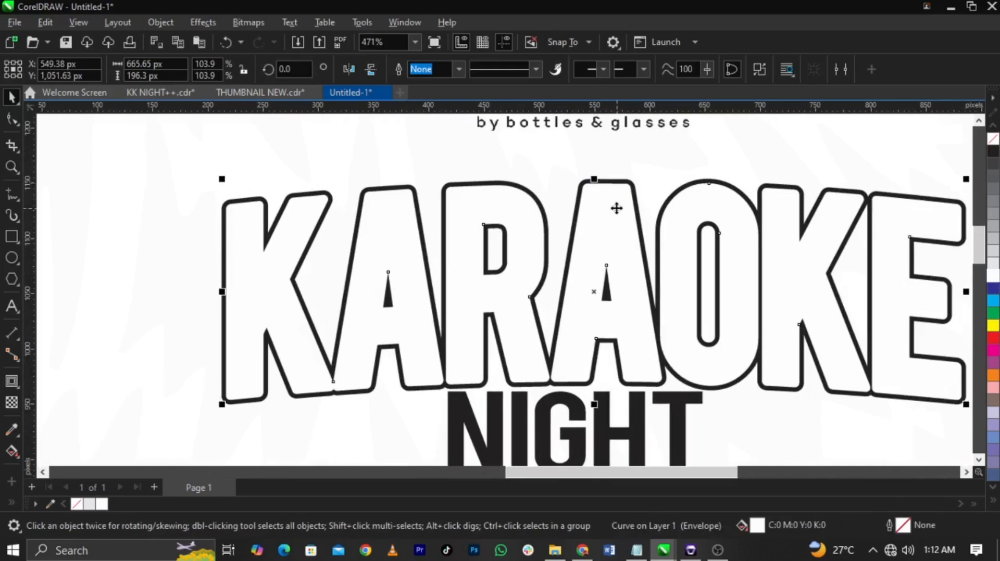
scroll(617, 208, "down", 1)
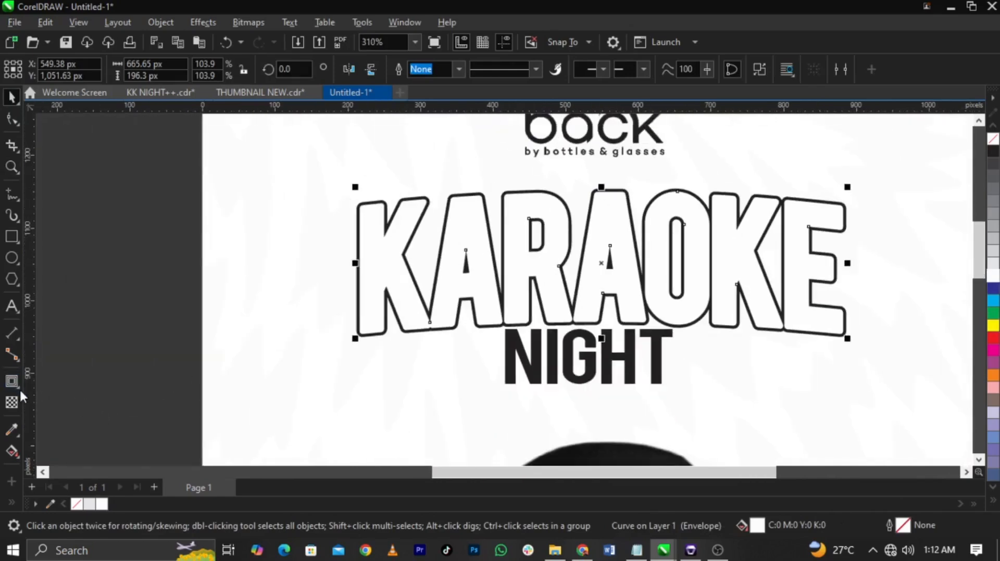
Step: Extrude the white KARAOKE curve straight downward with the vanishing point about 194 px below and a depth of 23
left_click(20, 390)
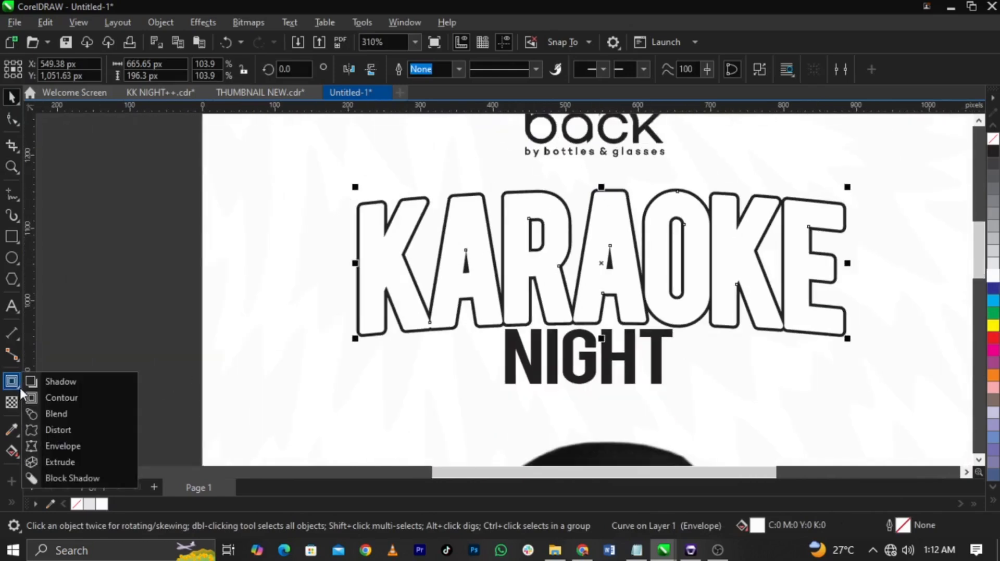
left_click(74, 460)
scroll(620, 199, "up", 1)
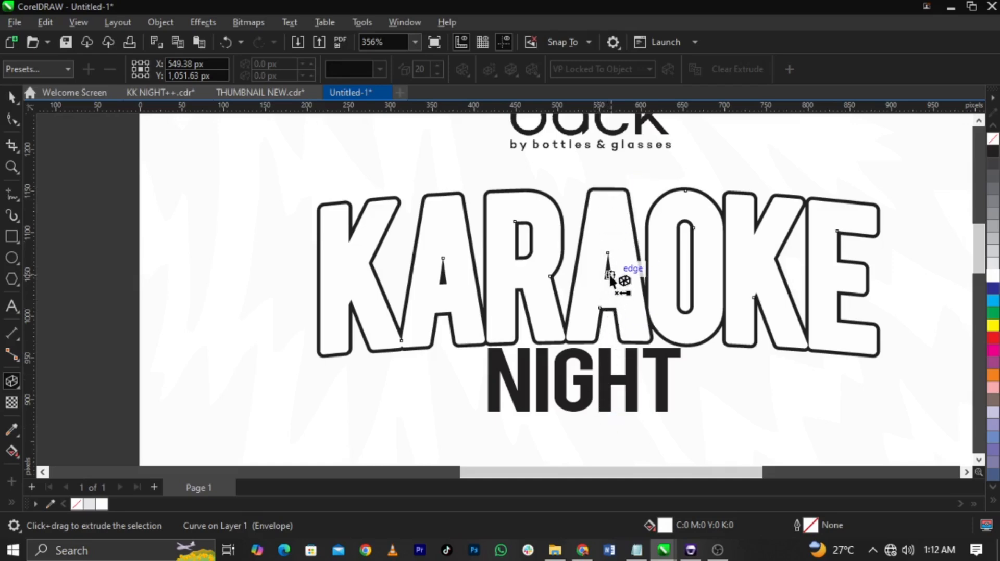
left_click_drag(610, 276, 599, 435)
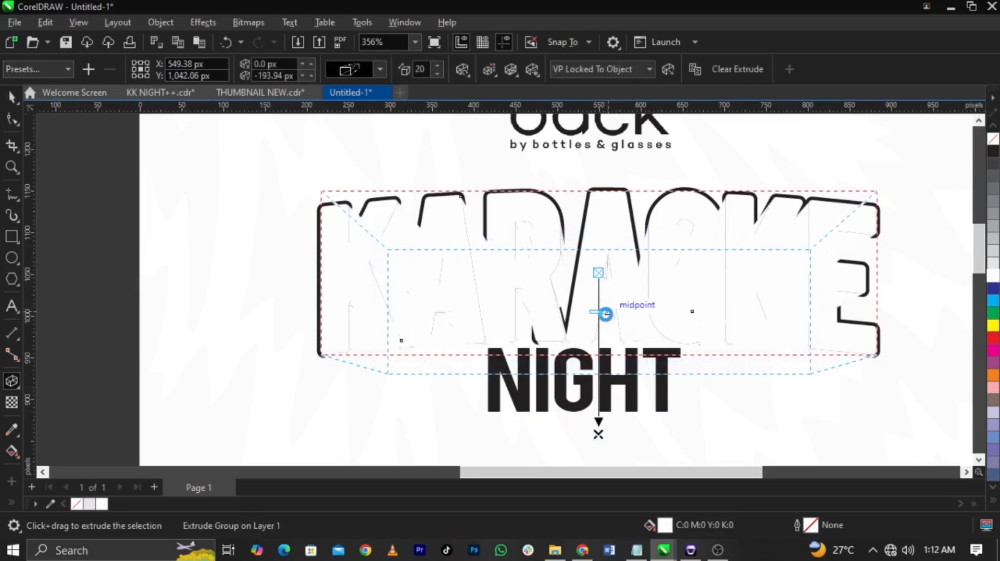
left_click_drag(605, 314, 604, 311)
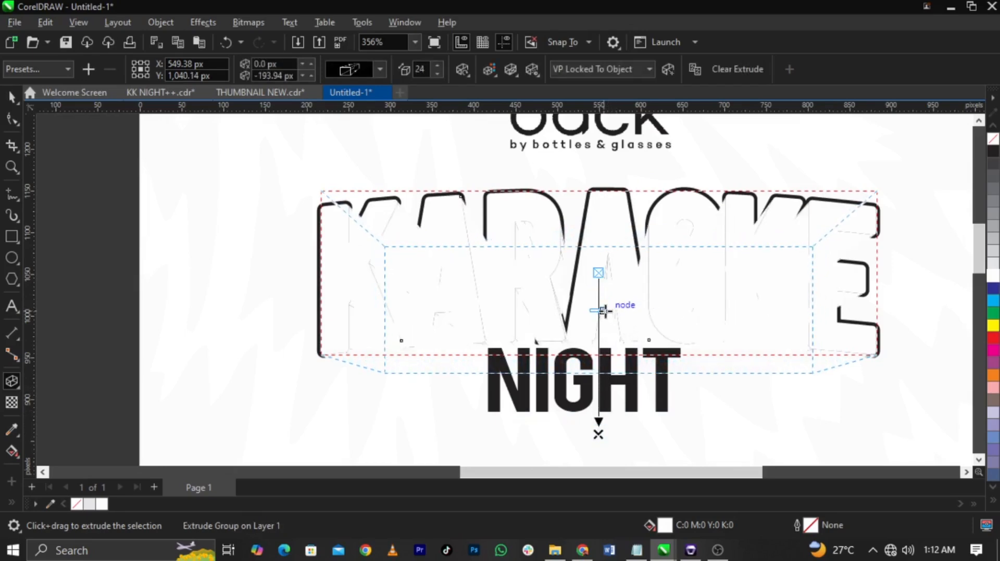
Step: Give the KARAOKE extrusion a solid maroon colour of C 40, M 95, Y 53, K 33
left_click(493, 73)
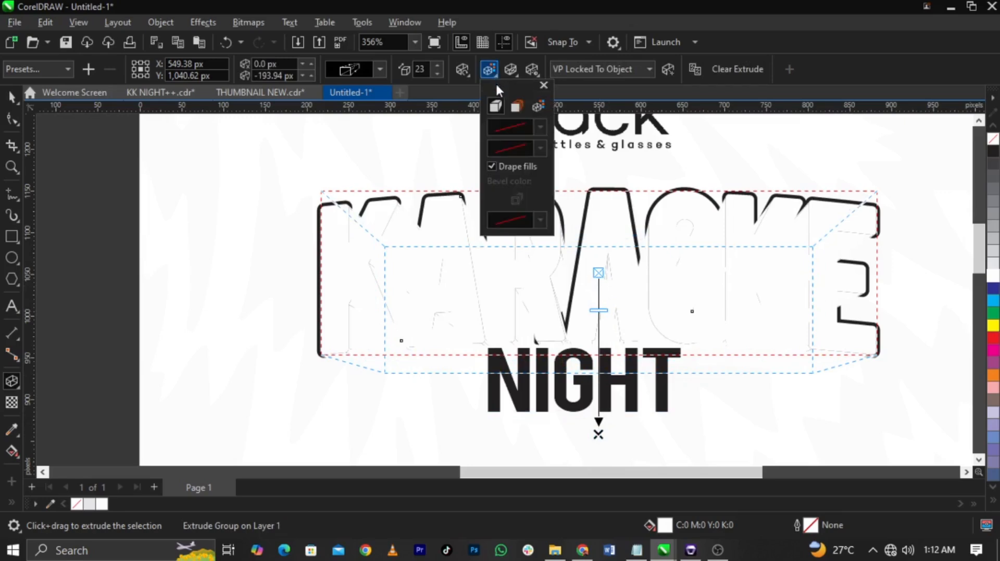
left_click(516, 107)
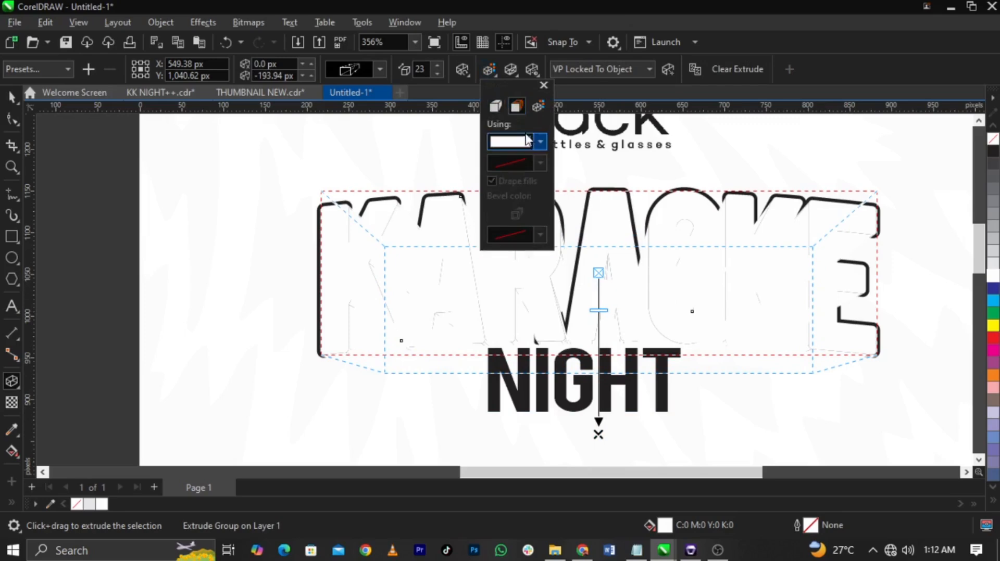
left_click(540, 141)
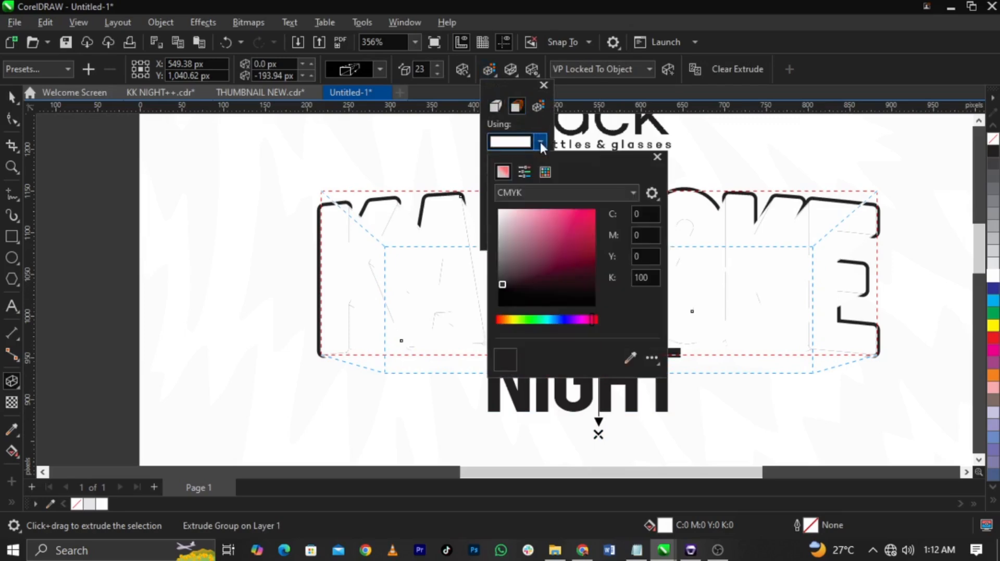
left_click(552, 258)
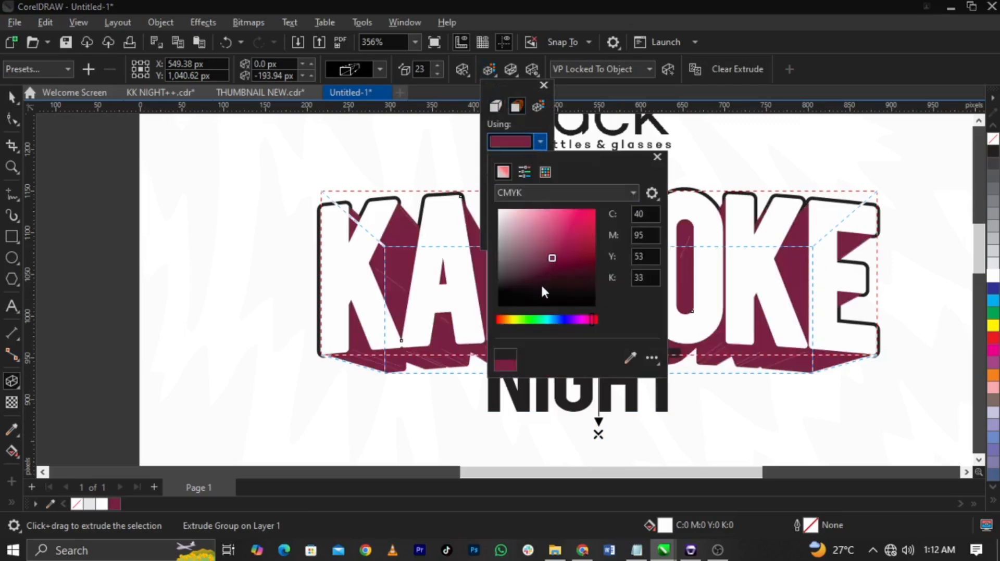
left_click(425, 324)
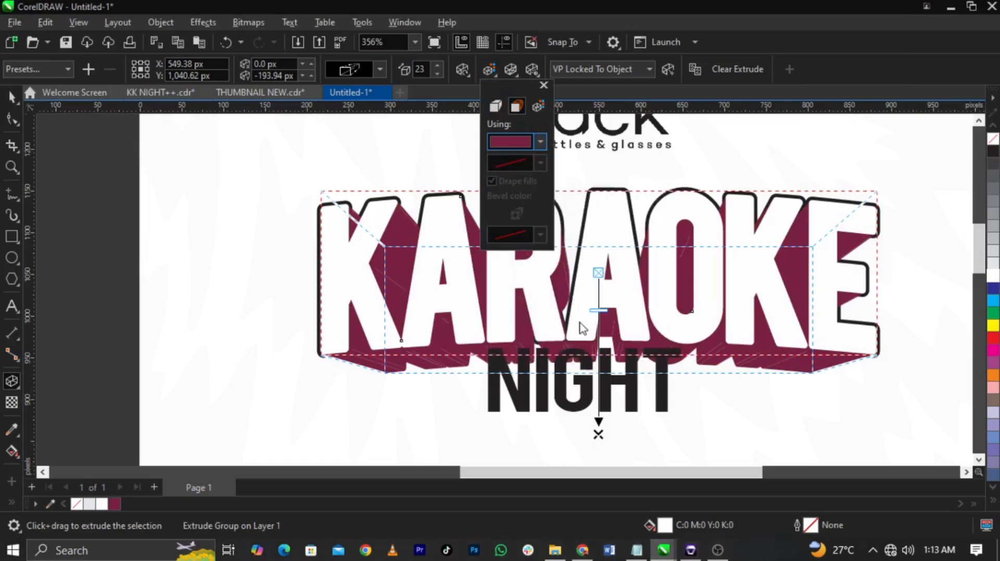
left_click(598, 433)
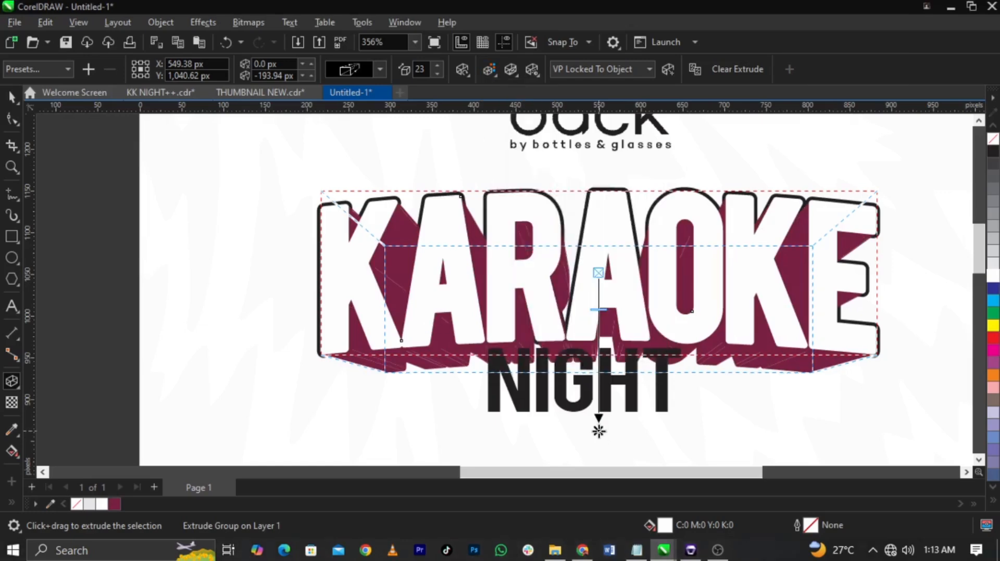
Step: Shorten the KARAOKE extrusion by raising its vanishing point to about 148 px straight below the lettering's centre
left_click_drag(599, 432, 598, 429)
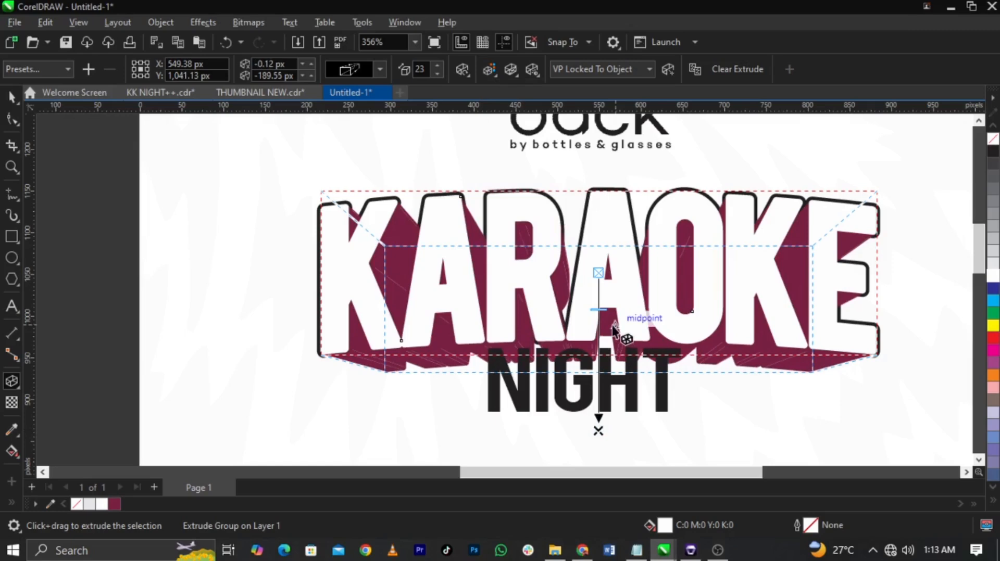
key("space")
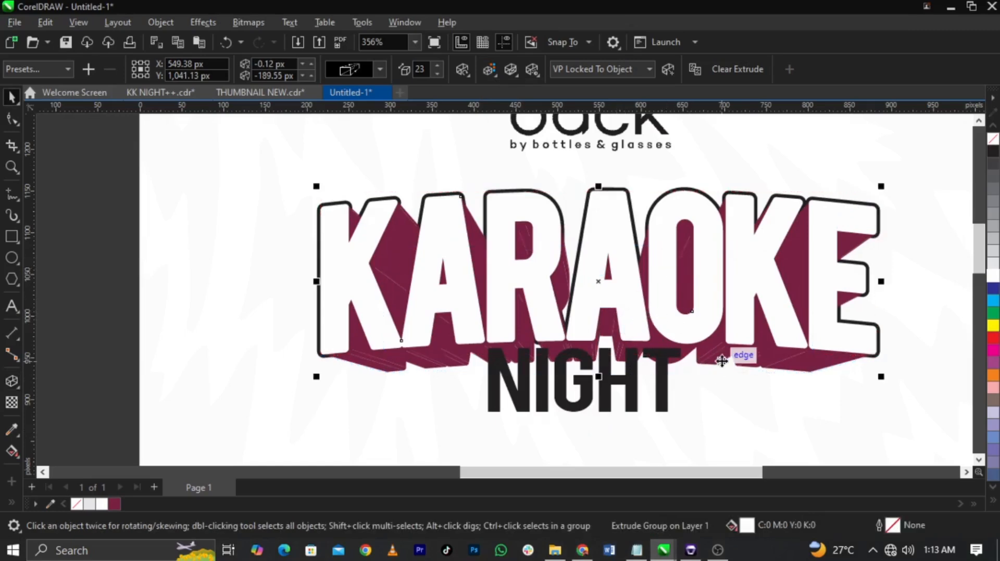
left_click(12, 382)
left_click_drag(600, 432, 598, 392)
key("space")
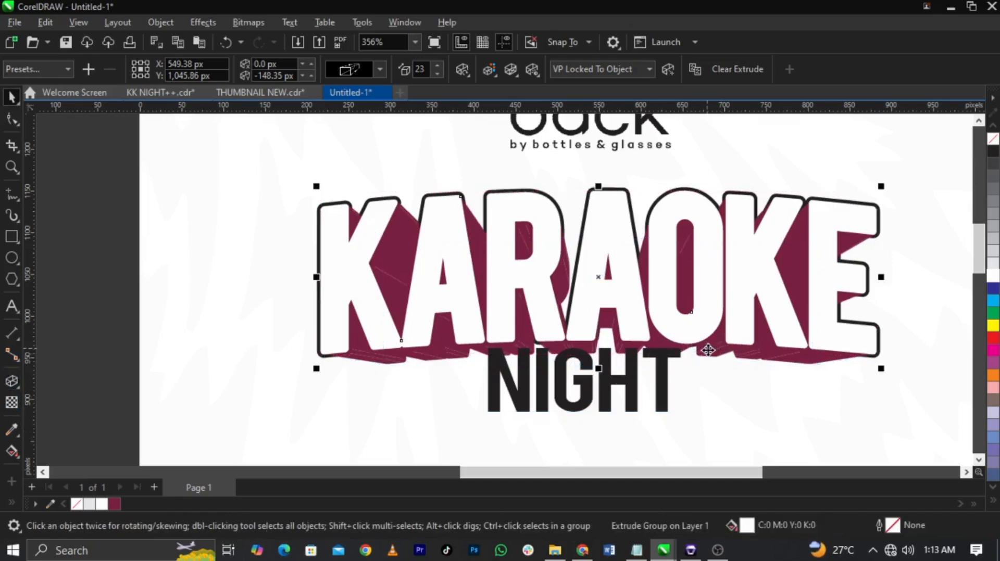
Step: Break the KARAOKE extrusion apart, ungroup its maroon pieces and weld them into a single curve
right_click(710, 350)
left_click(753, 155)
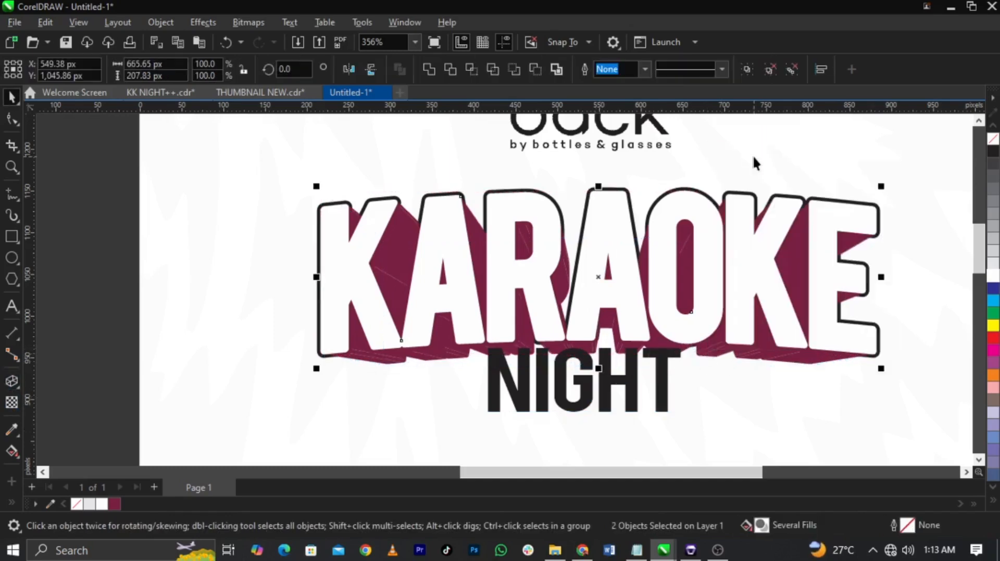
left_click(792, 263)
left_click_drag(797, 264, 382, 307)
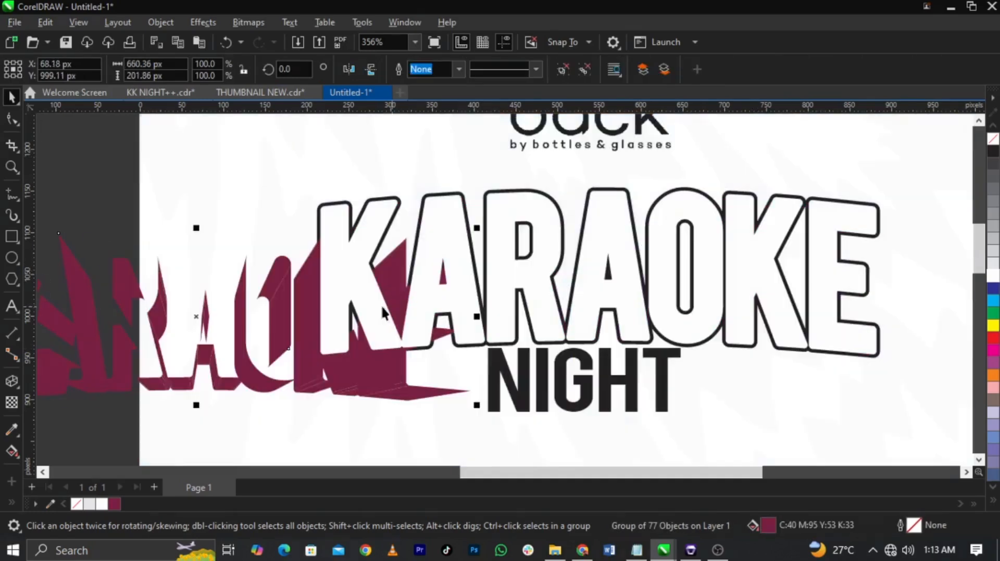
key("ctrl+z")
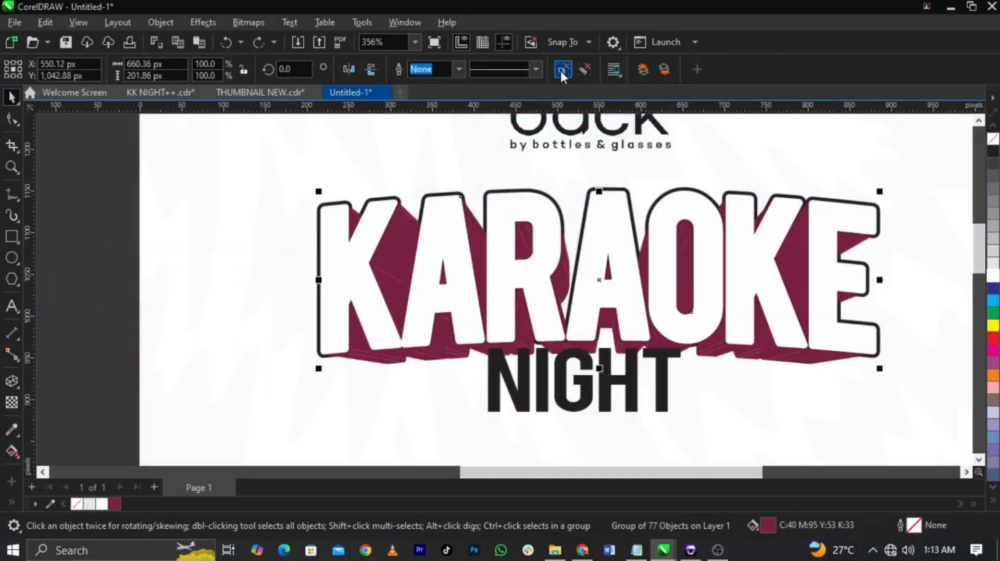
left_click(562, 70)
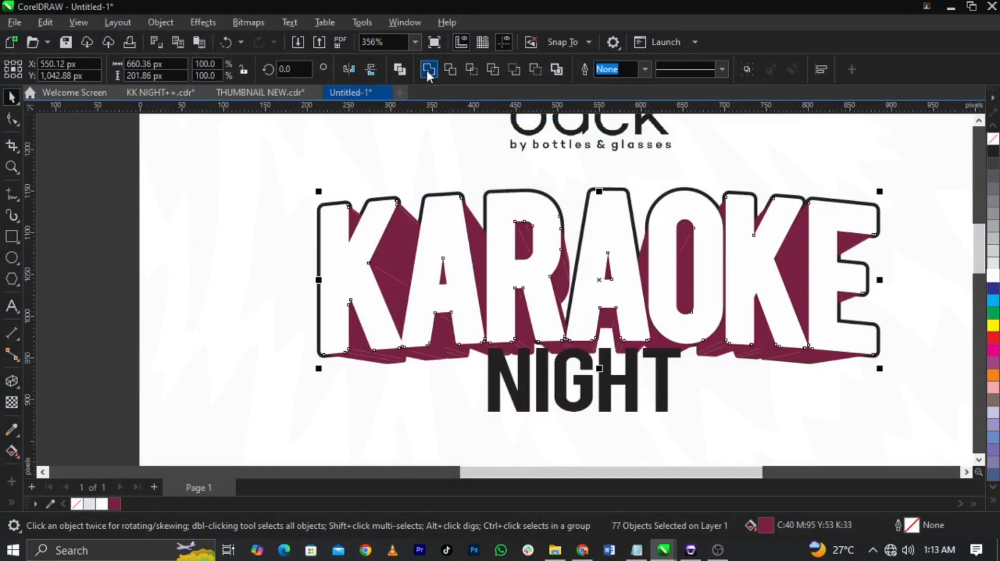
left_click(427, 70)
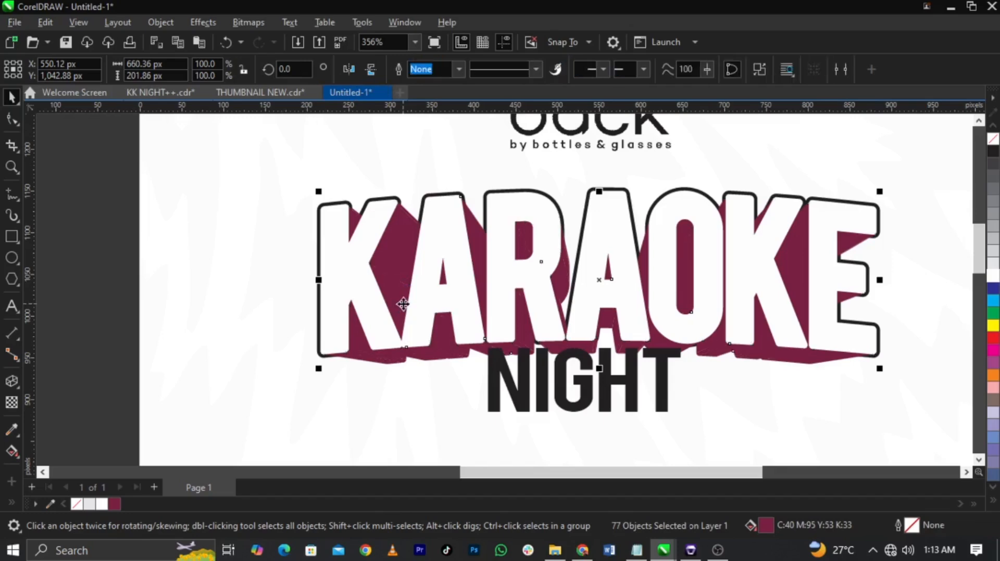
Step: Bring the white KARAOKE lettering and its black outline in front of the maroon extrusion
left_click_drag(397, 279, 206, 319)
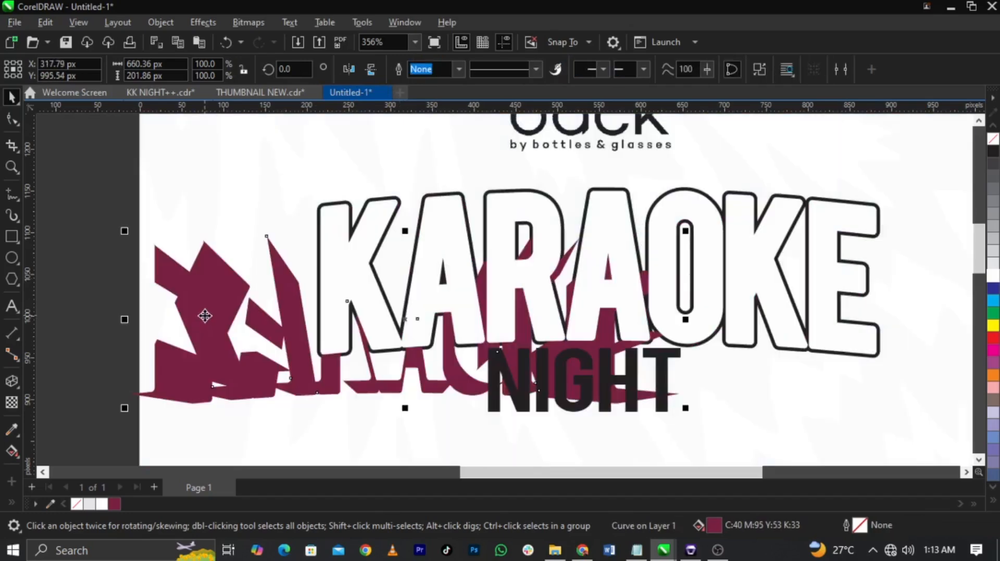
key("ctrl+z")
left_click_drag(261, 163, 907, 370)
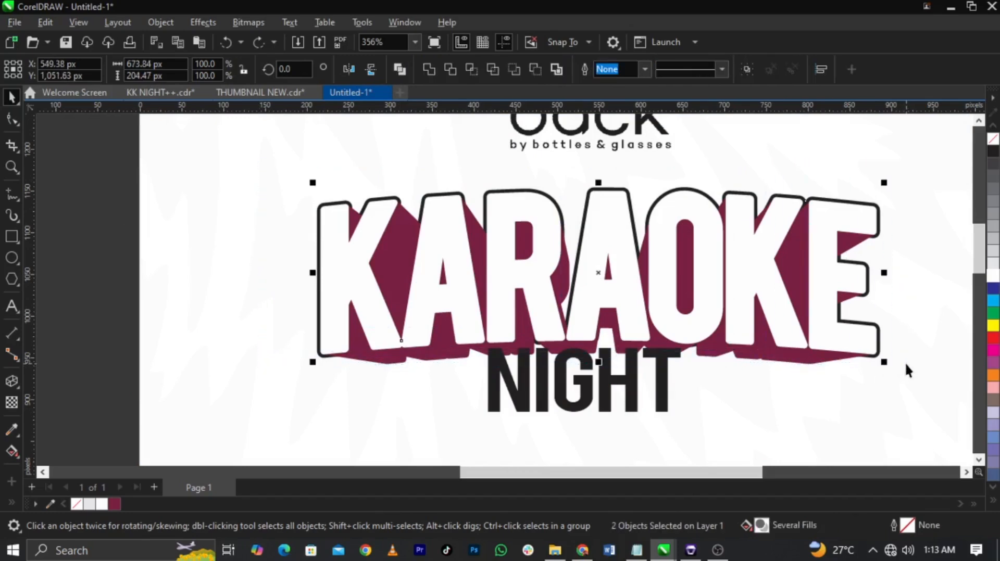
key("shift+Page_Up")
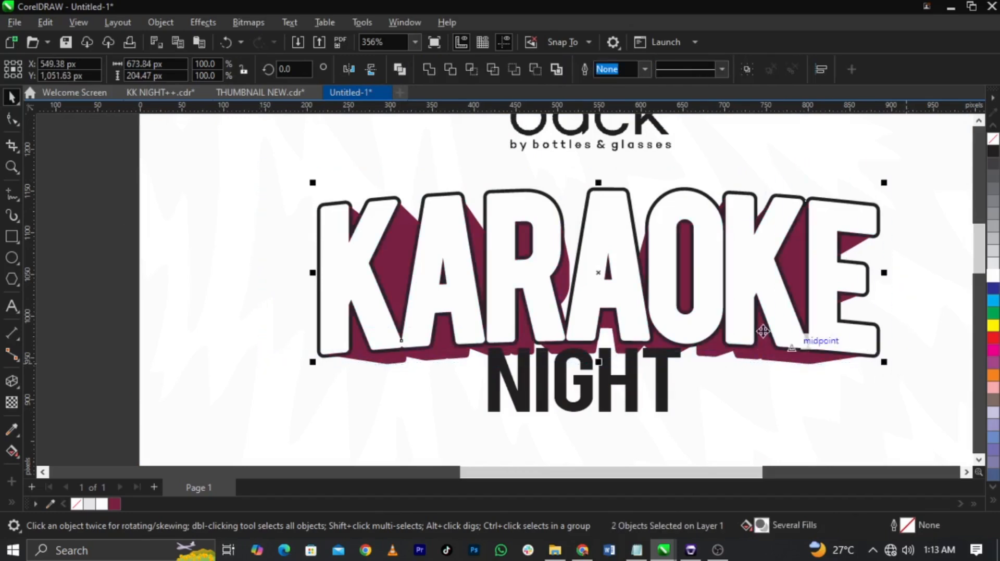
Step: Add a one-step outside contour of 3.75 px around the NIGHT text
left_click(660, 400)
scroll(664, 416, "up", 2)
left_click_drag(665, 370, 667, 378)
scroll(666, 378, "down", 2)
scroll(615, 215, "up", 1)
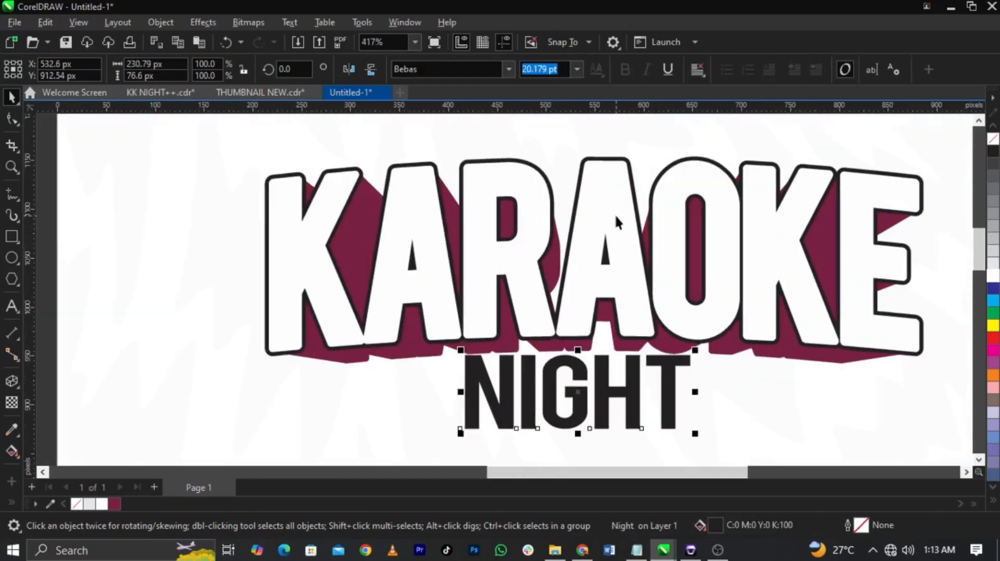
left_click(18, 388)
left_click(52, 399)
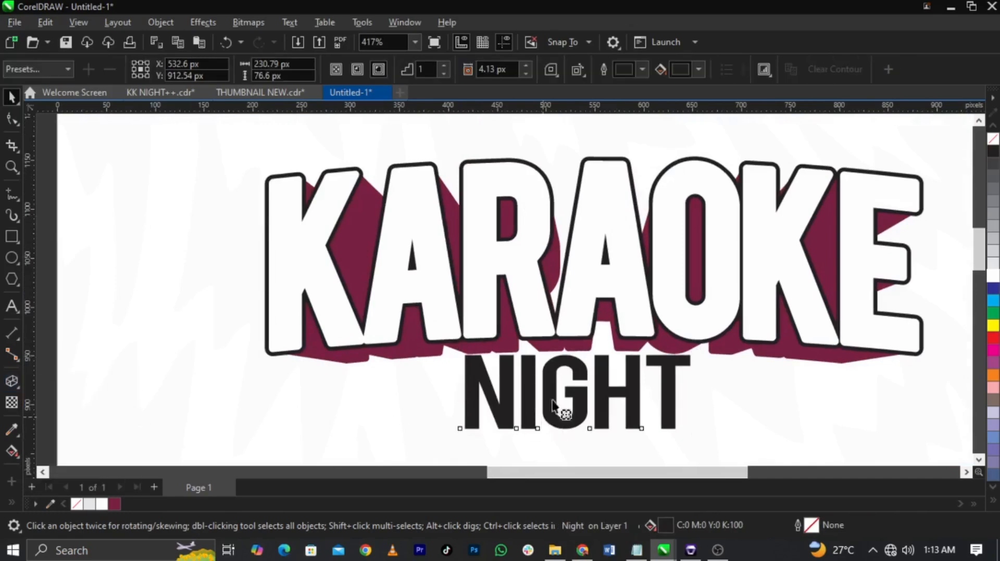
scroll(611, 360, "up", 2)
left_click_drag(665, 306, 584, 289)
scroll(594, 281, "up", 2)
Step: Break the NIGHT contour apart from its text
key("space")
right_click(707, 287)
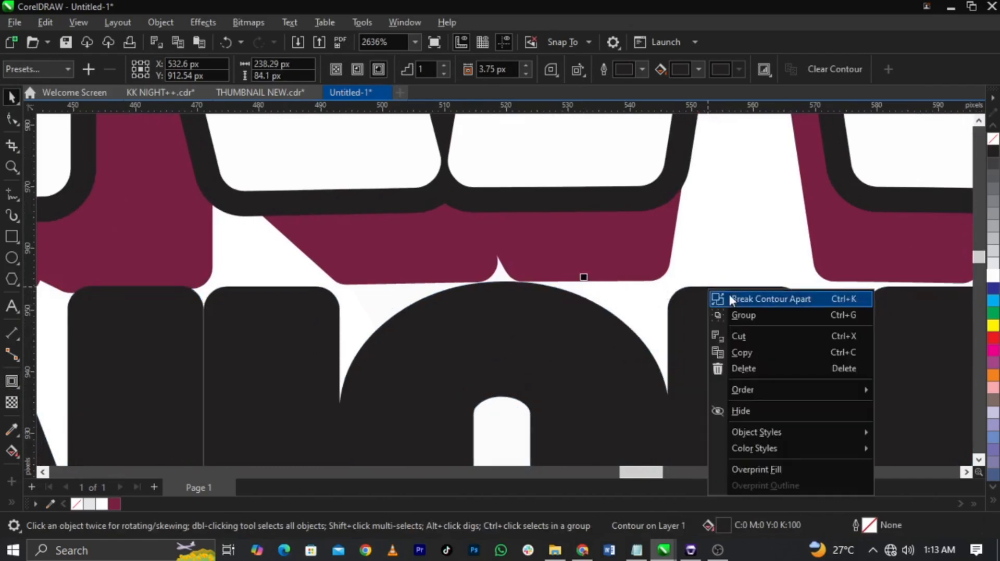
left_click(729, 298)
scroll(627, 226, "down", 5)
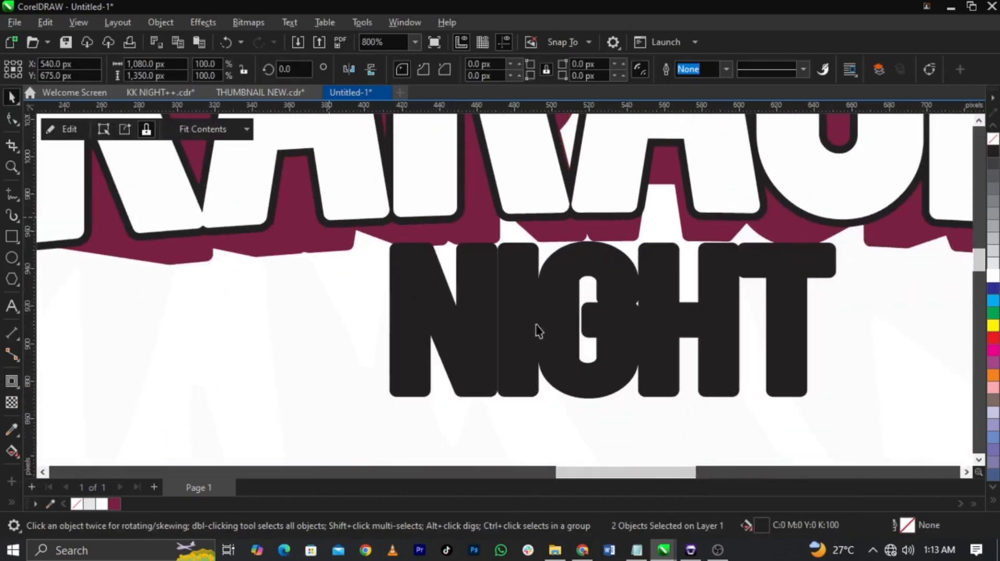
Step: Fill the inner NIGHT text white so the separated contour forms a black outline
left_click_drag(330, 228, 873, 392)
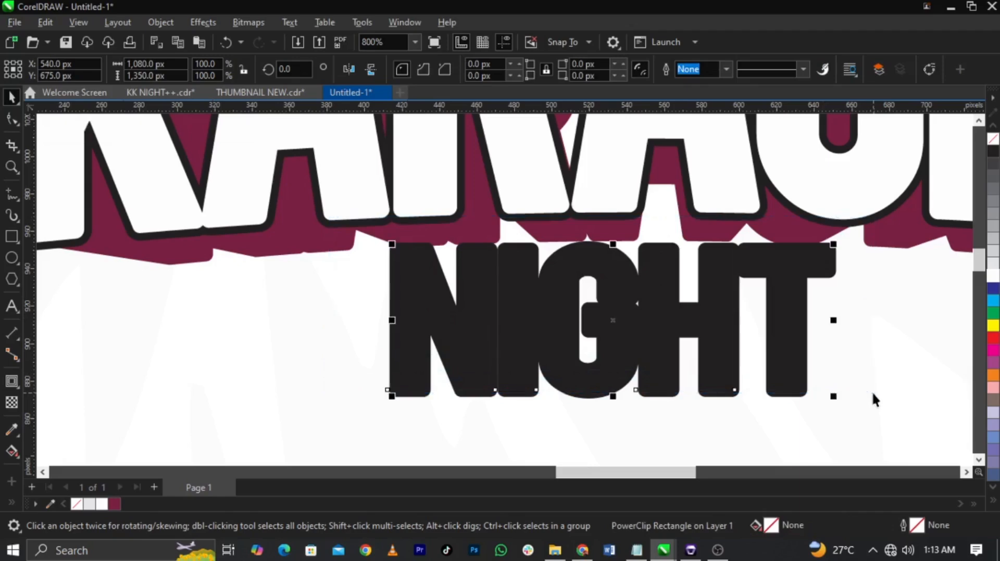
left_click(992, 278)
left_click(832, 336)
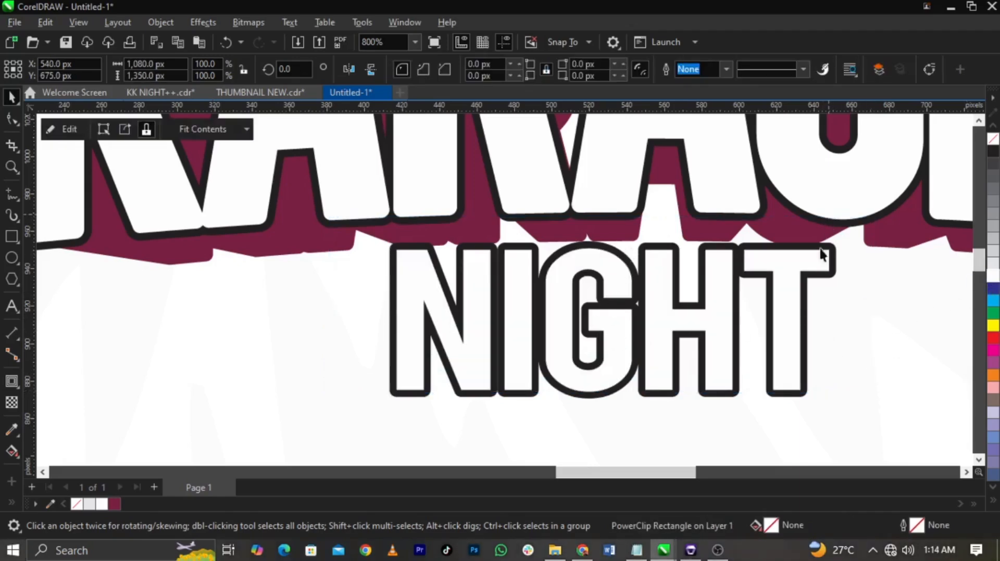
Step: Extrude the black NIGHT outline straight downward with the vanishing point about 58 px below and a depth of 20
left_click(834, 265)
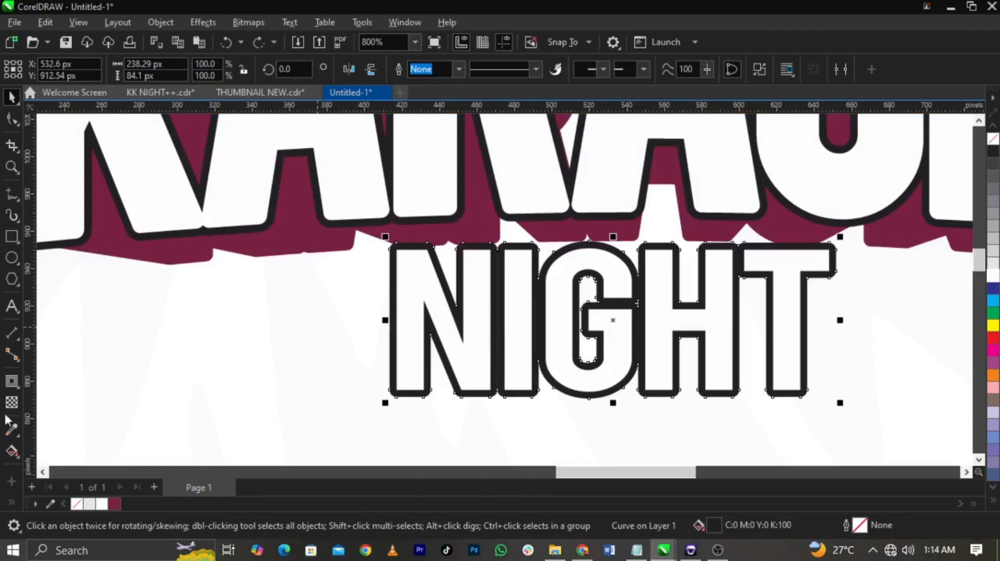
left_click(15, 388)
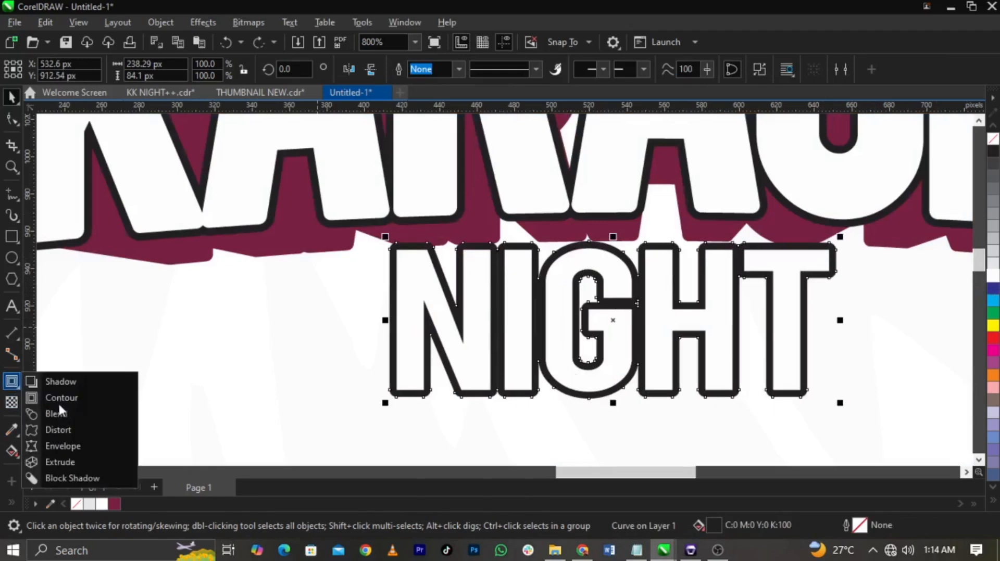
left_click(83, 462)
left_click_drag(664, 255, 611, 428)
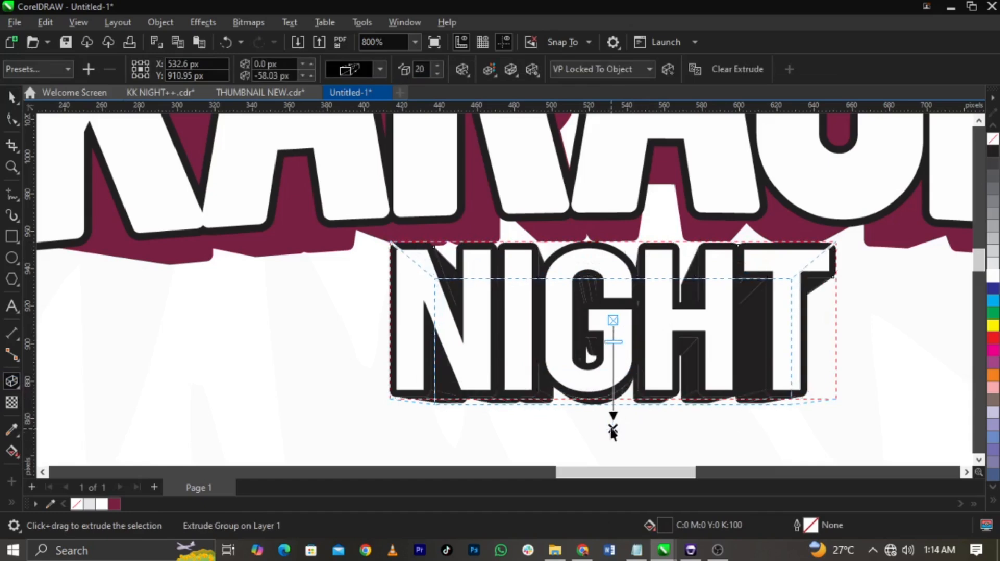
key("space")
Step: Break the extrusion apart from the NIGHT outline curve
left_click(634, 404)
right_click(635, 404)
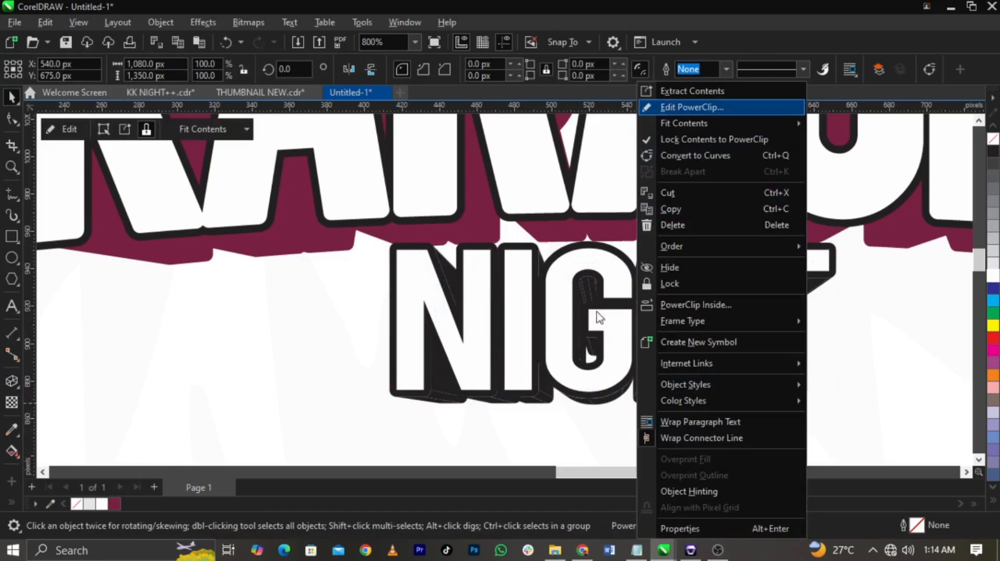
left_click(538, 403)
right_click(542, 397)
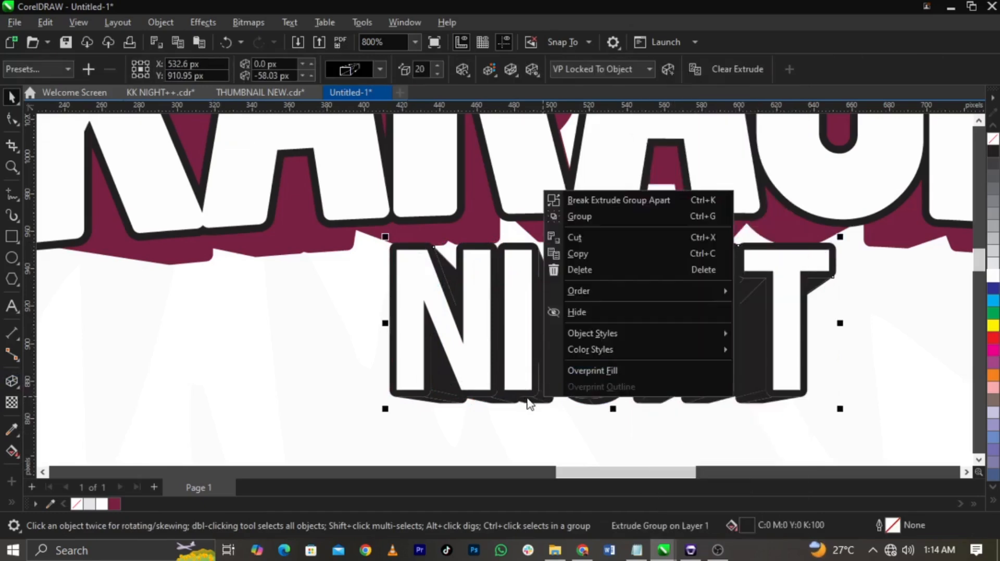
left_click(592, 206)
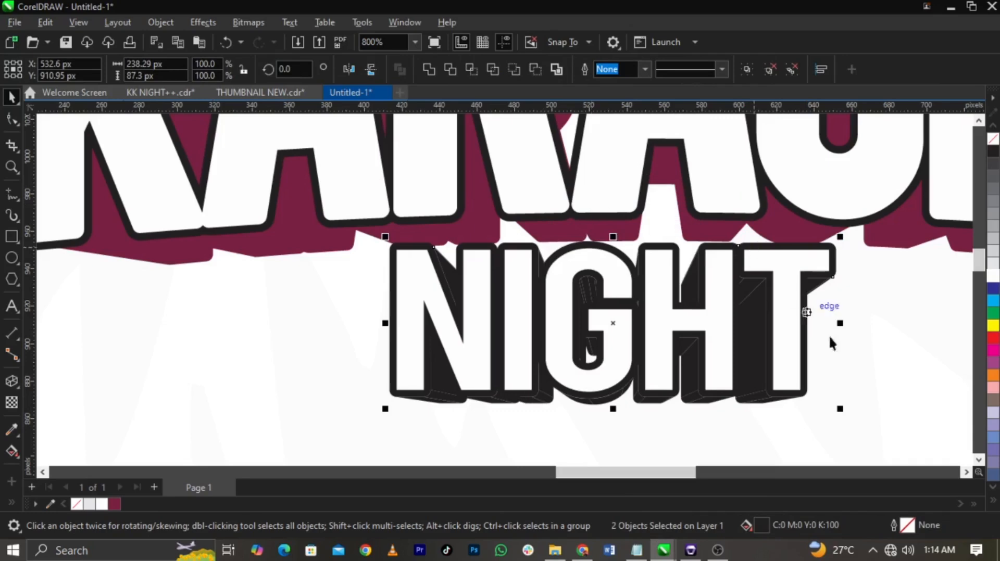
Step: Ungroup the separated NIGHT extrusion pieces and weld them into a single curve
left_click(885, 365)
left_click(753, 366)
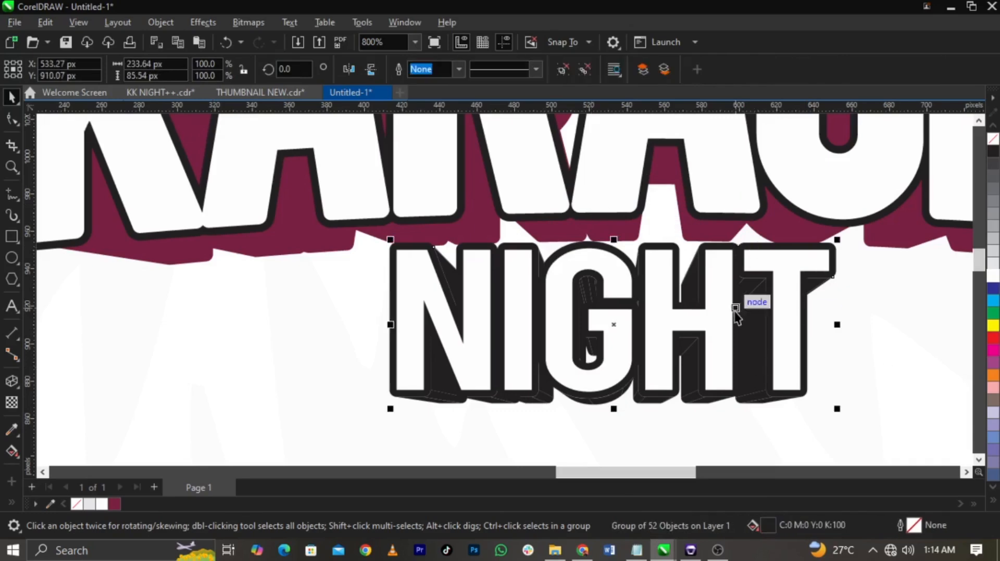
left_click(567, 69)
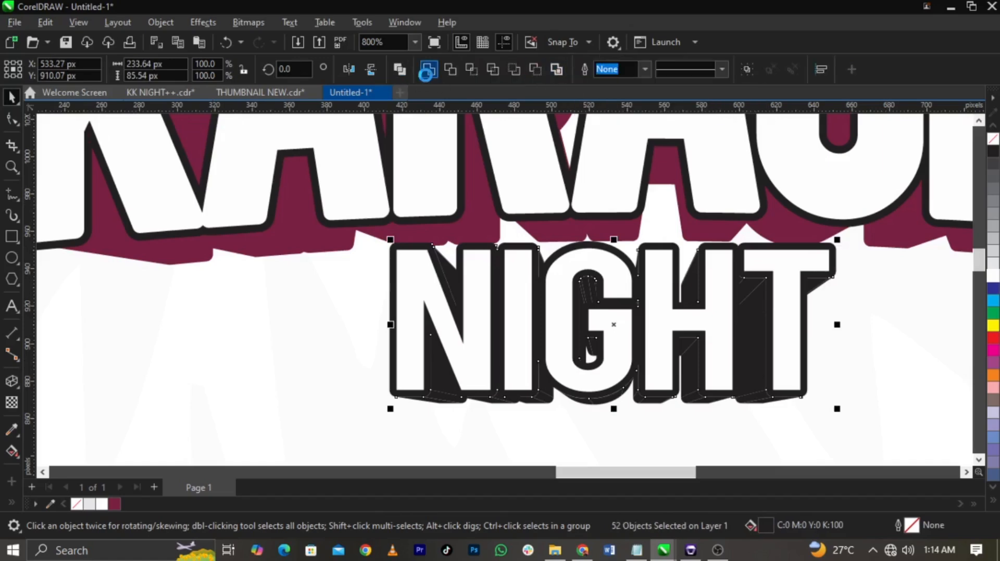
left_click(427, 70)
left_click_drag(760, 443, 760, 442)
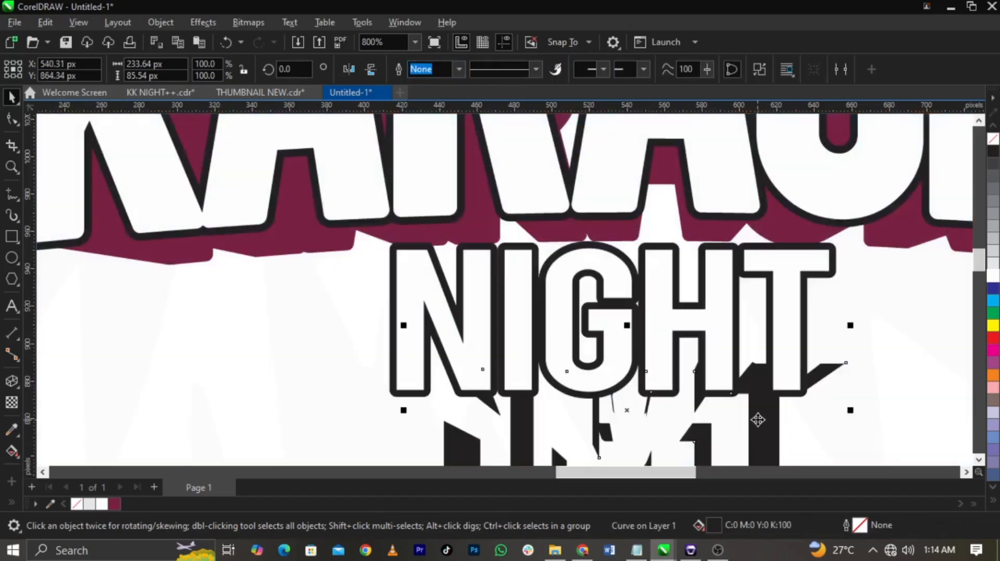
key("ctrl+z")
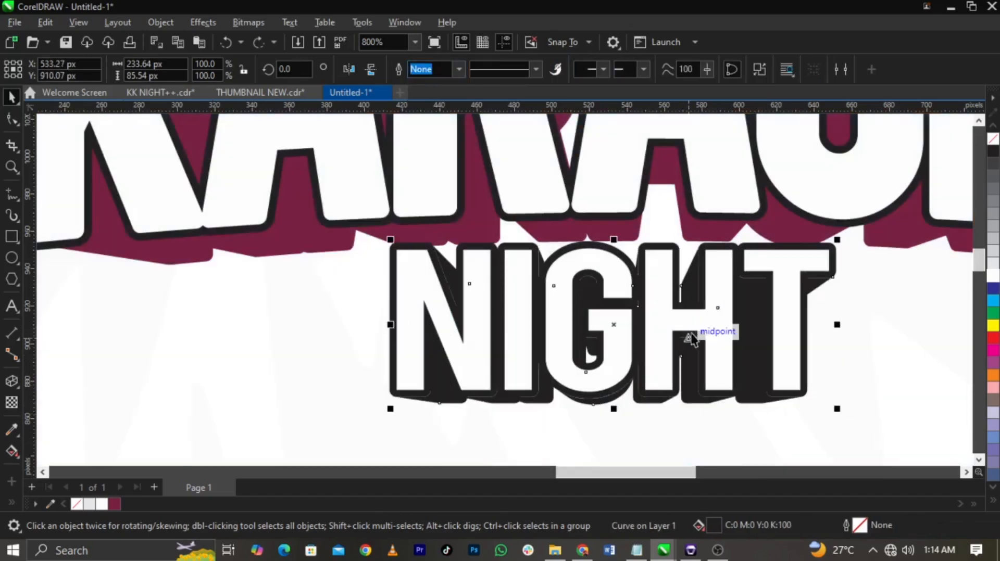
Step: Fill the welded NIGHT extrusion with the rich black C100 M100 Y100 K100
left_click_drag(339, 209, 847, 402)
left_click(749, 398)
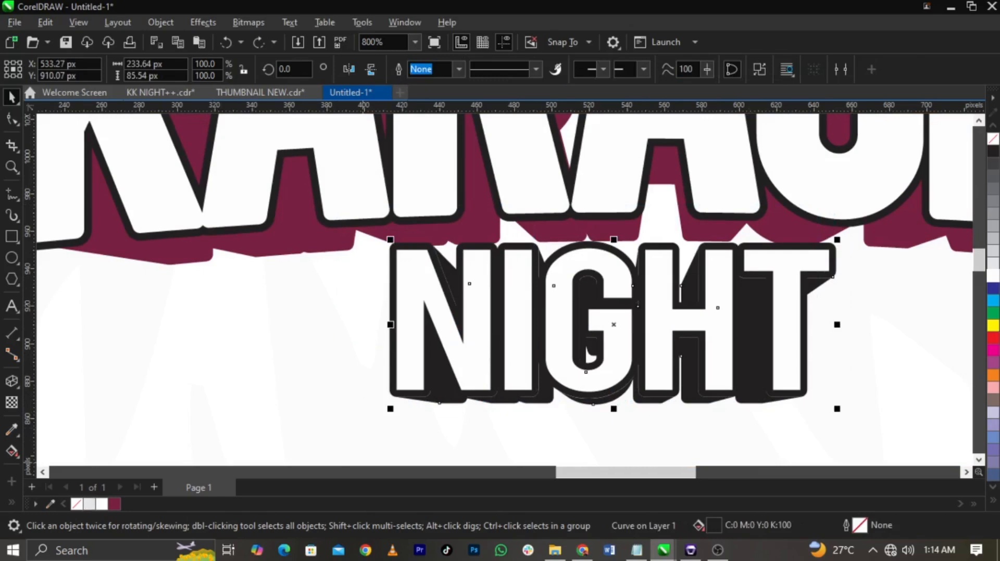
left_click(992, 500)
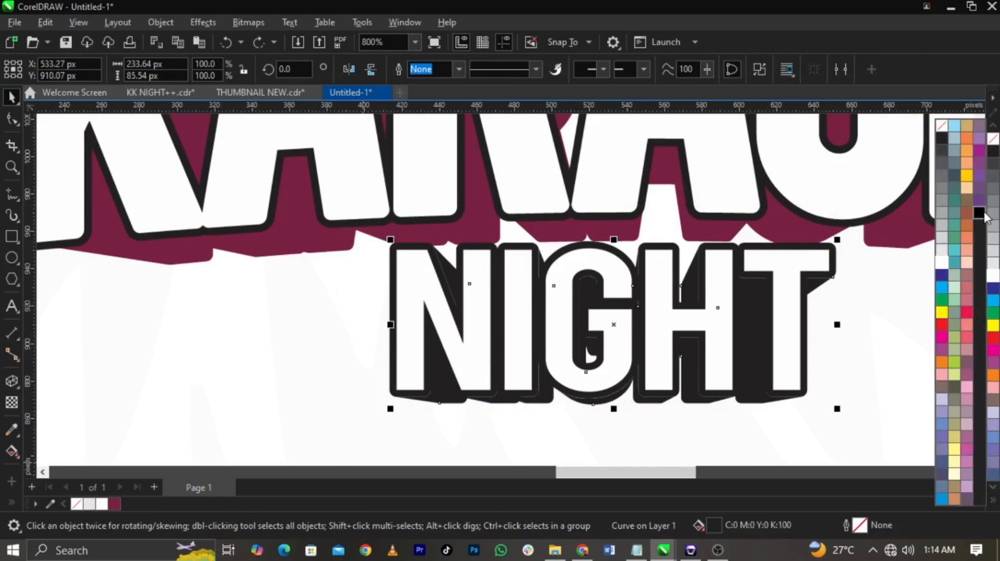
left_click(980, 213)
left_click(899, 294)
scroll(633, 266, "up", 3)
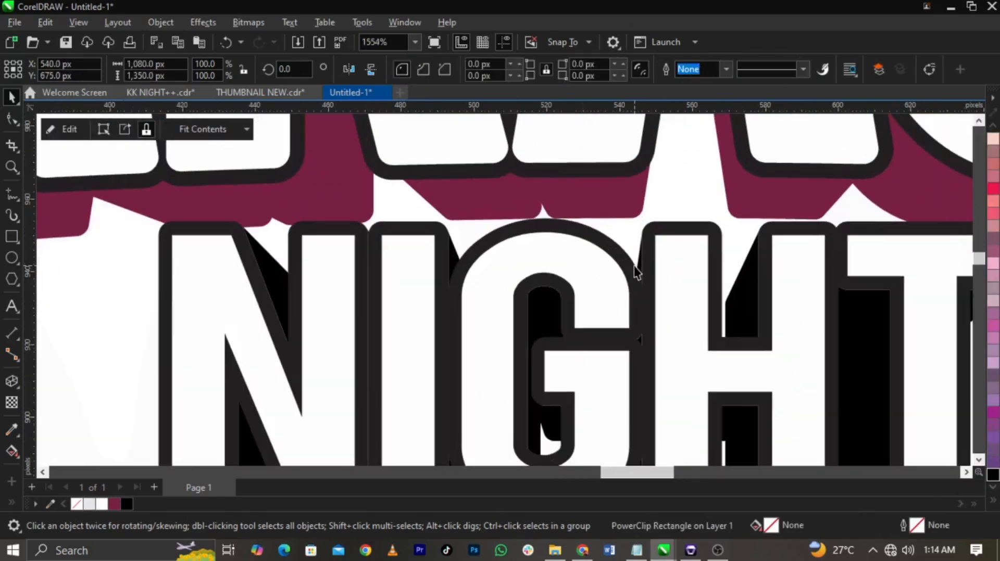
Step: Recolour the maroon KARAOKE extrusion with the same C100 M100 Y100 K100 black
left_click(633, 267)
scroll(633, 267, "down", 3)
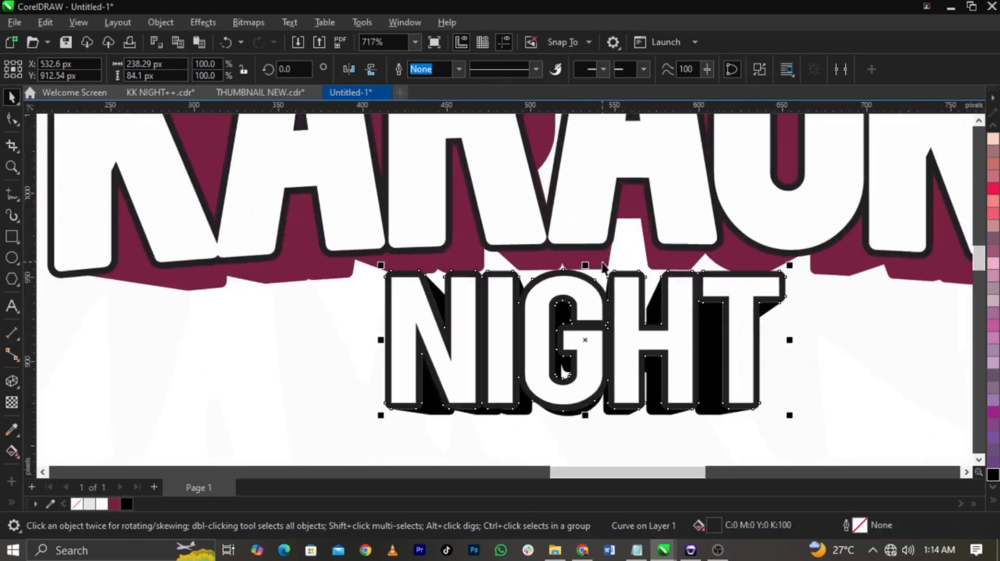
left_click(603, 268)
left_click(126, 504)
scroll(621, 341, "down", 3)
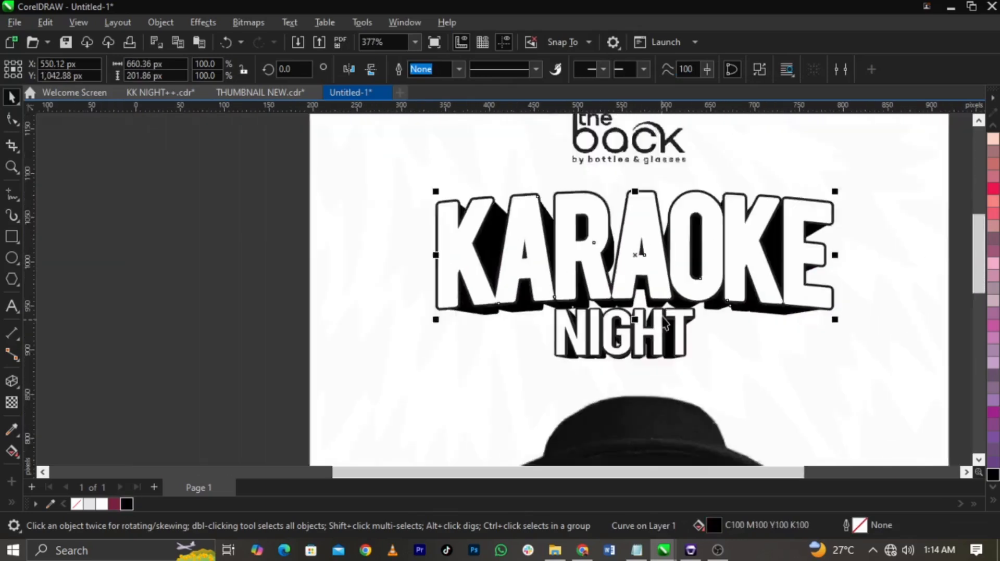
Step: Apply a vertical linear fountain fill to the KARAOKE extrusion, running from black at the top to white at the bottom
scroll(621, 341, "up", 1)
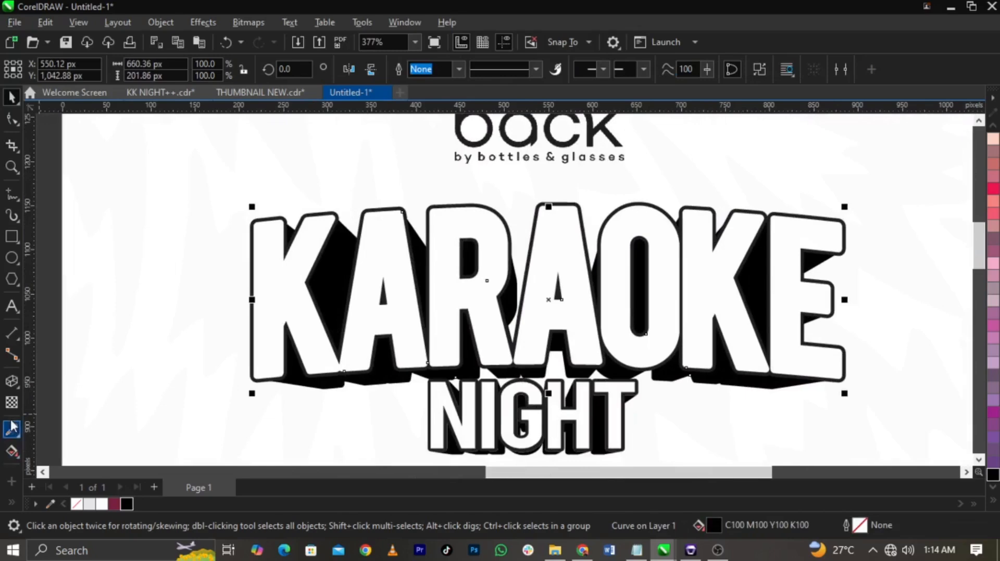
left_click(21, 396)
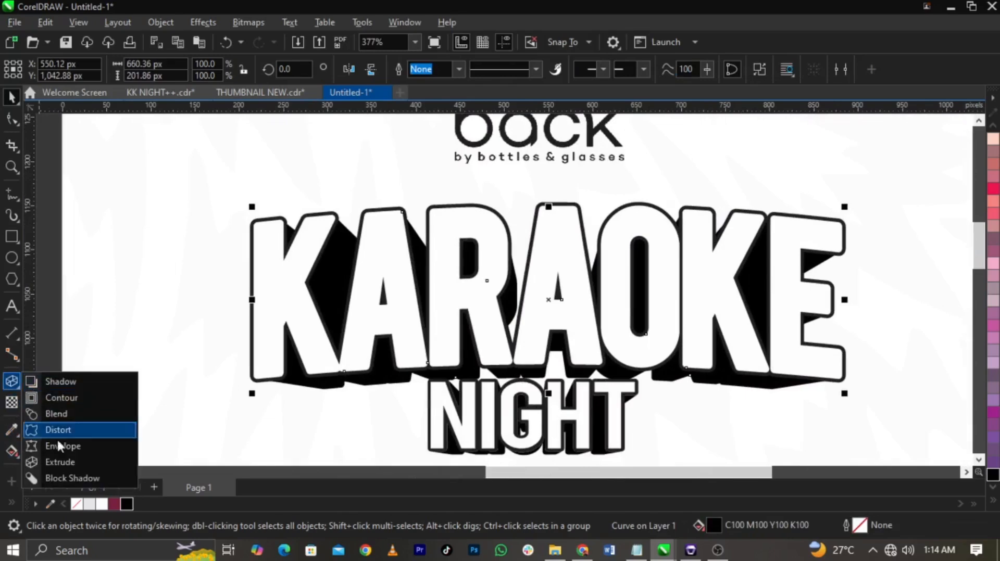
left_click(10, 455)
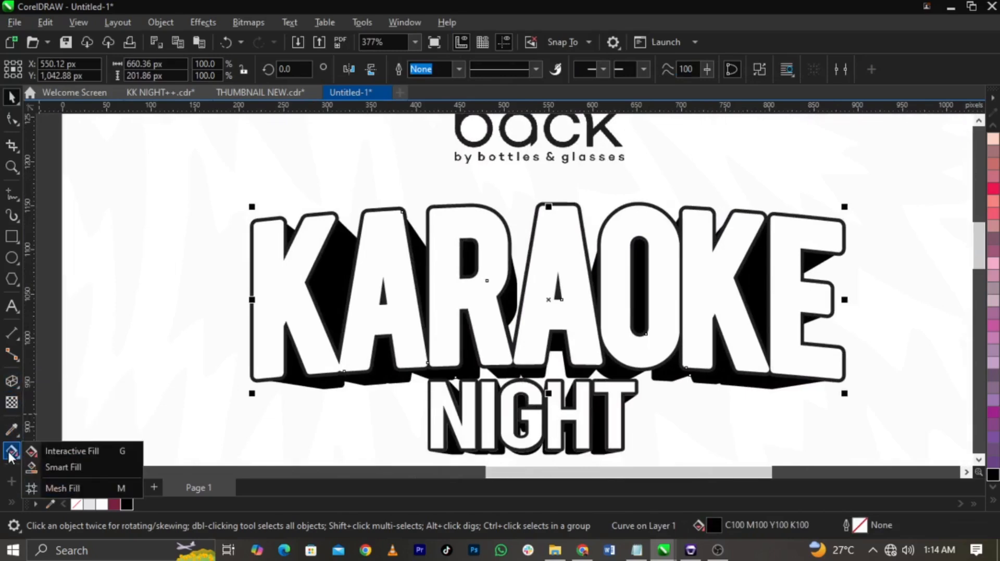
left_click(57, 451)
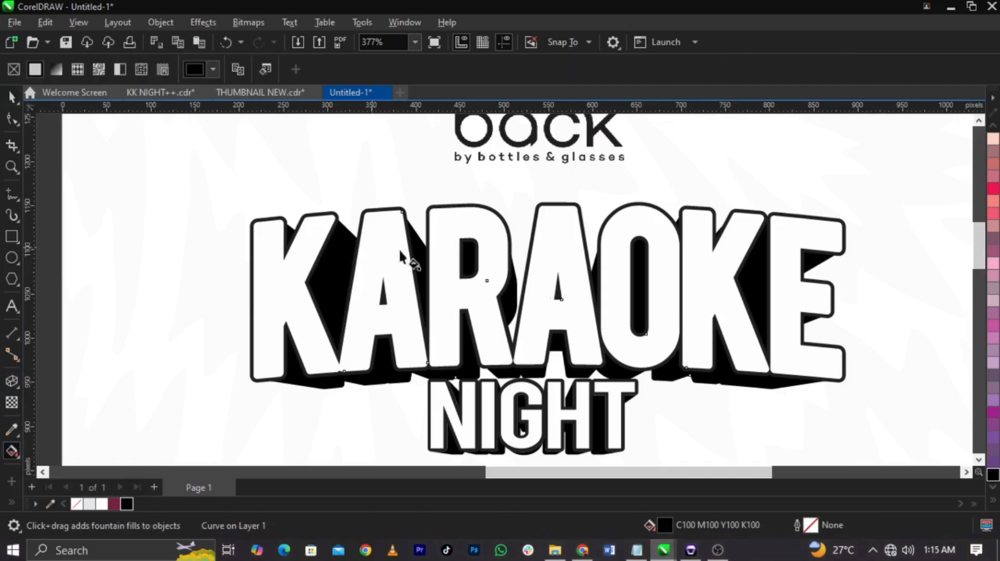
left_click_drag(639, 250, 640, 381)
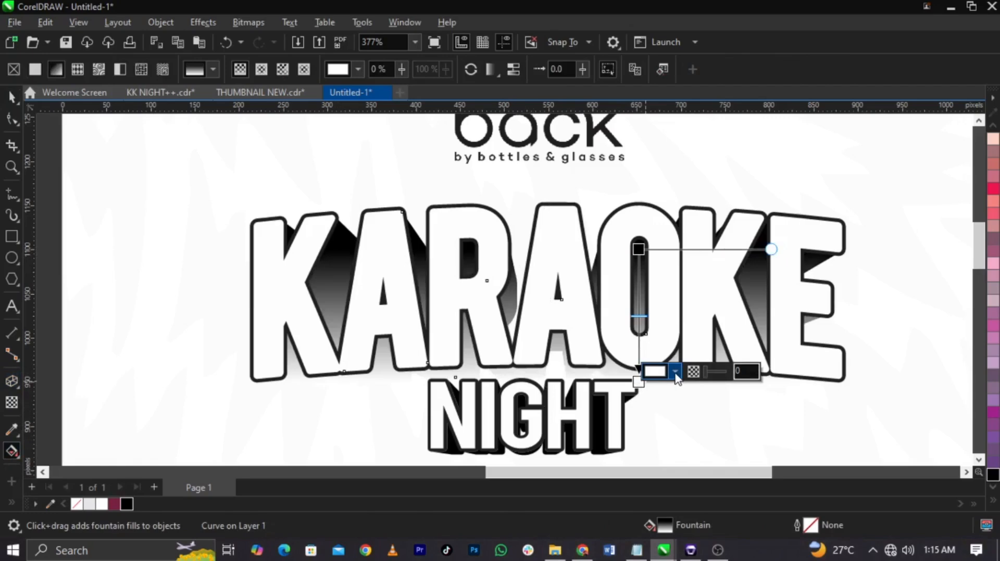
Step: Change the white end of the KARAOKE extrusion's gradient to the C100 M100 Y100 K100 black sampled from the document palette
left_click(675, 373)
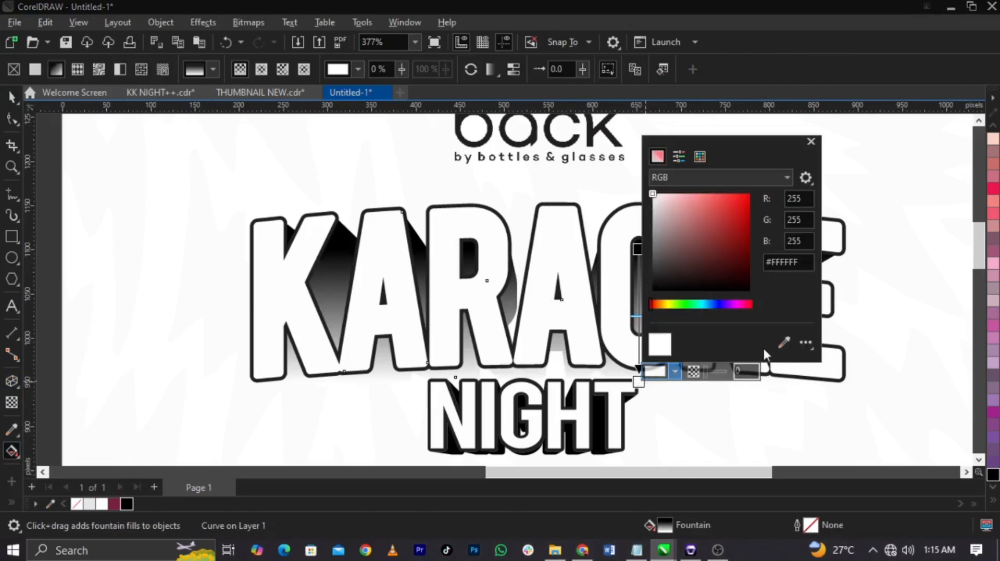
left_click(784, 342)
left_click(128, 504)
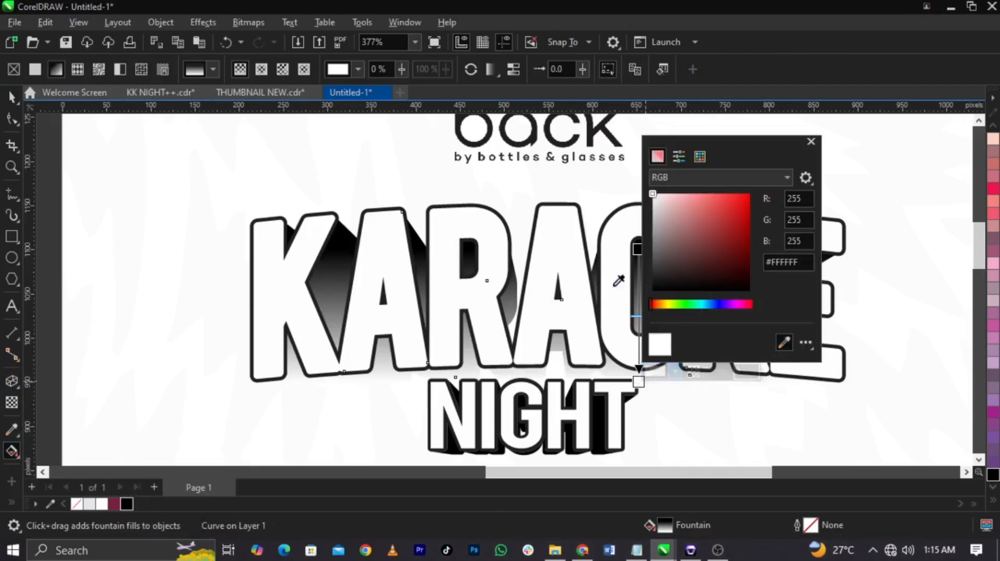
left_click(637, 250)
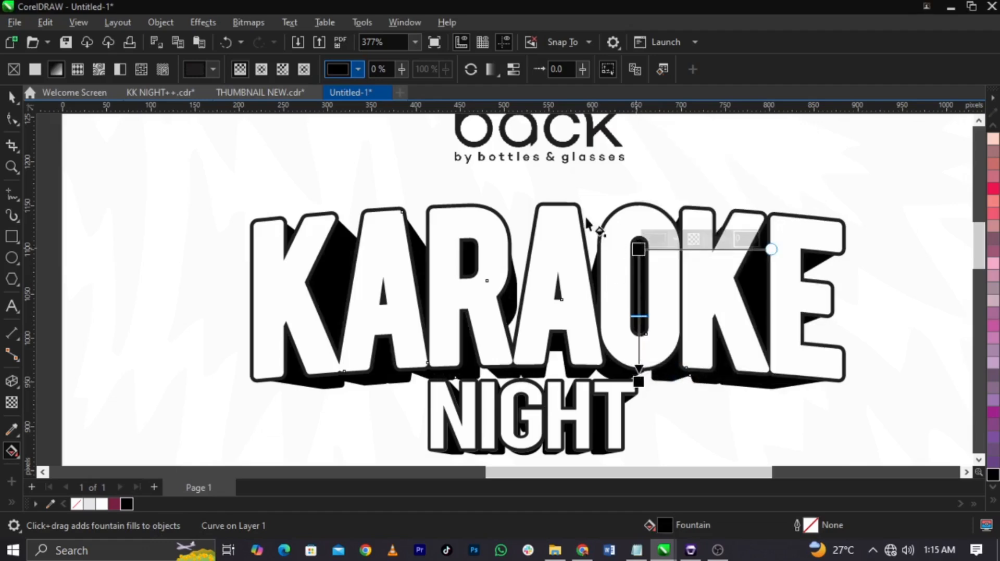
scroll(584, 210, "down", 2)
left_click(626, 214)
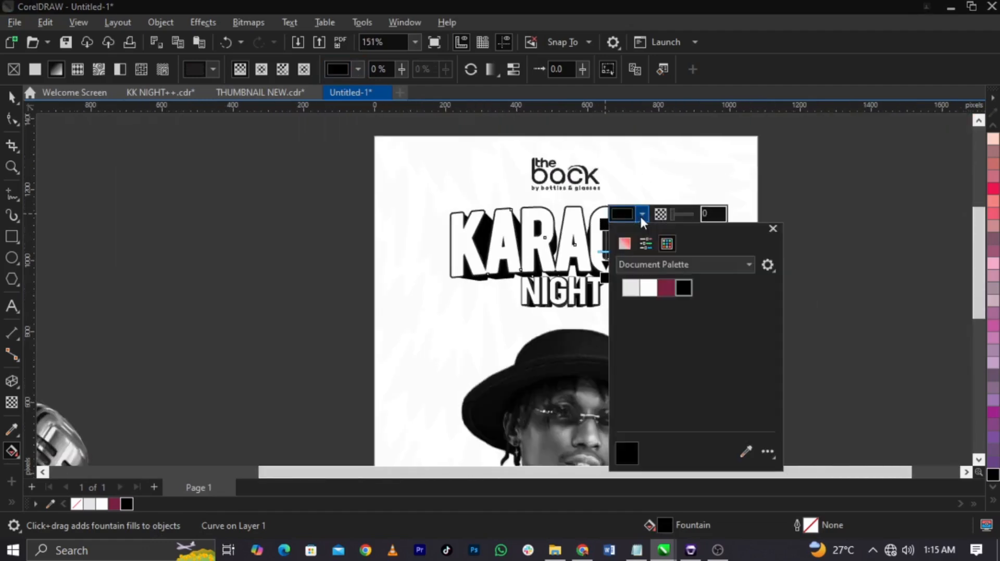
left_click(747, 452)
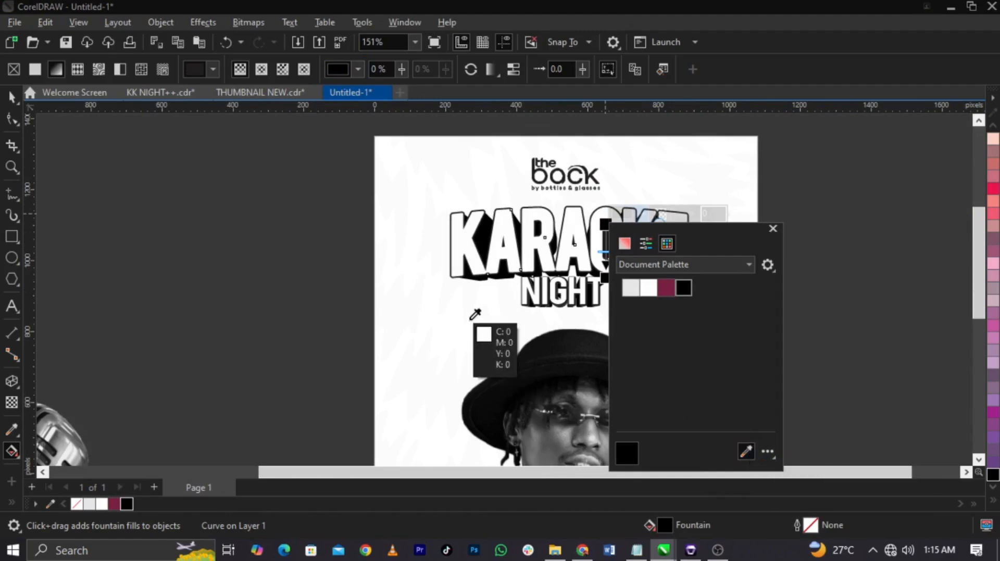
key("space")
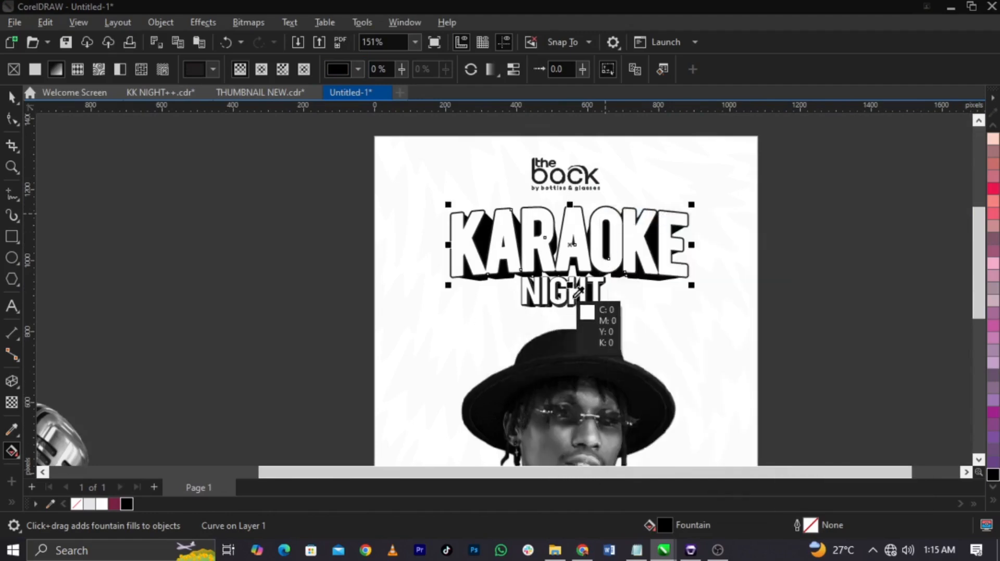
Step: Set the upper colour of the KARAOKE extrusion's gradient to the teal sampled from the portrait's jacket
scroll(531, 264, "down", 1)
scroll(573, 396, "up", 1)
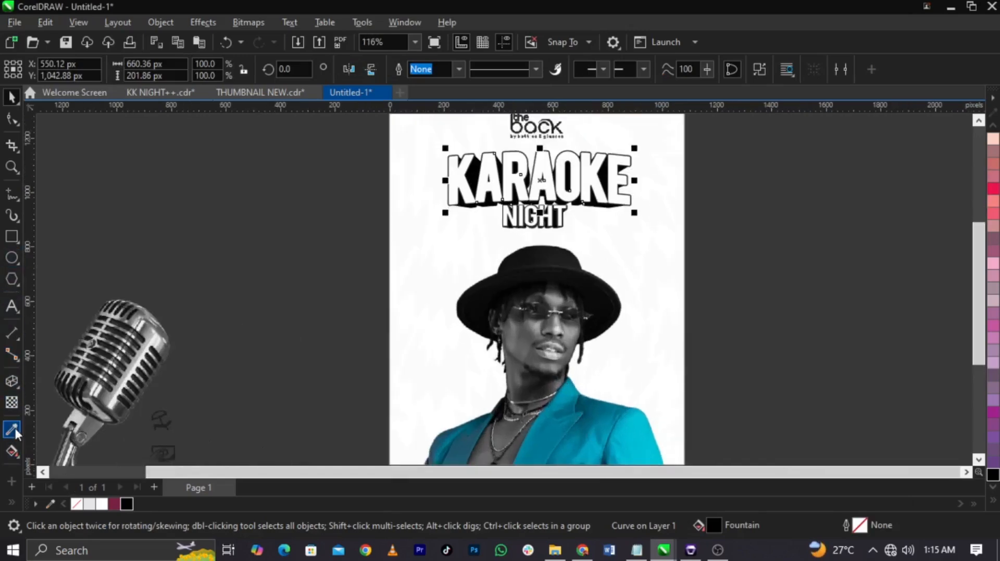
left_click(12, 451)
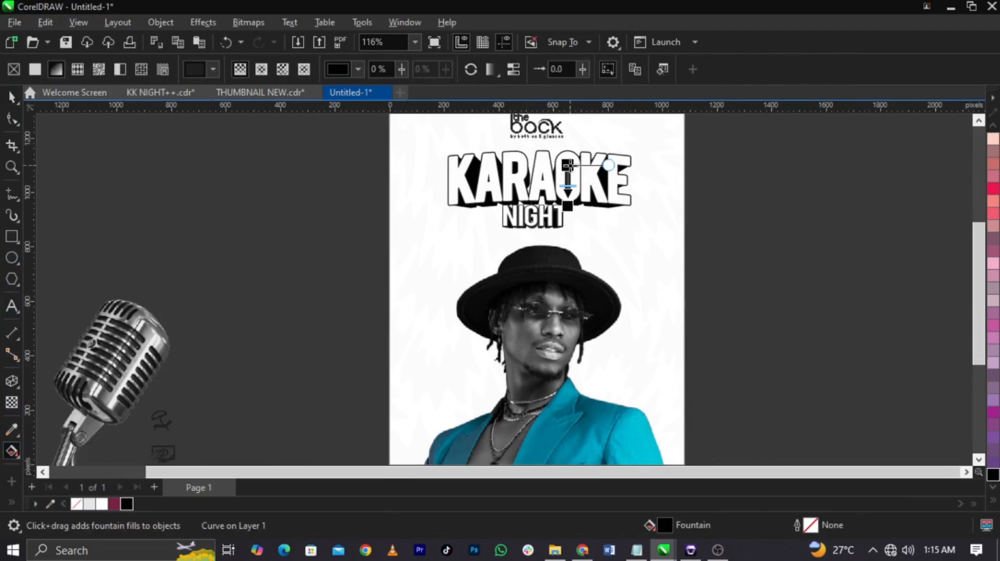
left_click(569, 165)
left_click(605, 157)
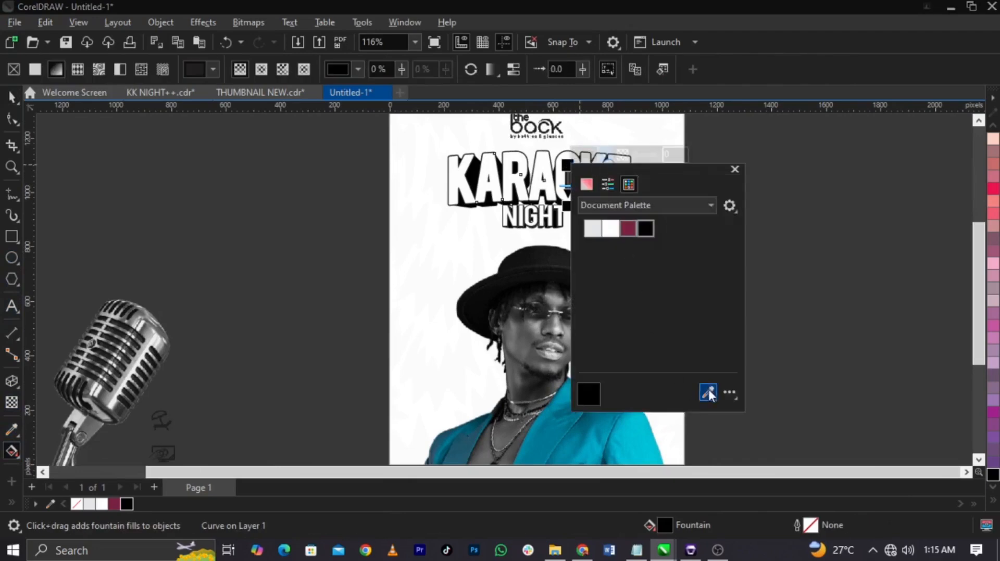
left_click(708, 394)
left_click(658, 464)
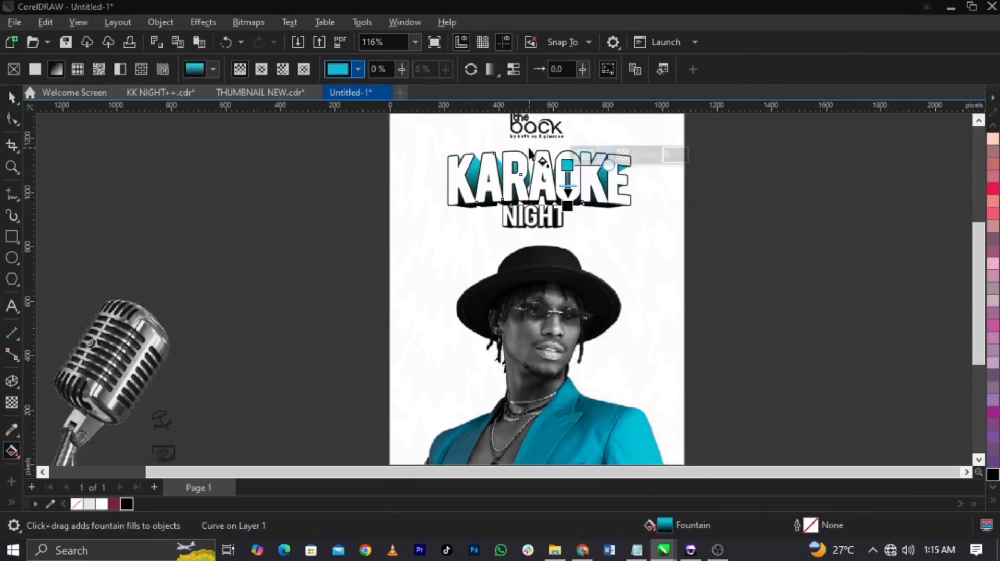
Step: Extend the teal start of the KARAOKE extrusion's gradient upward above the lettering to darken the teal across the extrusion
scroll(534, 155, "up", 3)
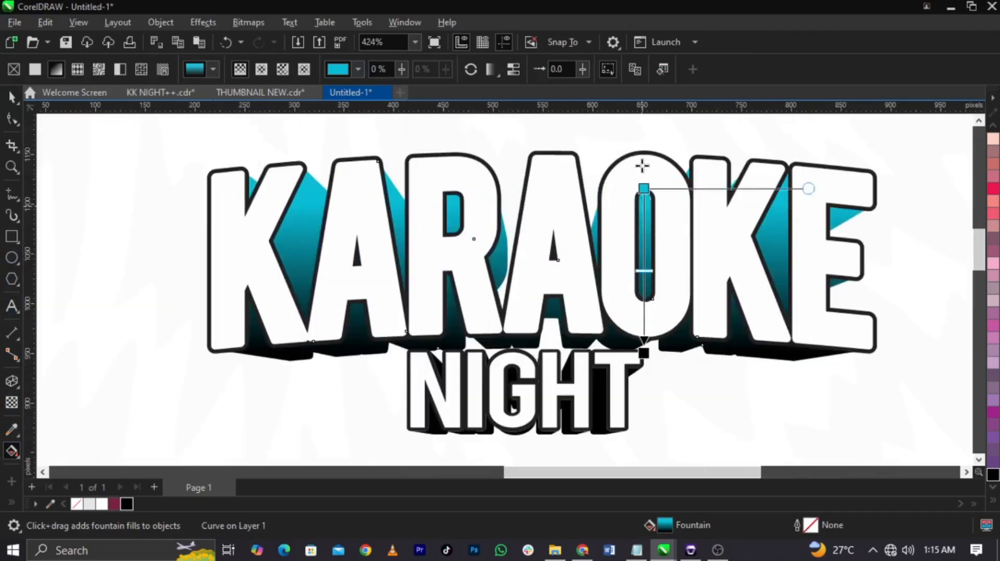
left_click_drag(644, 188, 644, 110)
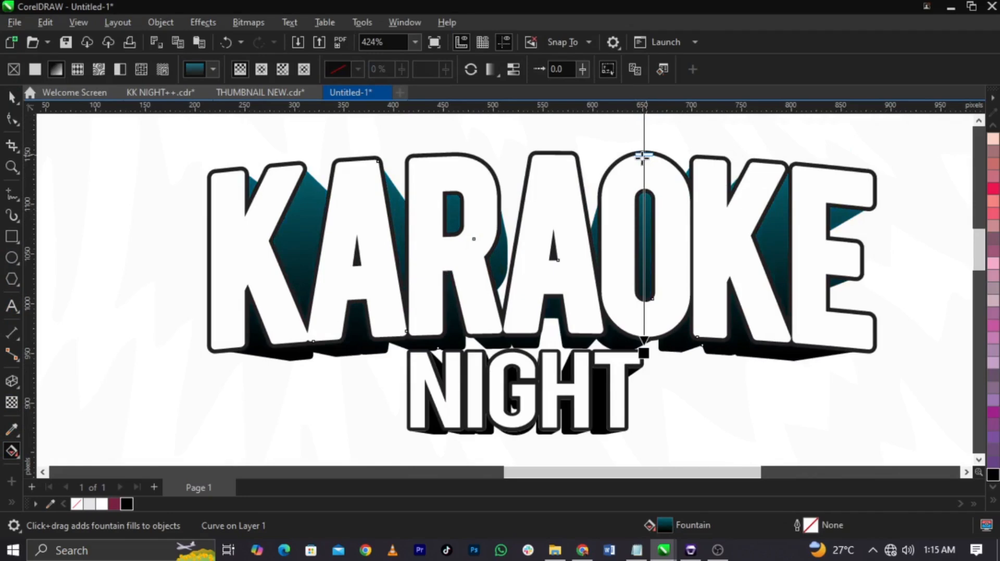
key("ctrl+z")
key("ctrl+z")
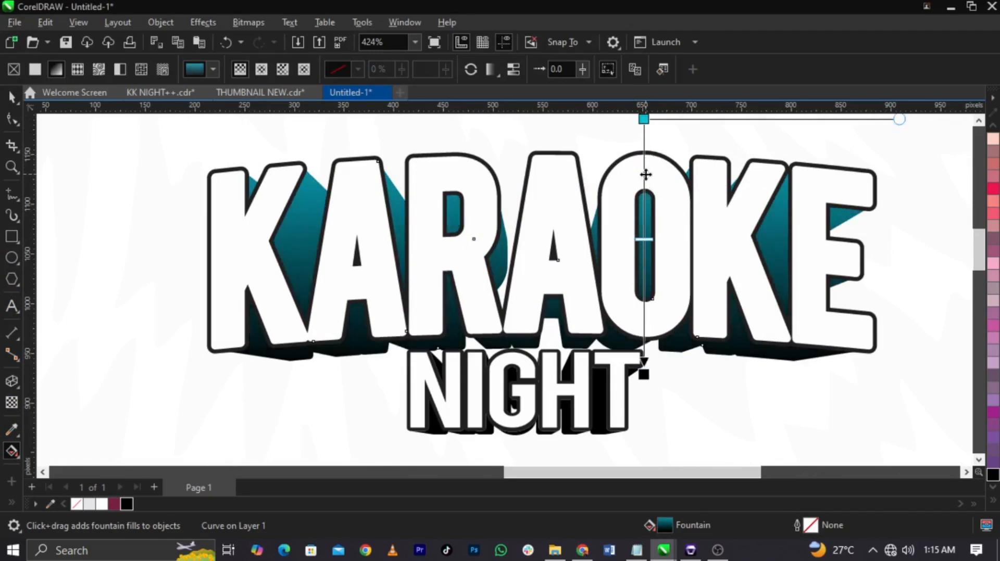
left_click_drag(649, 241, 643, 168)
scroll(643, 292, "down", 1)
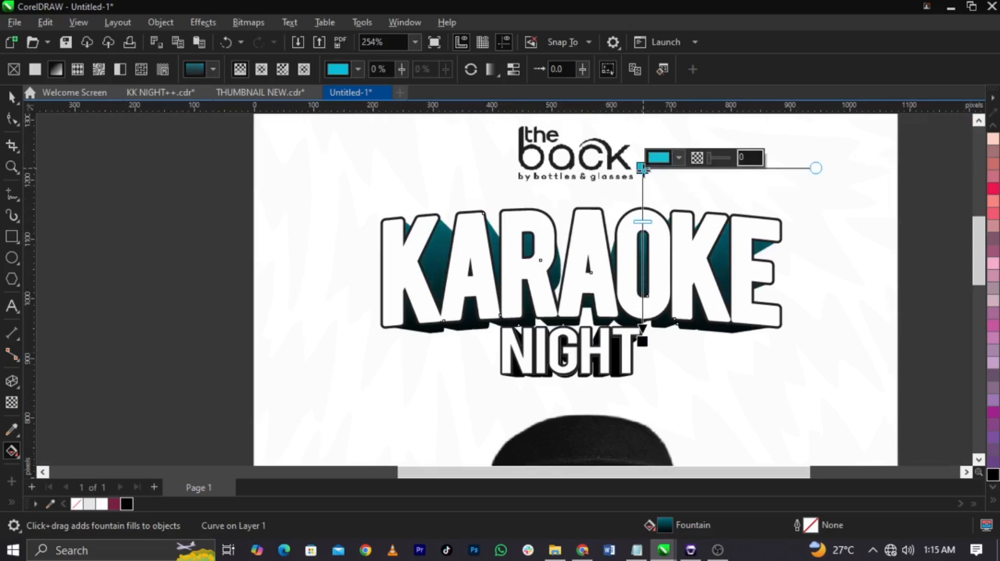
key("space")
Step: Copy the teal-to-black fountain fill from the KARAOKE extrusion onto the NIGHT extrusion
scroll(578, 317, "up", 2)
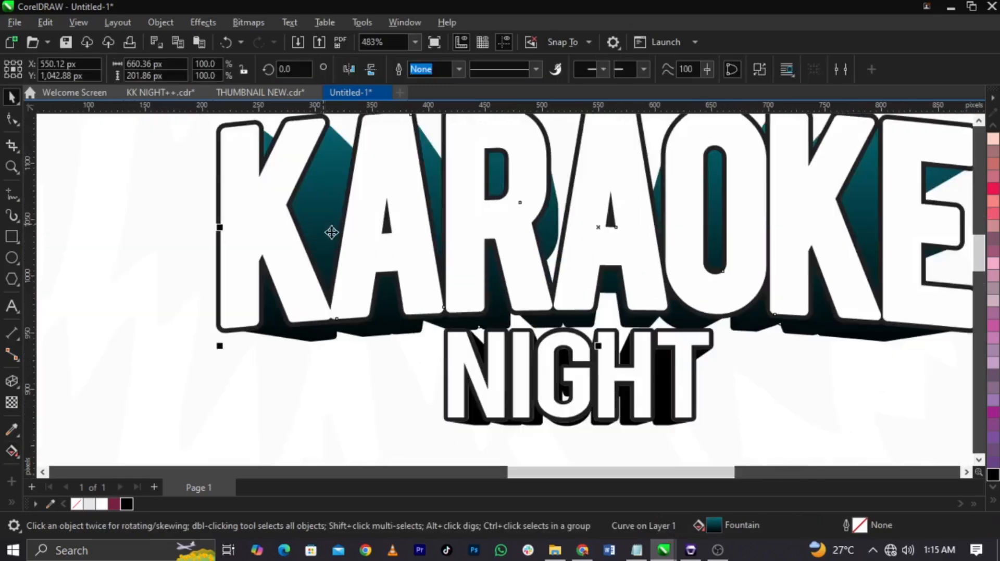
left_click_drag(331, 232, 478, 410)
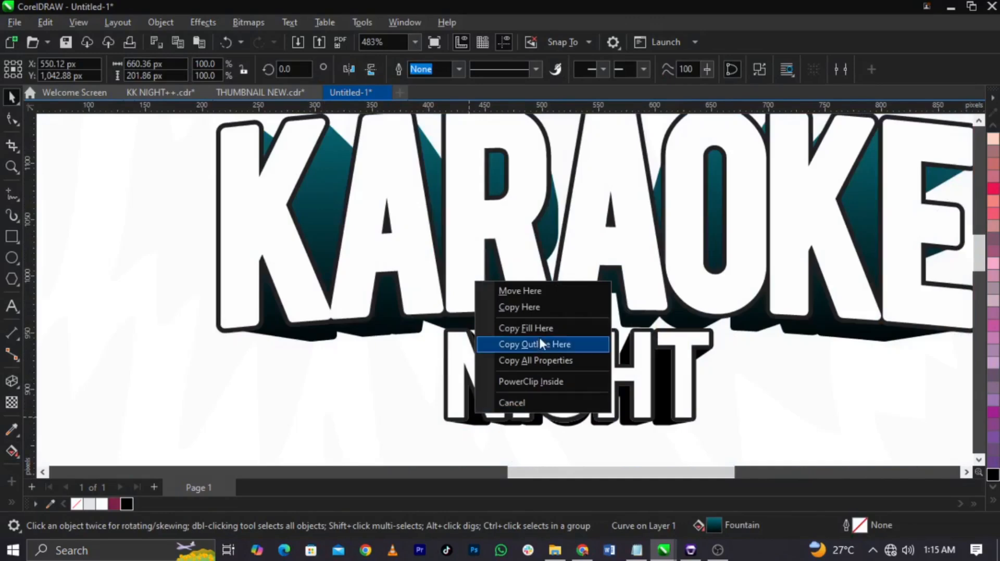
left_click(540, 344)
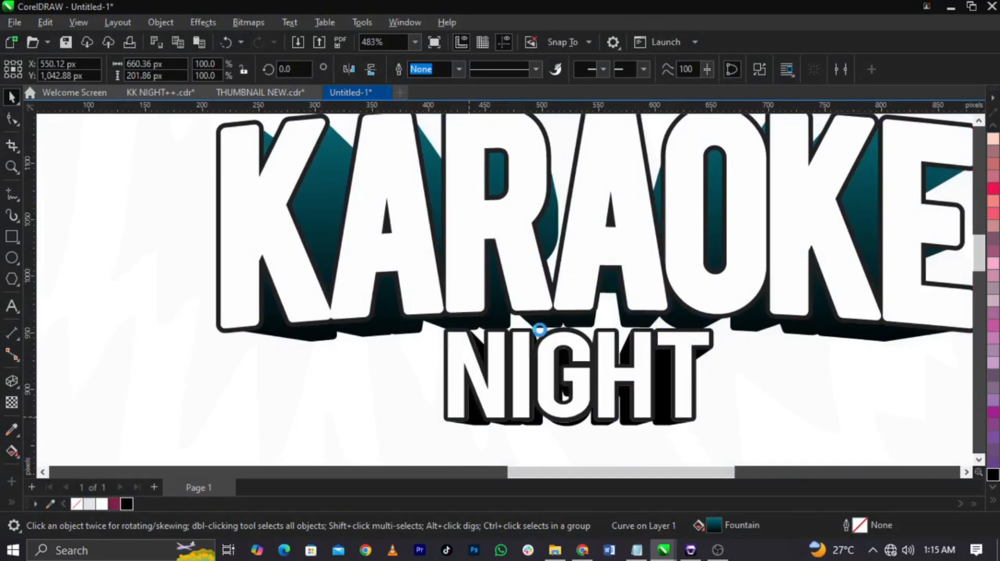
Step: Recolour the outline curves around NIGHT and KARAOKE with the C100 M100 Y100 K100 black
left_click(731, 358)
scroll(714, 343, "up", 2)
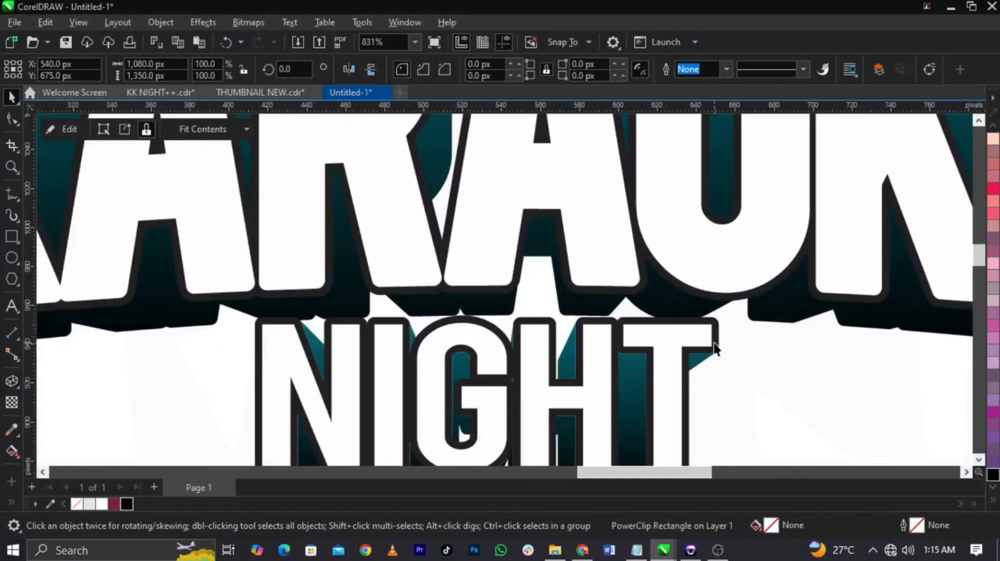
left_click(714, 343)
left_click(125, 507)
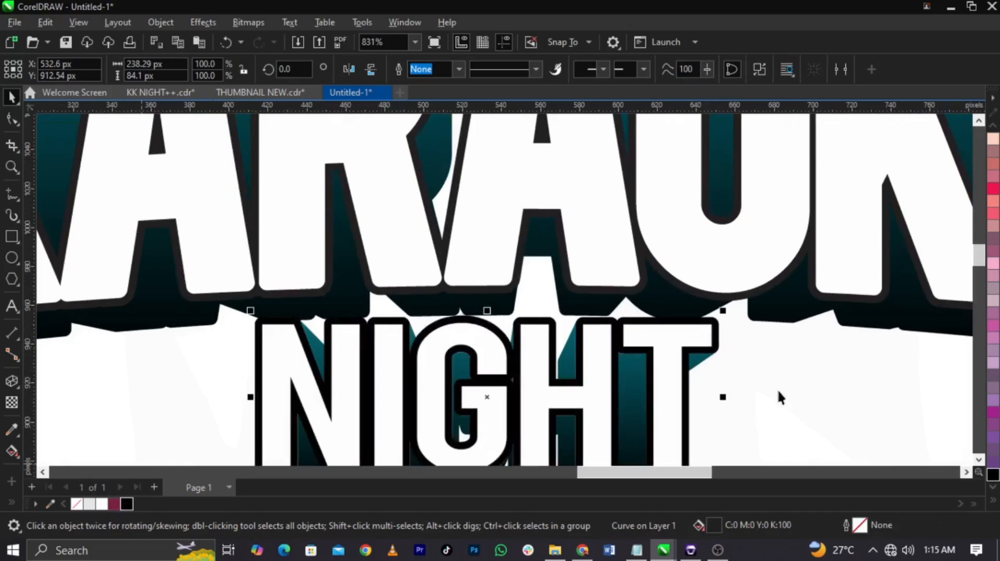
left_click(777, 390)
left_click(772, 283)
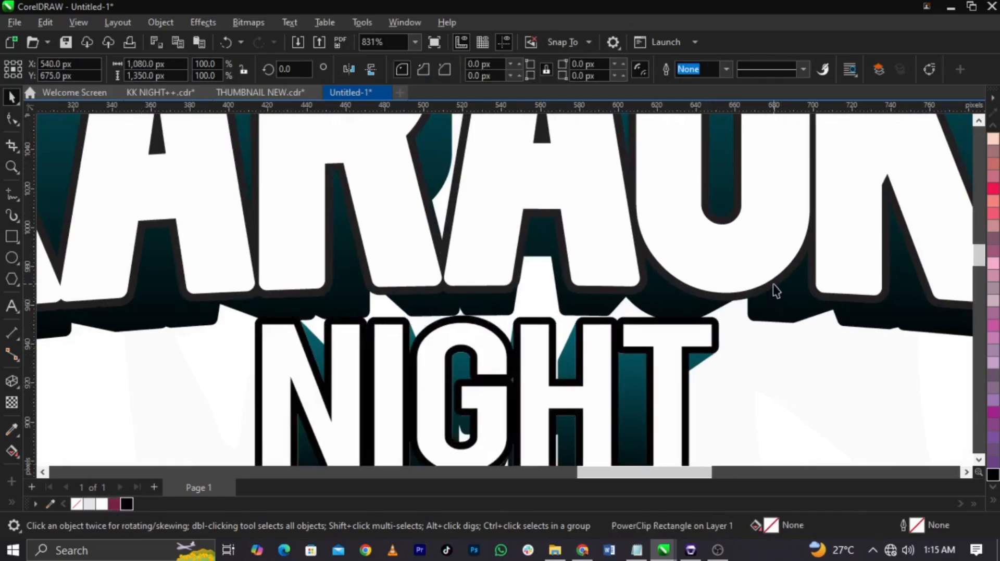
left_click(129, 499)
scroll(664, 335, "down", 4)
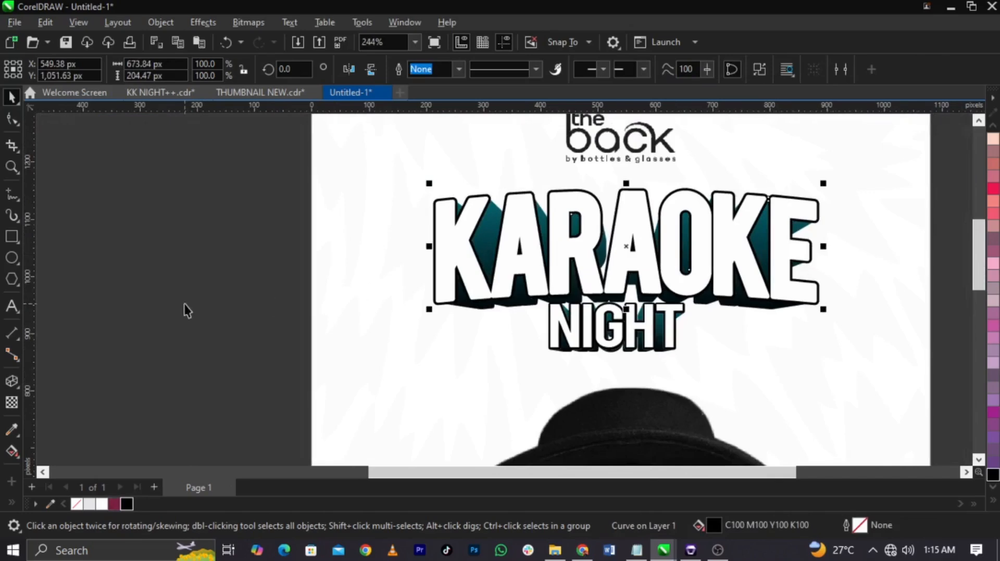
left_click(184, 305)
Step: Select all the NIGHT lettering pieces together and move them up slightly, closer beneath KARAOKE
scroll(624, 347, "up", 1)
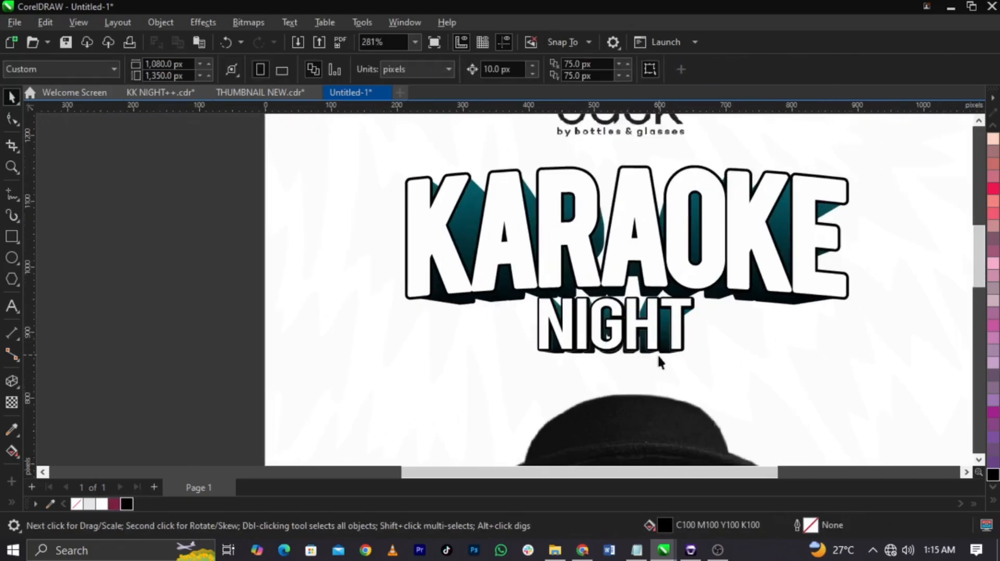
scroll(658, 358, "up", 2)
scroll(651, 273, "up", 5)
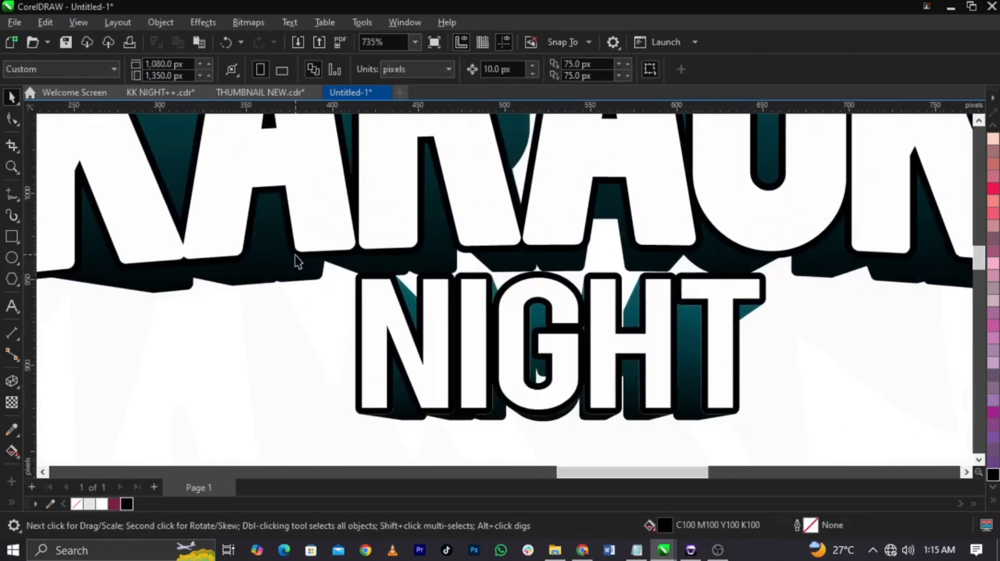
left_click_drag(298, 262, 859, 466)
left_click_drag(708, 379, 708, 372)
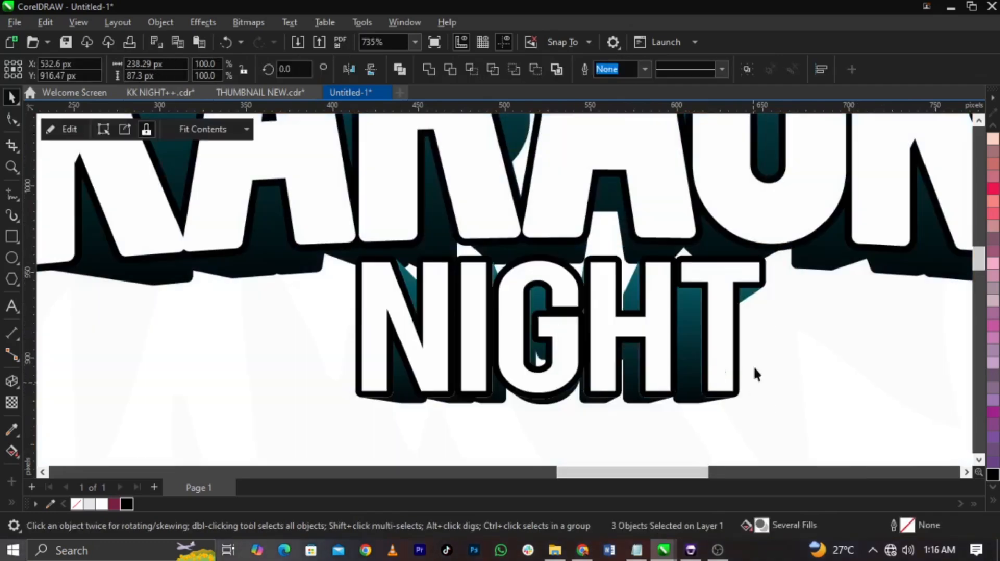
left_click(12, 118)
scroll(484, 266, "up", 4)
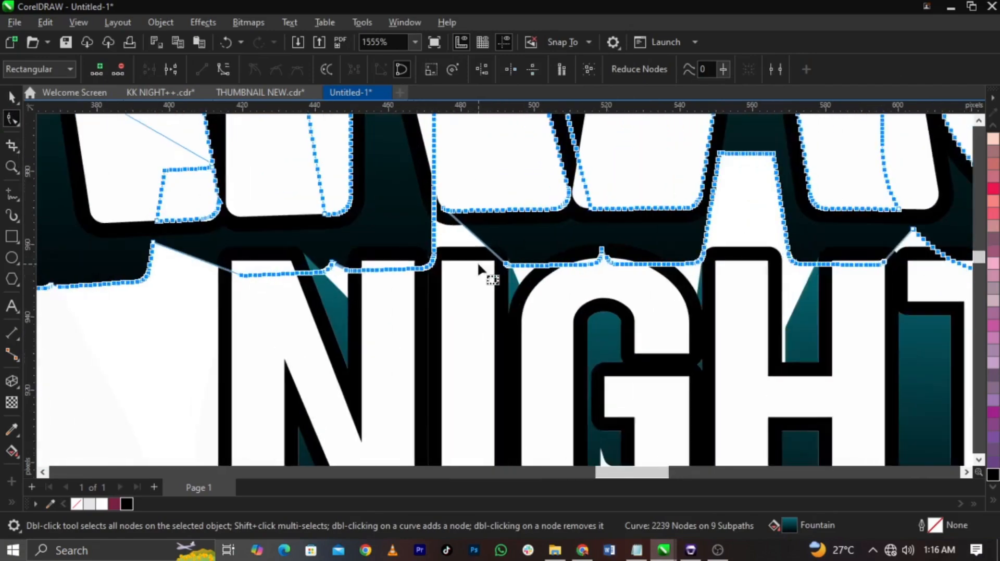
scroll(494, 268, "down", 2)
key("space")
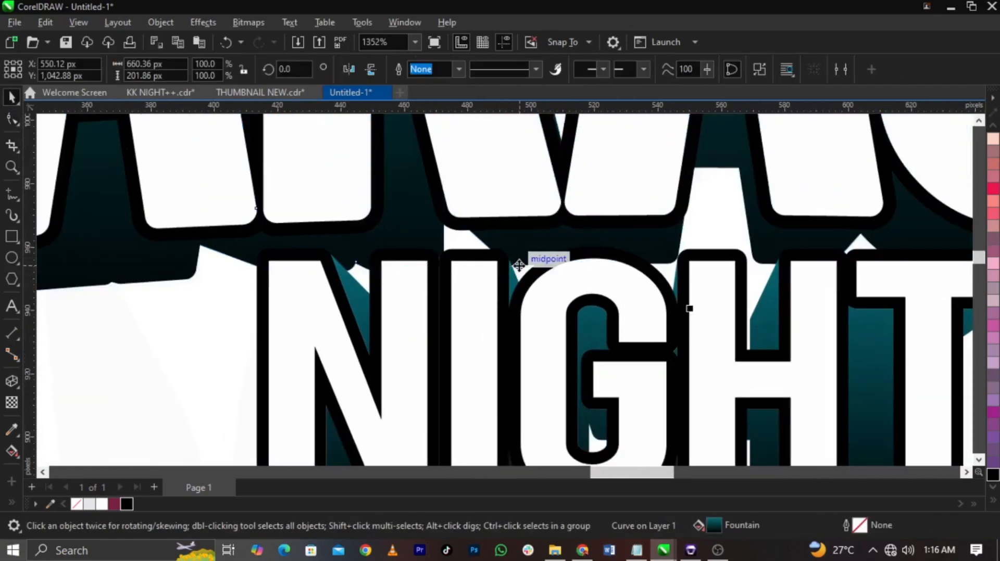
scroll(526, 281, "down", 2)
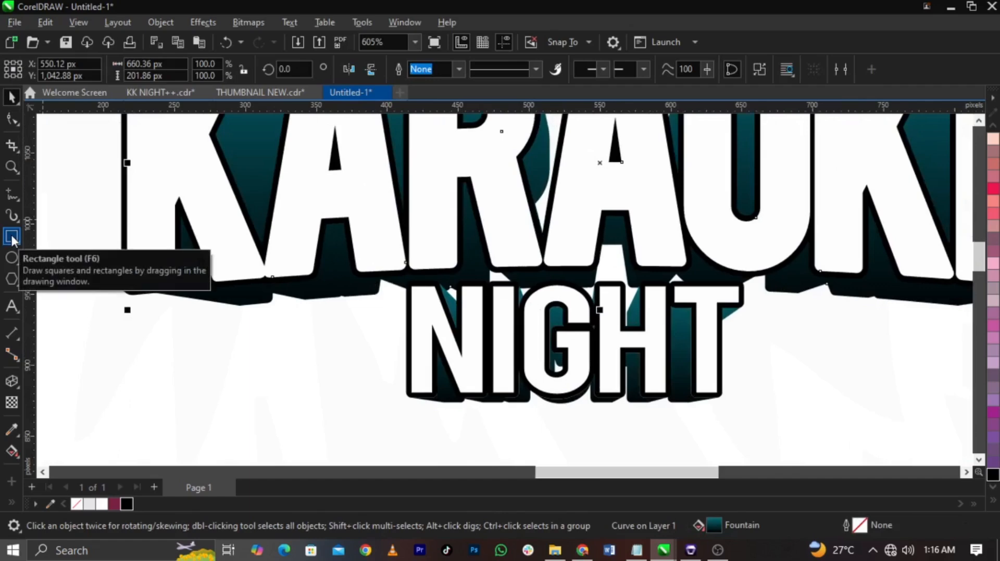
Step: Draw a black rectangle about 204 px wide over the gap between KARAOKE and NIGHT, and stretch it upward to about 57 px tall
left_click(12, 237)
left_click_drag(419, 249, 707, 319)
key("space")
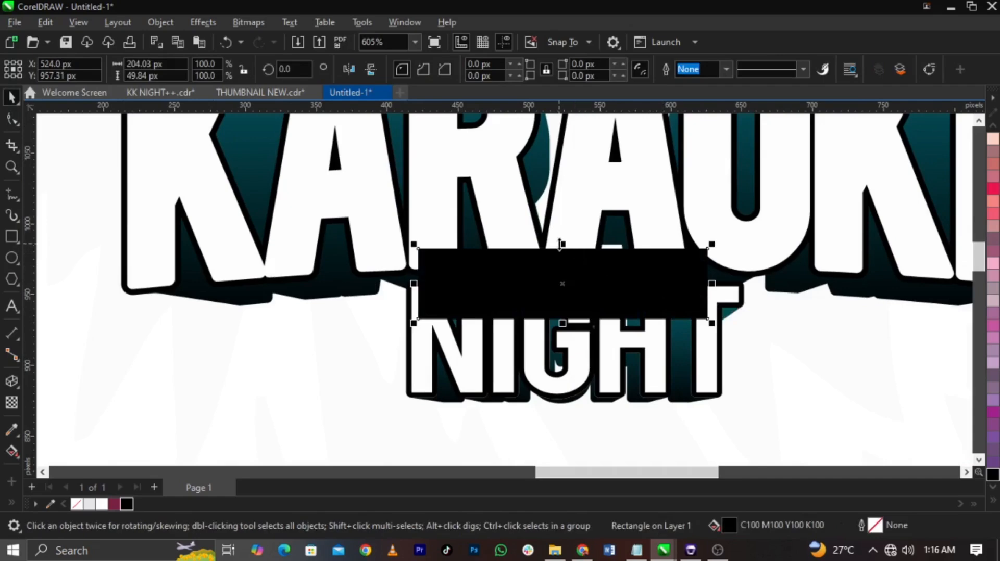
left_click_drag(562, 245, 559, 234)
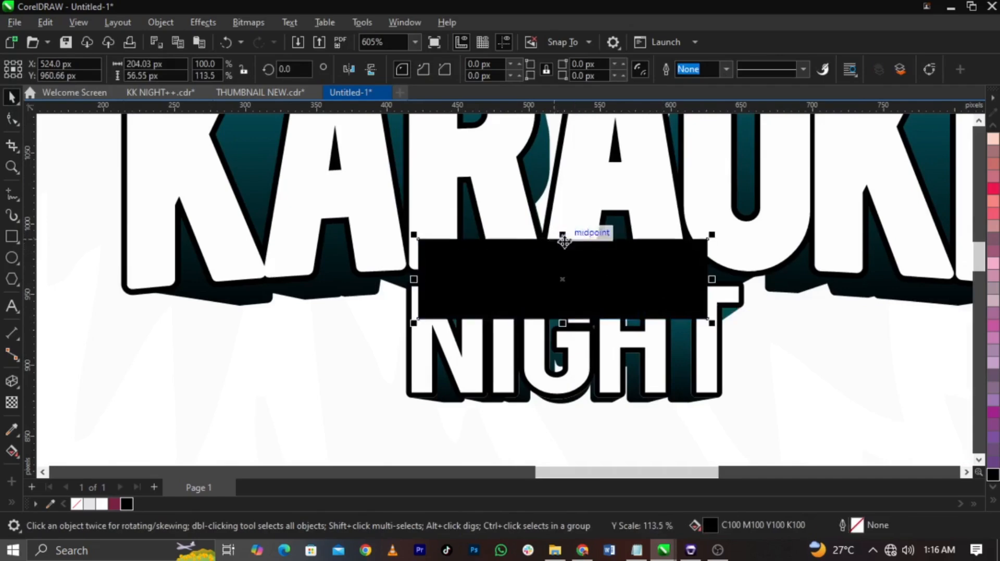
scroll(554, 238, "up", 4)
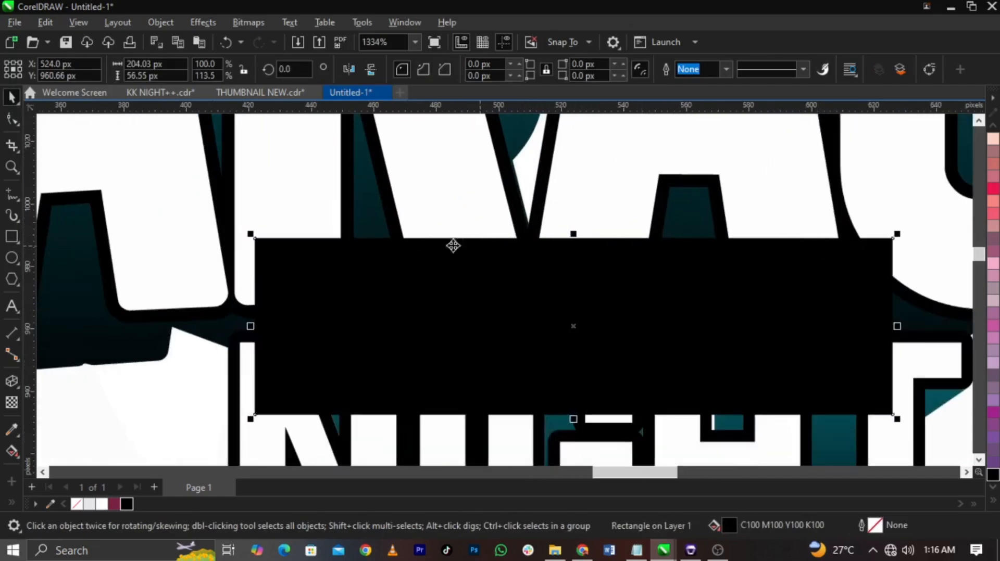
Step: Weld the black rectangle between the words to the KARAOKE extrusion so both form one gradient-filled shape
scroll(569, 240, "down", 5)
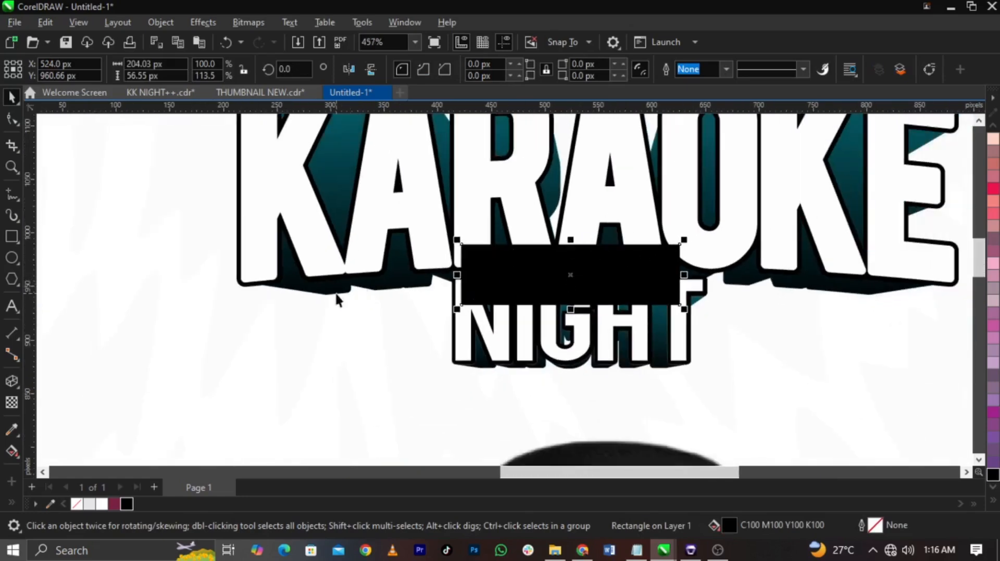
left_click(338, 293, "shift")
left_click_drag(337, 294, 234, 375)
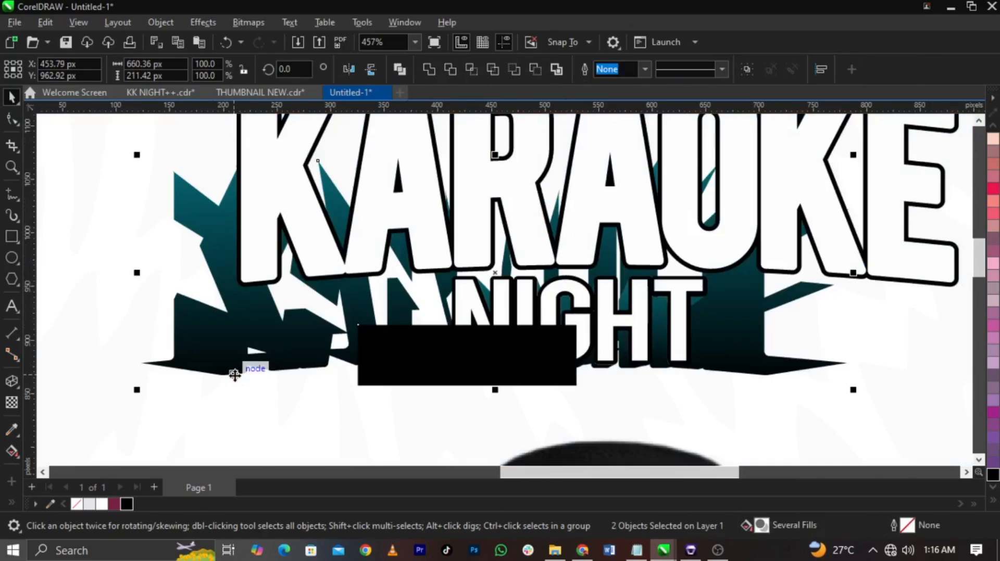
key("ctrl+z")
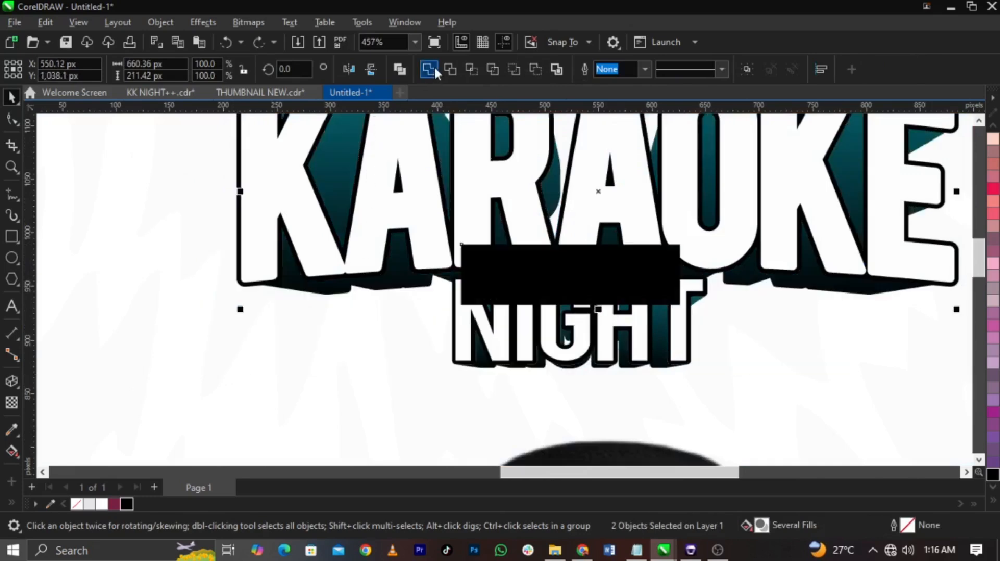
left_click(432, 67)
left_click(704, 361)
scroll(660, 327, "up", 2)
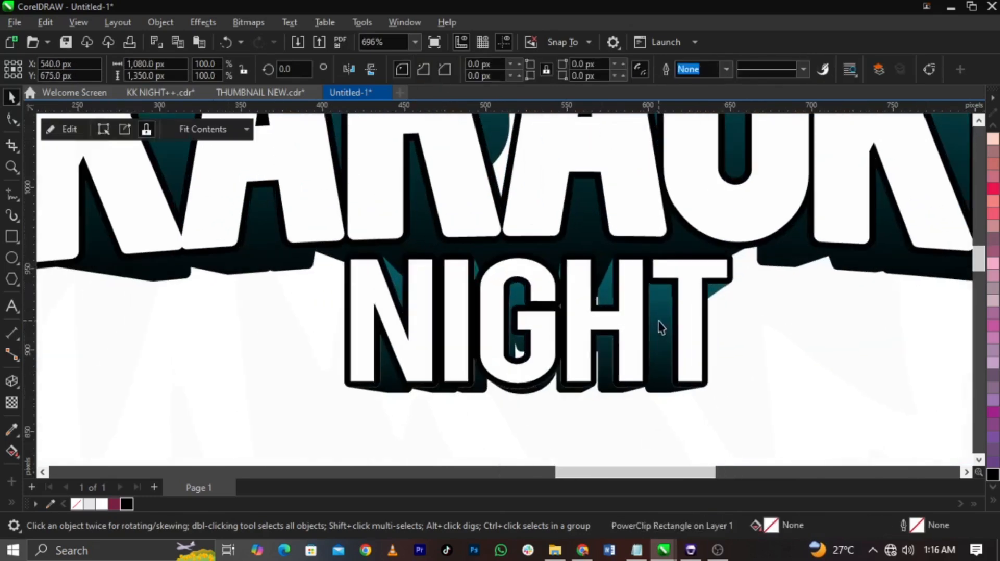
Step: Select the complete KARAOKE NIGHT title and enlarge it to about 722 px wide above the portrait
left_click(658, 321)
scroll(659, 319, "down", 3)
scroll(597, 255, "down", 3)
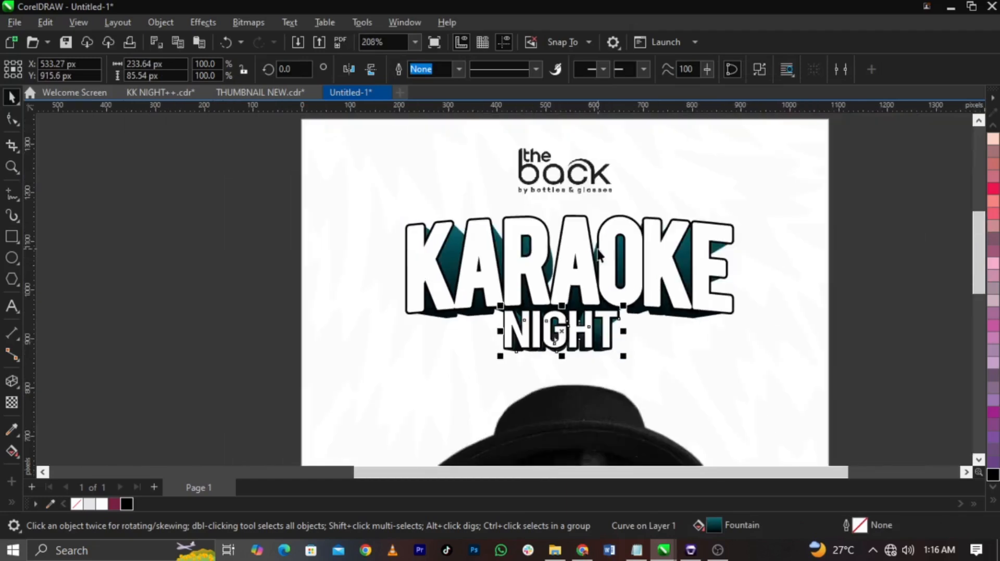
scroll(605, 264, "down", 2)
key("Escape")
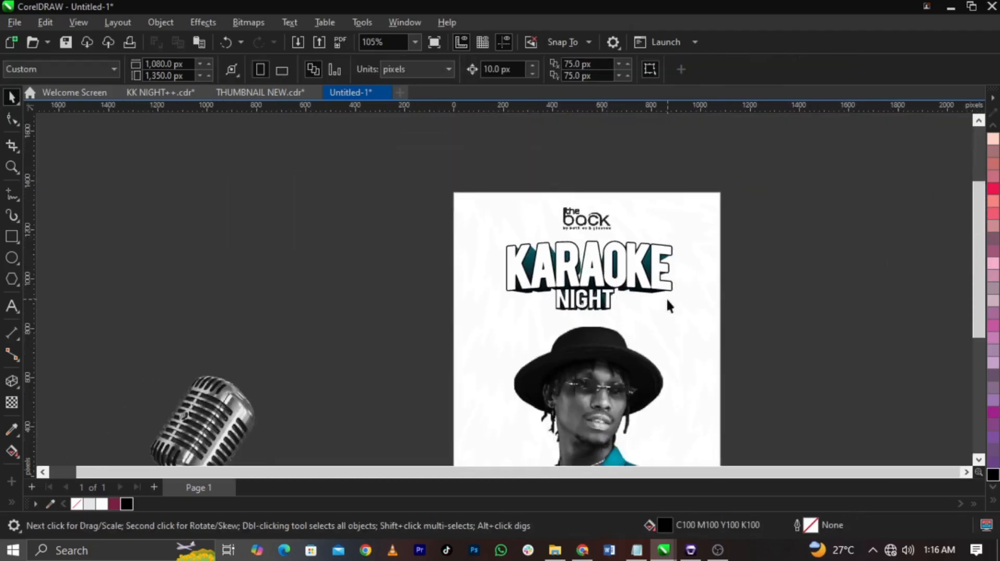
left_click_drag(788, 229, 405, 389)
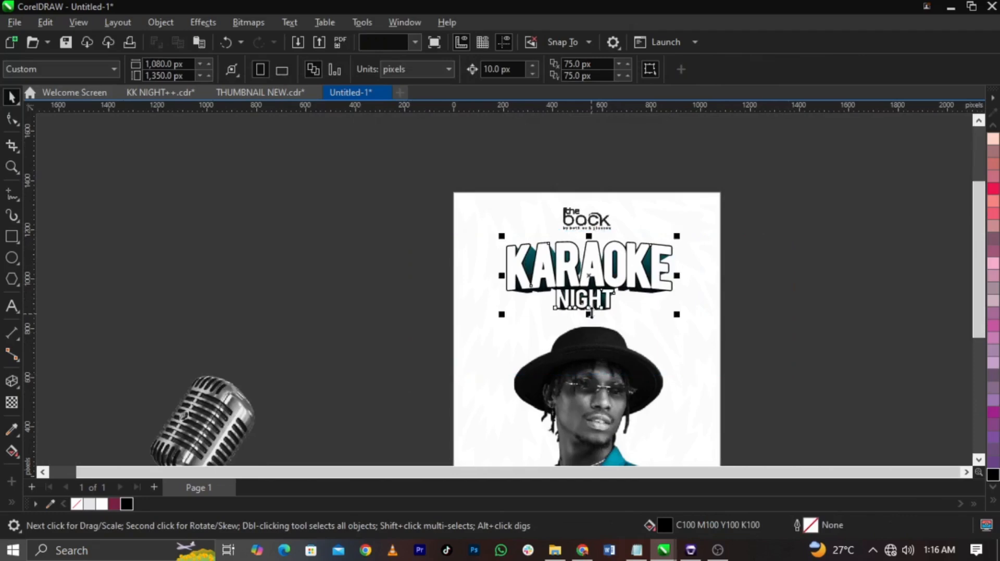
scroll(609, 272, "up", 2)
left_click_drag(608, 272, 608, 277)
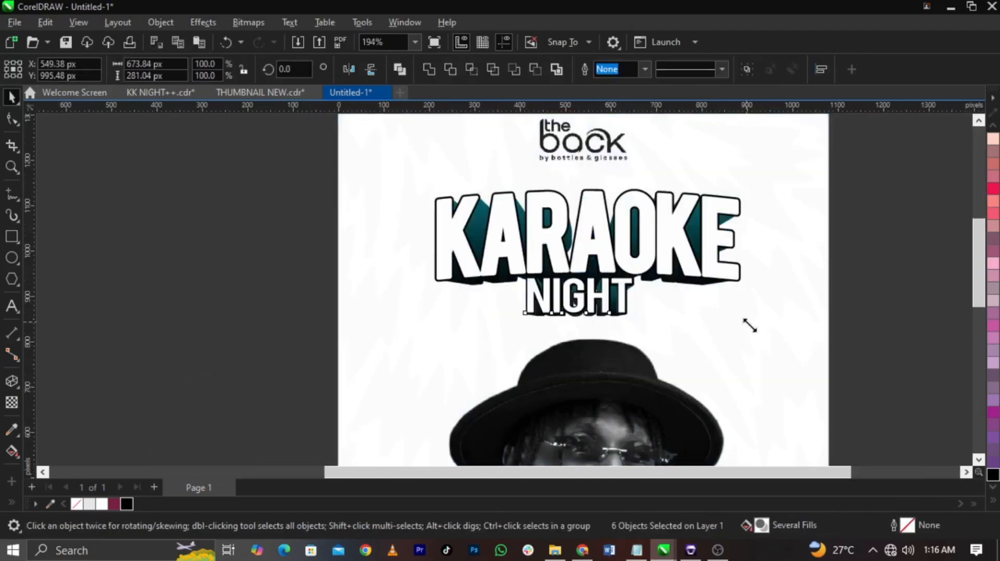
left_click_drag(750, 326, 756, 333)
left_click_drag(681, 240, 681, 246)
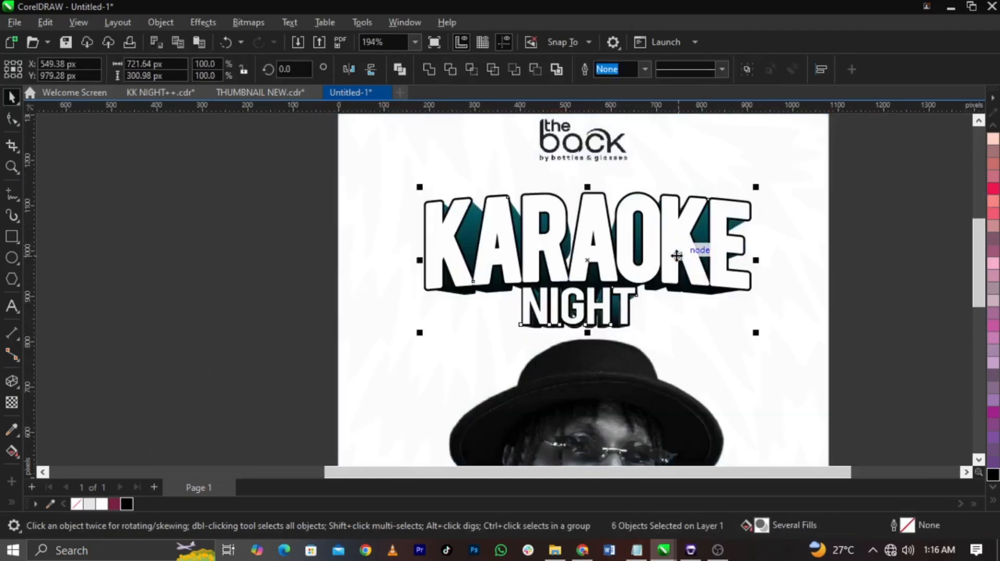
key("ctrl+z")
scroll(628, 229, "down", 3)
left_click(774, 285)
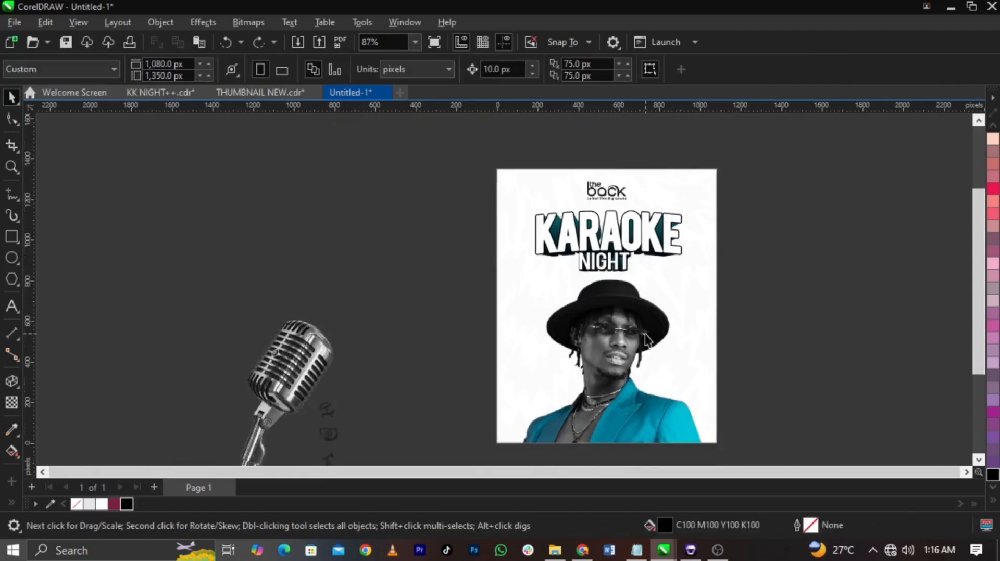
Step: Switch to Notepad, copy the lines from Every Saturday through EAT DRINK PARTY, and return to the flyer in CorelDRAW
scroll(645, 339, "up", 1)
left_click(637, 551)
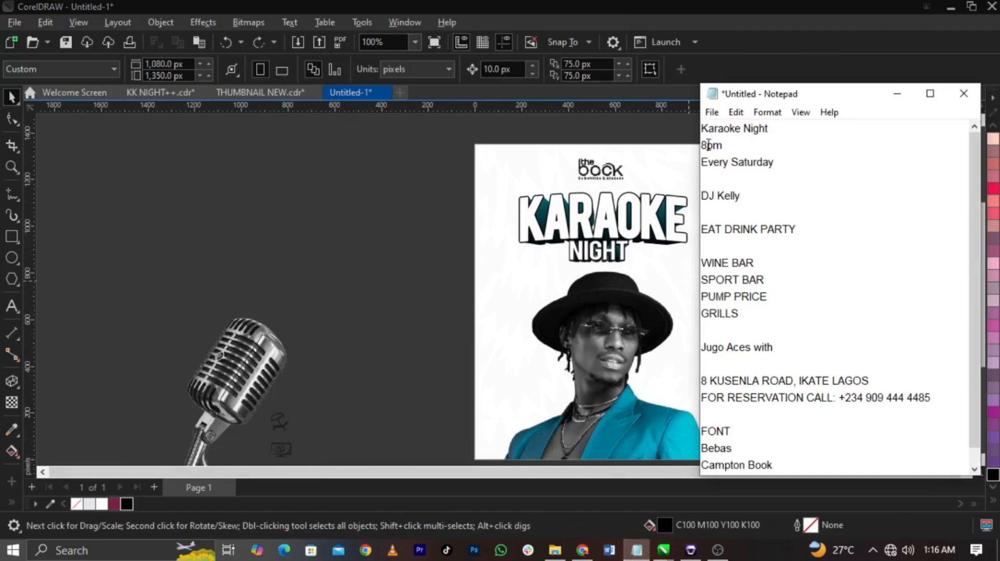
left_click_drag(702, 162, 769, 230)
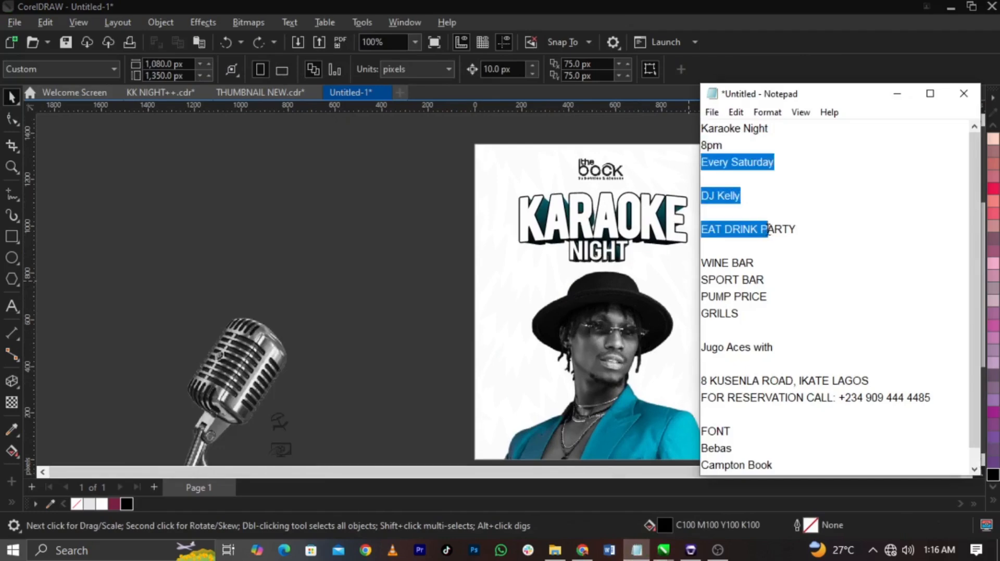
left_click(411, 313)
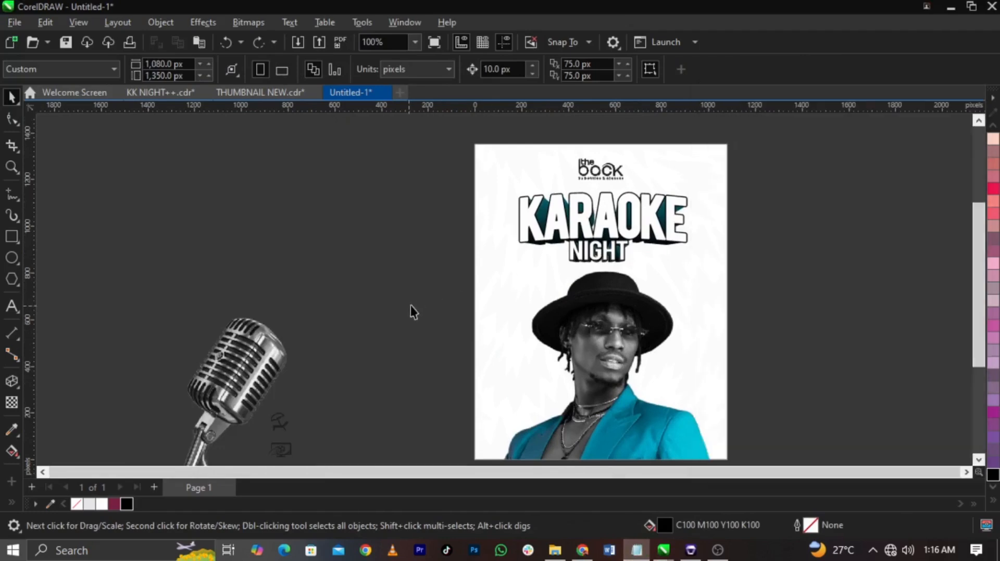
Step: Paste the copied lines onto the flyer beside the portrait as 24 pt Bebas text
key("z")
left_click_drag(409, 217, 675, 399)
key("space")
left_click(11, 307)
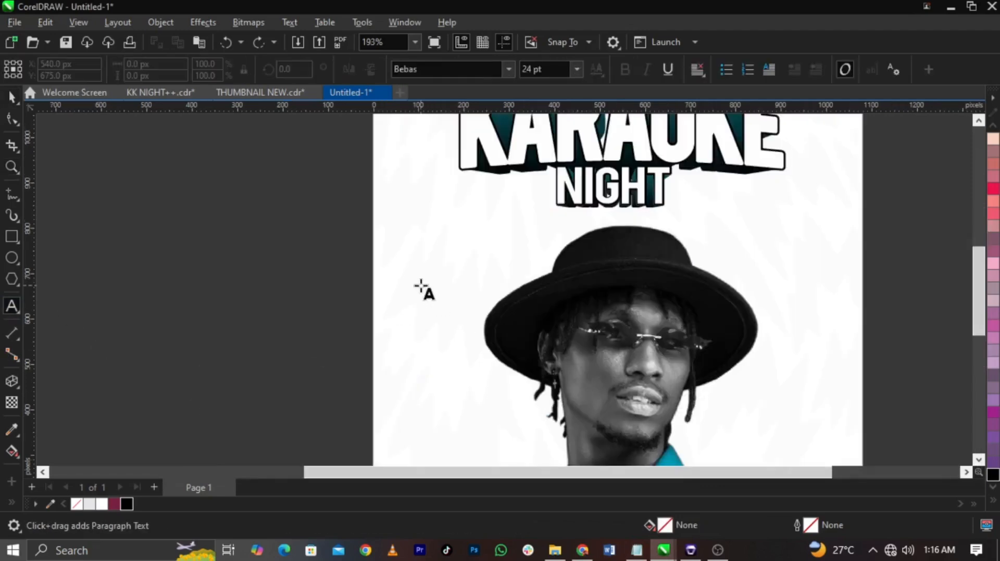
left_click(420, 283)
key("ctrl+v")
key("ctrl+space")
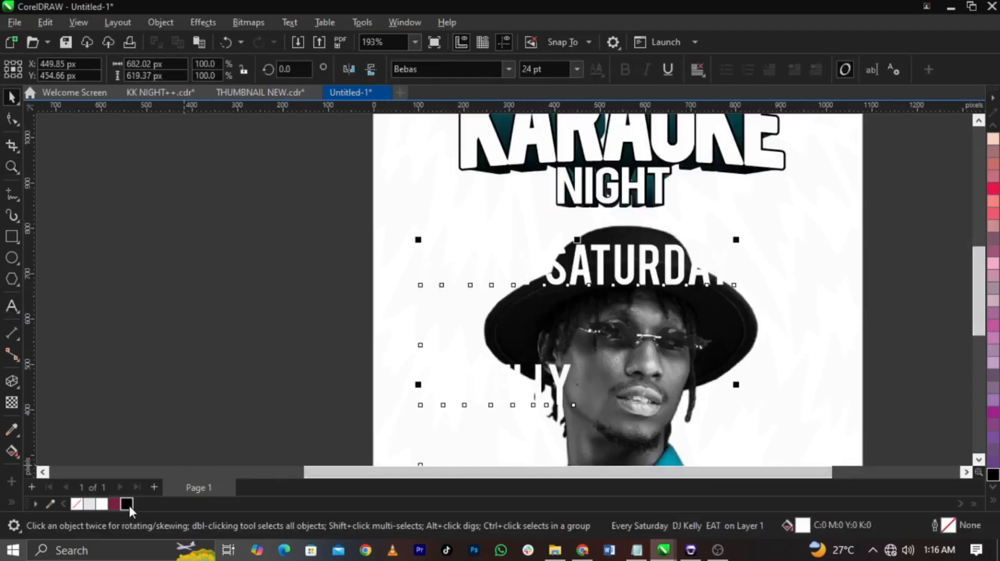
Step: Fill the pasted text black, shrink it to about 9.8 pt beside the hat, and break it into separate lines
left_click(126, 505)
left_click_drag(740, 242, 519, 267)
left_click(518, 267)
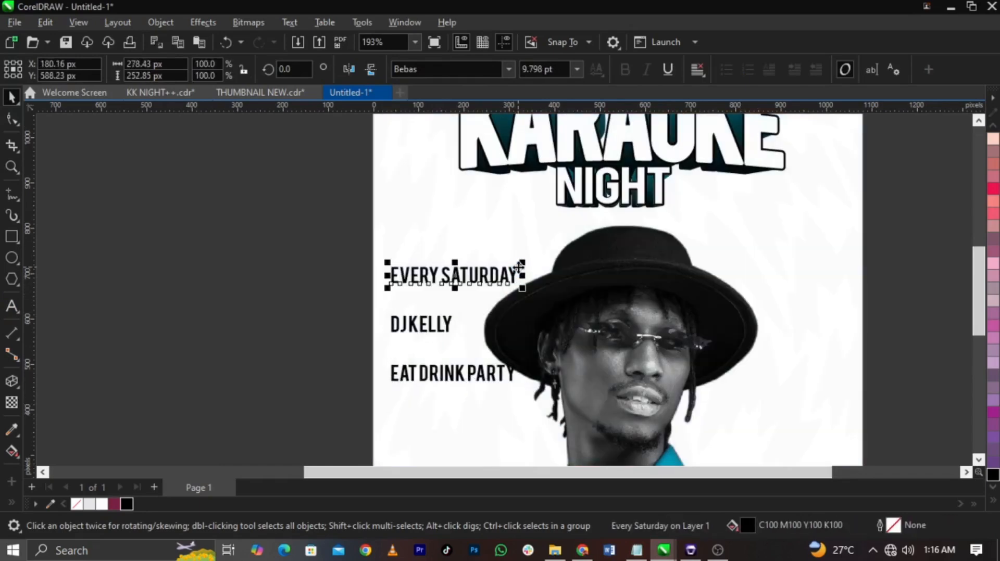
Step: Move the DJ and EAT DRINK PARTY lines lower, and wrap SATURDAY onto its own line beneath EVERY
left_click_drag(279, 302, 596, 430)
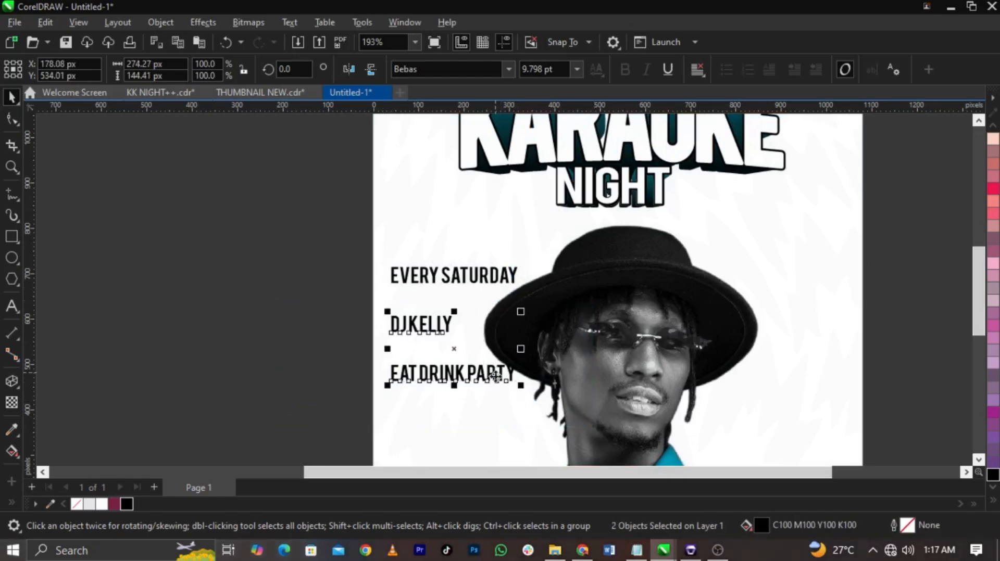
left_click_drag(495, 374, 496, 414)
double_click(444, 283)
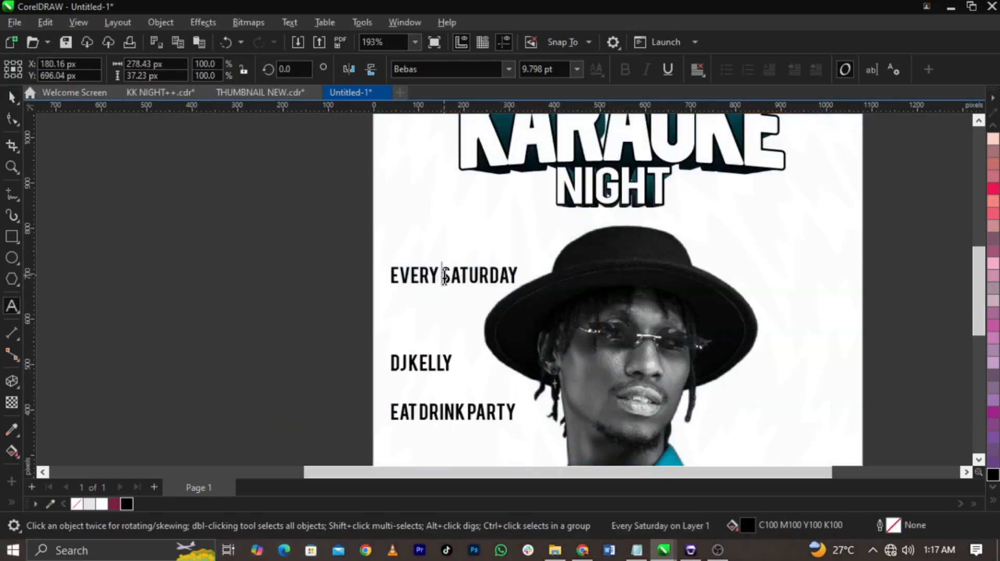
key("Return")
key("ctrl+space")
scroll(435, 317, "up", 2)
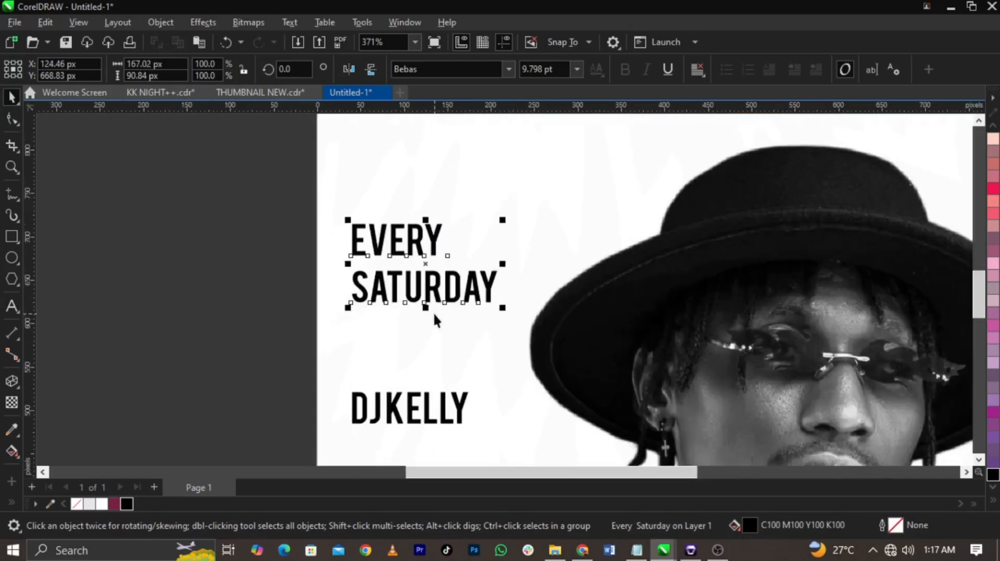
Step: Break EVERY and SATURDAY into separate text objects and move SATURDAY up, closer beneath EVERY
double_click(440, 300)
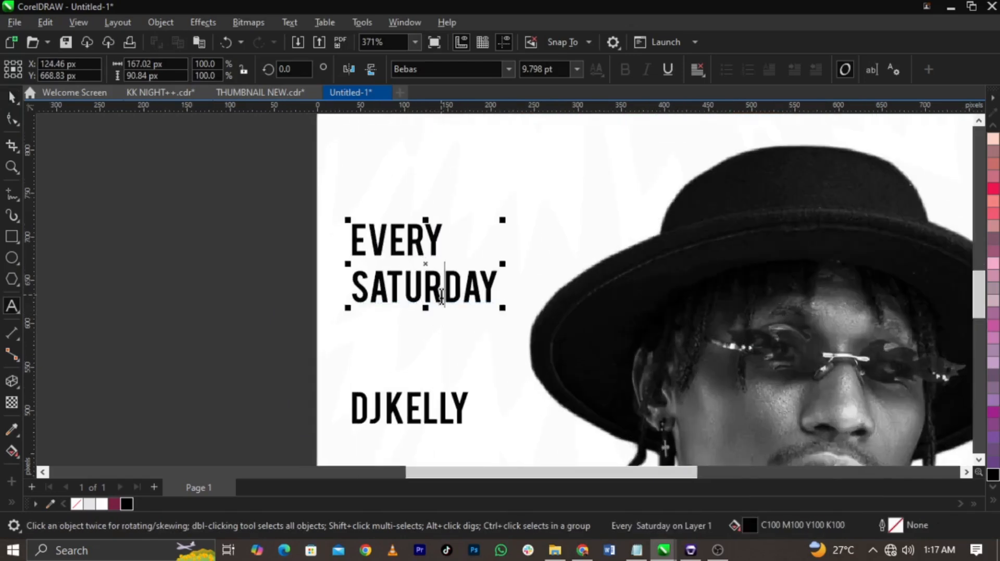
key("ctrl+space")
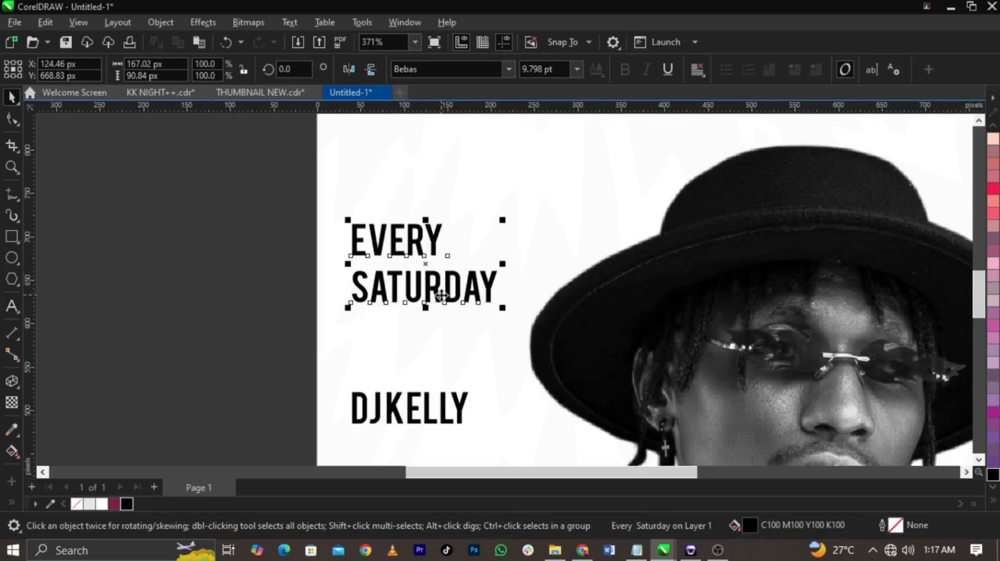
key("ctrl+k")
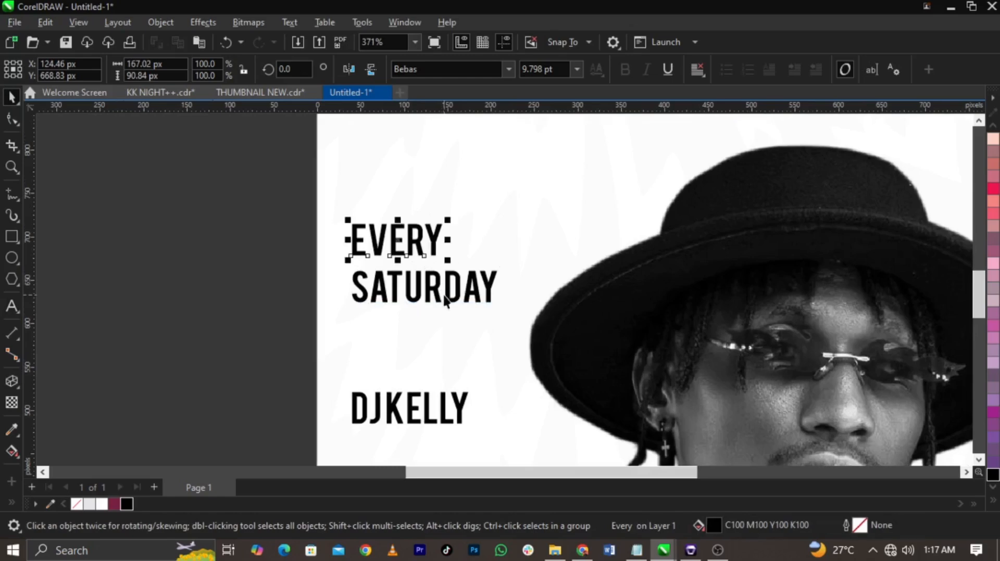
scroll(445, 301, "up", 3)
left_click_drag(453, 287, 457, 277)
scroll(457, 277, "down", 3)
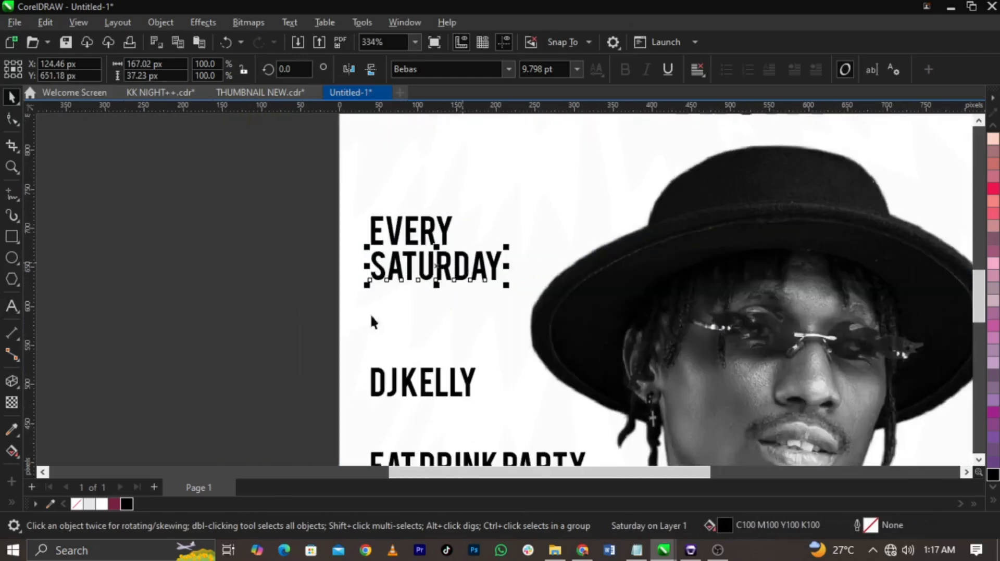
left_click(282, 364)
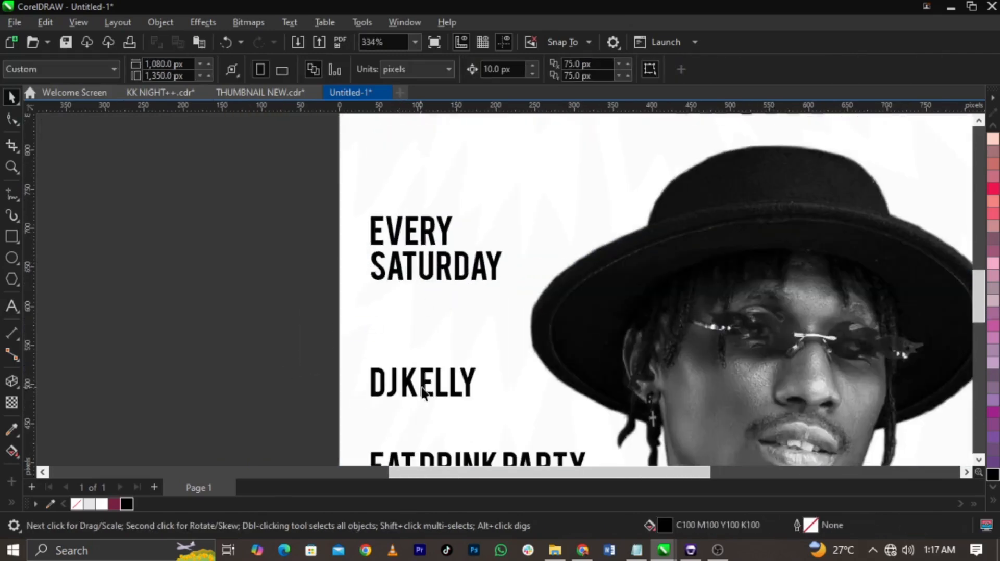
Step: Split the DJ line into two separate text objects, DJ above the name, and enlarge DJ to about 27.9 pt
double_click(401, 386)
key("Return")
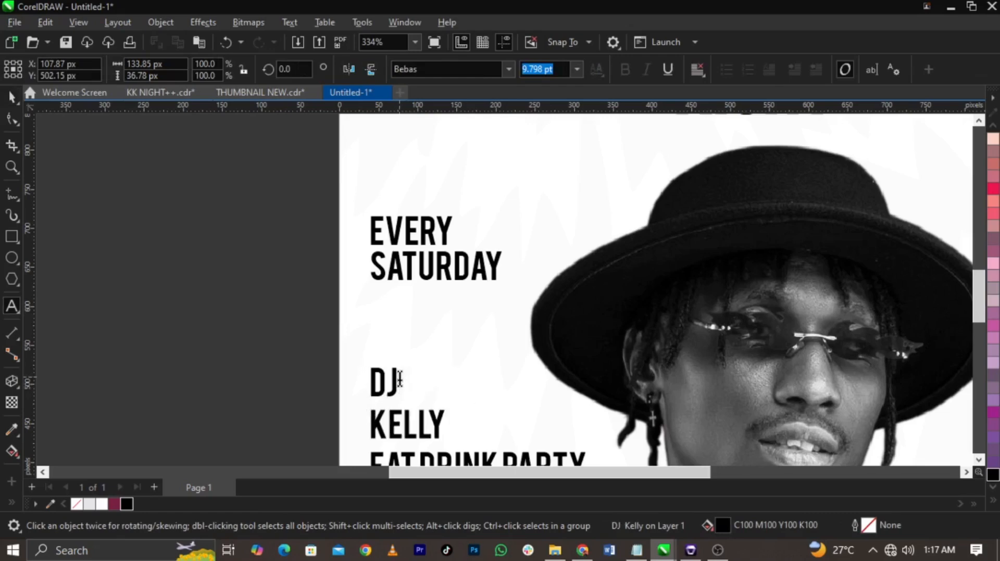
key("ctrl+space")
key("ctrl+k")
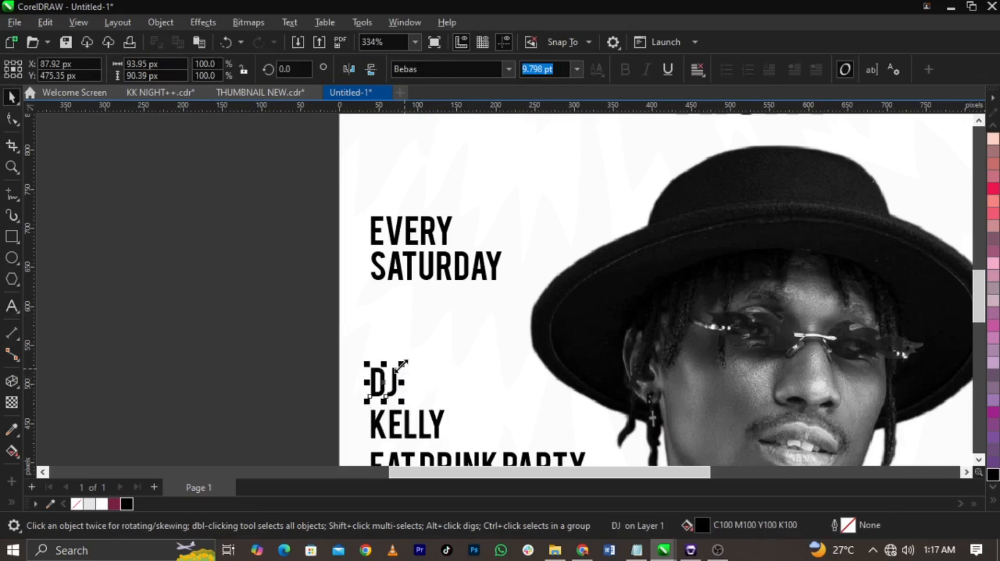
left_click_drag(401, 367, 454, 312)
Step: Scale DJ and the name together to about 67 px wide and move them up beneath SATURDAY
scroll(398, 440, "up", 1)
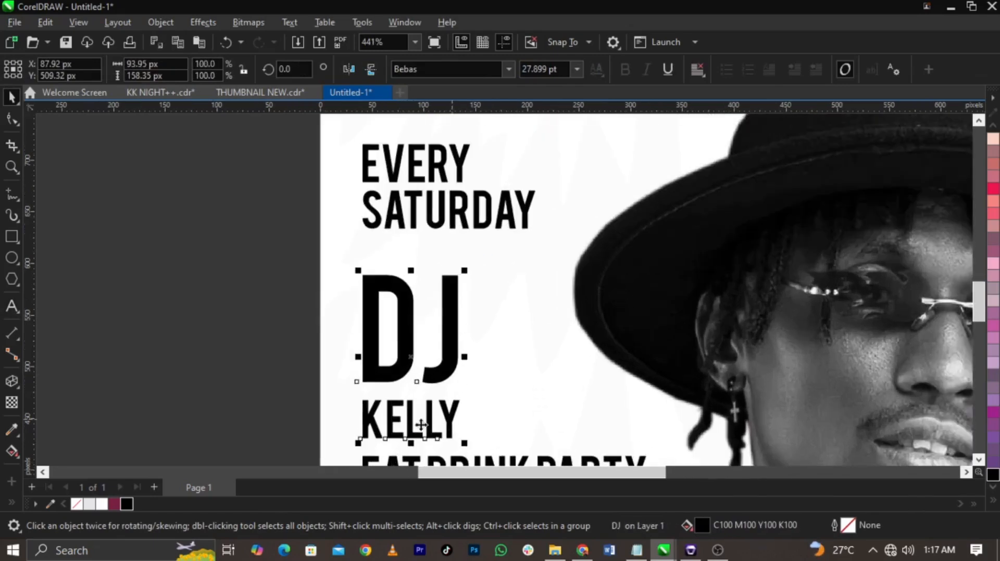
left_click(359, 440, "shift")
left_click_drag(357, 445, 386, 394)
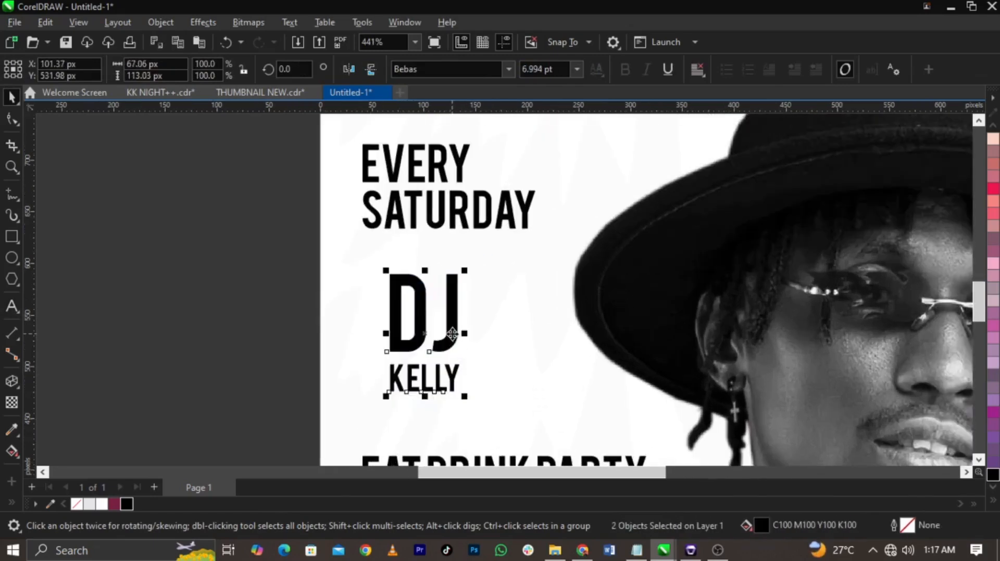
left_click_drag(450, 338, 419, 315)
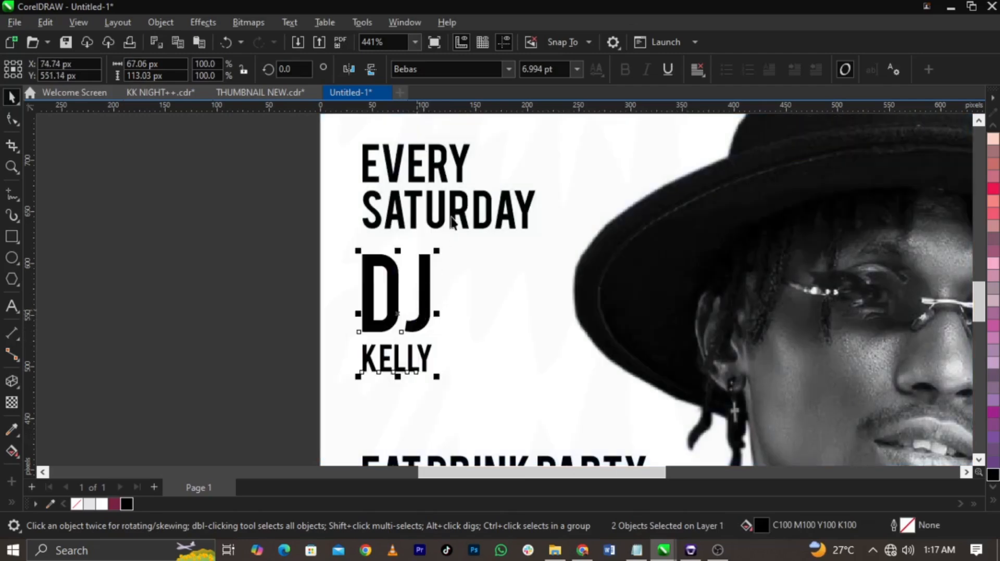
Step: Left-align DJ and the name with SATURDAY, and tighten the vertical gap between DJ and the name
left_click(255, 287)
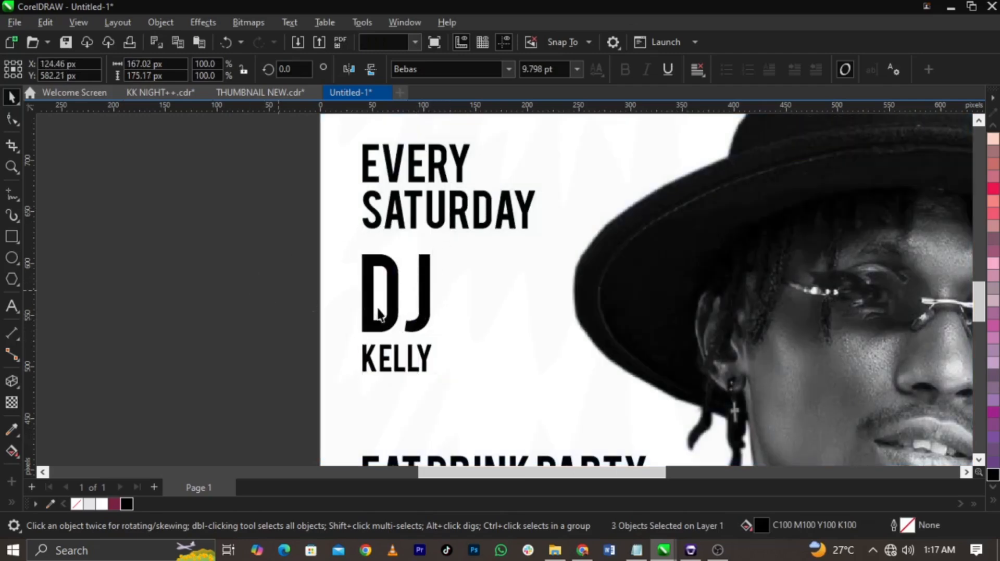
scroll(380, 313, "up", 2)
left_click(440, 391)
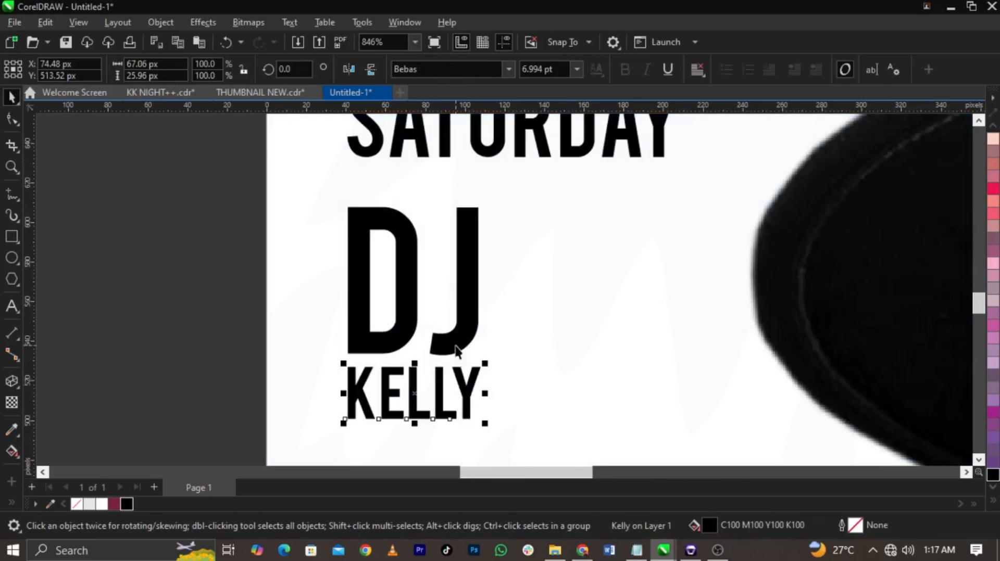
left_click(474, 324, "shift")
scroll(292, 323, "down", 2)
left_click(286, 245)
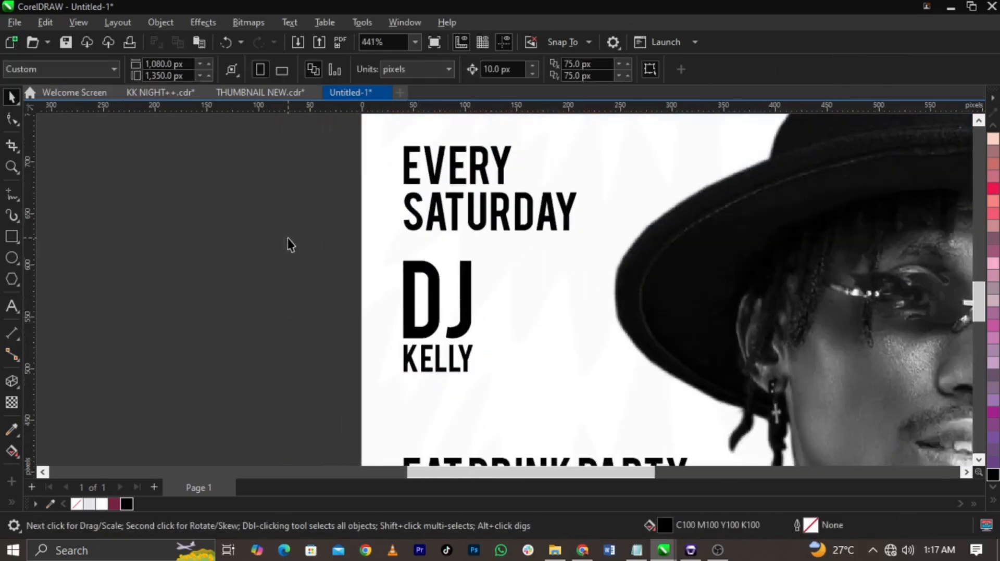
Step: Select the large DJ text and search the available fonts for one beginning with m
scroll(315, 268, "down", 3)
key("z")
left_click_drag(294, 175, 561, 368)
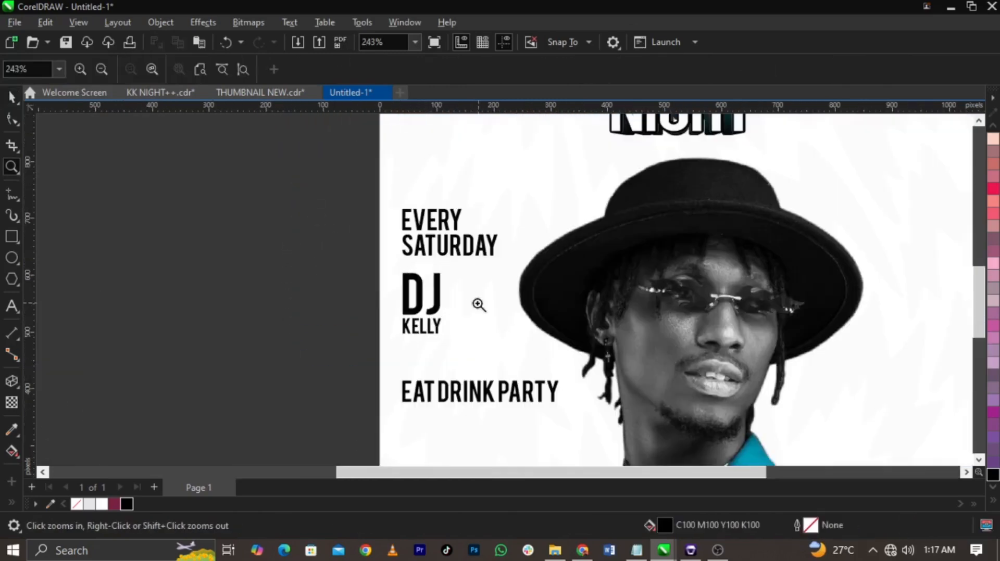
key("space")
left_click(436, 301)
scroll(439, 241, "up", 2)
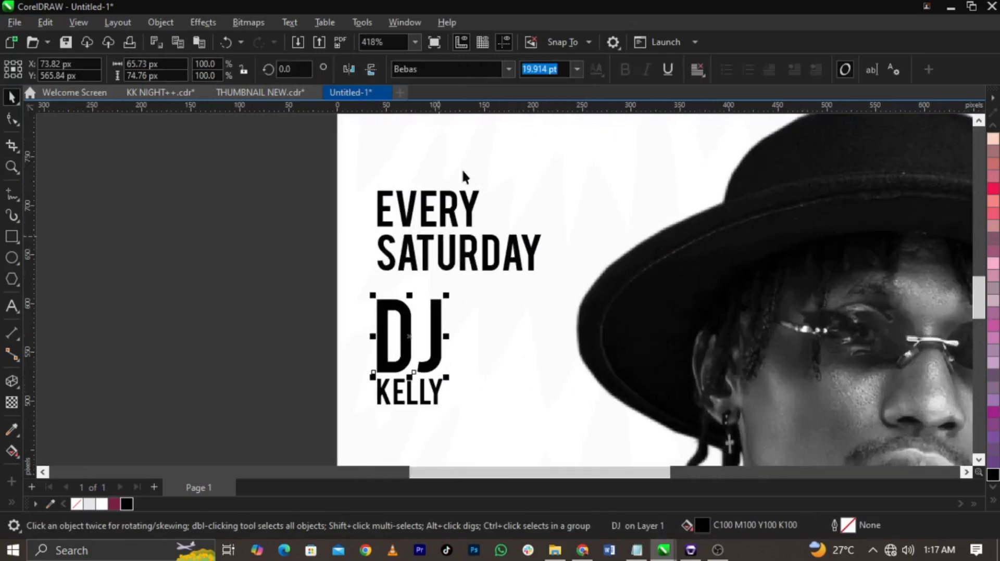
left_click(508, 68)
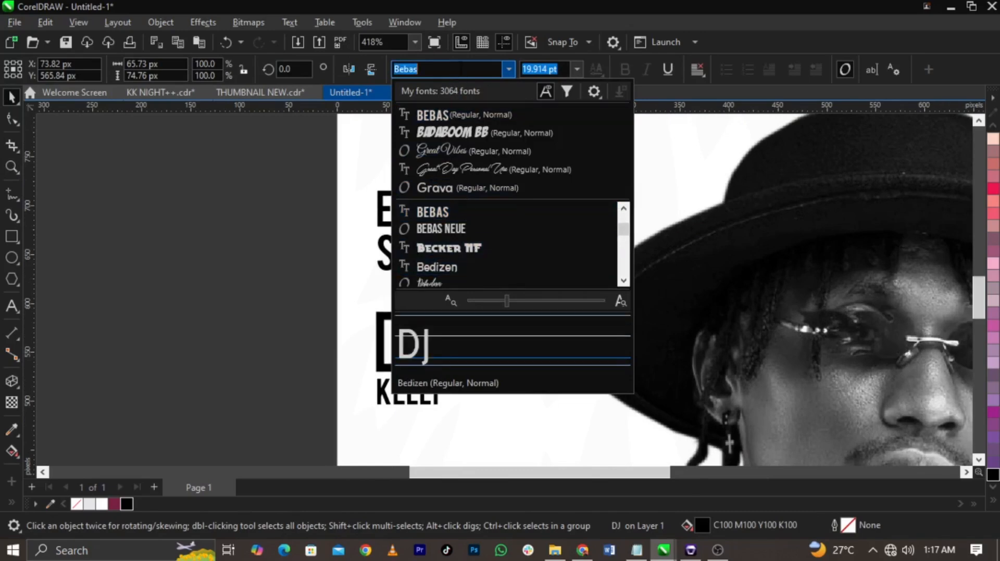
type("mo")
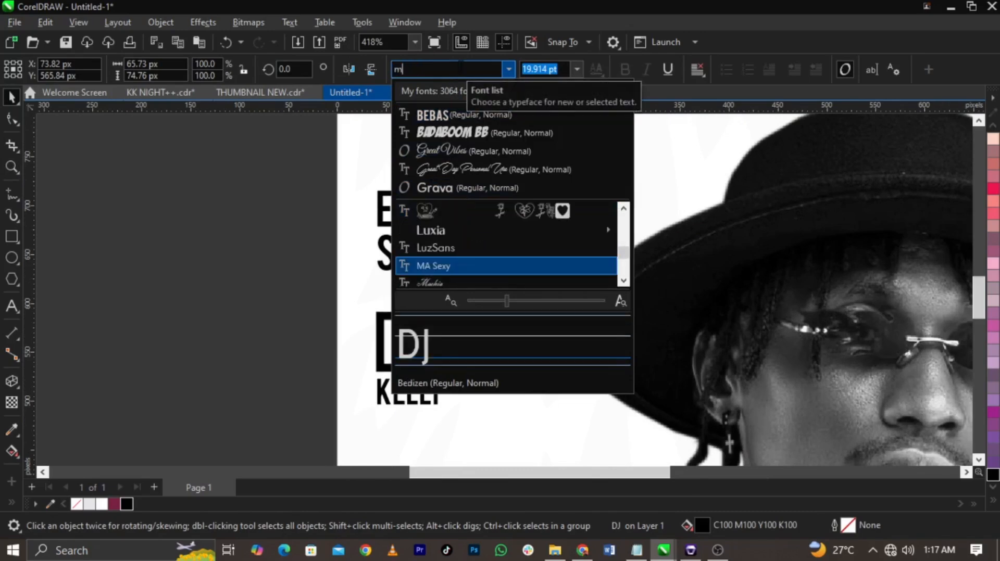
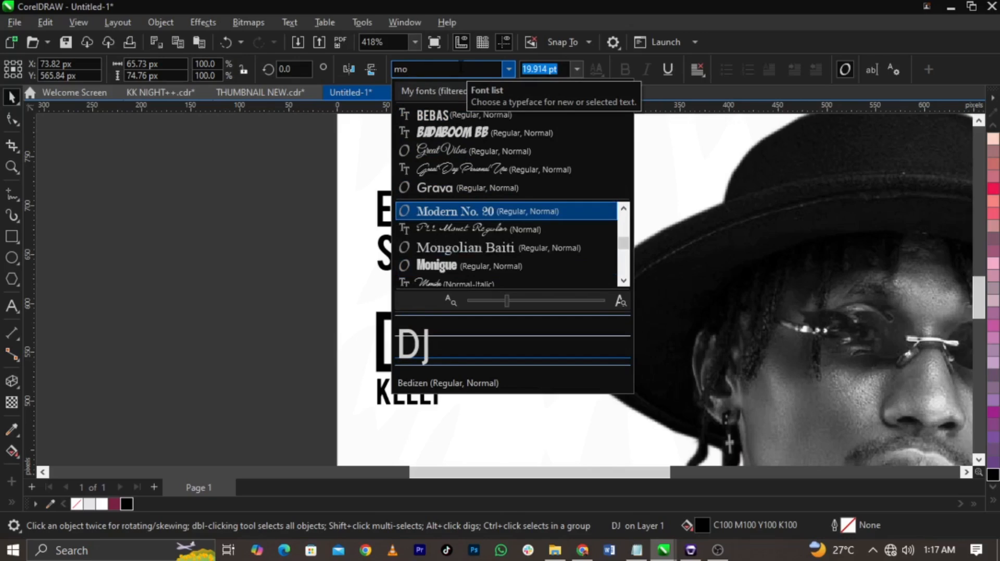
Step: Compare the Monster and Montserrat font styles on the DJ text and set it in Montserrat ExtraBold
key("Down")
key("Down")
key("Down")
key("Down")
key("Down")
key("Down")
key("Down")
key("Down")
key("Down")
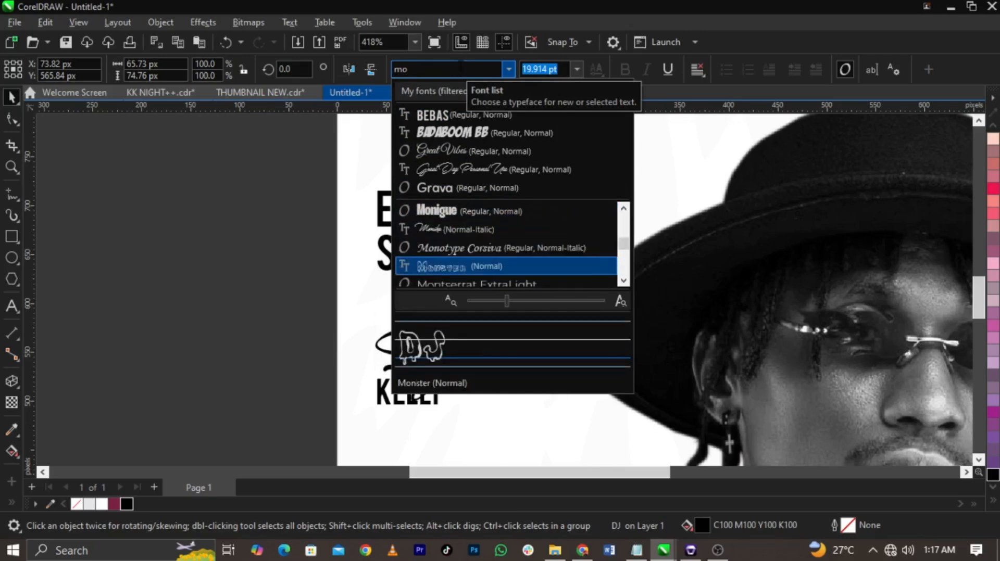
key("Down")
key("Down")
key("Down")
key("Down")
key("Down")
key("Down")
key("Down")
key("Down")
key("Down")
key("Down")
key("Down")
key("Down")
key("Down")
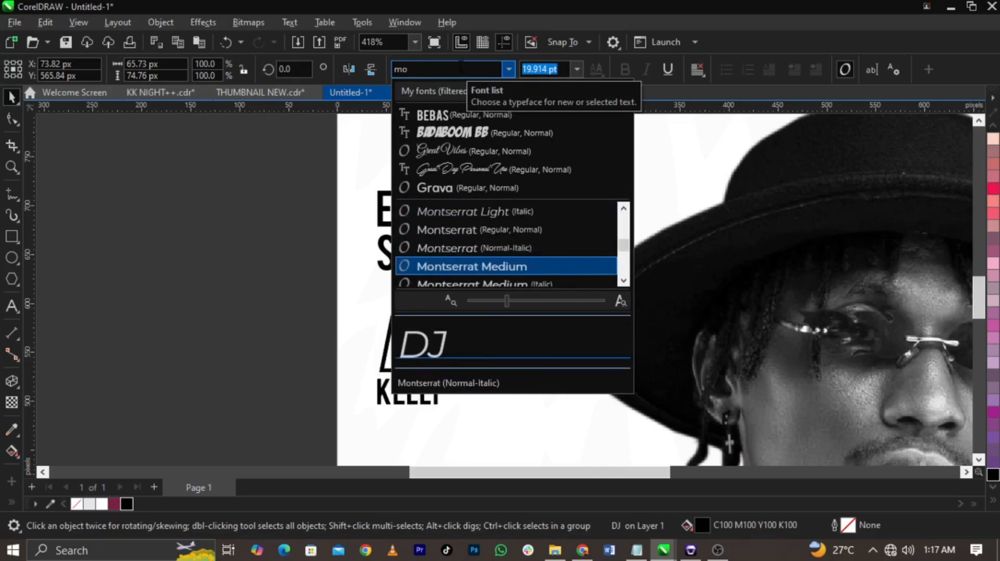
key("Up")
key("Up")
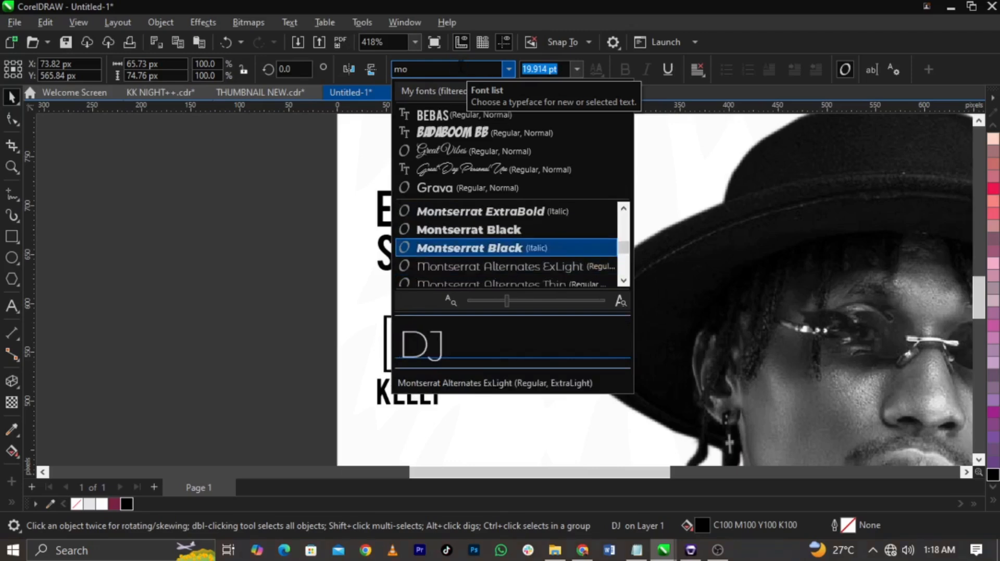
key("Up")
key("Up")
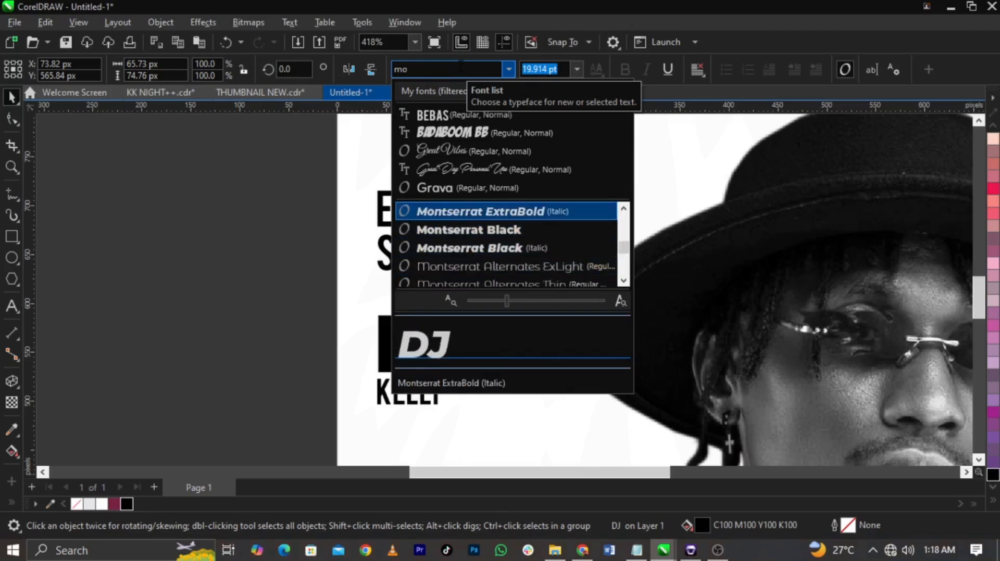
key("Return")
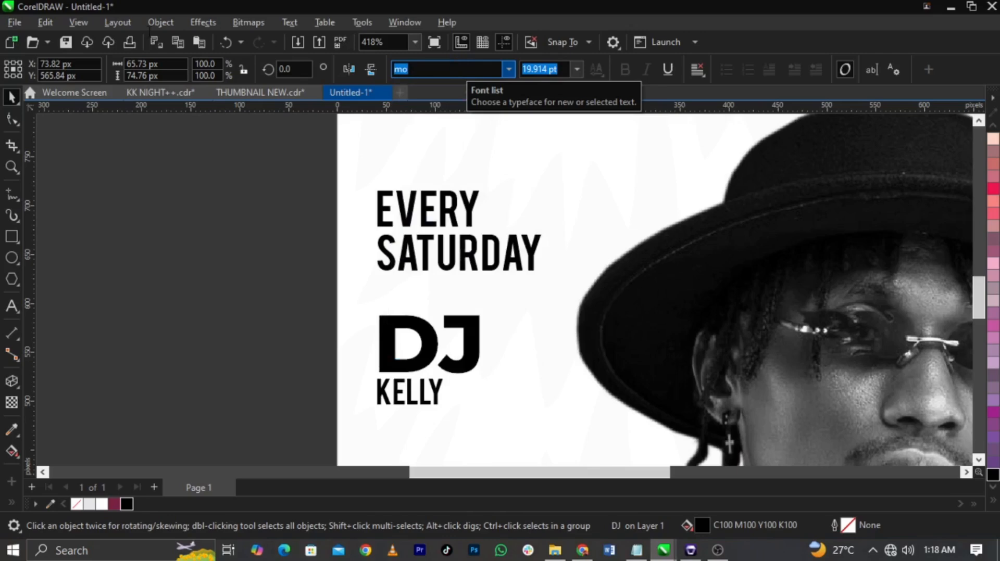
Step: Enlarge the DJ's name and shrink DJ so both are about 81 px wide, and move them up slightly
scroll(437, 393, "up", 1)
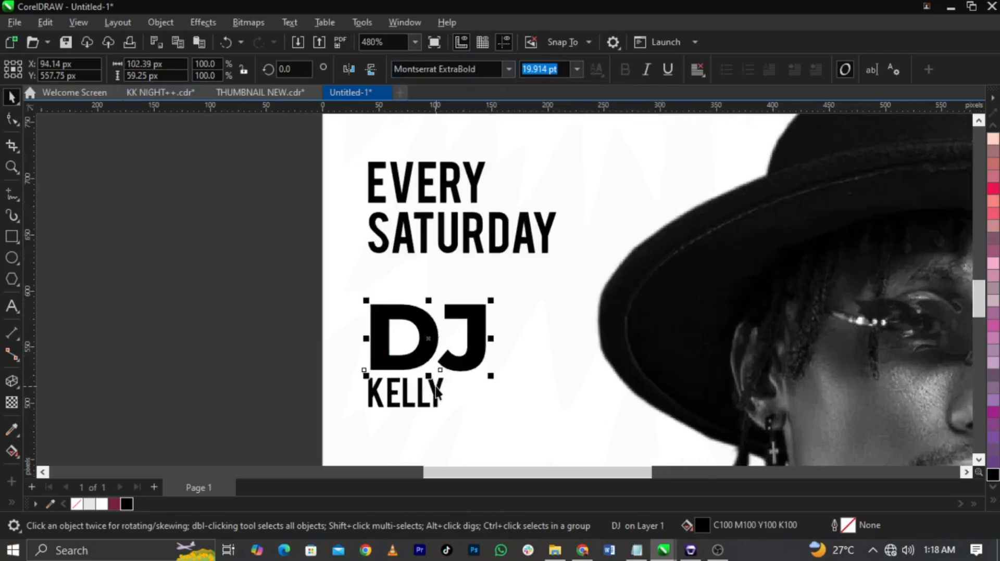
scroll(438, 388, "up", 2)
left_click(440, 406)
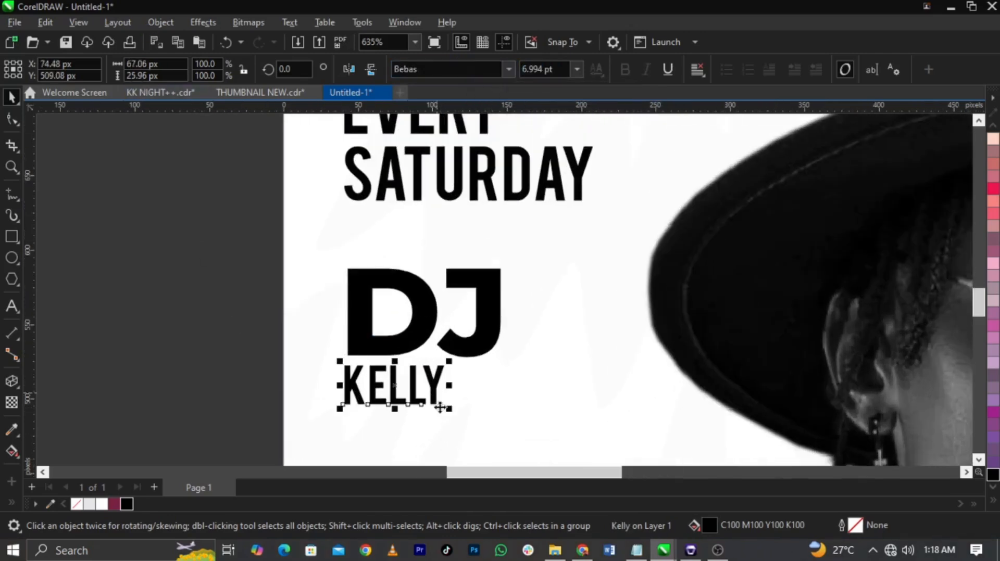
left_click_drag(451, 410, 464, 392)
left_click(484, 336, "shift")
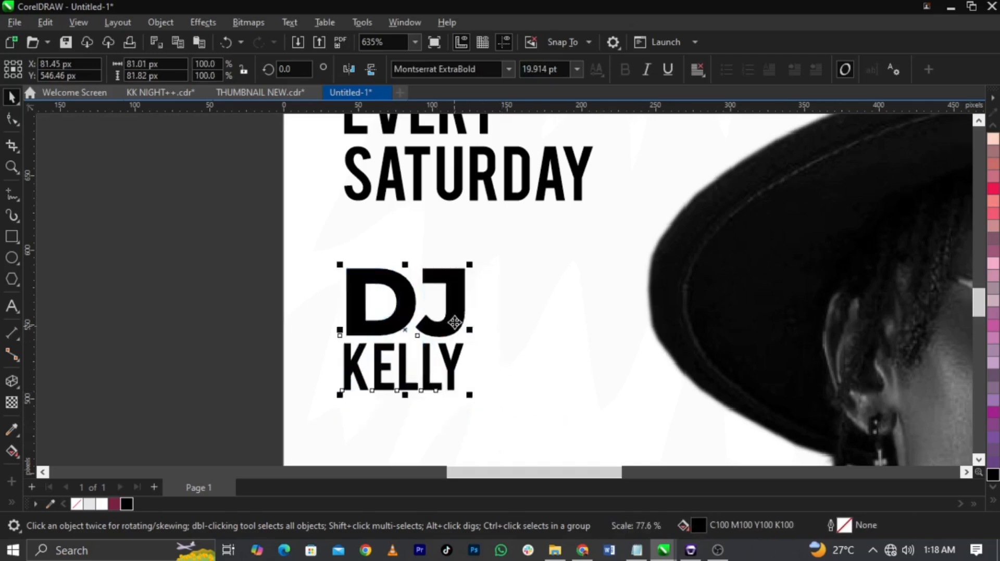
left_click_drag(455, 323, 454, 312)
Step: Set the DJ's name in Montserrat ExtraBold and convert it to uppercase
left_click(458, 360)
left_click(453, 359)
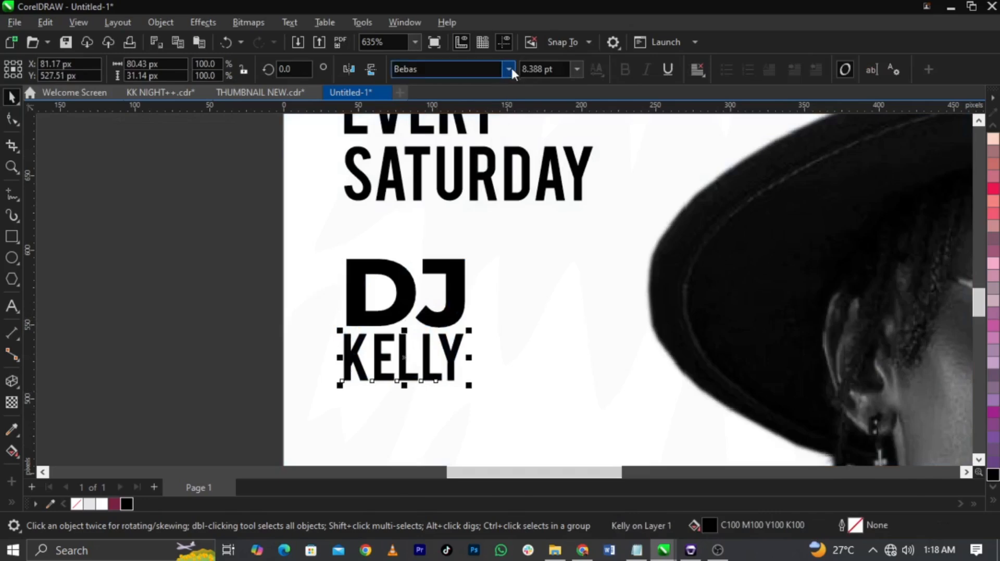
left_click(510, 68)
left_click(489, 116)
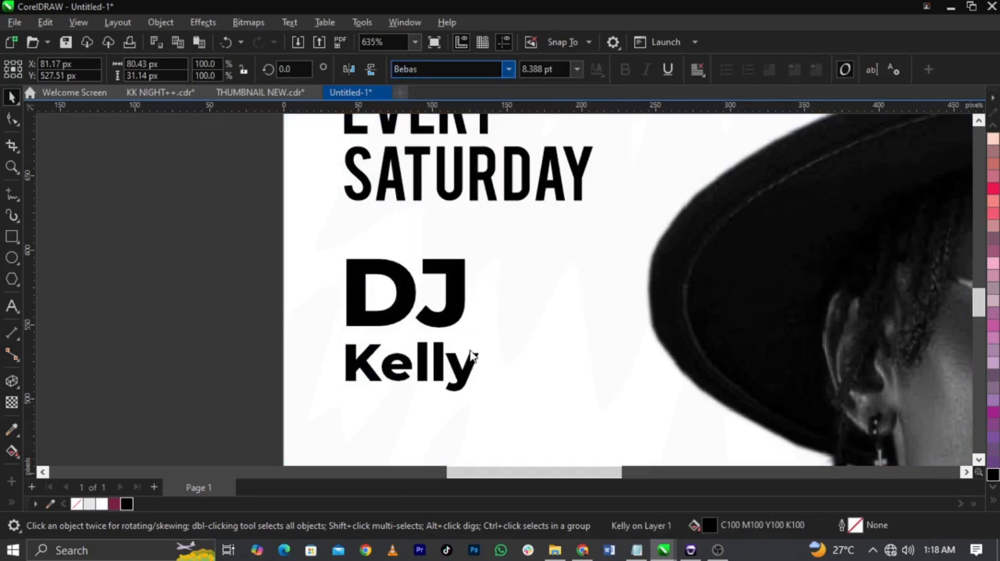
left_click(464, 374)
double_click(464, 374)
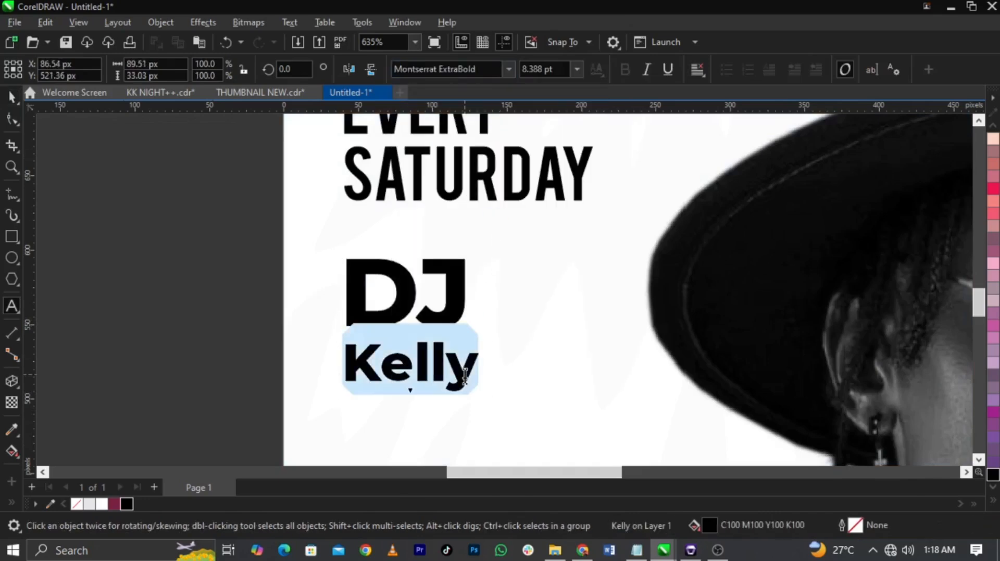
key("shift+F3")
left_click(490, 326)
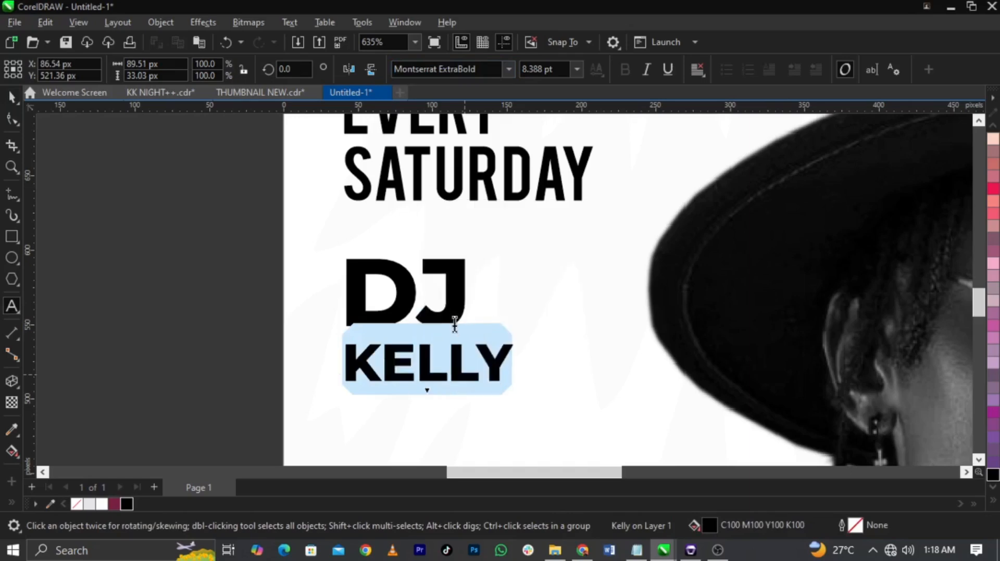
Step: Scale the name to match DJ at about 82 px wide, tighten their gap, and move both up beneath SATURDAY
key("ctrl+space")
left_click(452, 315)
left_click(496, 358)
left_click_drag(516, 386, 474, 397)
left_click_drag(461, 354, 461, 347)
left_click(459, 306, "shift")
left_click_drag(458, 305, 459, 294)
scroll(459, 293, "down", 4)
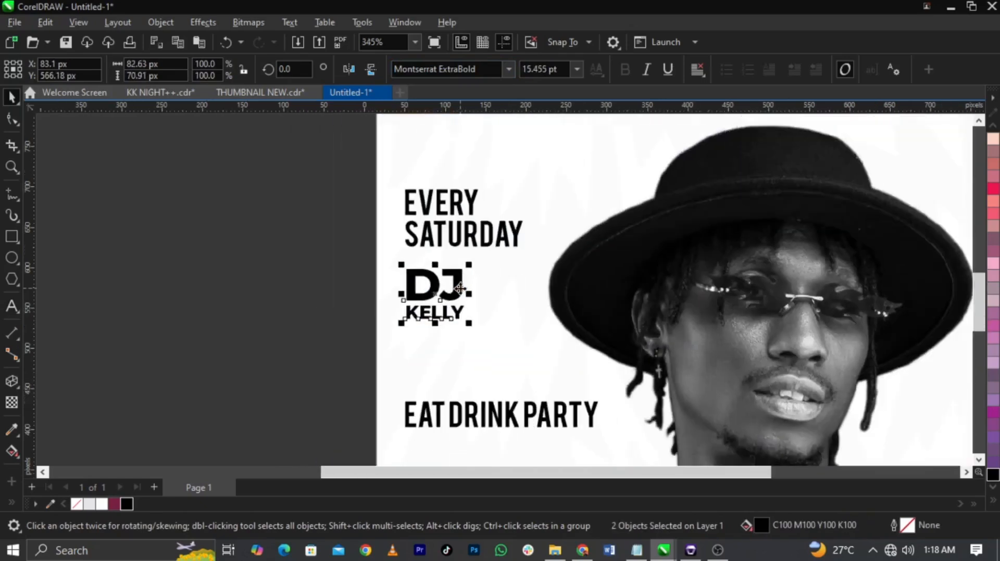
Step: Break EAT DRINK PARTY into three lines, one word per line
left_click(329, 204)
key("z")
left_click_drag(328, 188, 679, 431)
key("space")
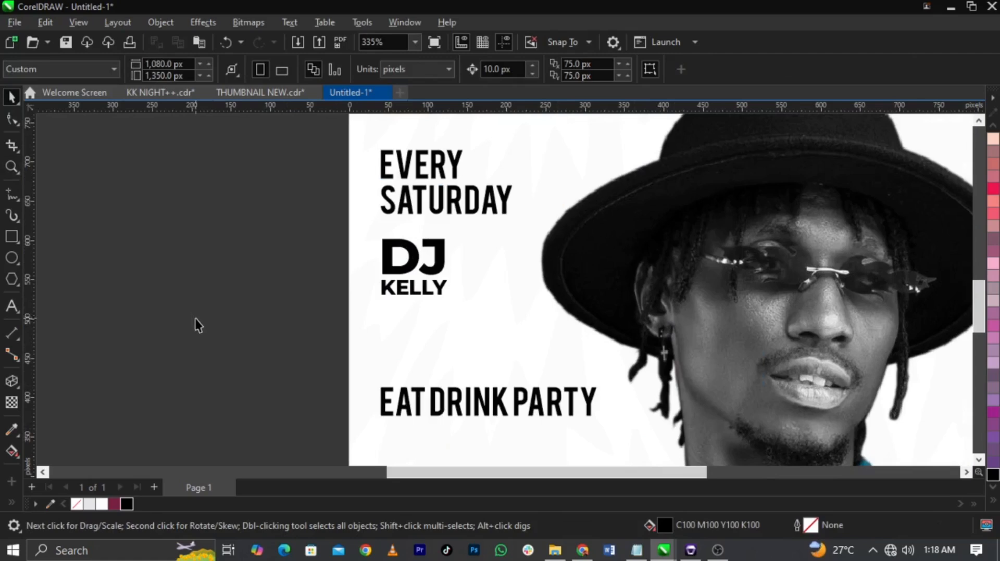
left_click(470, 413)
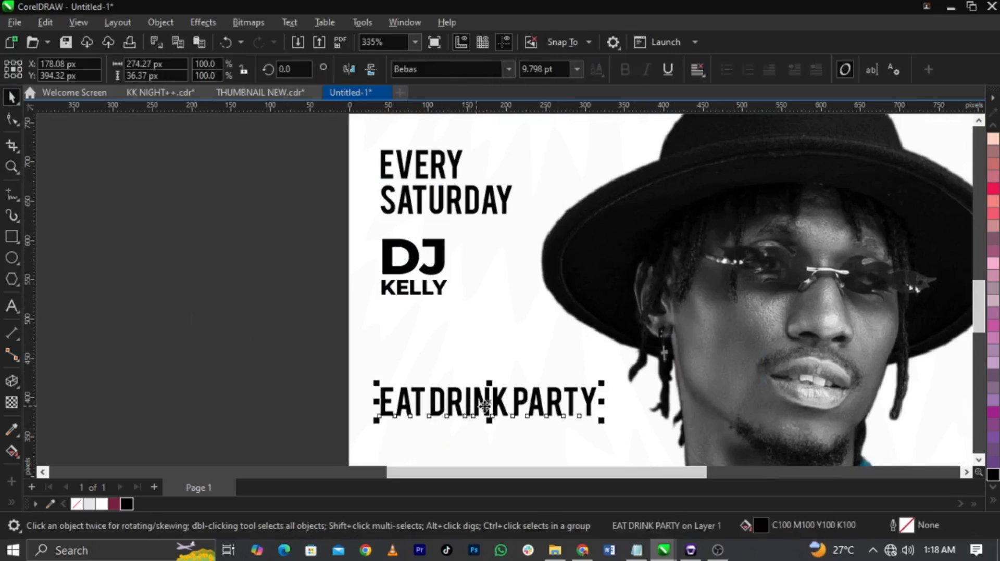
scroll(488, 407, "up", 1)
double_click(491, 404)
left_click(419, 402)
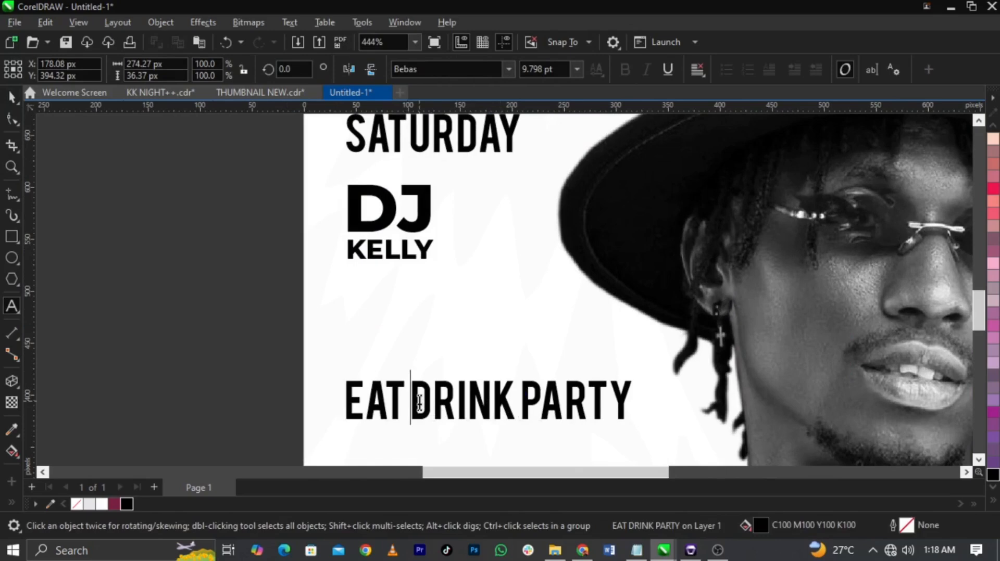
key("Return")
key("Return")
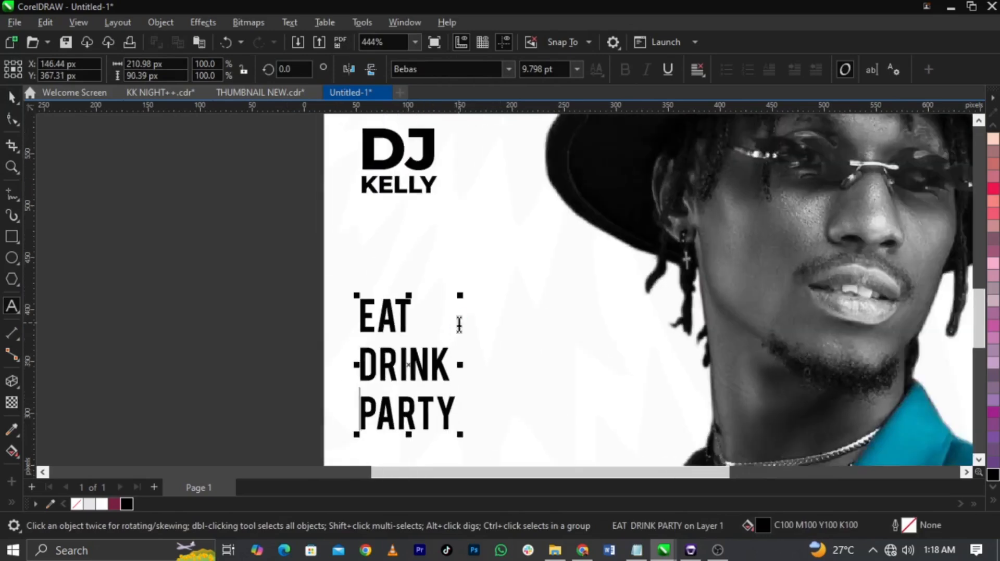
scroll(438, 326, "down", 1)
key("Escape")
Step: Move the stacked EAT DRINK PARTY text up beneath the DJ's name
left_click_drag(419, 299, 419, 268)
scroll(423, 265, "down", 1)
left_click(313, 295)
key("F2")
left_click_drag(313, 363, 555, 125)
Step: Set EAT DRINK PARTY in Britanica-Bold, tighten its line spacing with the Shape tool, and move it up slightly
left_click(514, 354)
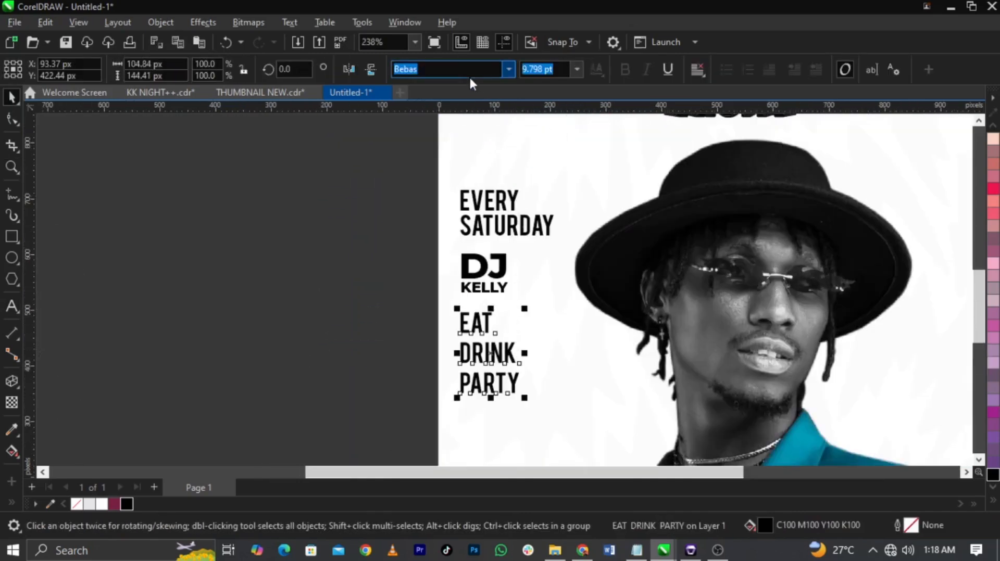
type("b")
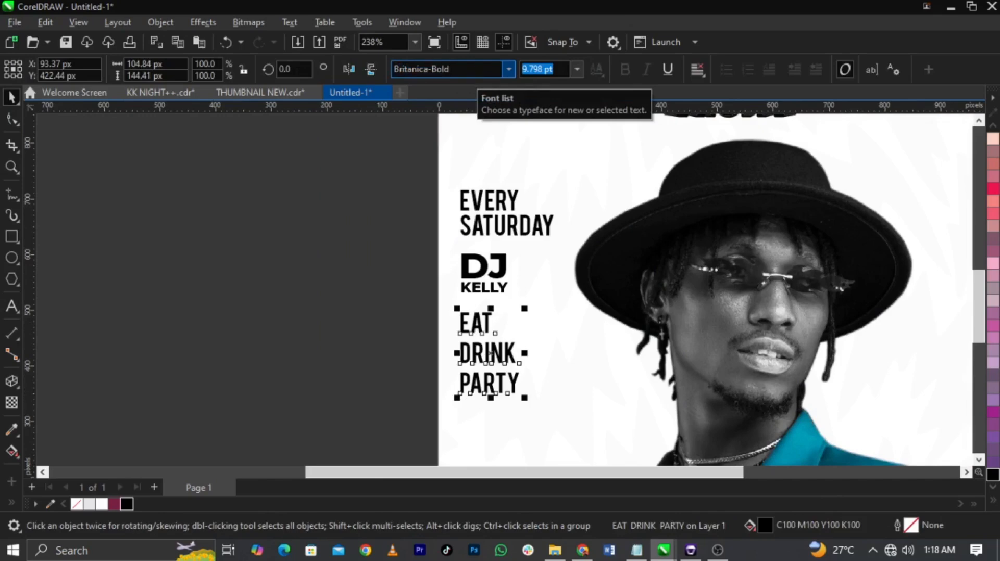
key("F10")
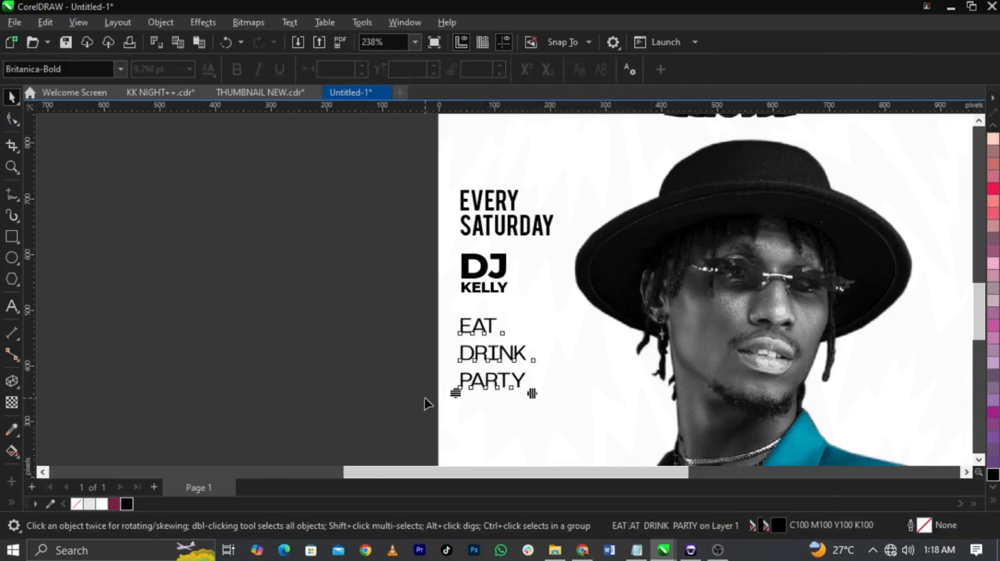
scroll(423, 400, "up", 1)
left_click_drag(471, 361, 471, 363)
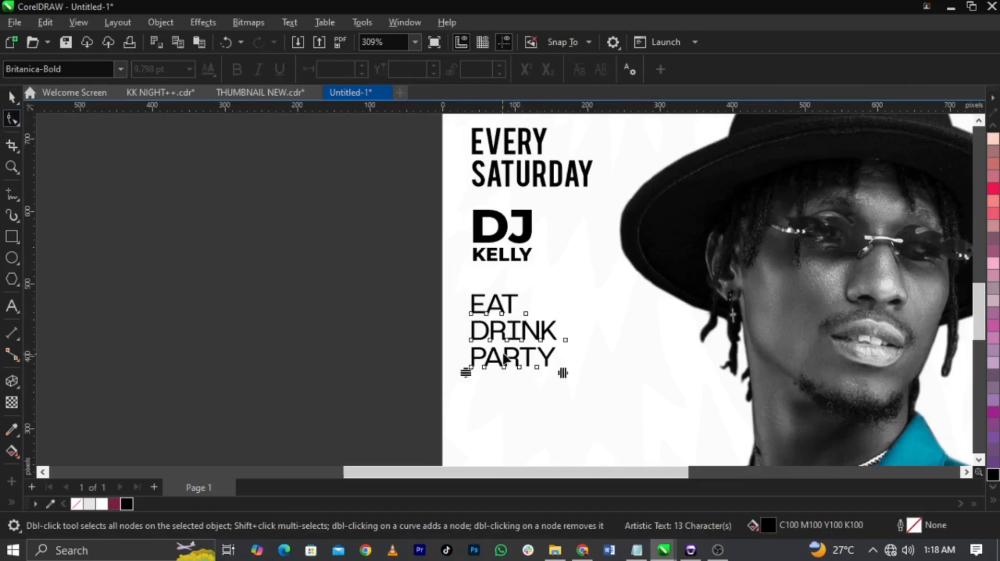
key("space")
left_click_drag(530, 323, 530, 315)
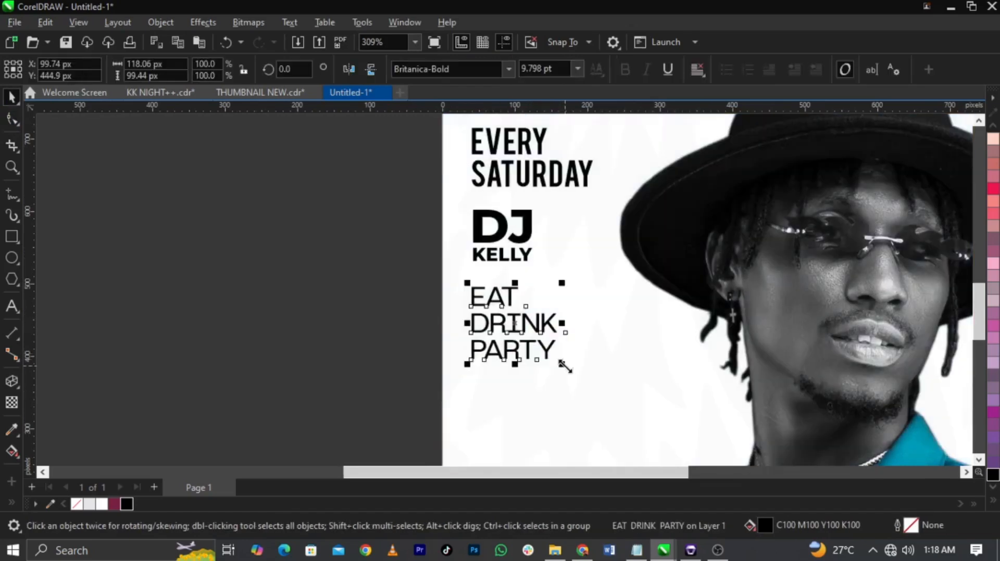
Step: Try to set all five event and DJ text objects in Bebas together
left_click(346, 369)
scroll(346, 370, "down", 2)
key("z")
left_click_drag(290, 130, 673, 459)
key("space")
left_click_drag(357, 409, 546, 166)
left_click(522, 70)
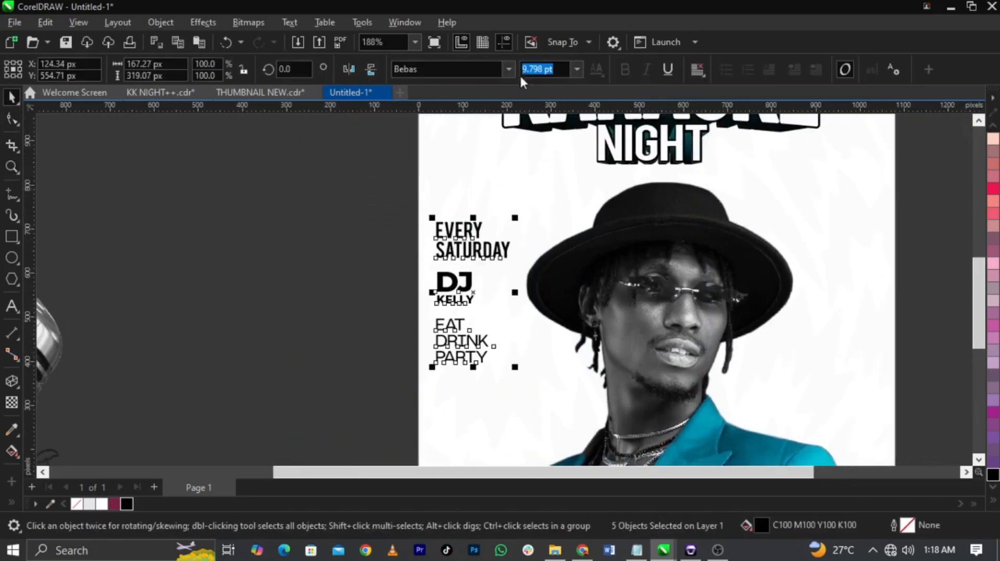
type("Be")
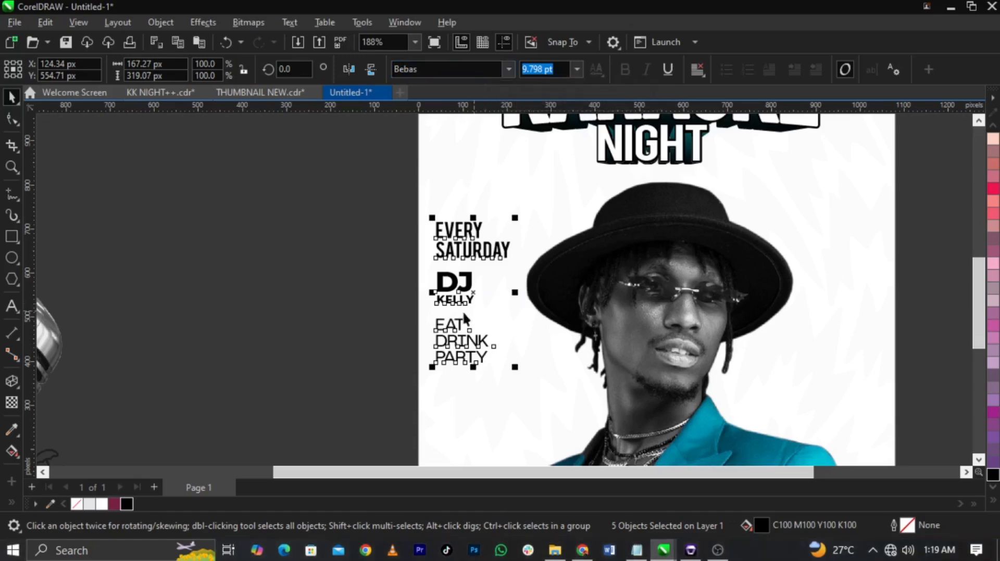
Step: Set only the EAT DRINK PARTY text in Bebas
left_click(398, 326)
scroll(458, 350, "up", 2)
left_click(474, 348)
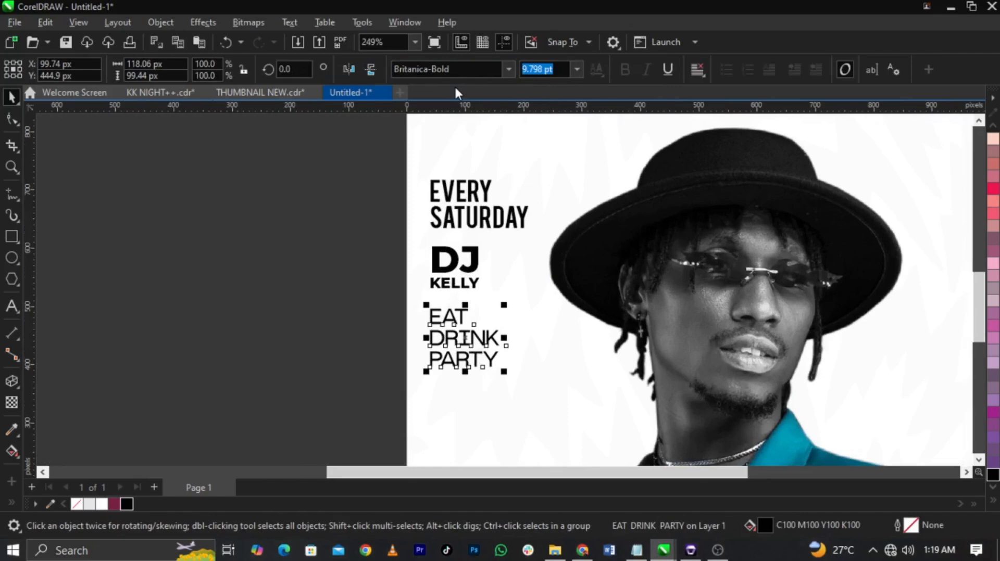
left_click(452, 69)
type("Bebas")
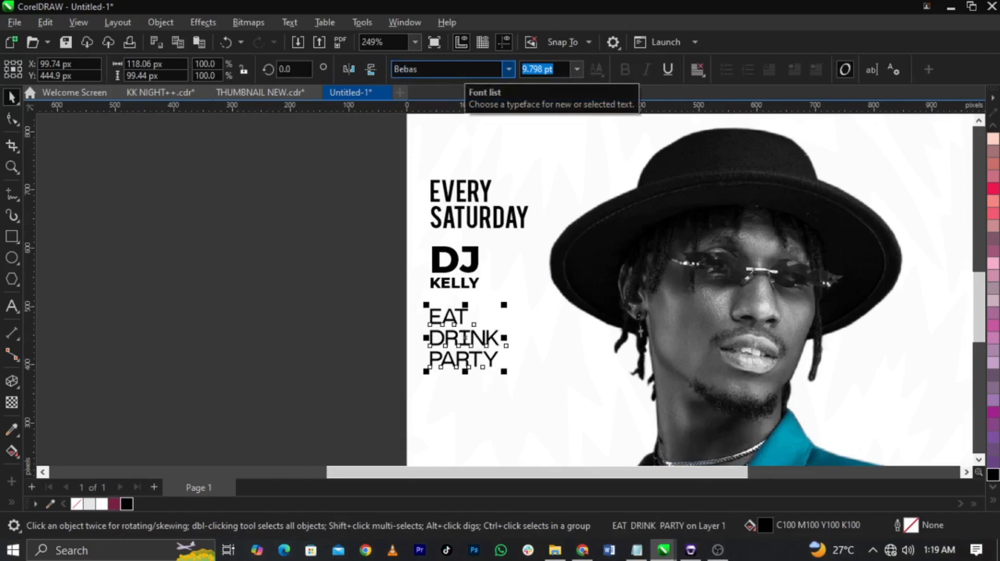
scroll(465, 338, "up", 2)
Step: Undo the sideways shift of EAT DRINK PARTY and move the text slightly lower under the DJ's name
mouse_move(468, 355)
left_mouse_down()
mouse_move(476, 375)
mouse_move(475, 353)
left_mouse_up()
key("ctrl+z")
scroll(473, 338, "up", 1)
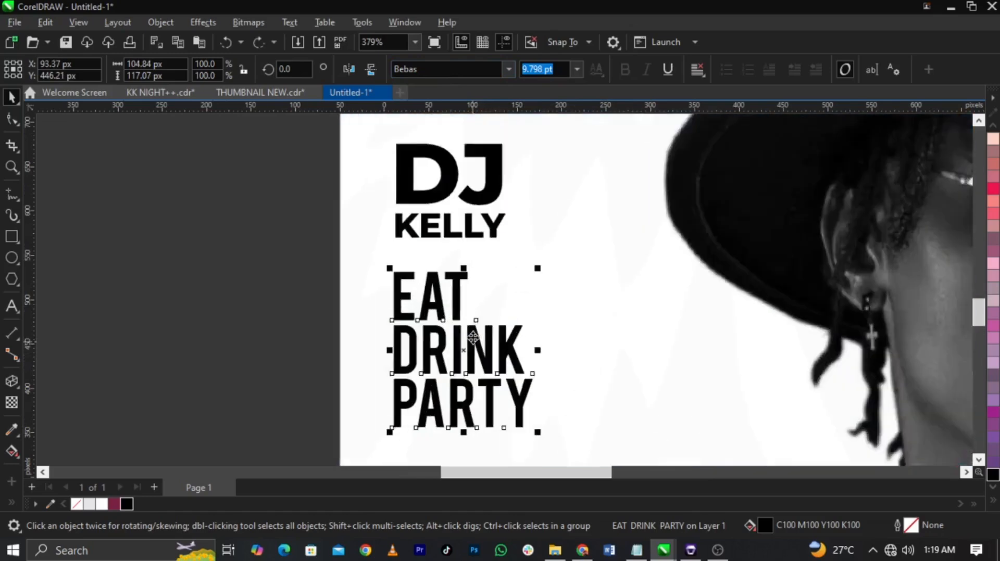
scroll(473, 337, "up", 2)
left_click_drag(458, 301, 459, 307)
Step: Draw a thin black divider rectangle about 154 by 0.8 px beneath SATURDAY and place a copy beneath the DJ's name
scroll(469, 327, "down", 2)
scroll(509, 181, "up", 2)
left_click(266, 238)
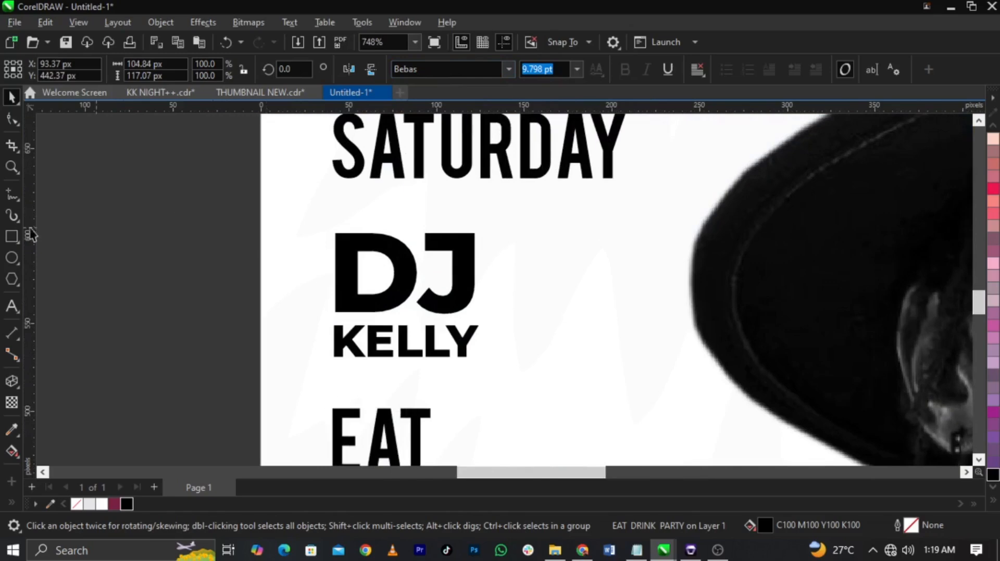
left_click(12, 236)
left_click_drag(335, 199, 607, 200)
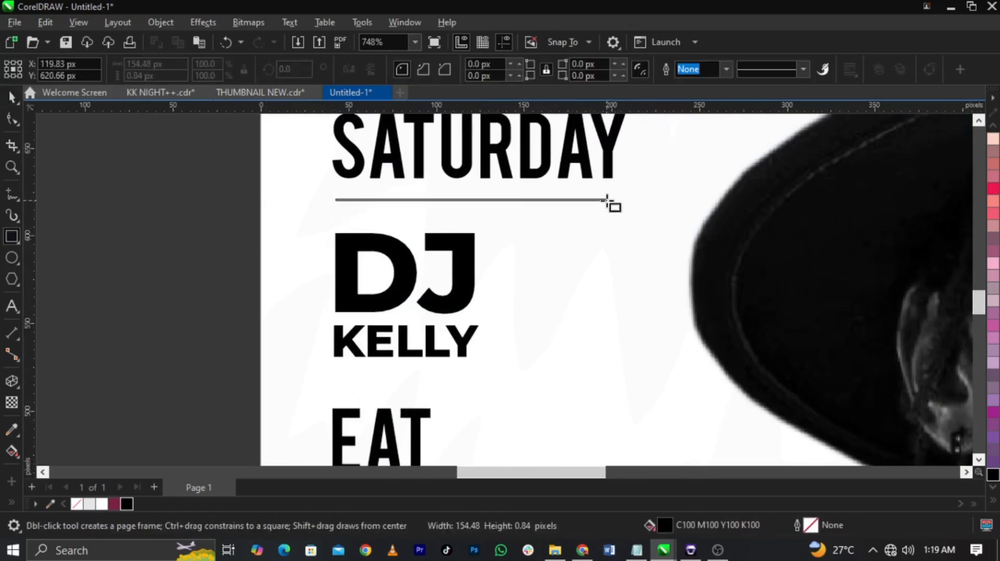
key("space")
left_click_drag(517, 201, 506, 387)
right_click(505, 388)
scroll(472, 259, "down", 3)
left_click(324, 276)
scroll(339, 281, "down", 1)
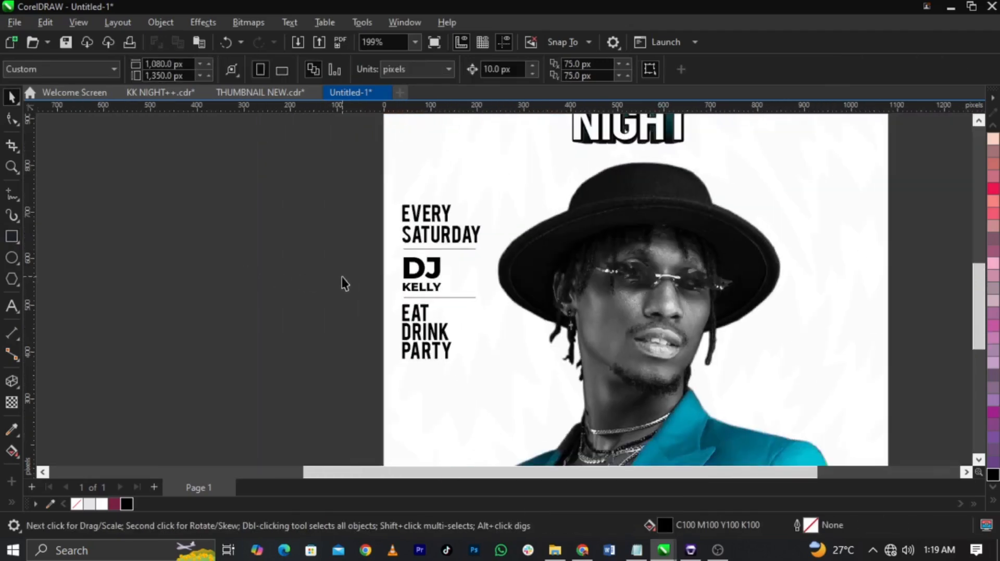
Step: Shorten both divider lines together to about 100 px wide, keeping them left-aligned with the text
key("z")
left_click_drag(315, 192, 604, 386)
key("space")
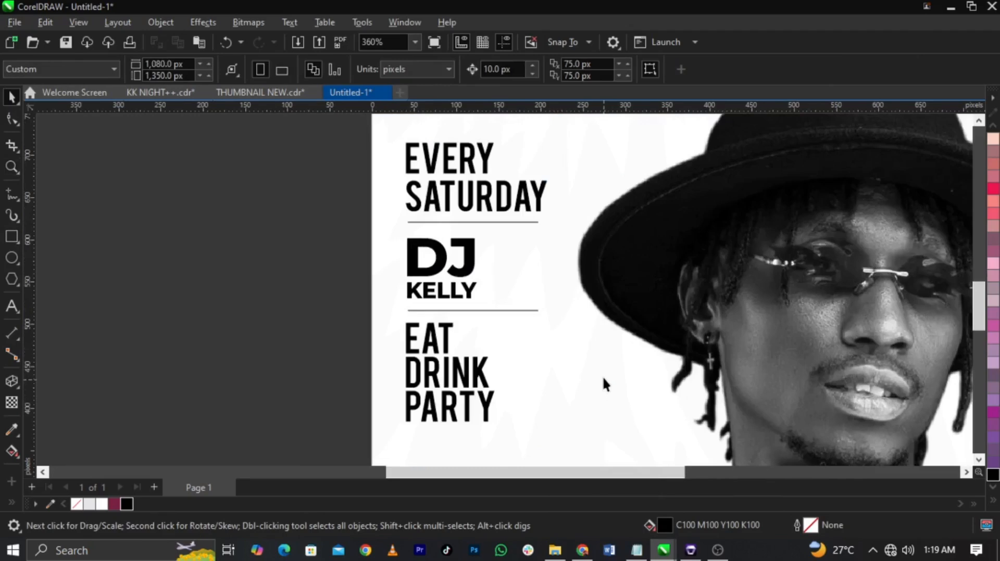
left_click(474, 222)
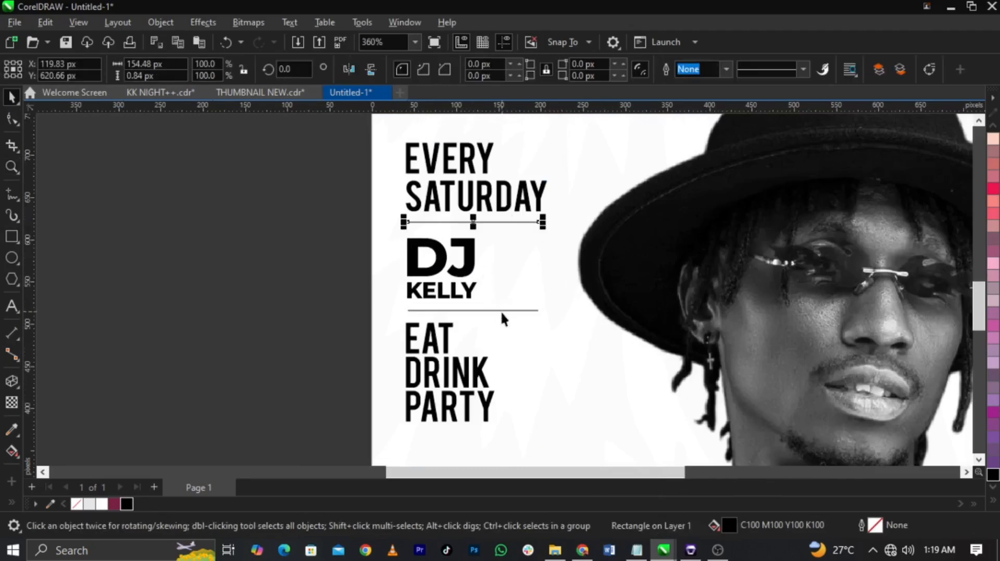
left_click(501, 311, "shift")
left_click_drag(542, 266, 498, 280)
left_click(327, 260)
Step: Shorten the word SATURDAY to SAT
scroll(495, 167, "up", 1)
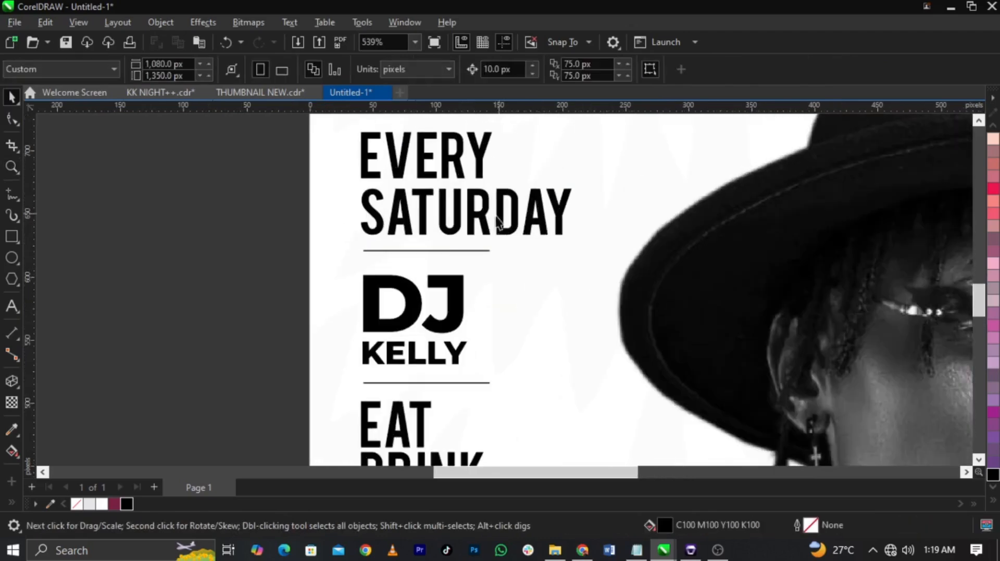
double_click(499, 228)
left_click_drag(438, 213, 575, 214)
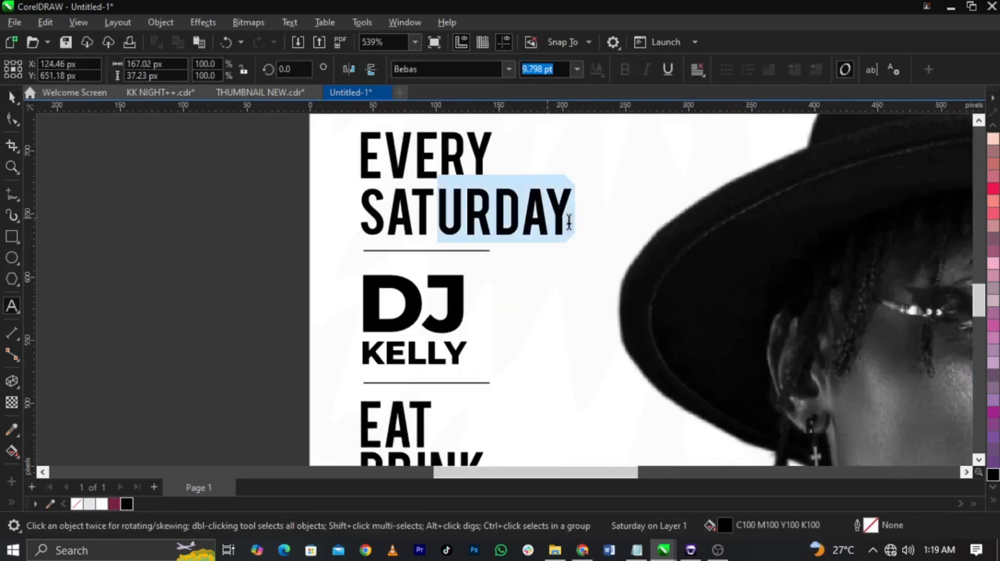
key("Delete")
key("ctrl+space")
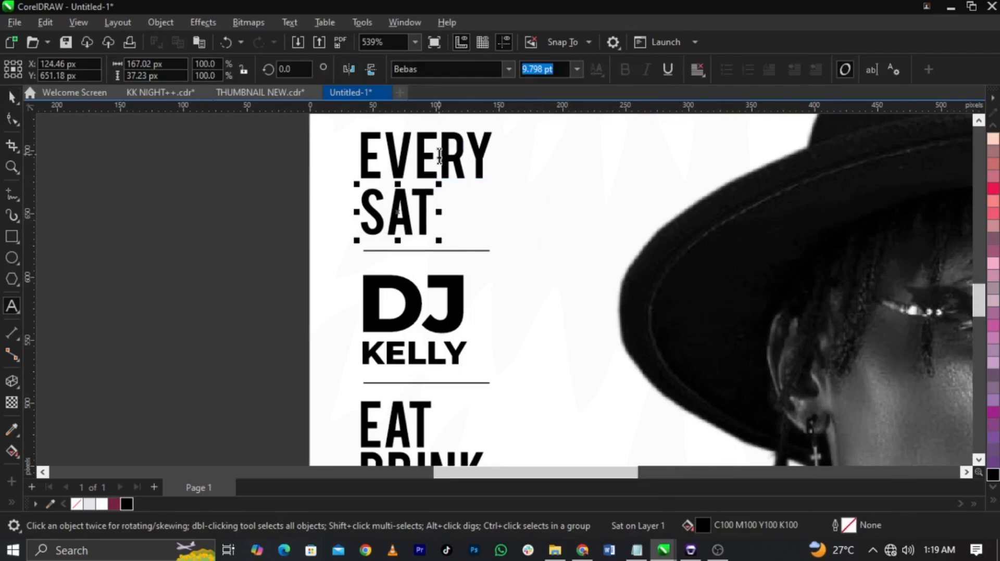
Step: Try resizing SAT, undo the change, and nudge the word very slightly upward beneath EVERY
scroll(438, 160, "up", 1)
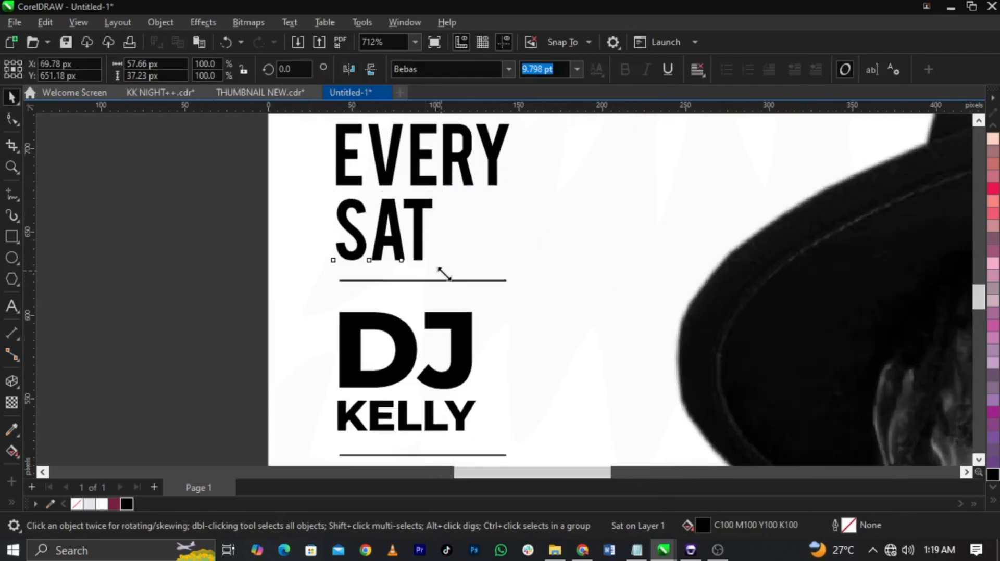
left_click_drag(445, 273, 451, 278)
key("ctrl+z")
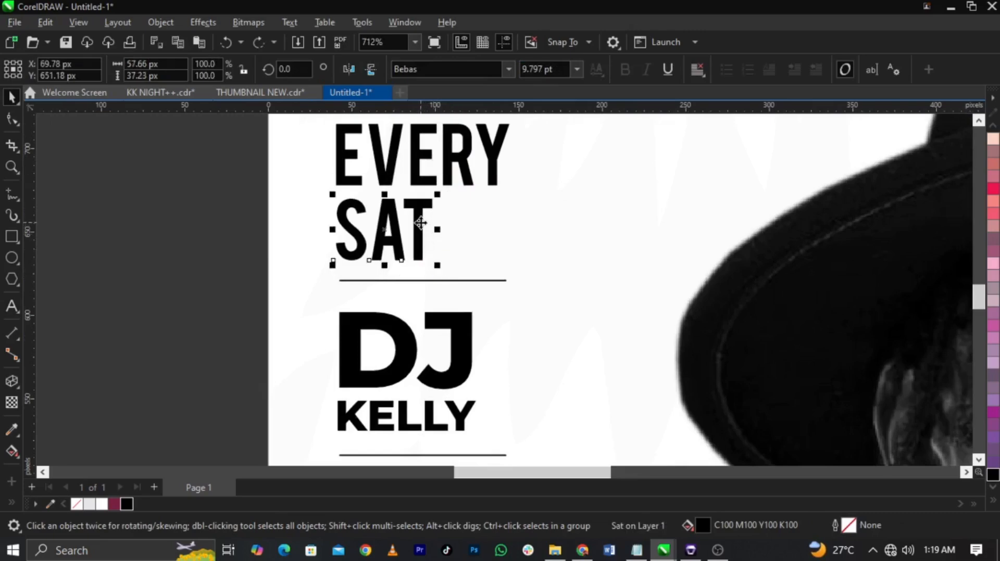
left_click_drag(420, 223, 423, 222)
scroll(437, 221, "down", 2)
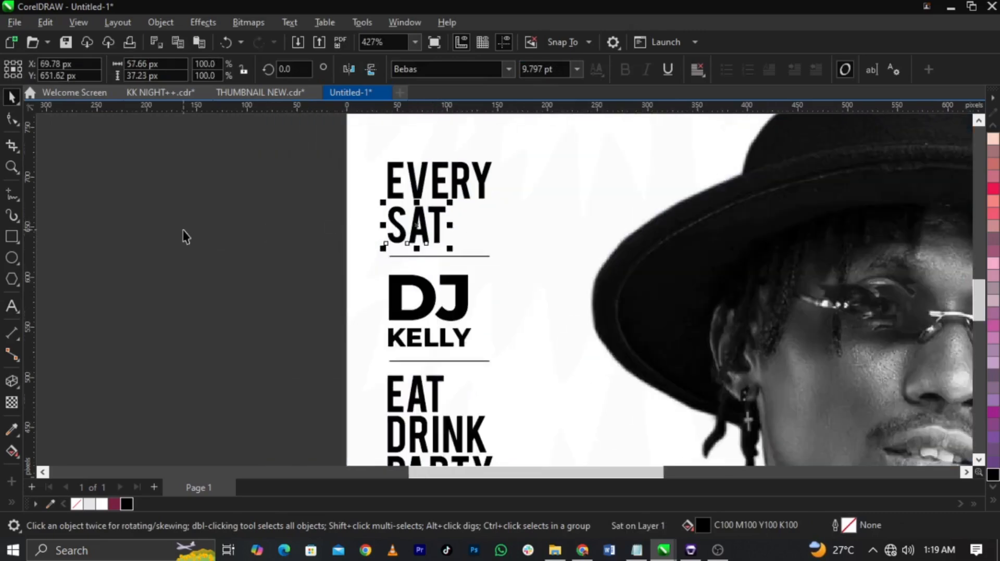
left_click(182, 229)
Step: Draw an open L-shaped bracket with a black outline above EVERY, about 26 px wide and 309 px down the text's left side
left_click(9, 196)
scroll(469, 212, "down", 1)
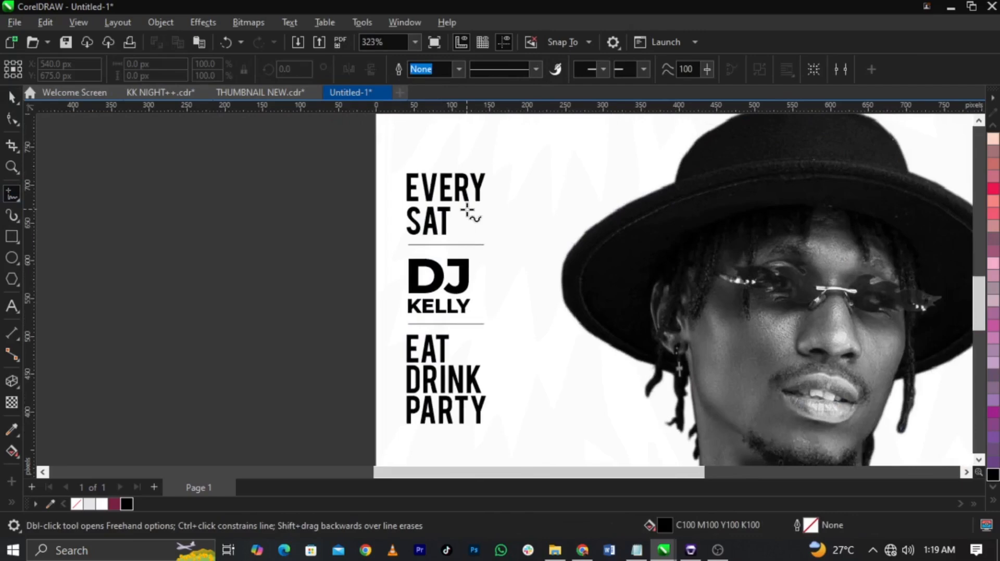
left_click(420, 156)
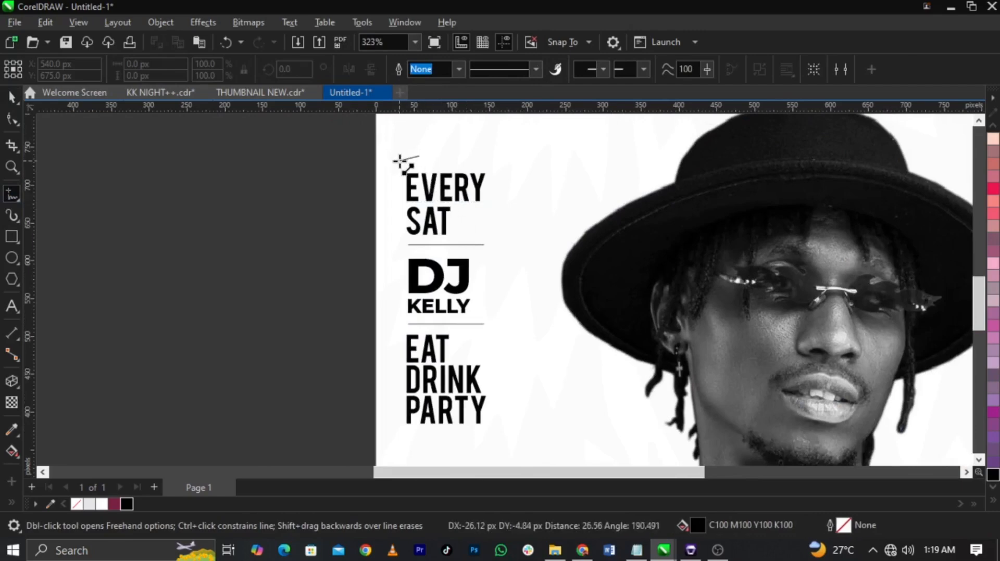
left_click(401, 157)
left_click(401, 156)
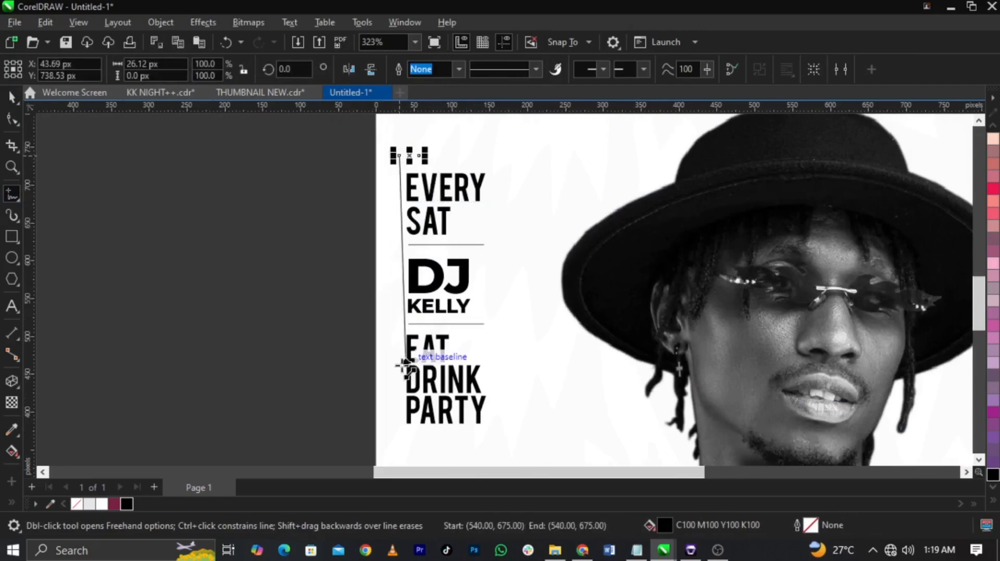
left_click(394, 392)
key("space")
right_click(128, 505)
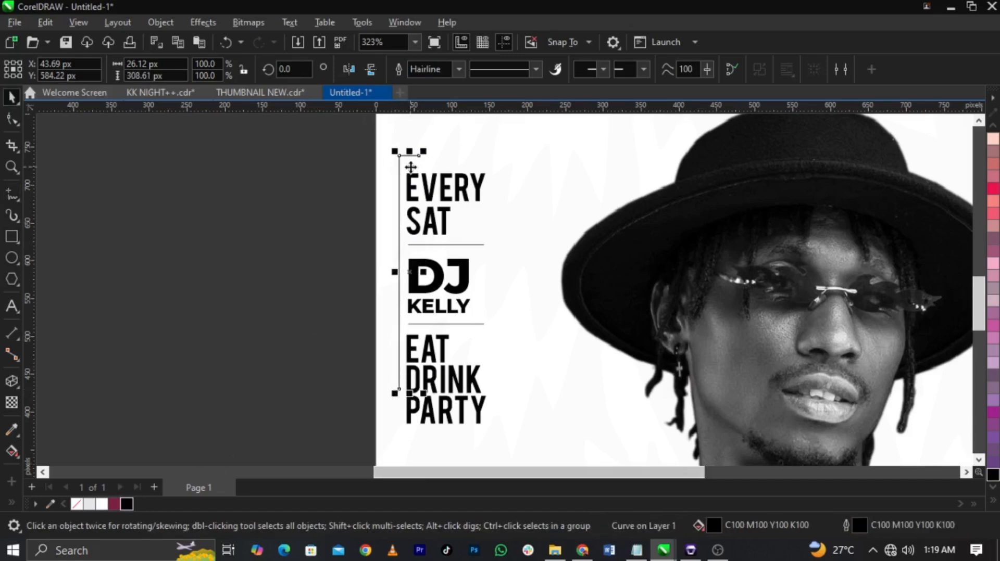
Step: Shift the L-shaped bracket slightly left, away from the event text
scroll(384, 254, "up", 3)
left_click_drag(388, 262, 384, 263)
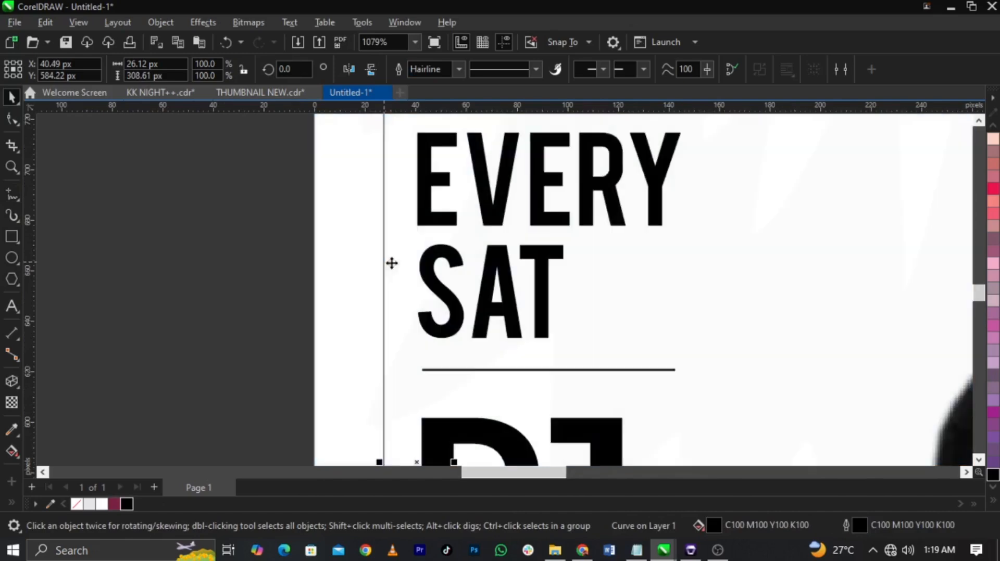
scroll(427, 231, "down", 4)
left_click(297, 245)
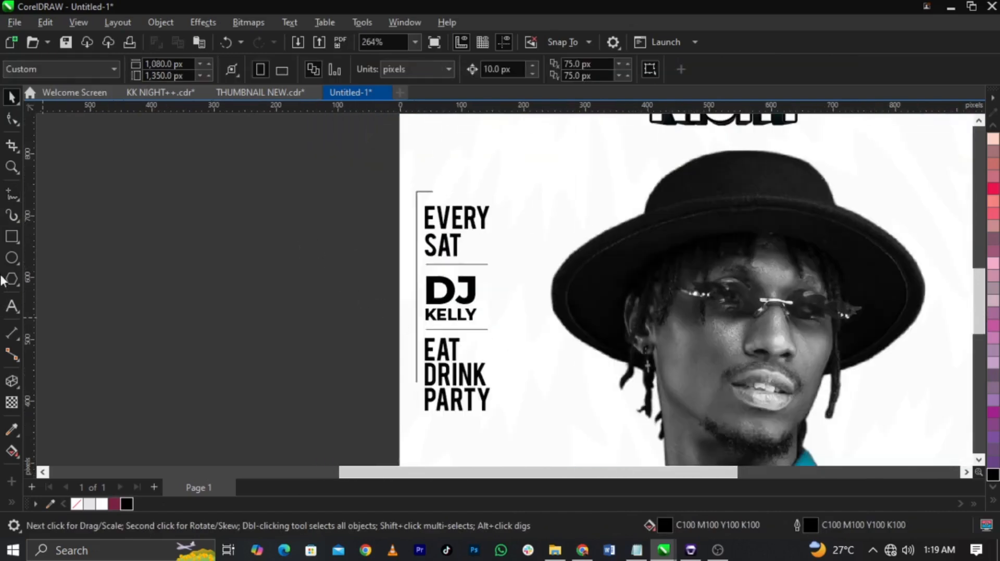
Step: Draw a second L-shaped bracket running about 156 px down beside EAT DRINK PARTY and about 123 px left beneath it
key("space")
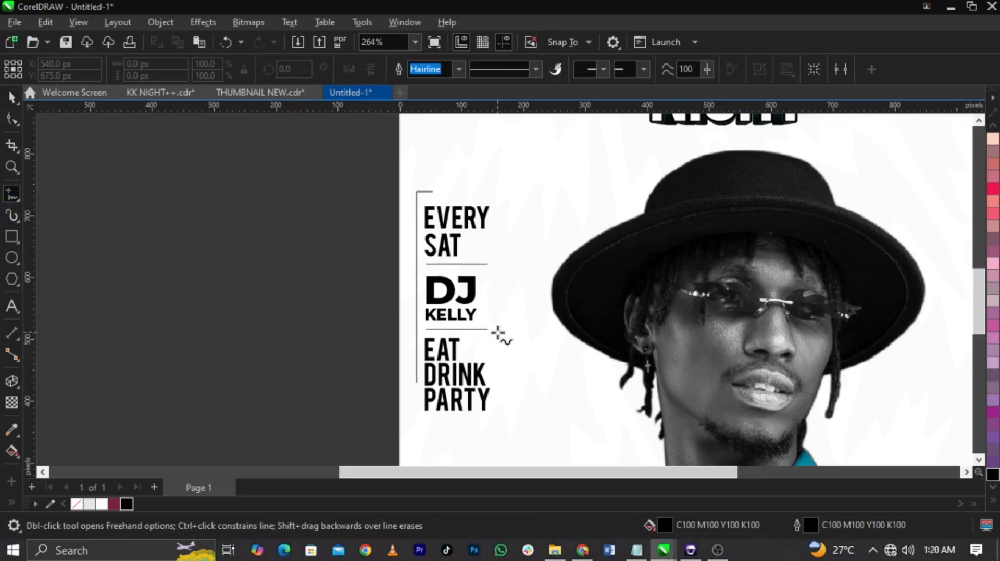
left_click(501, 425)
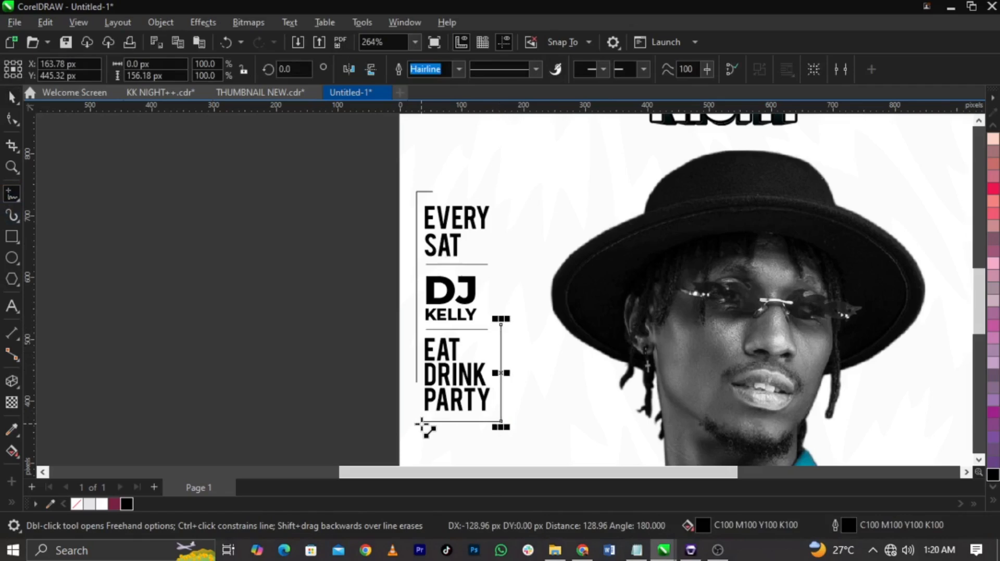
left_click(426, 426)
key("space")
left_click(319, 418)
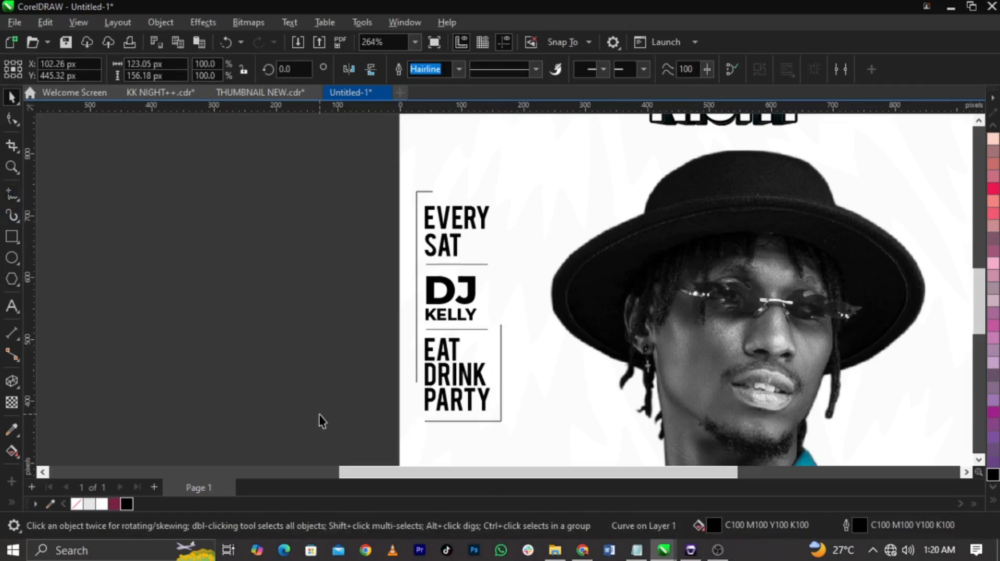
Step: Select the whole event text block with its dividers and brackets and move it slightly right and up
scroll(333, 312, "down", 2)
left_click_drag(475, 386, 507, 402)
scroll(457, 361, "up", 2)
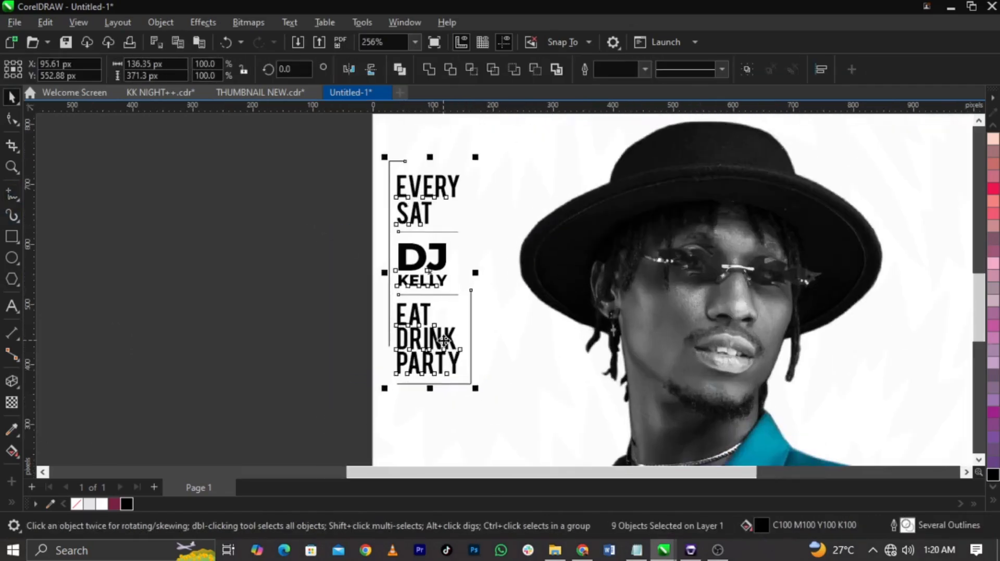
left_click_drag(443, 343, 457, 336)
scroll(392, 337, "down", 2)
left_click(268, 339)
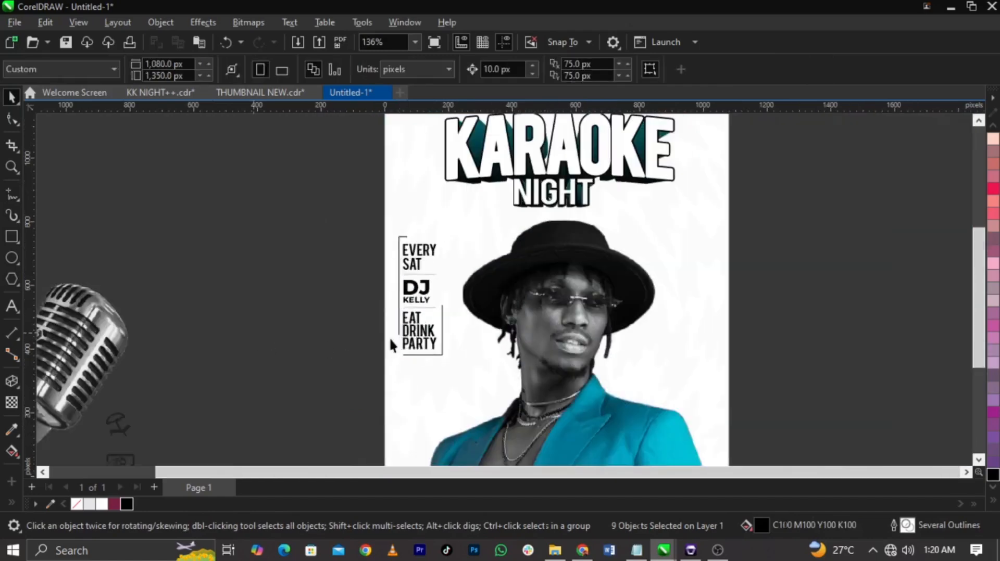
Step: Copy the WINE BAR, SPORT BAR, PUMP PRICE and GRILLS lines from Notepad and paste them as text right of the portrait
scroll(392, 344, "down", 1)
key("z")
left_click_drag(296, 204, 731, 459)
key("space")
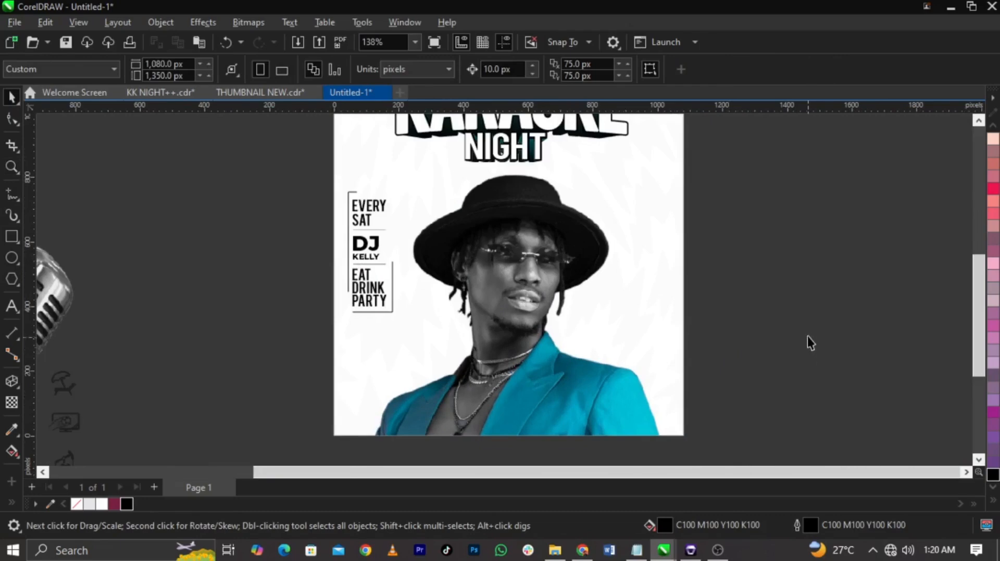
left_click(636, 550)
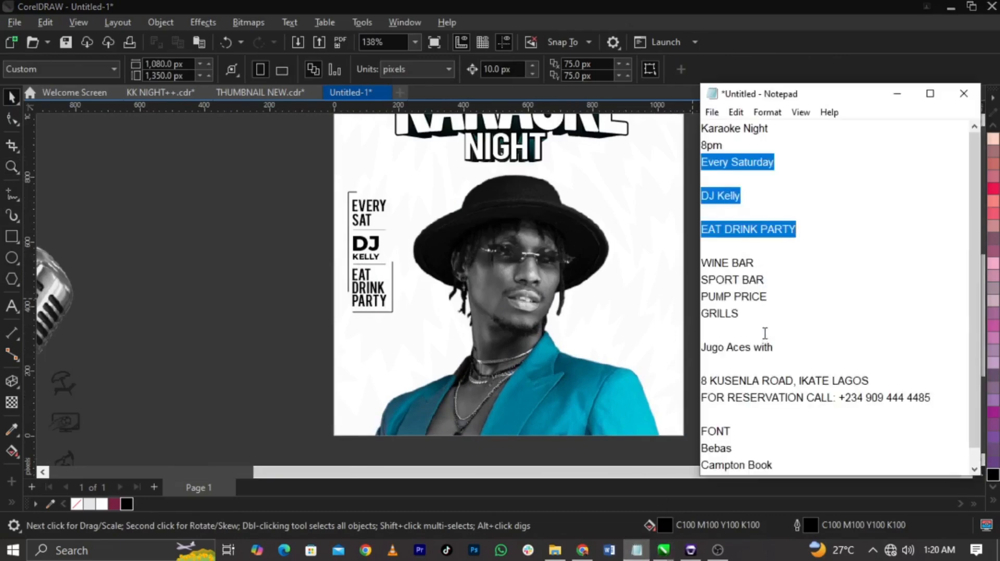
left_click_drag(763, 319, 671, 264)
key("ctrl+c")
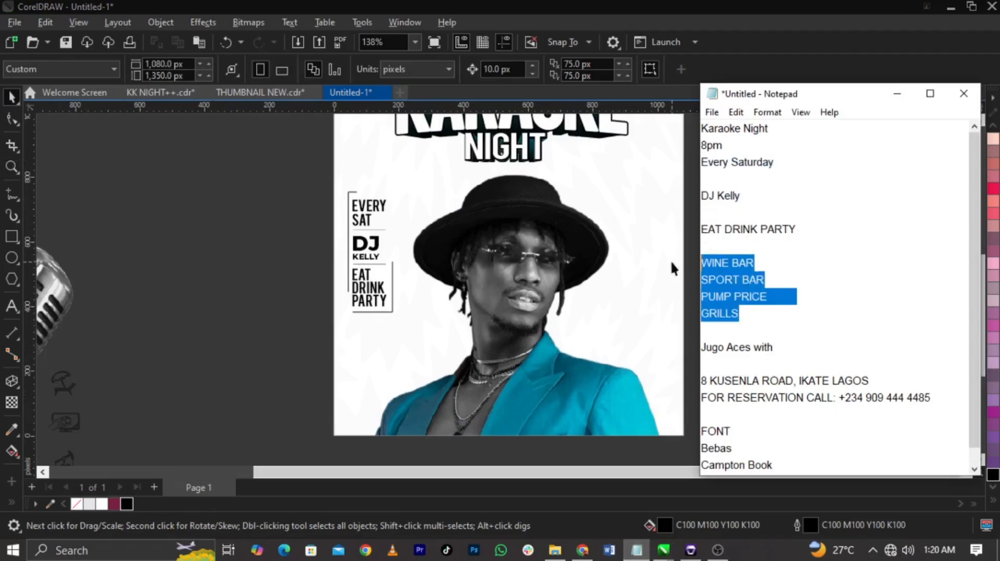
left_click(290, 348)
left_click(617, 312)
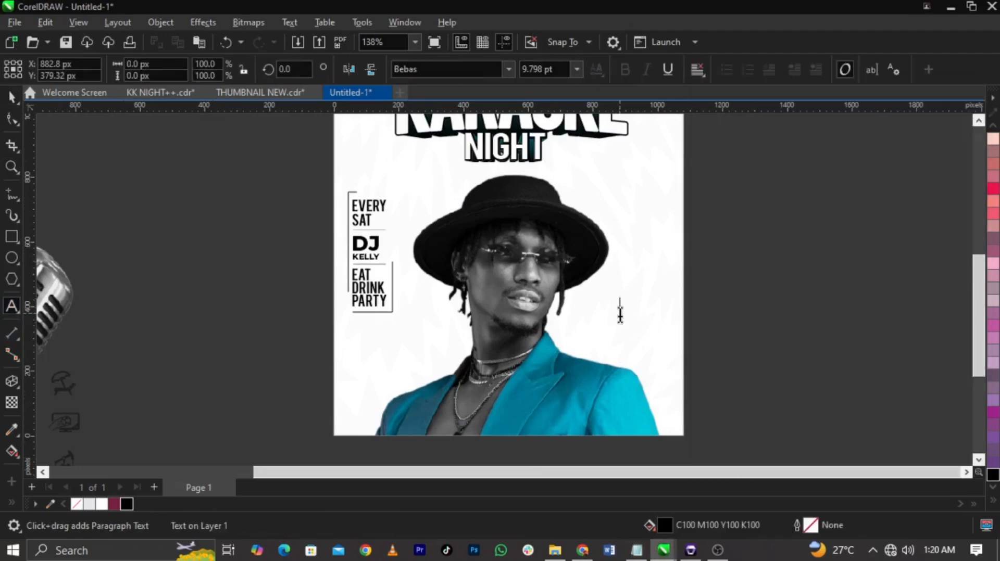
key("ctrl+v")
key("ctrl+space")
Step: Move the four-line services text up beside the hat and scale it down to fit within the page's right edge
left_click_drag(660, 310, 661, 249)
scroll(657, 245, "up", 3)
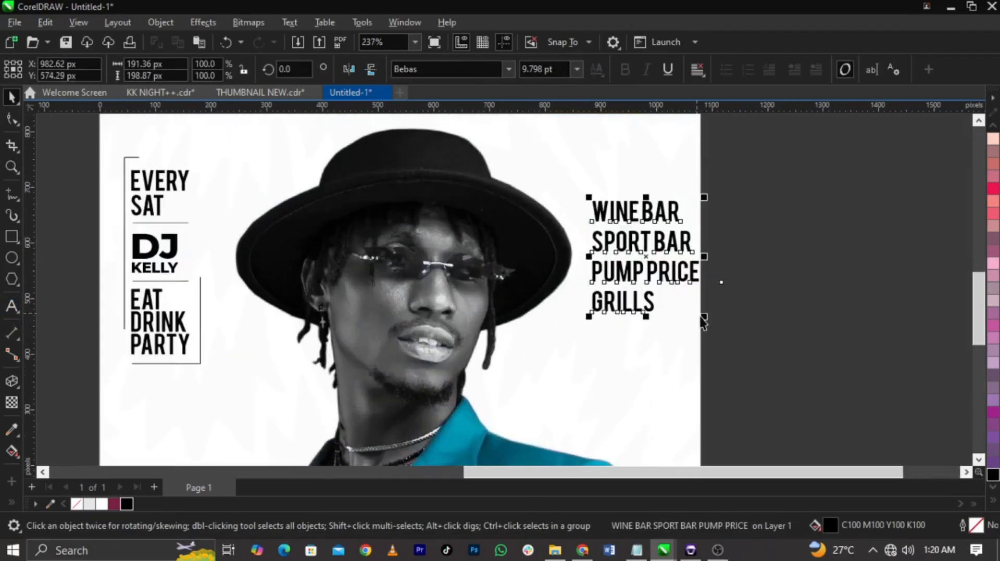
left_click_drag(705, 319, 690, 319)
left_click_drag(703, 272, 703, 252)
scroll(718, 252, "down", 2)
scroll(719, 253, "down", 1)
Step: Edit the PowerClip contents and shift the portrait slightly down and left, undoing the last adjustment
double_click(554, 295)
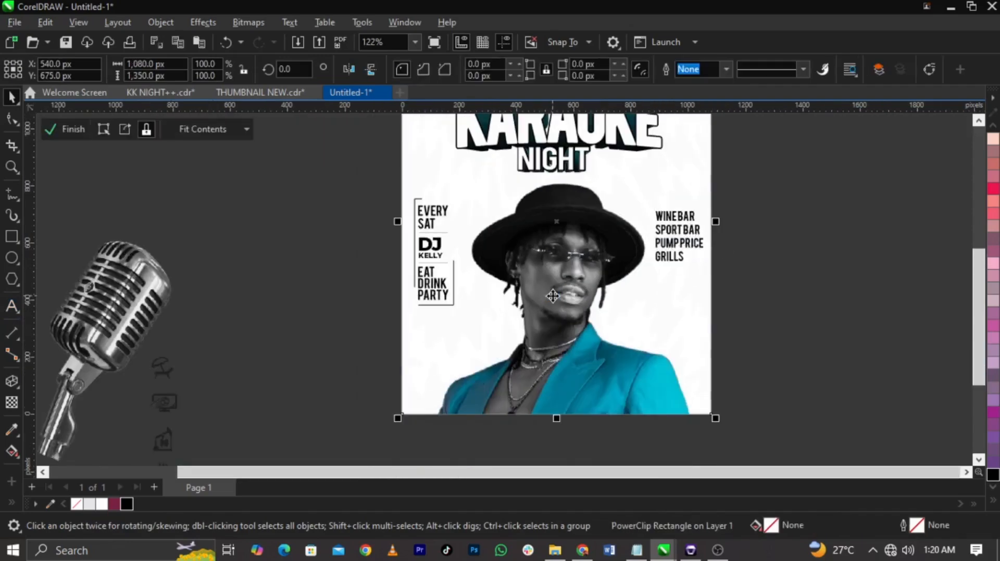
left_click(568, 284)
left_click_drag(567, 284, 567, 289)
left_click_drag(700, 184, 700, 182)
left_click_drag(608, 256, 598, 256)
key("ctrl+z")
left_click(829, 298, "ctrl")
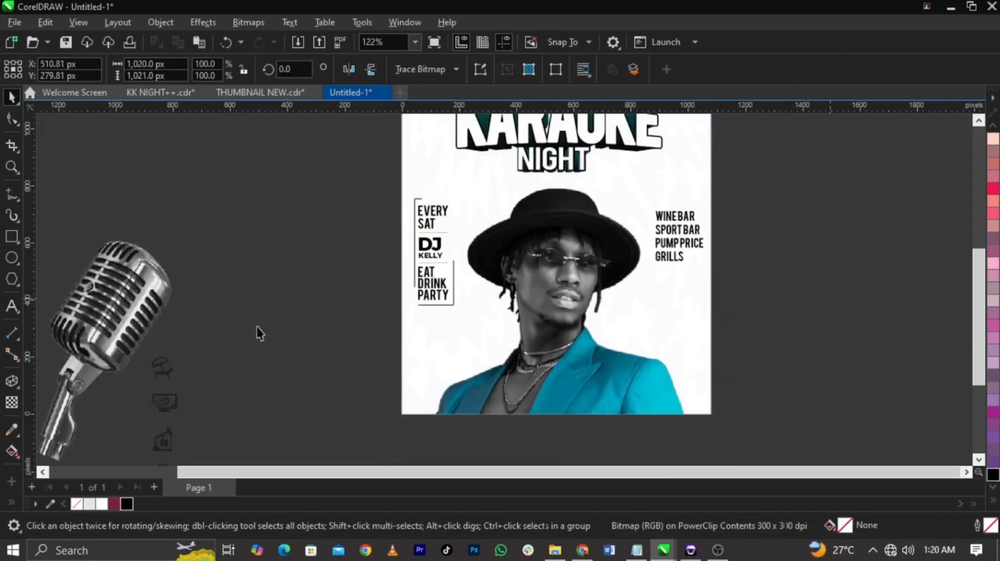
Step: Bring the four-icon column onto the page, scale it to about 39%, and place it left of the services text
left_click_drag(159, 392, 645, 220)
scroll(645, 221, "up", 5)
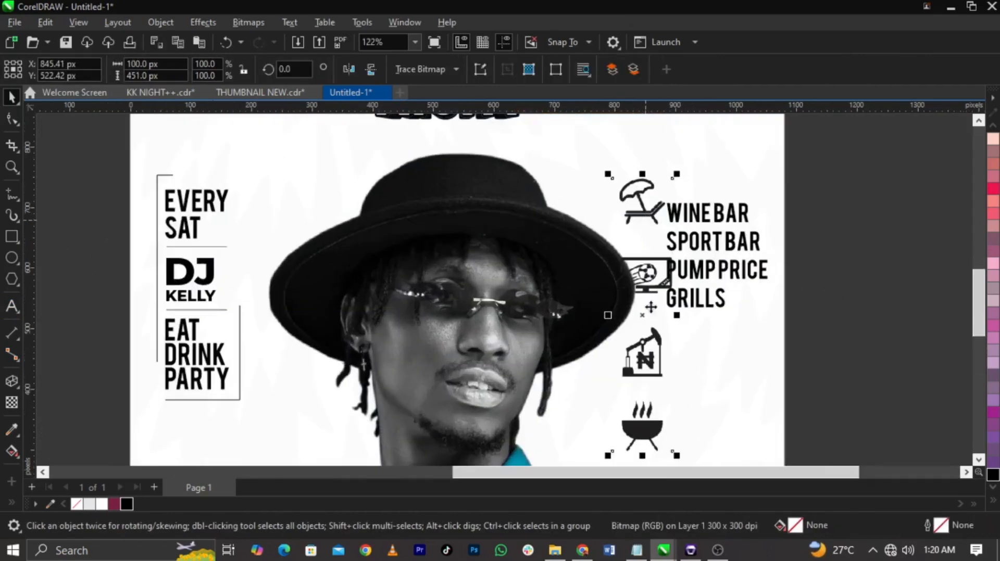
left_click_drag(609, 458, 650, 285)
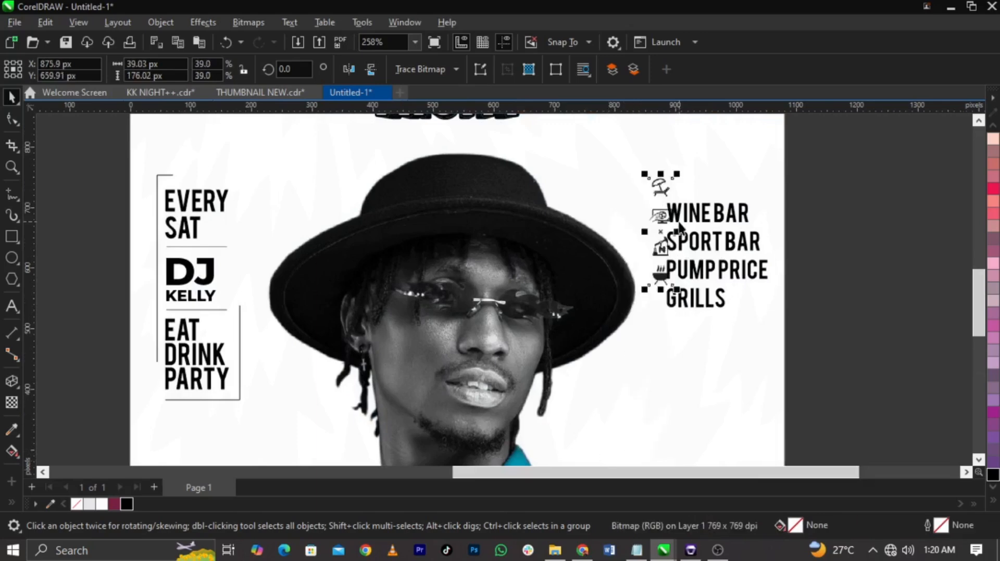
scroll(657, 234, "up", 3)
left_click_drag(643, 243, 688, 307)
Step: Scale the icons and services text together to about 190 by 153 px and move them closer to the page's right edge
left_click_drag(940, 172, 569, 409)
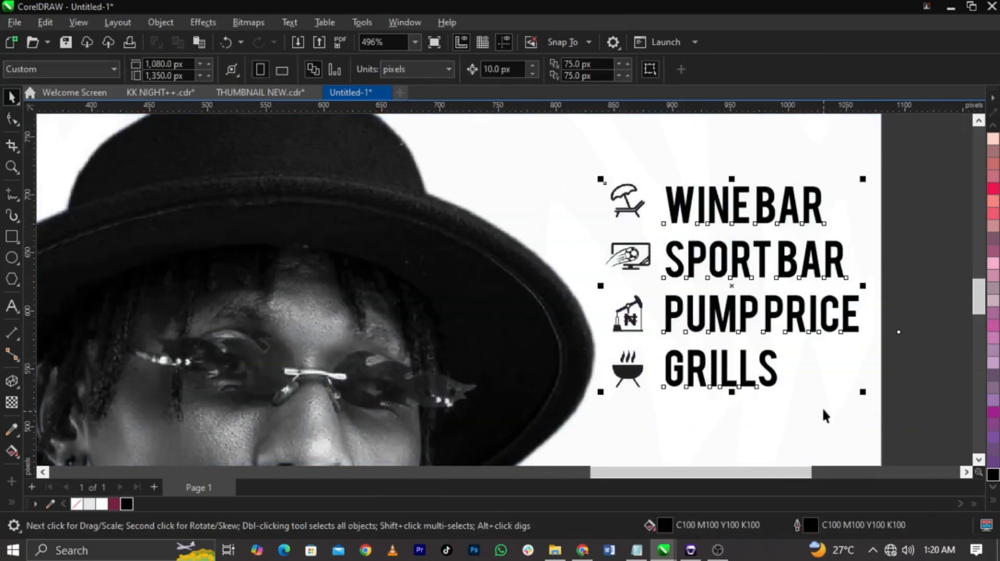
left_click_drag(864, 395, 832, 387)
scroll(832, 387, "down", 1)
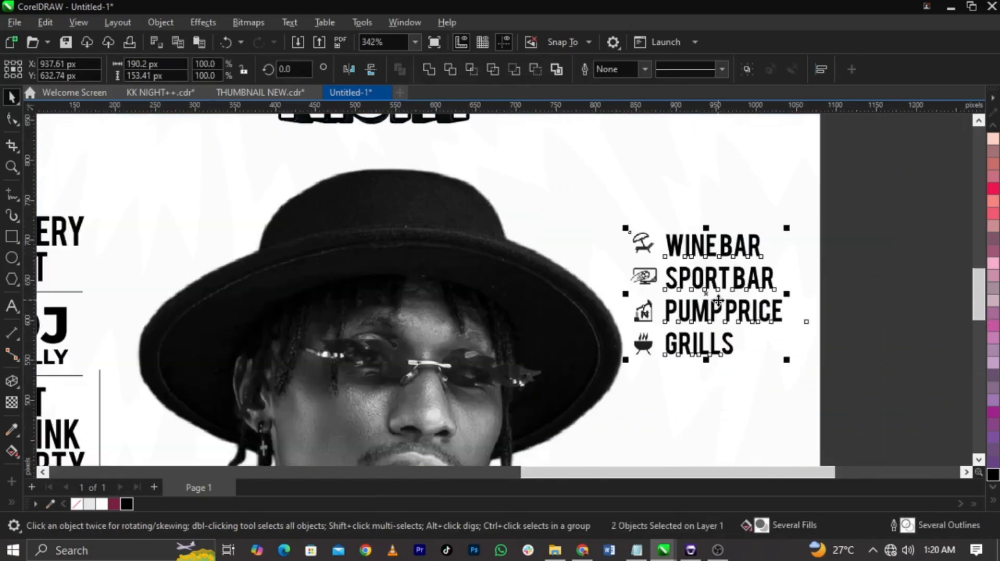
left_click_drag(719, 301, 742, 292)
scroll(742, 292, "down", 2)
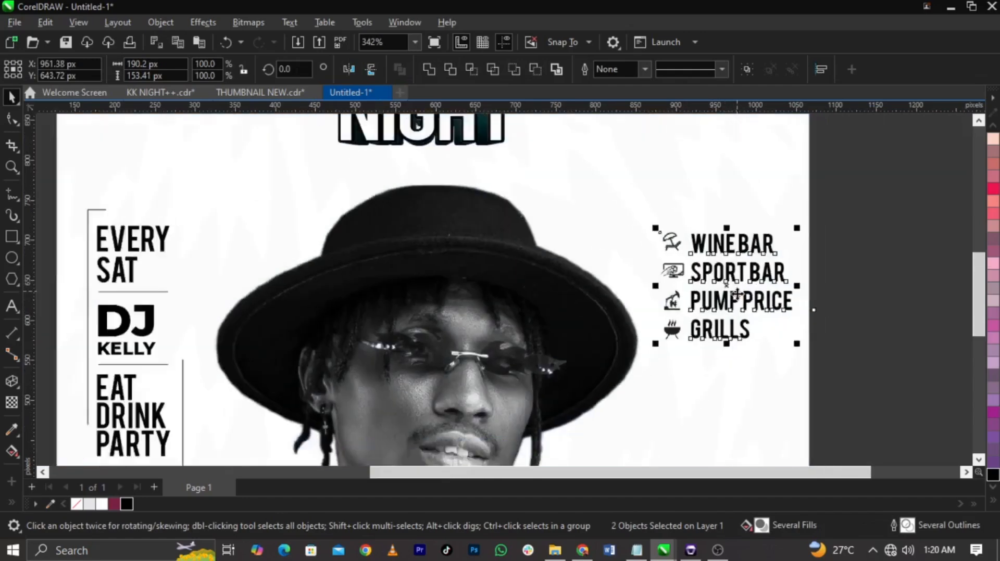
Step: Group the icons with the services text and align the group's top edge with EVERY
left_click(815, 253)
left_click_drag(814, 245, 644, 355)
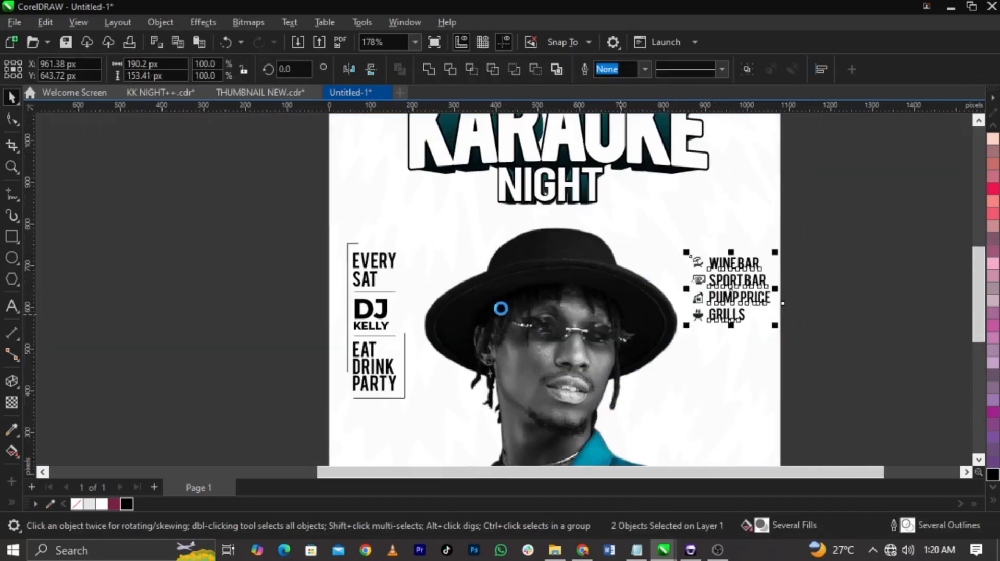
key("ctrl+g")
left_click(387, 259, "shift")
key("t")
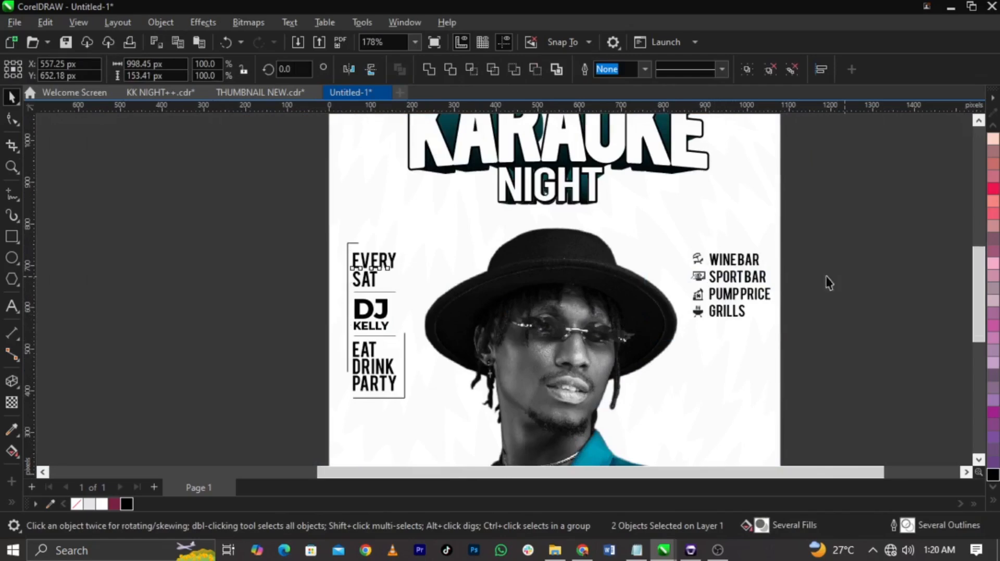
left_click(830, 283)
left_click(744, 296)
scroll(745, 302, "up", 3)
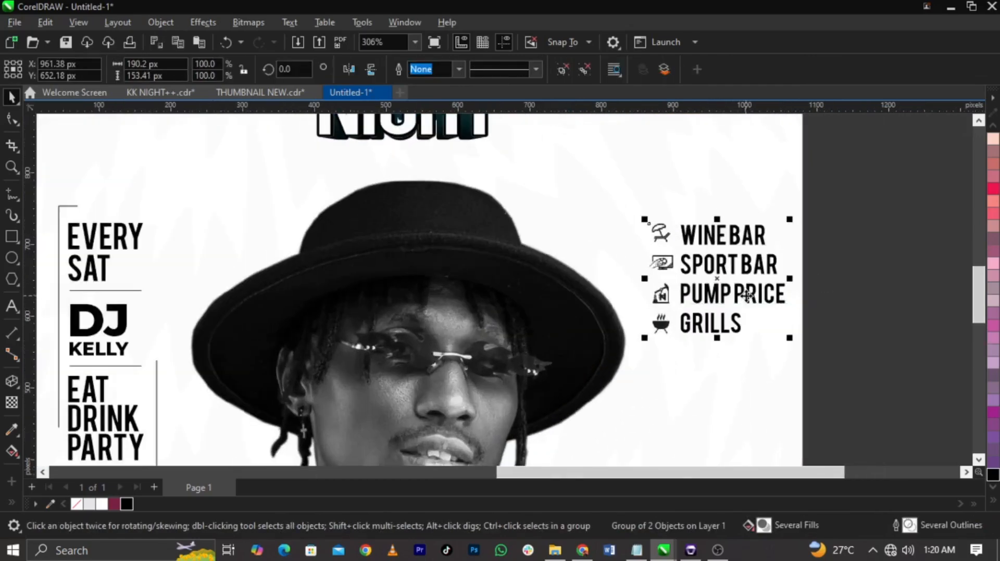
scroll(744, 296, "down", 5)
Step: Move the microphone onto the flyer, scale it to about 437 by 502 px, and place it over the jacket's right shoulder
key("z")
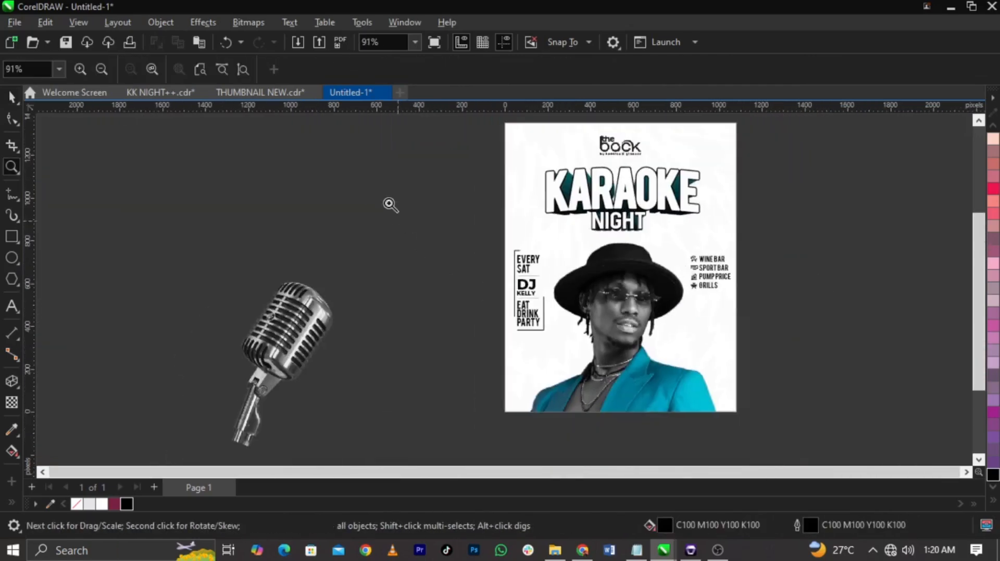
left_click_drag(389, 203, 822, 442)
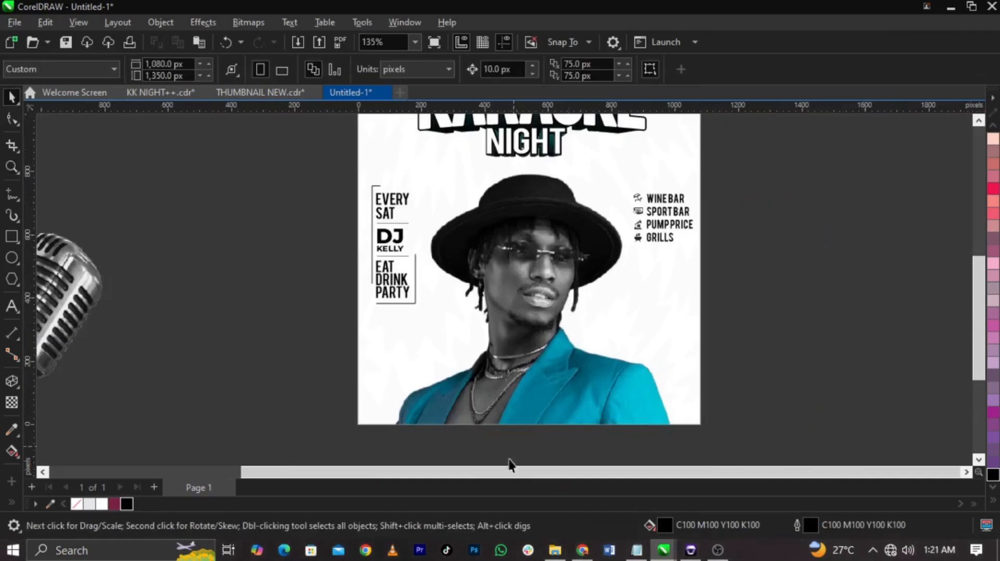
left_click_drag(78, 307, 765, 335)
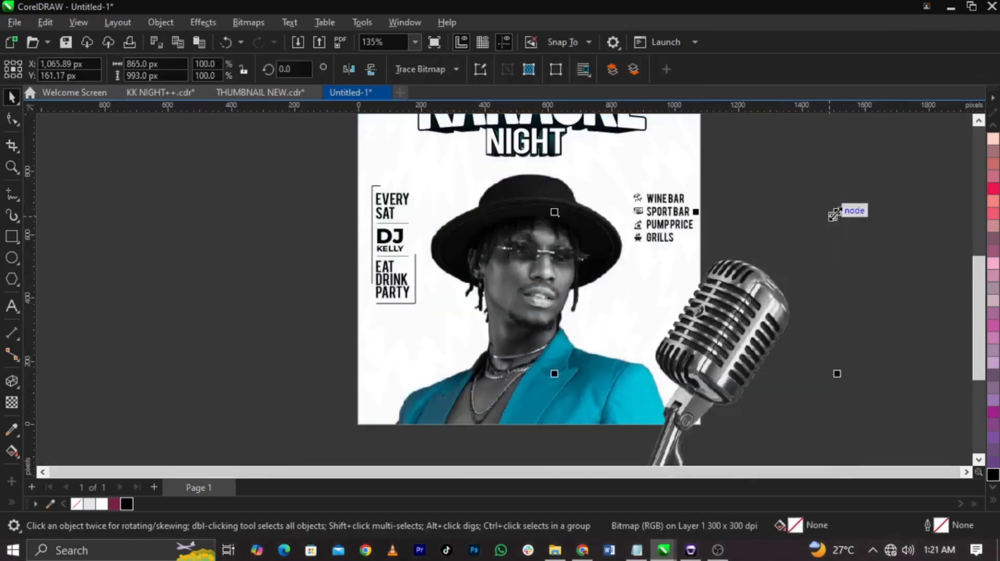
left_click_drag(834, 215, 795, 292)
left_click_drag(723, 357, 630, 317)
scroll(631, 317, "up", 2)
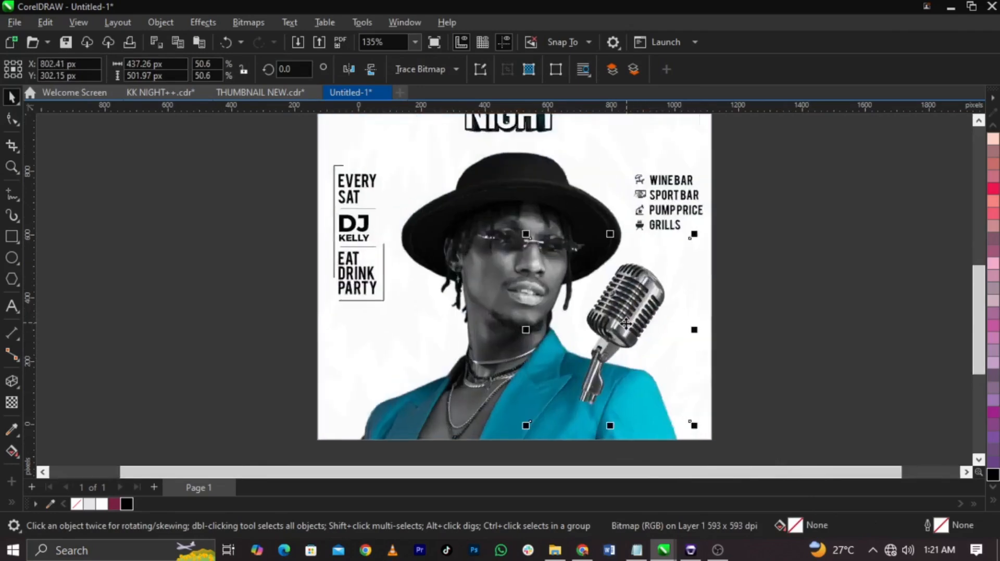
Step: Apply a linear fountain transparency down the microphone's handle so its lower end fades out over the jacket
left_click(10, 405)
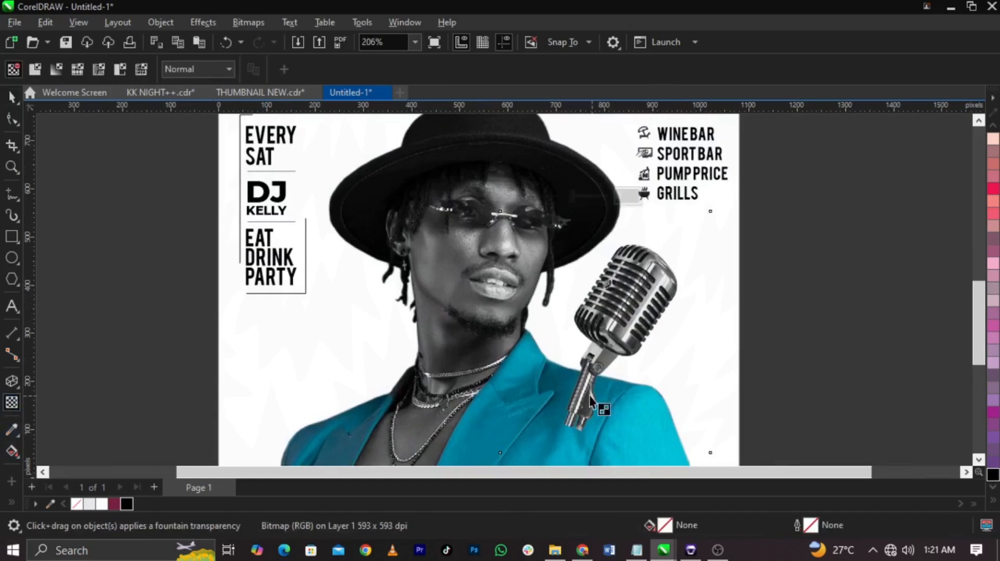
left_click_drag(593, 350, 583, 395)
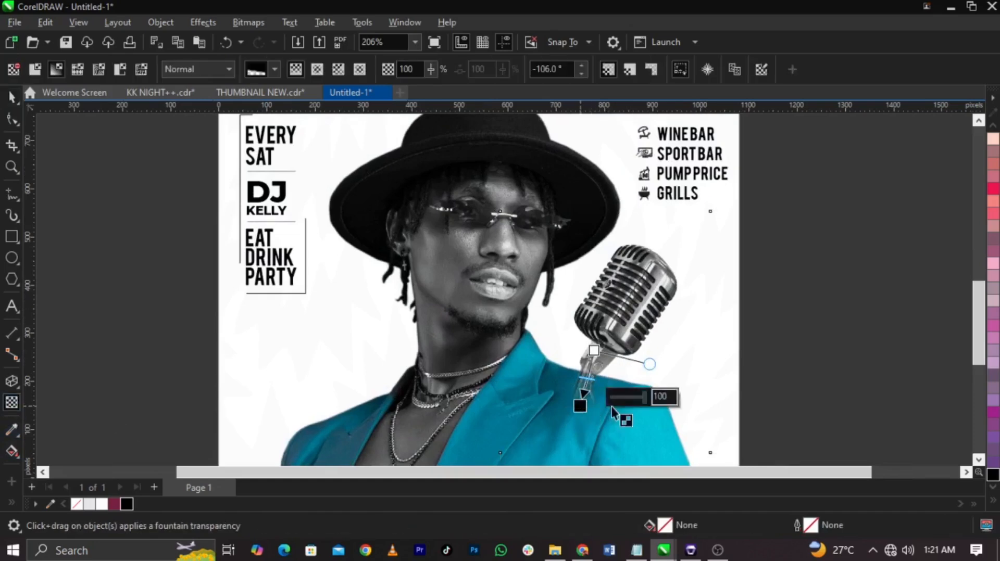
Step: Move the microphone slightly down and to the left over the jacket's shoulder
key("space")
left_click(761, 381)
scroll(761, 381, "down", 2)
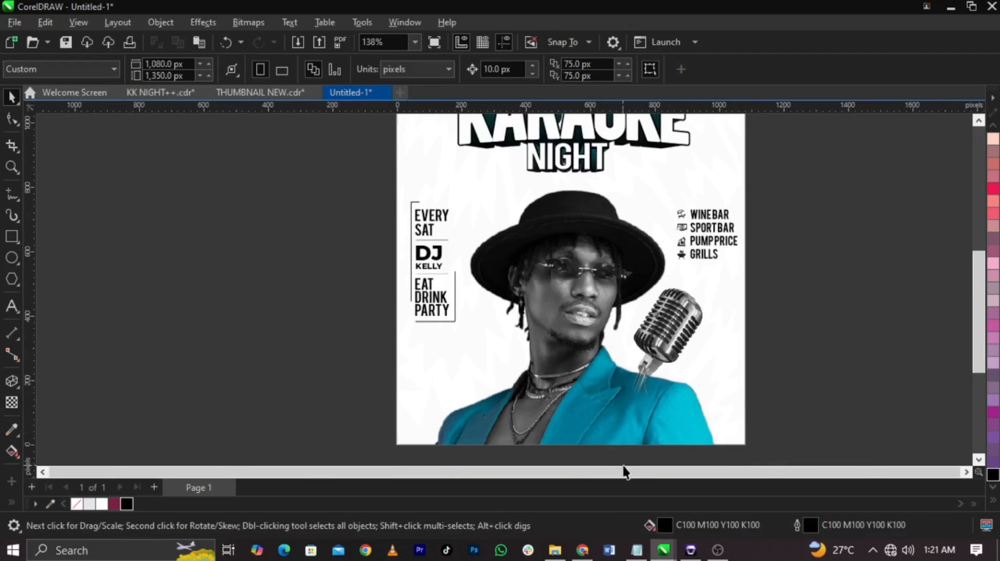
left_click(668, 358)
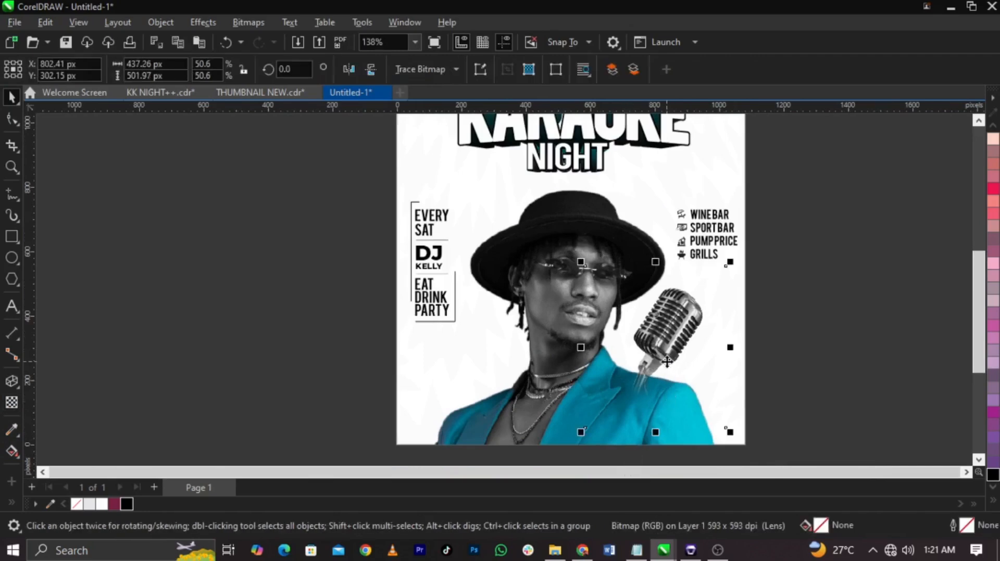
left_click_drag(669, 358, 662, 367)
Step: Move the microphone into the background's PowerClip and place it behind the portrait
key("ctrl+x")
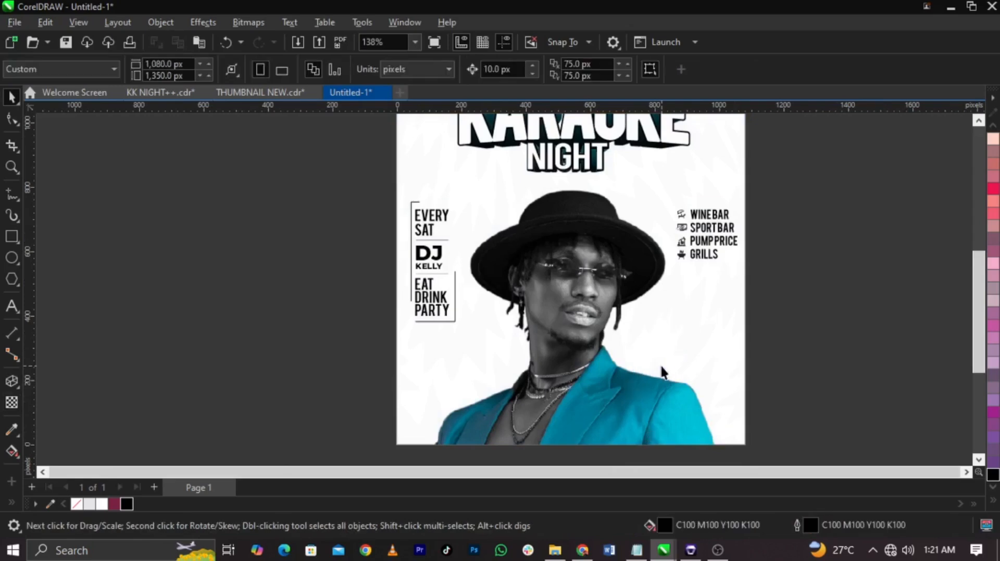
double_click(661, 366)
key("ctrl+v")
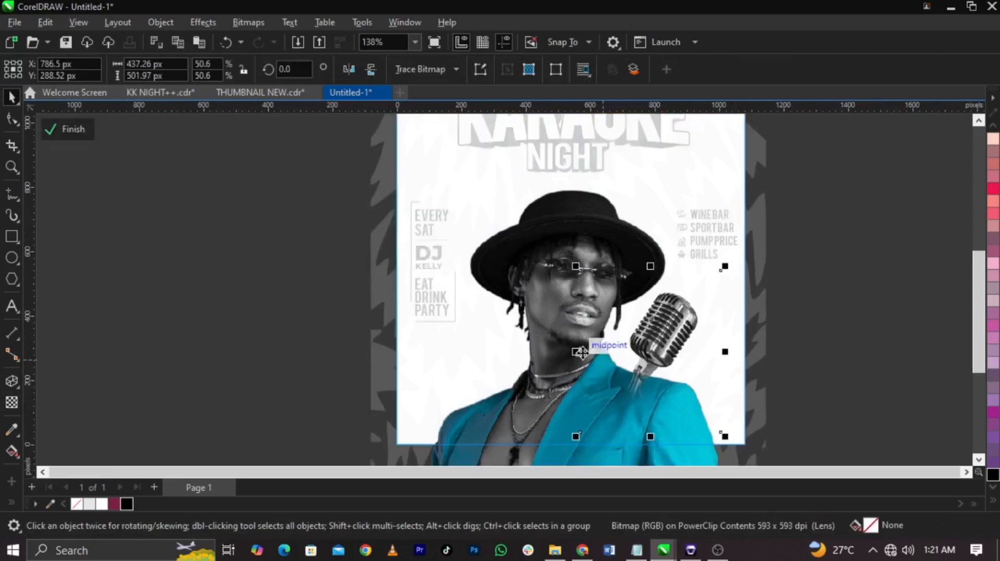
left_click(521, 356)
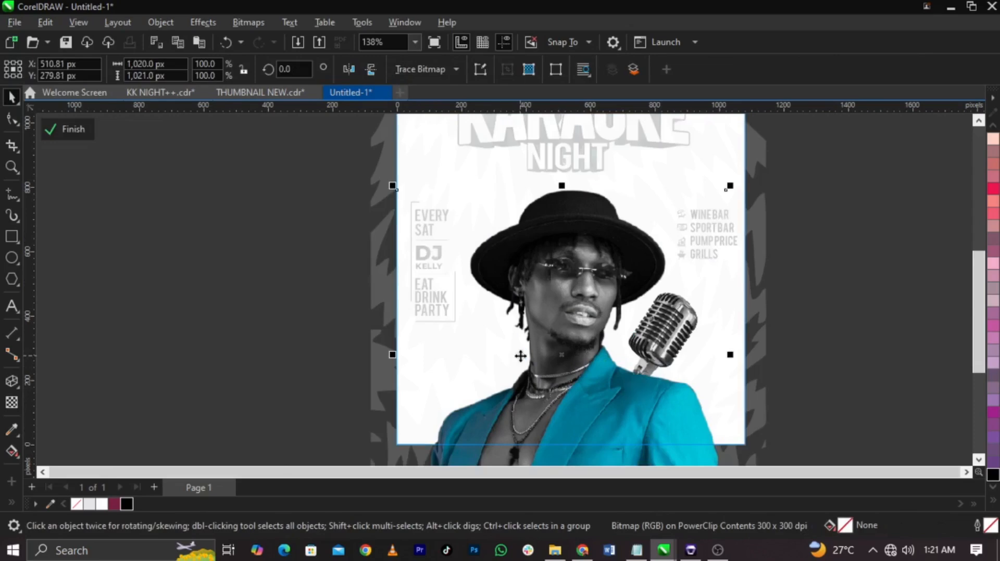
left_click(857, 333)
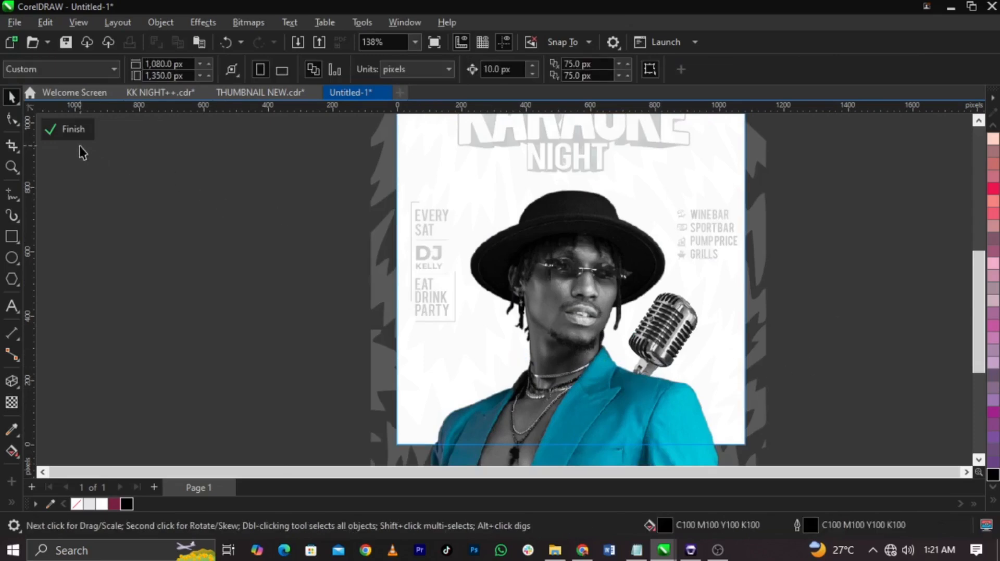
left_click(73, 130)
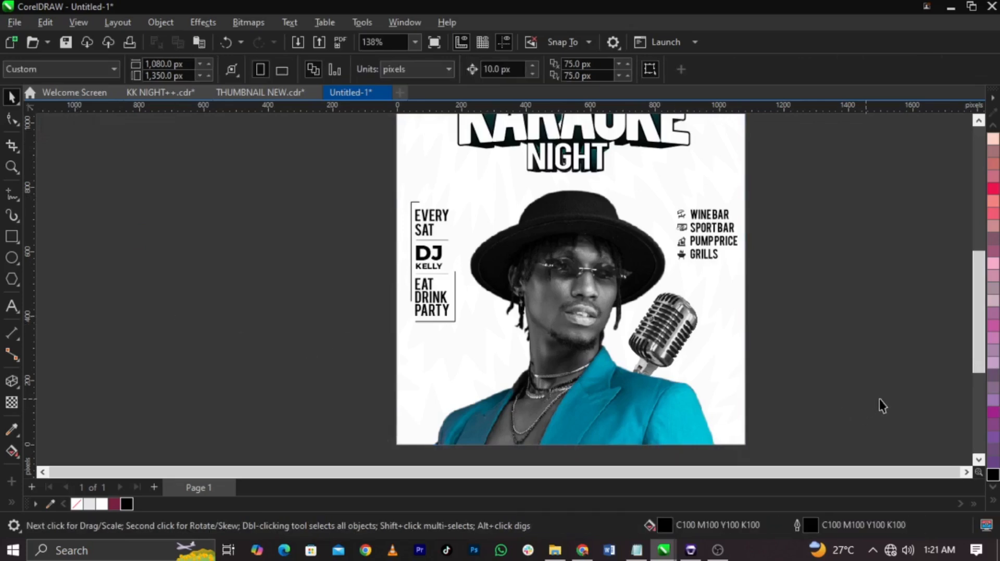
Step: Draw a rectangle about 904 by 125 px across the bottom of the flyer and centre it horizontally on the page
left_click(11, 240)
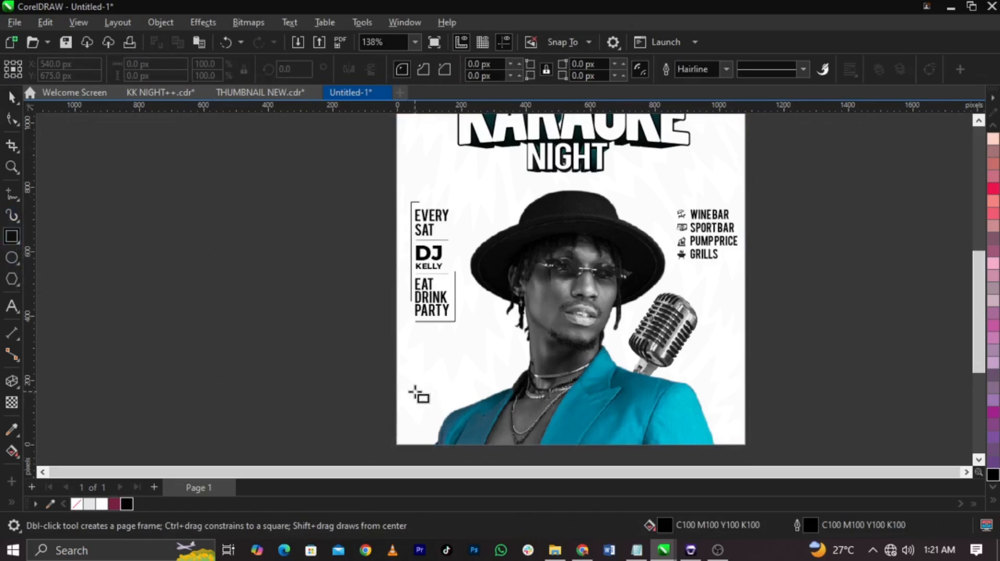
left_click_drag(421, 390, 711, 430)
key("space")
left_click(733, 418, "shift")
key("c")
key("Escape")
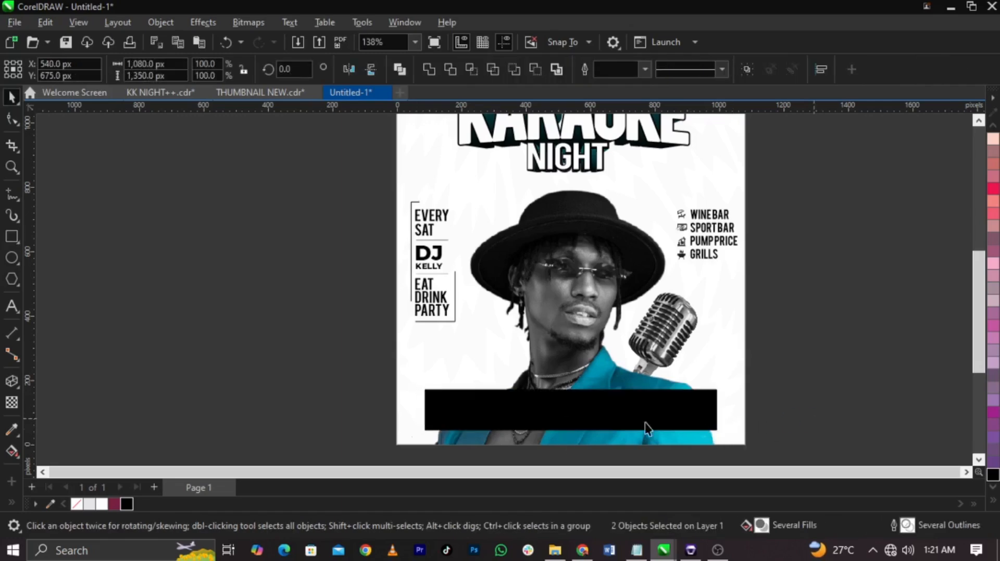
left_click(472, 429)
scroll(472, 429, "up", 2)
left_click_drag(393, 401, 369, 410)
key("ctrl+z")
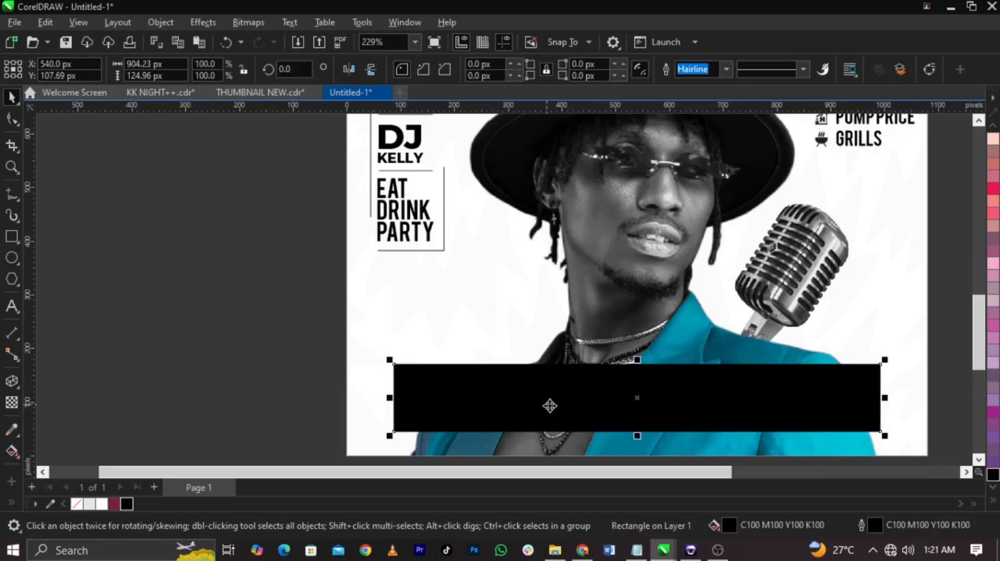
Step: Fill the bottom rectangle with white and remove its outline
left_click(101, 505)
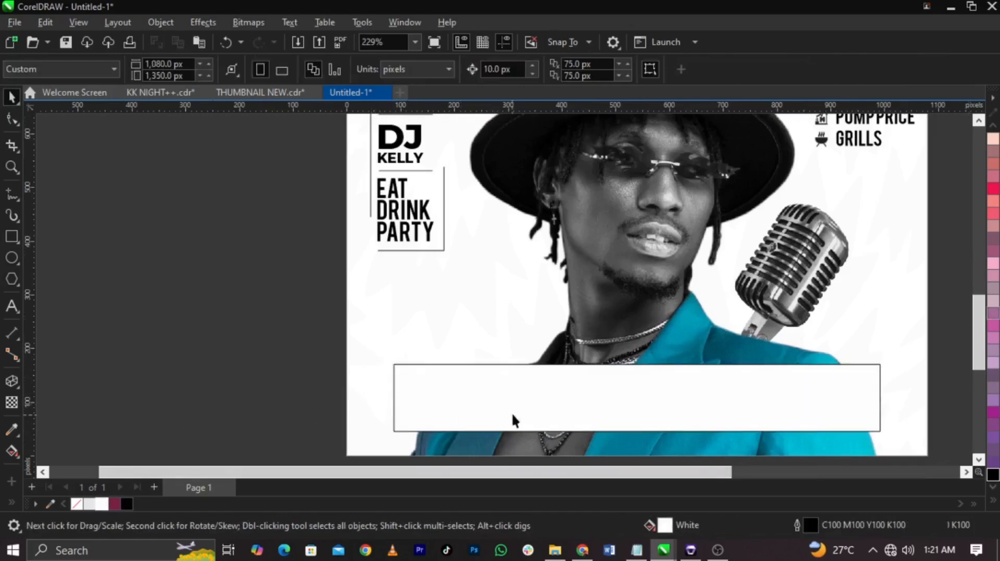
right_click(77, 505)
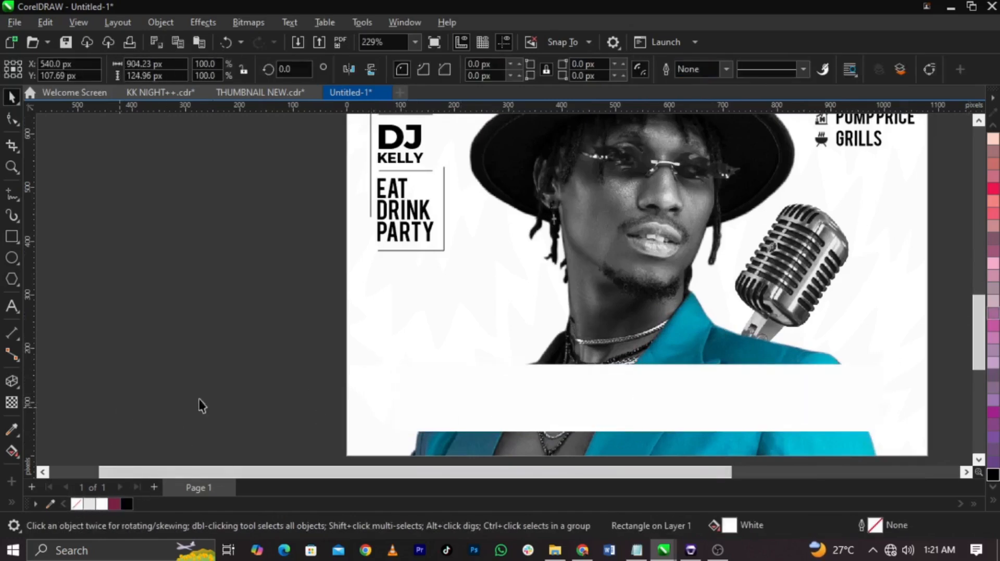
left_click(300, 390)
left_click(617, 429)
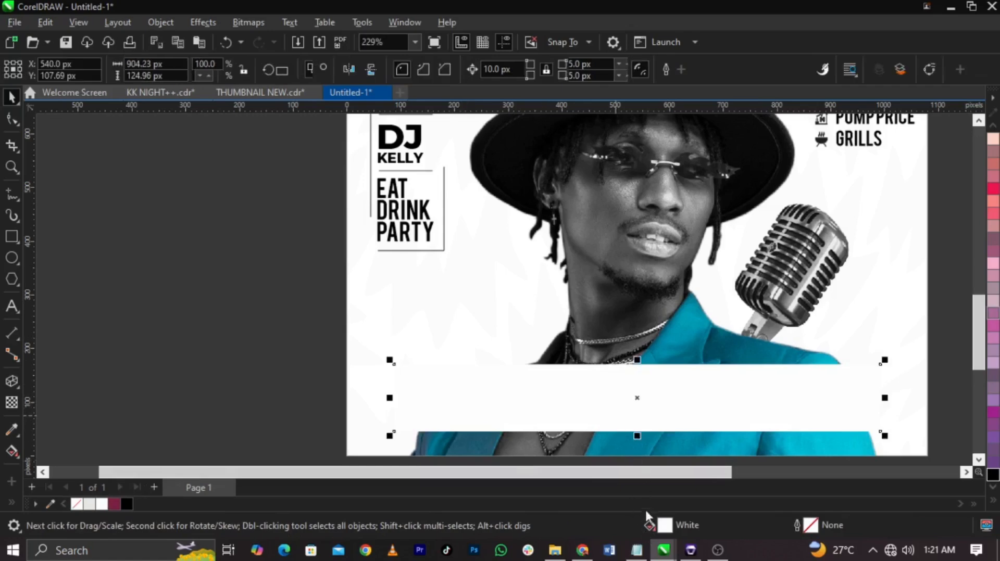
Step: Copy the venue address and reservation phone lines from Notepad and paste them as text on the white bar
left_click(638, 552)
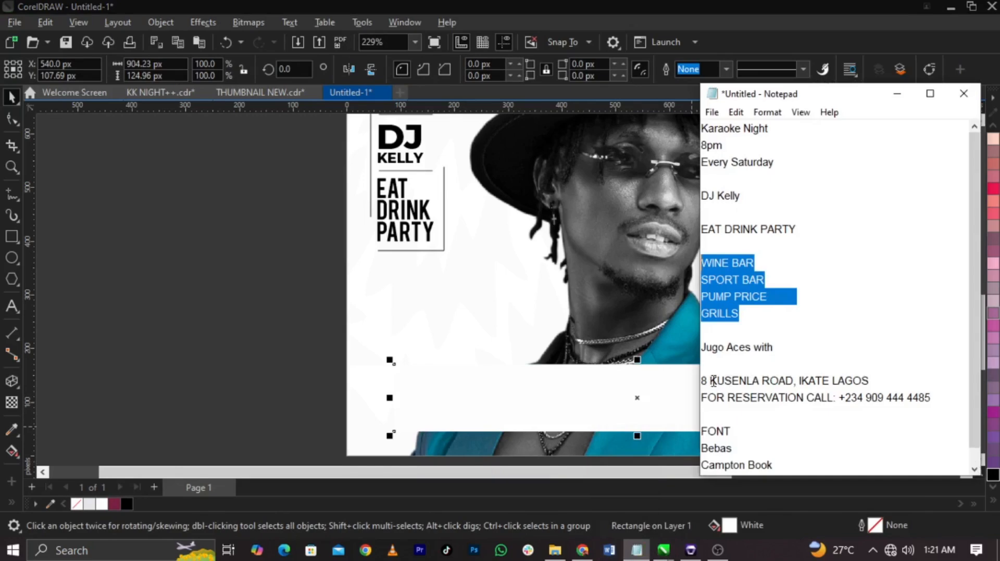
left_click_drag(701, 382, 903, 396)
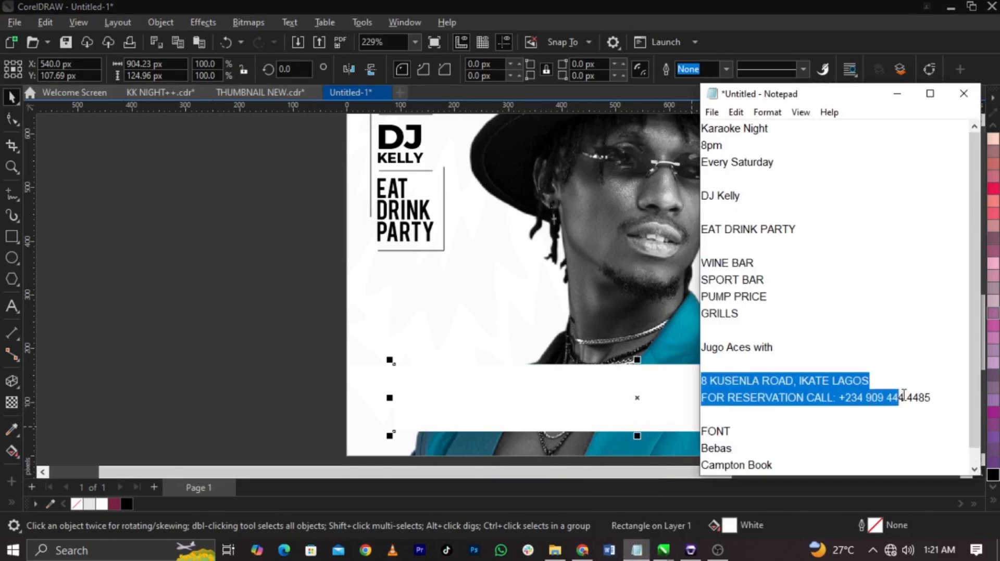
left_click(172, 387)
key("F8")
left_click(447, 392)
key("ctrl+v")
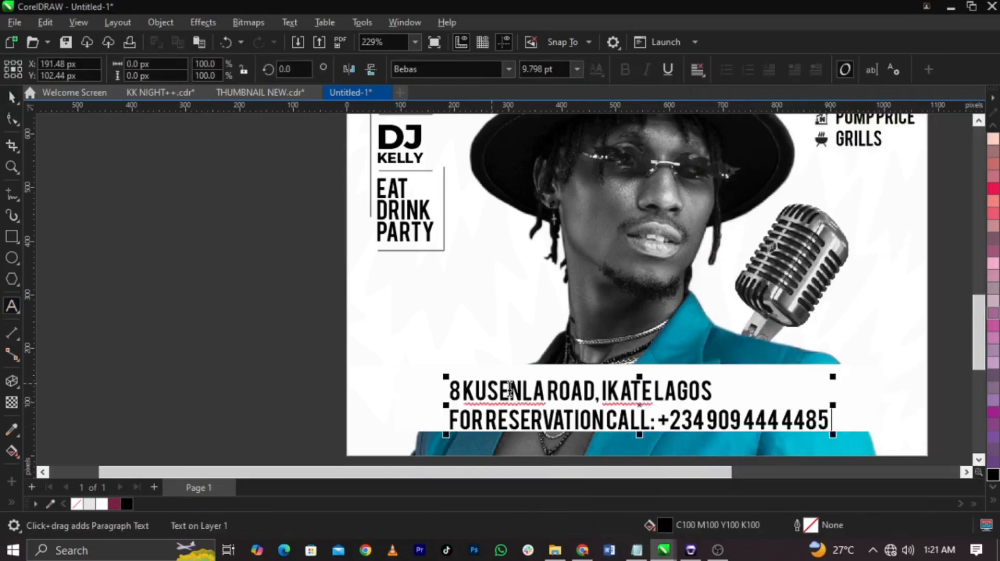
Step: Scale down the address and reservation text and set it in Britanica-Bold at about 8.1 pt
key("ctrl+space")
left_click_drag(833, 434, 767, 426)
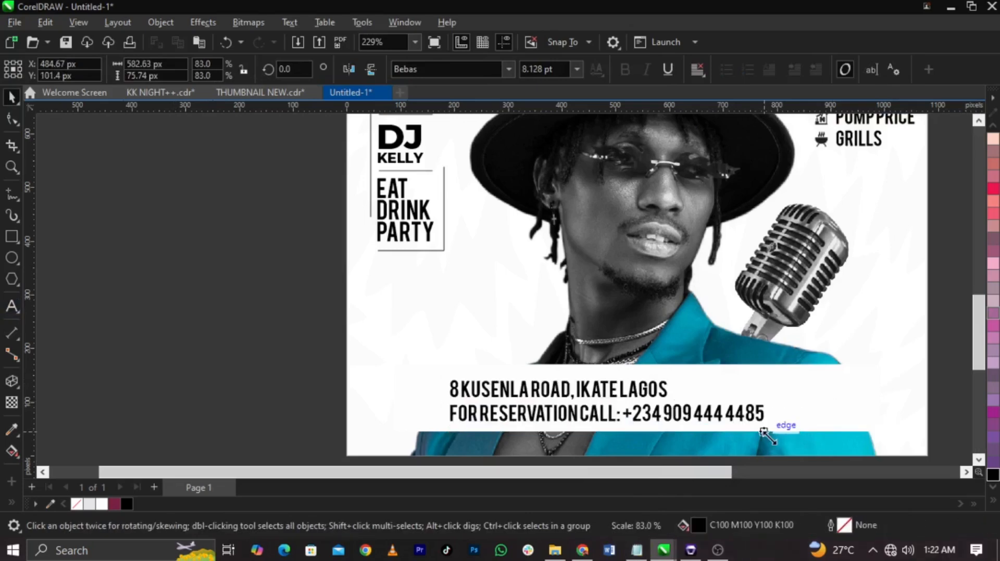
left_click(379, 406, "shift")
key("c")
left_click_drag(244, 375, 847, 446)
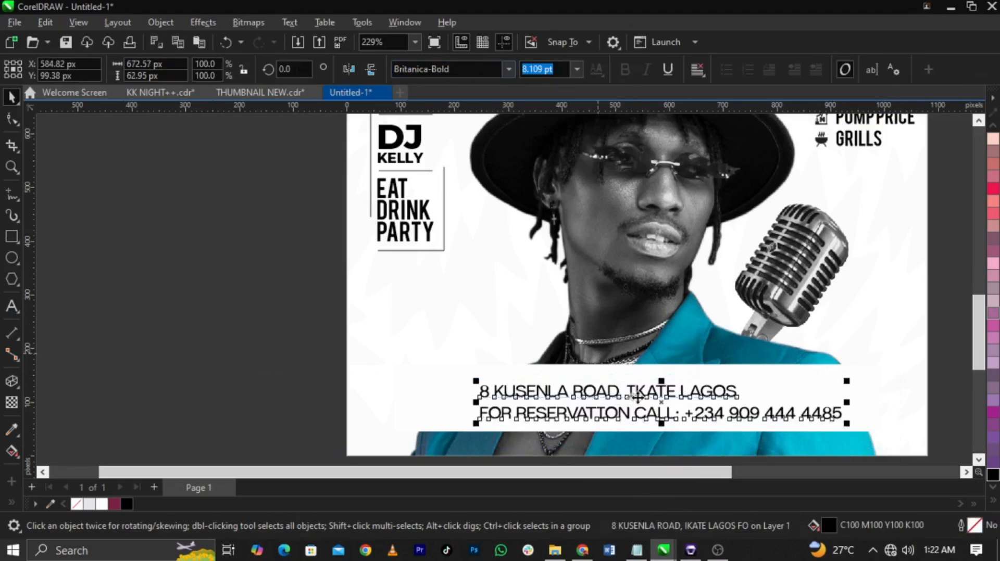
Step: Centre-align the address and reservation lines and centre the text block on the white bar
key("ctrl+a")
key("ctrl+e")
key("ctrl+space")
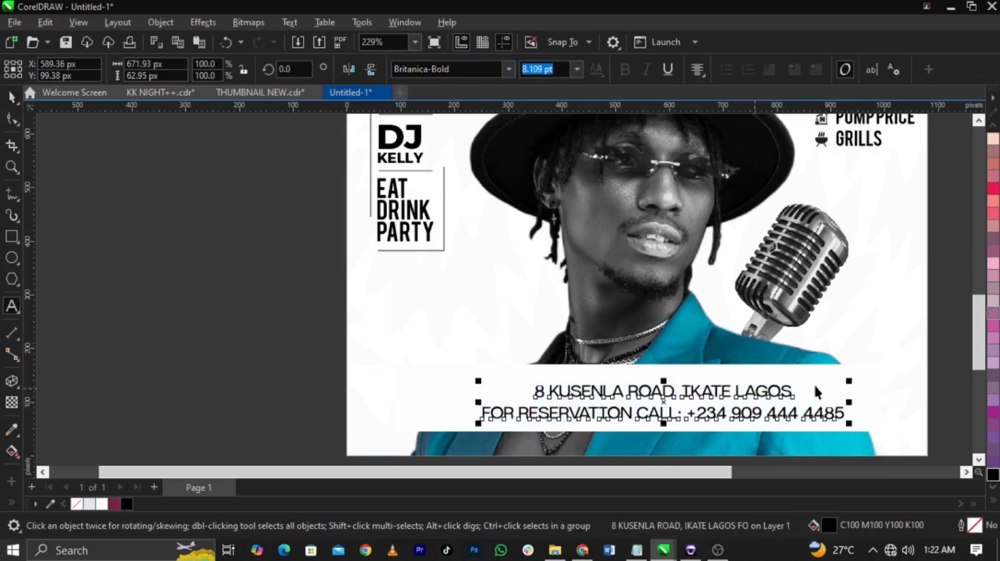
left_click(815, 387, "shift")
left_click(290, 415)
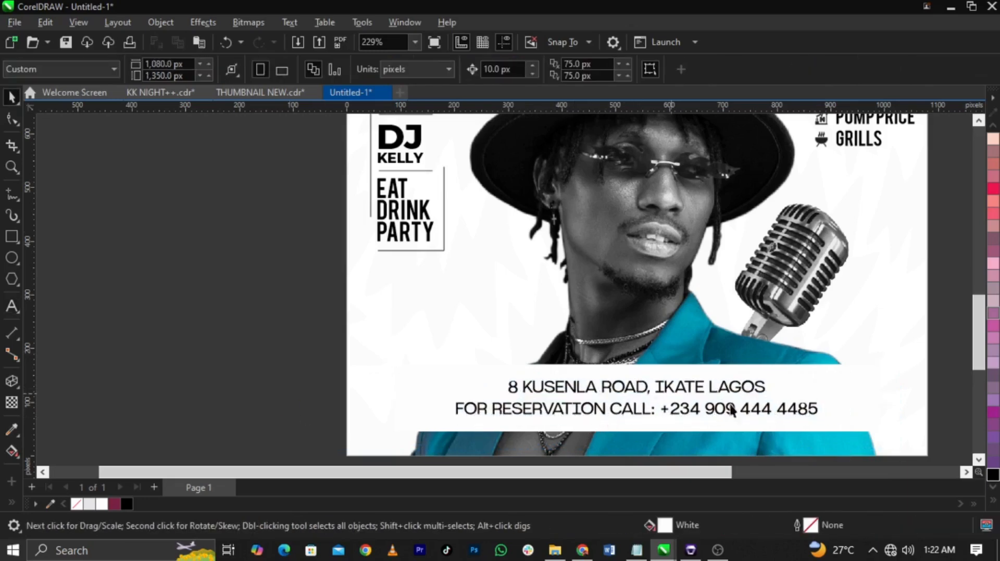
Step: Create a copy of the white bar narrowed to about 106 px at its right end and fill it with red
left_click(831, 408)
left_click_drag(387, 398, 821, 414)
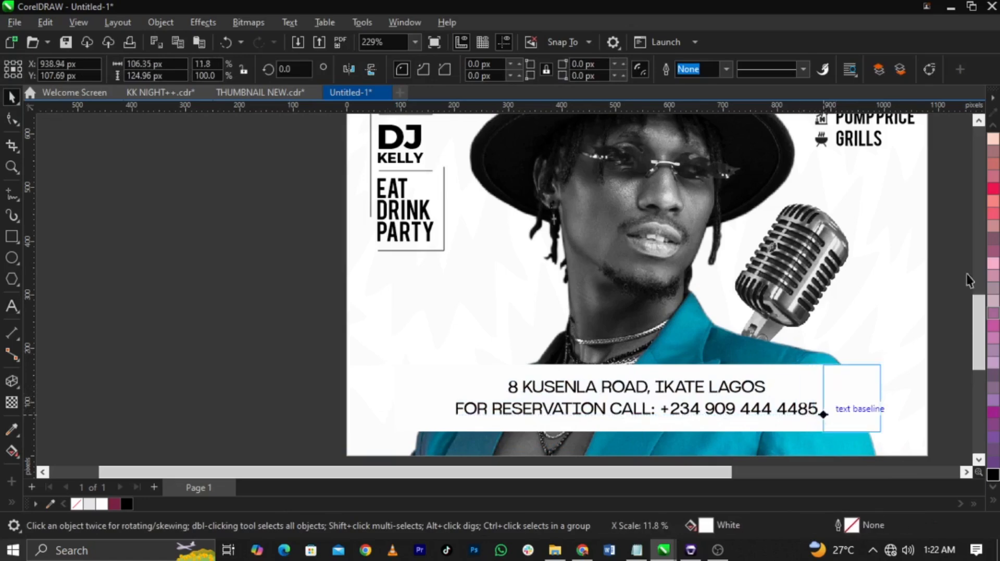
scroll(993, 291, "up", 5)
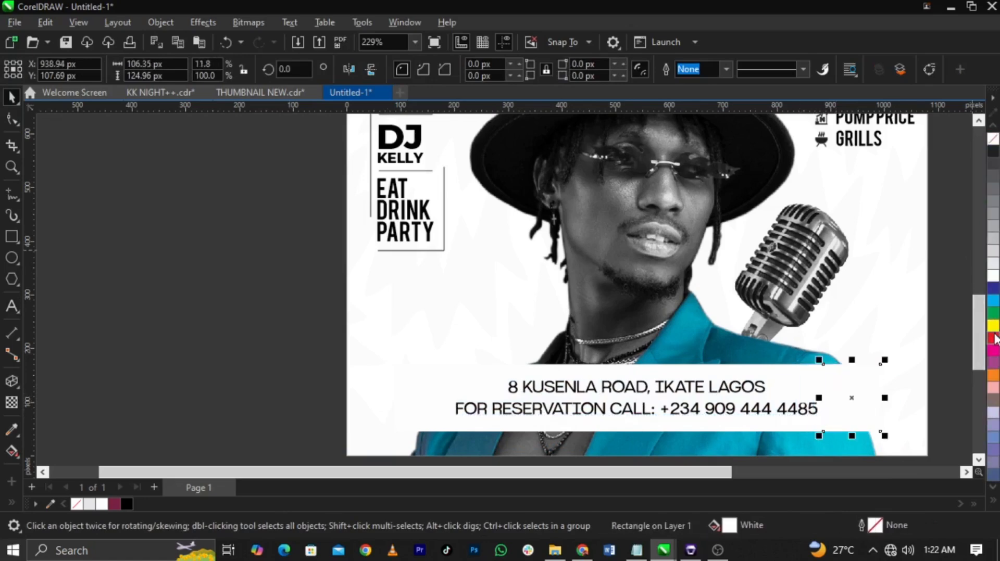
left_click(992, 338)
left_click(947, 373)
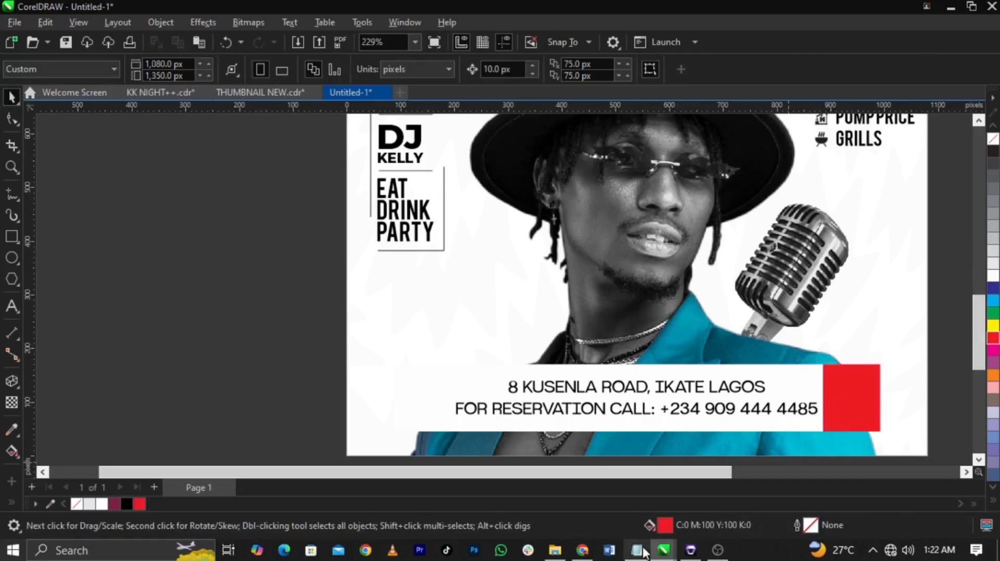
Step: Duplicate the address text, replace the copy's content with 8, and centre it on the red block
left_click(773, 415)
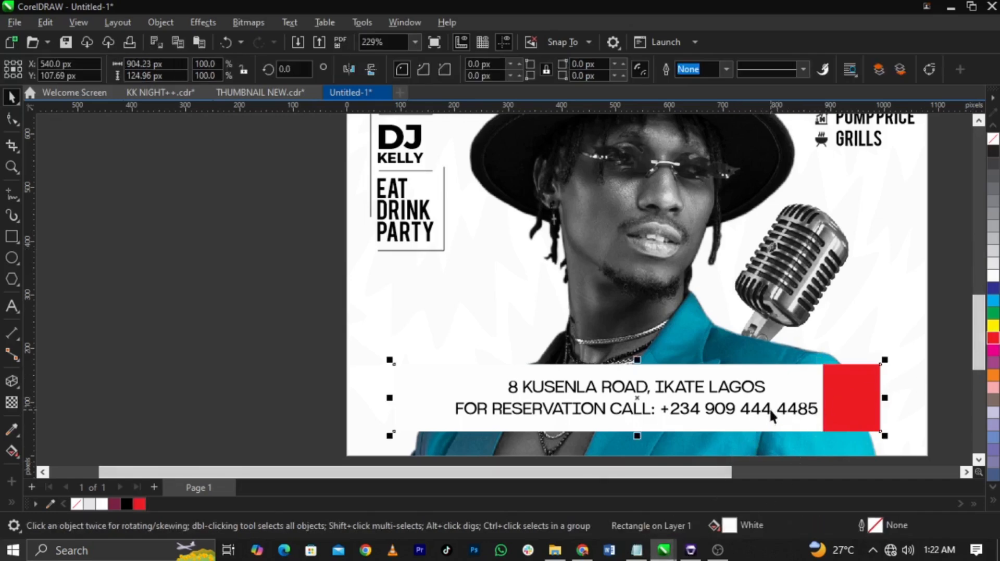
left_click_drag(765, 408, 281, 415)
right_click(281, 415)
double_click(282, 415)
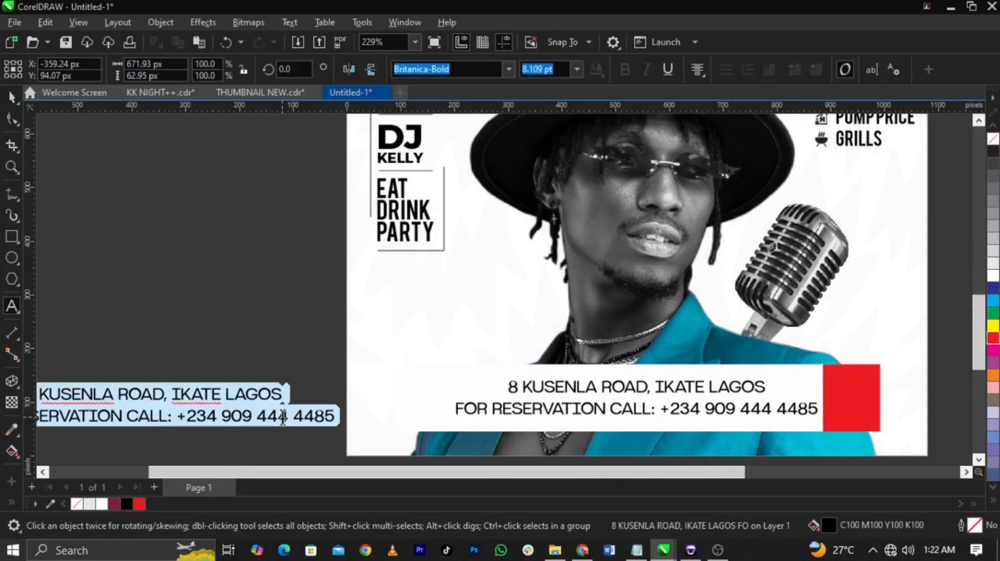
type("8")
key("ctrl+space")
left_click_drag(164, 395, 849, 396)
scroll(848, 396, "up", 5)
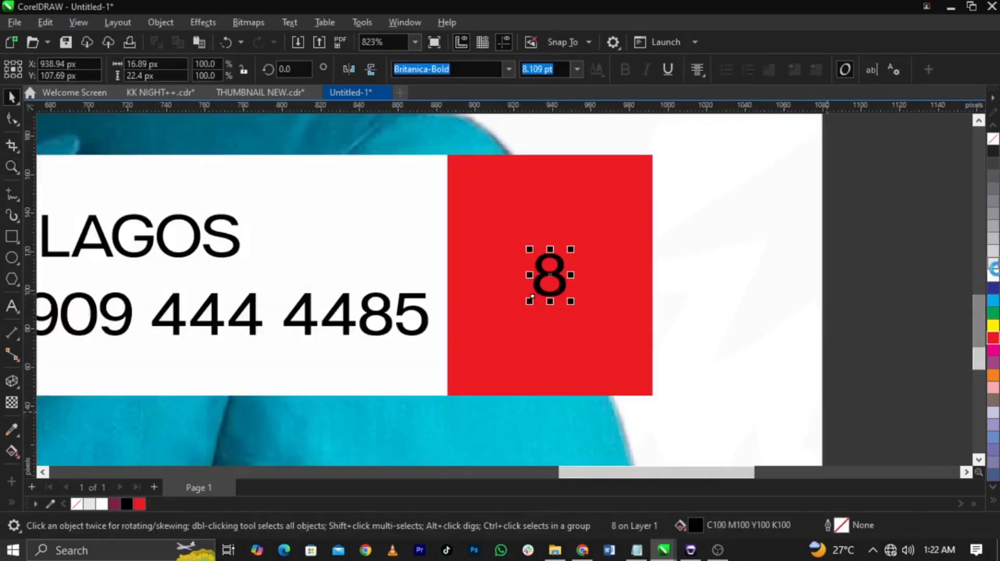
Step: Colour the 8 white, enlarge it to about 24.3 pt, and move it up within the red block
left_click(993, 276)
left_click_drag(571, 249, 621, 211)
left_click_drag(572, 264, 573, 236)
Step: Duplicate the 8 below itself, change the copy to uppercase PM, and scale it to match the 8's width
left_click_drag(575, 237, 574, 377)
right_click(575, 376)
double_click(575, 376)
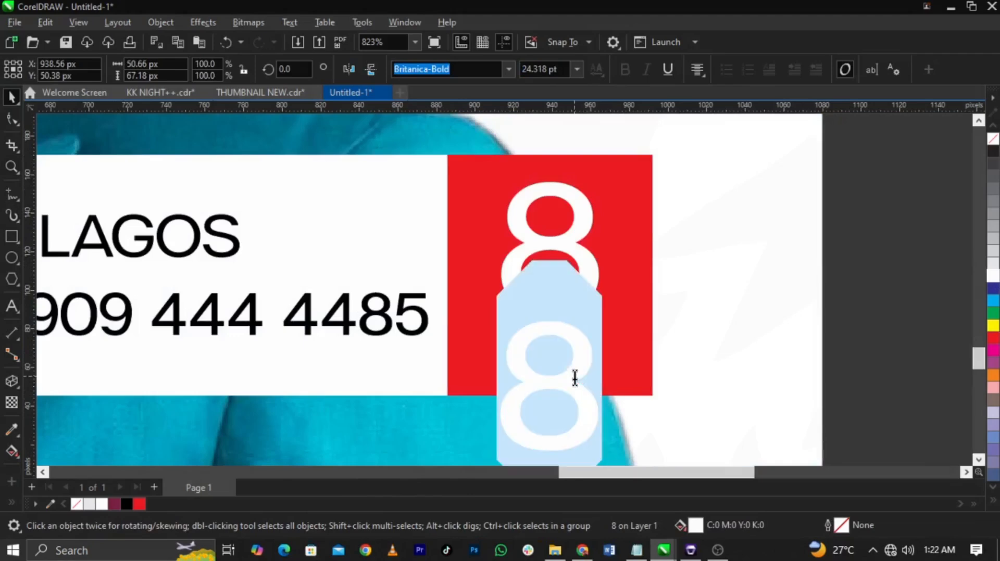
type("pm")
key("ctrl+a")
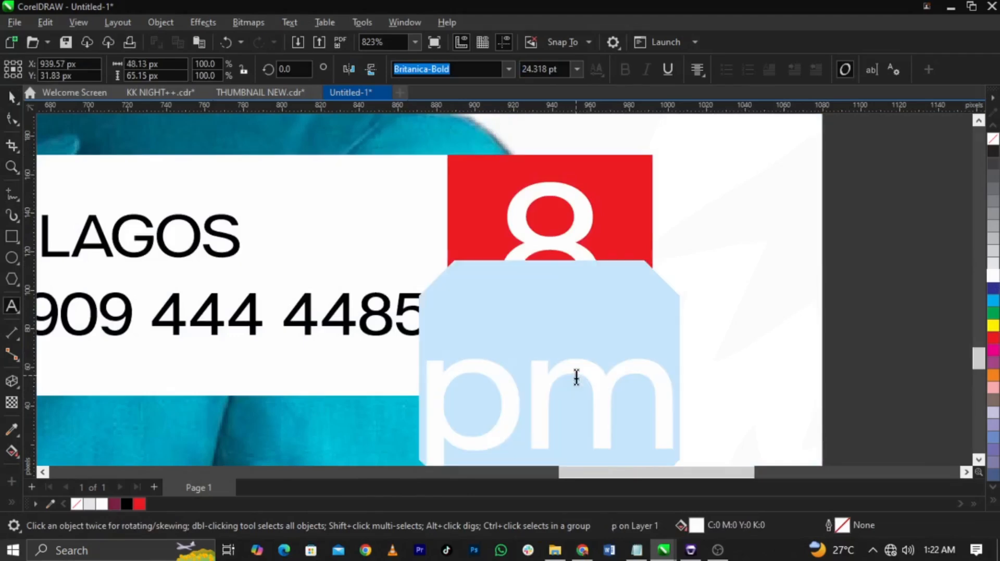
key("shift+F3")
left_click(461, 261)
left_click(482, 319)
key("ctrl+space")
left_click_drag(679, 319, 590, 343)
Step: Set the 8 and PM in Montserrat ExtraBold and centre them together on the red block
left_click(580, 283, "shift")
left_click(508, 71)
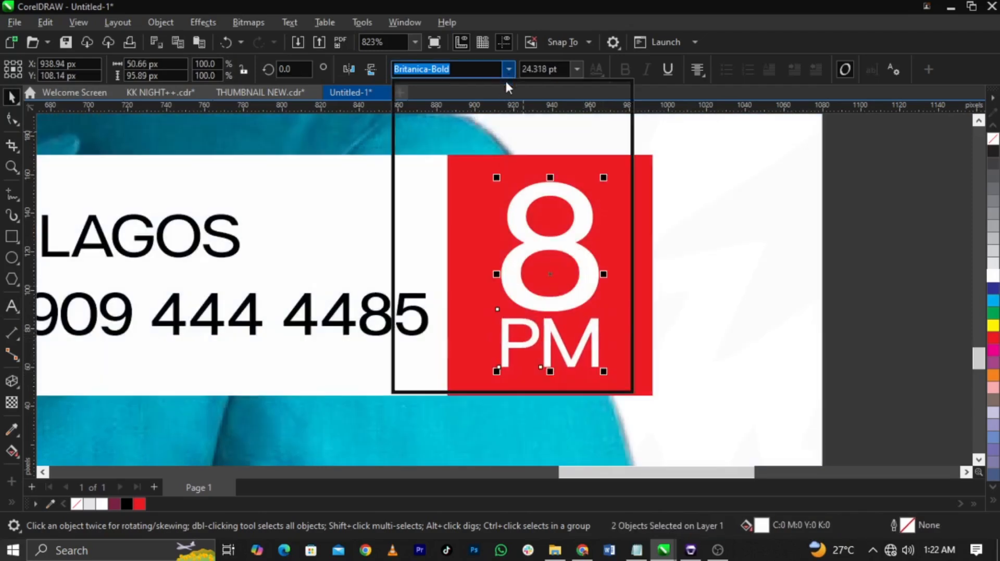
left_click(501, 152)
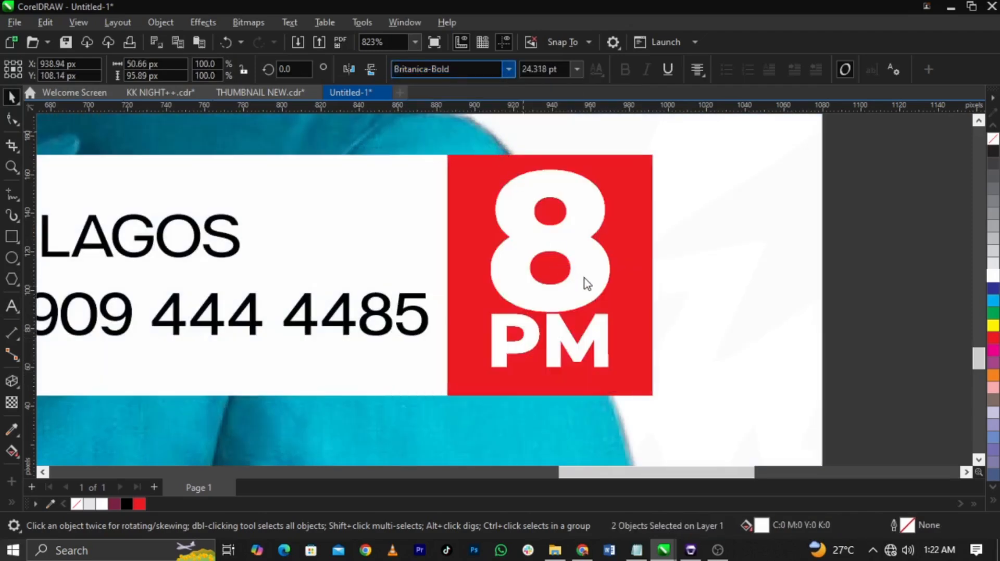
left_click_drag(585, 281, 585, 287)
scroll(752, 275, "down", 2)
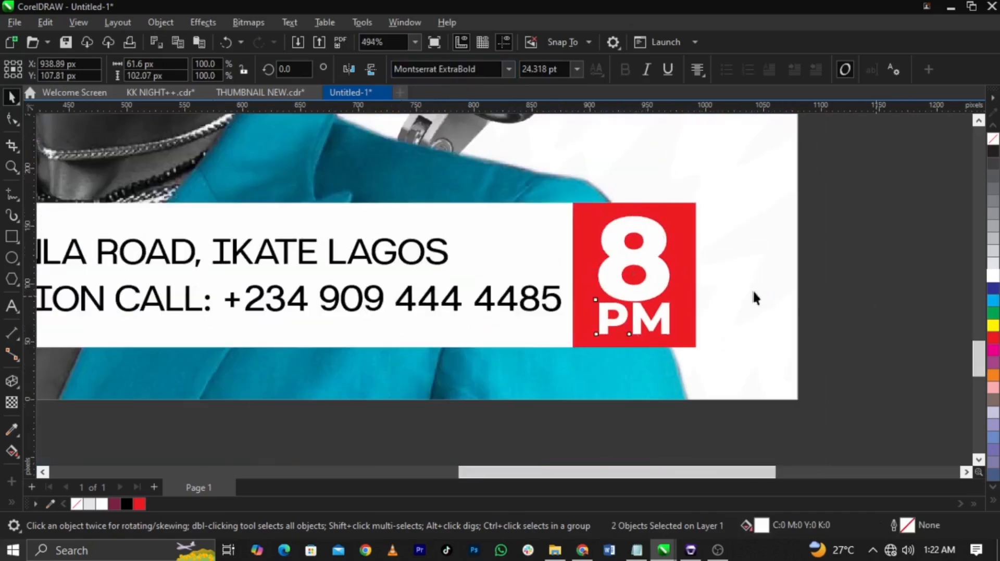
left_click(846, 301)
Step: Examine the layout of the address bar and the 8 PM block at the foot of the flyer
scroll(848, 301, "down", 1)
scroll(848, 301, "down", 2)
key("F2")
left_click_drag(850, 377, 171, 145)
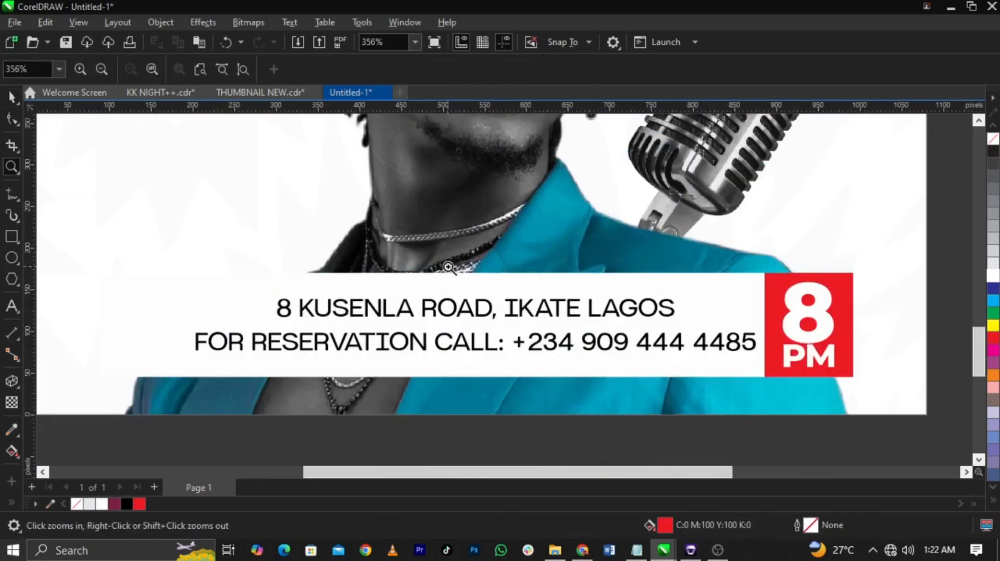
left_click(494, 318)
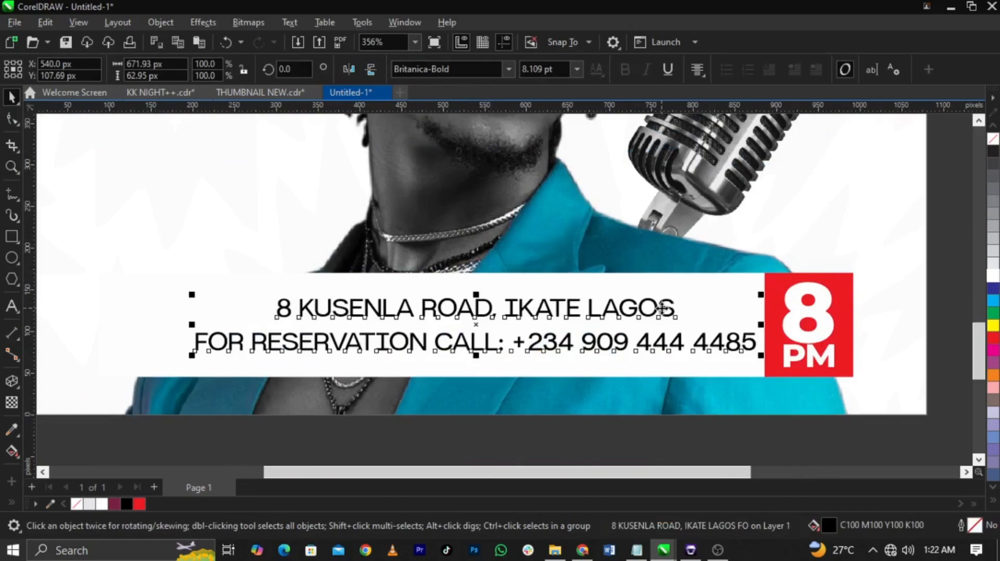
scroll(669, 310, "down", 2)
left_click(838, 321)
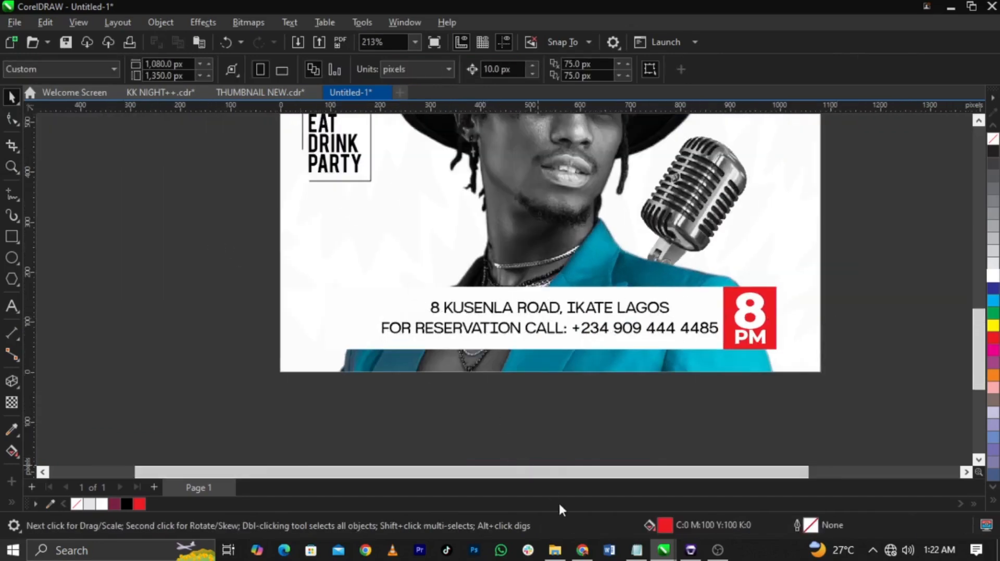
Step: Switch to File Explorer and bring the location pin image from the FOR DESIGN folder onto the flyer canvas
left_click(554, 550)
left_click(78, 217)
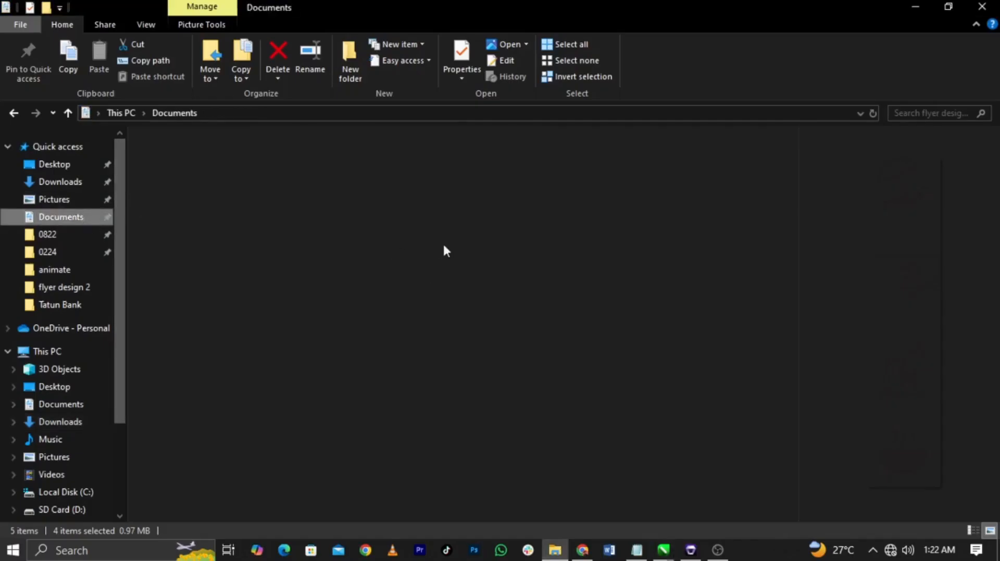
double_click(511, 198)
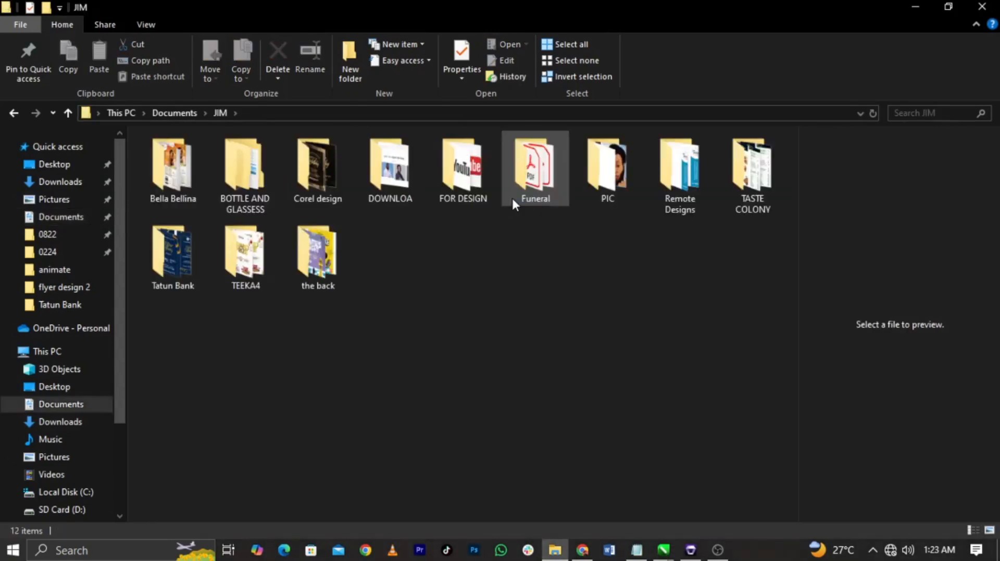
double_click(463, 185)
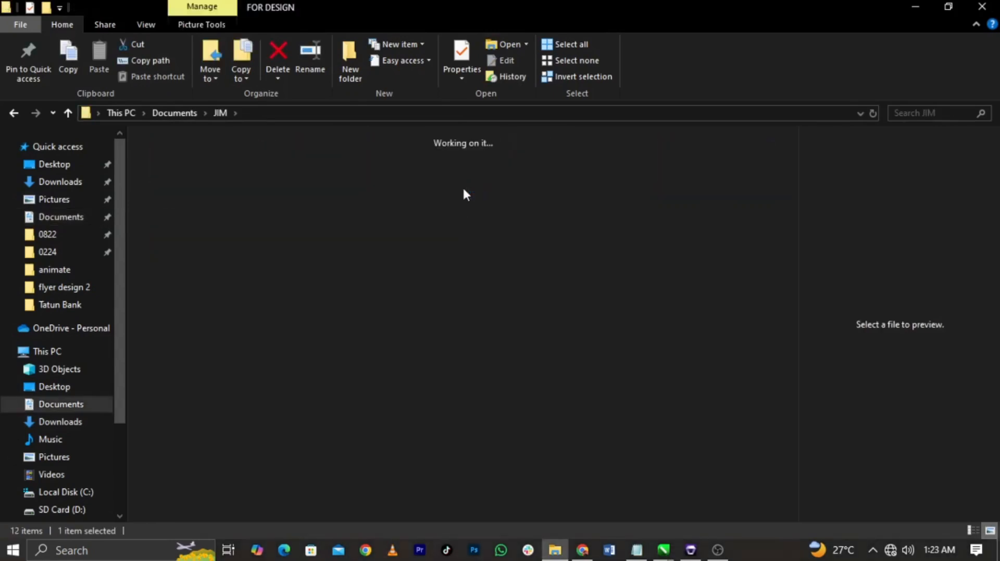
left_click_drag(338, 273, 484, 338)
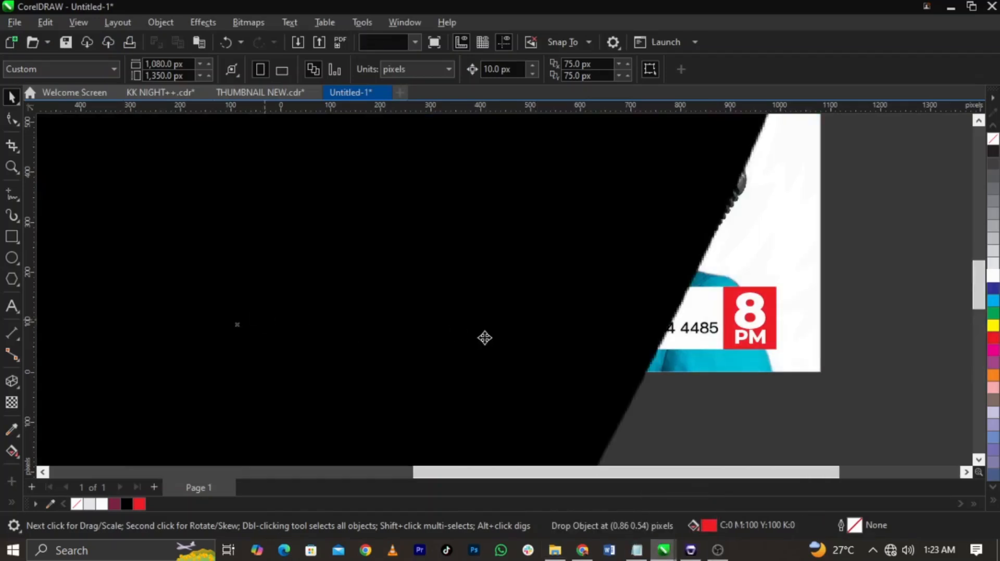
Step: Shrink the imported location pin image to about 48 px wide beside the flyer
scroll(487, 338, "down", 2)
key("F4")
left_click_drag(644, 119, 601, 266)
key("F2")
left_click_drag(460, 253, 583, 325)
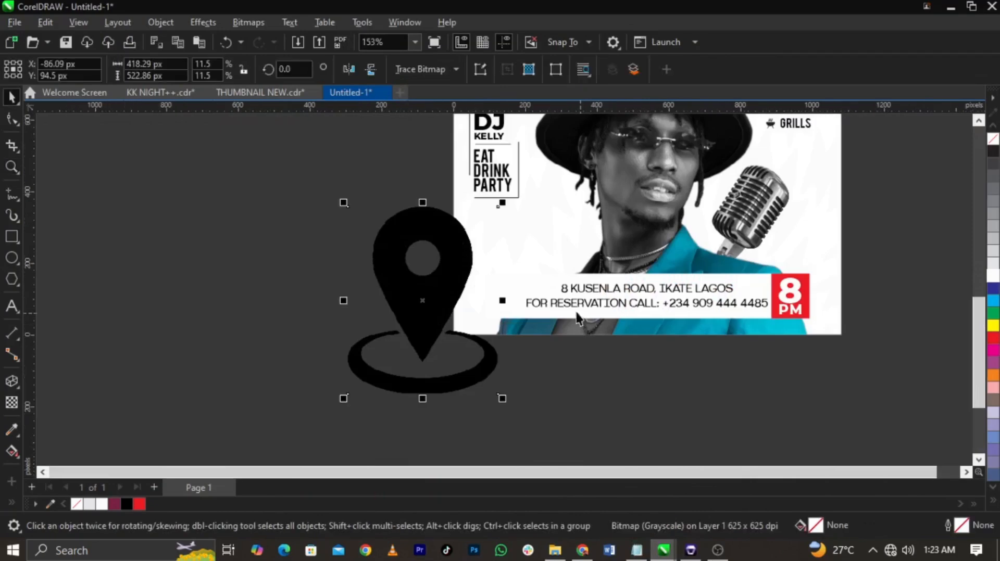
key("ctrl+r")
key("F2")
left_click_drag(381, 270, 585, 327)
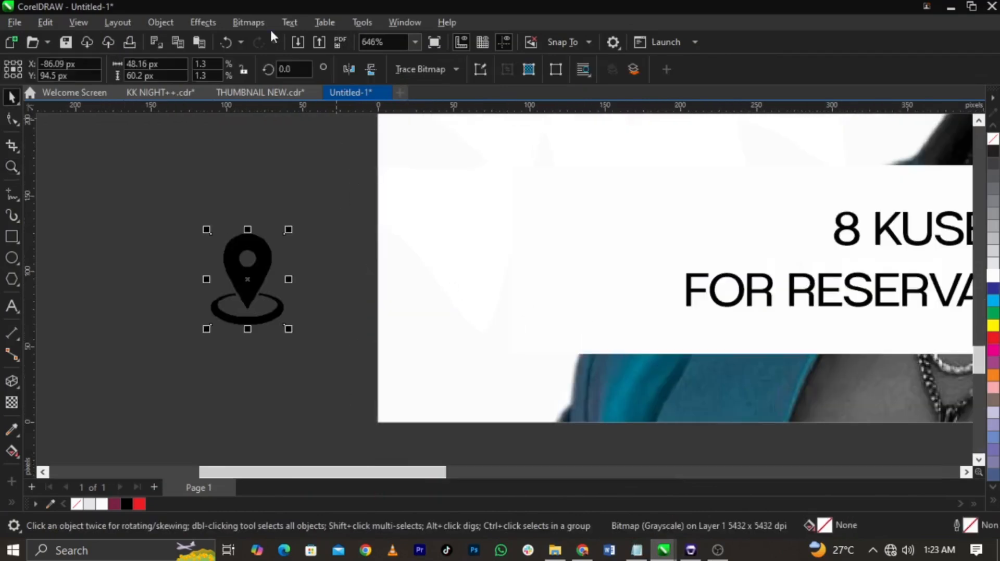
Step: Convert the location pin bitmap to 1-bit black and white with the Line Art conversion method
left_click(238, 22)
mouse_move(283, 147)
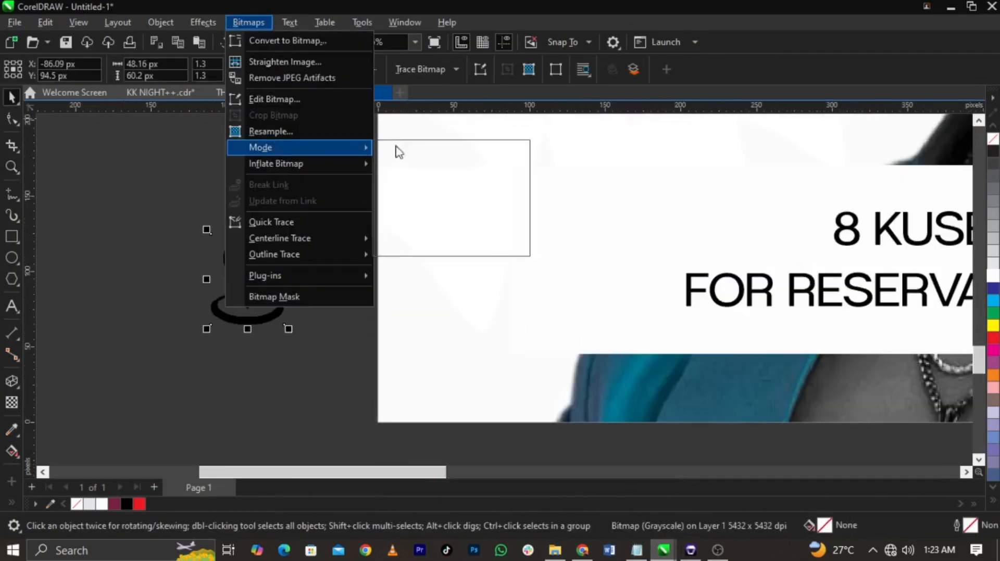
left_click(407, 150)
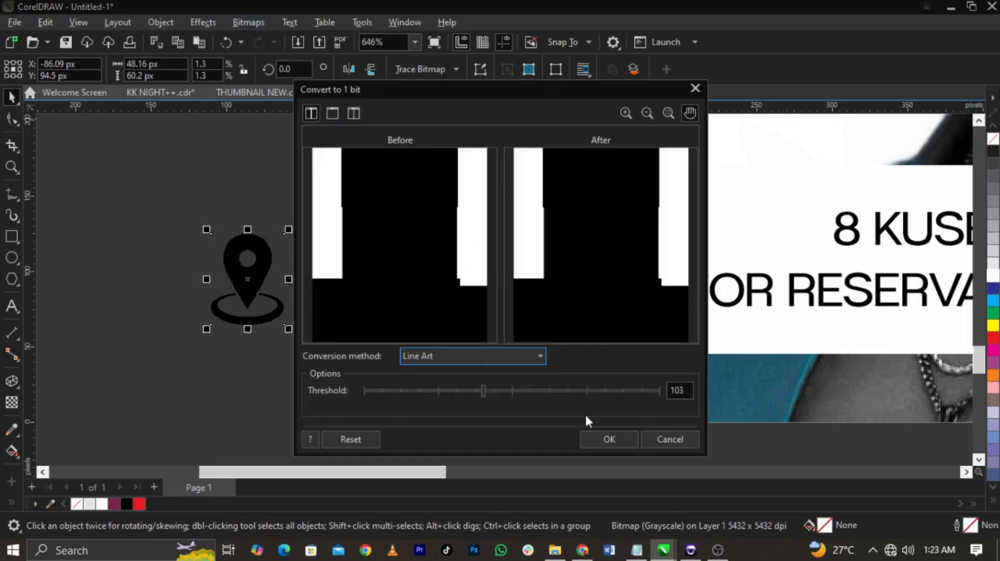
left_click(589, 433)
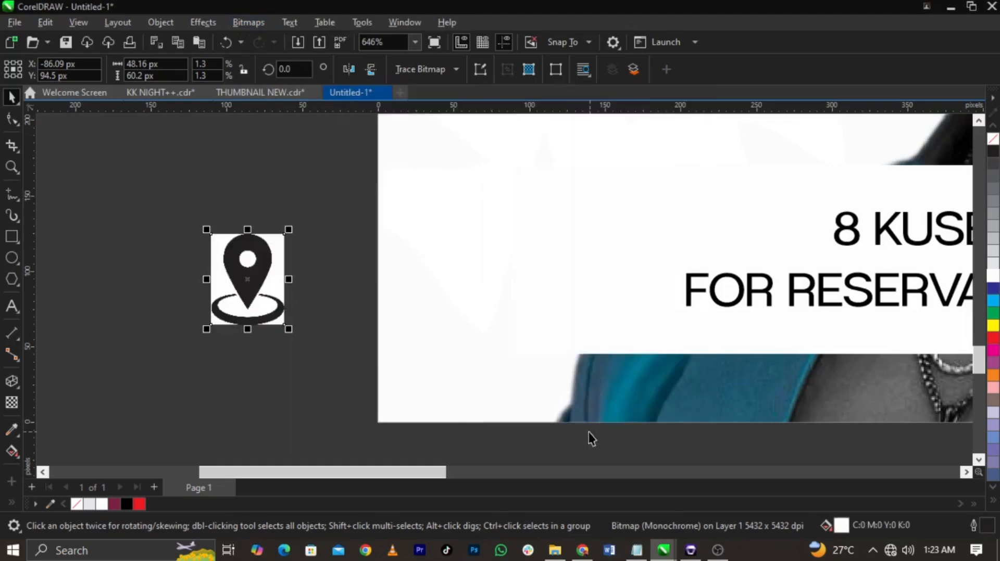
Step: Trace the pin bitmap as line art with its background colour removed, and delete the original bitmap
left_click(439, 72)
mouse_move(448, 121)
left_click(553, 124)
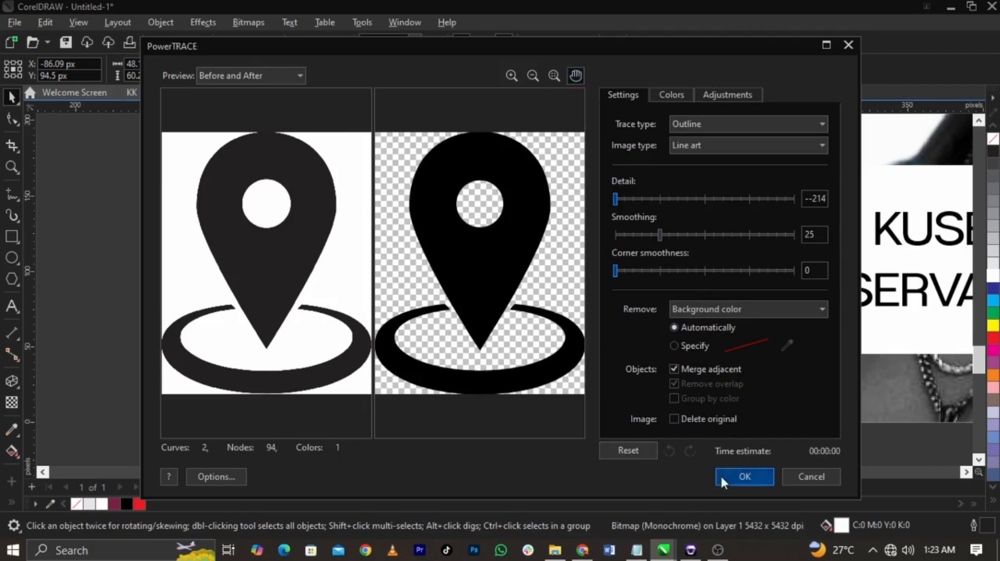
left_click(721, 475)
left_click_drag(221, 317, 116, 349)
left_click(252, 312)
key("Delete")
Step: Separate the traced pin's parts and delete the ring beneath it
left_click(154, 313)
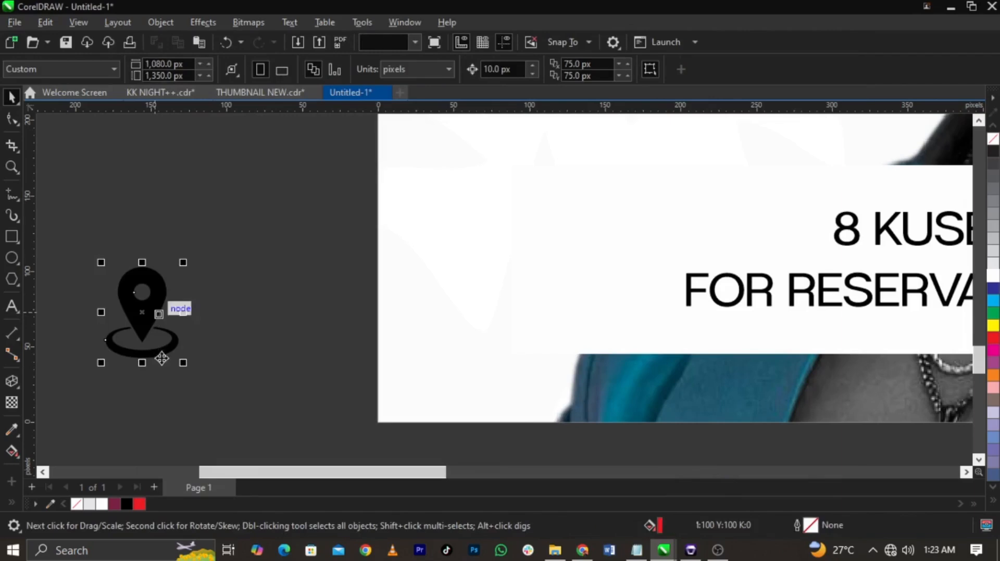
left_click(166, 347, "ctrl")
key("Delete")
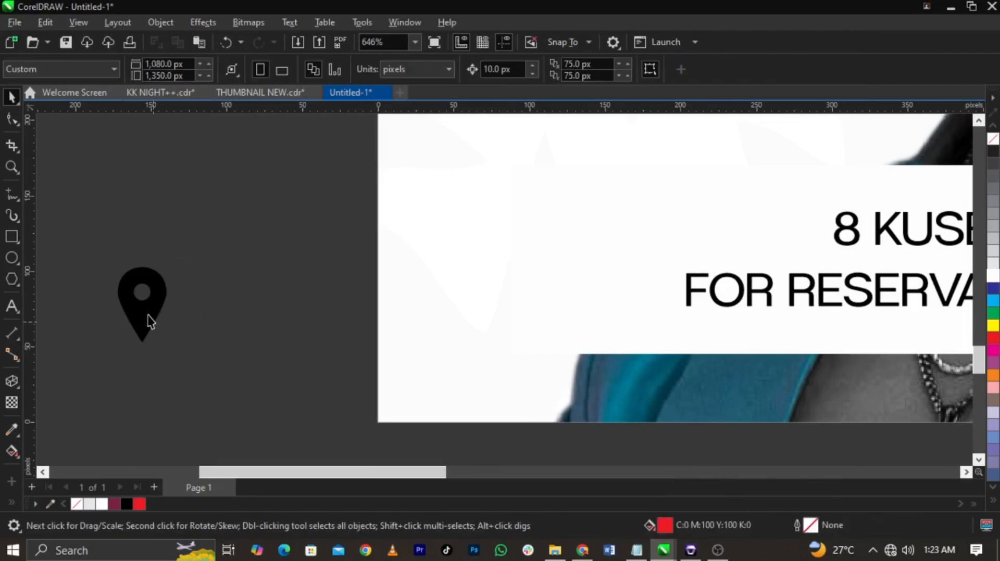
Step: Colour the pin red, scale it to about 17 px wide, and place it just before the street address
left_click_drag(148, 317, 896, 240)
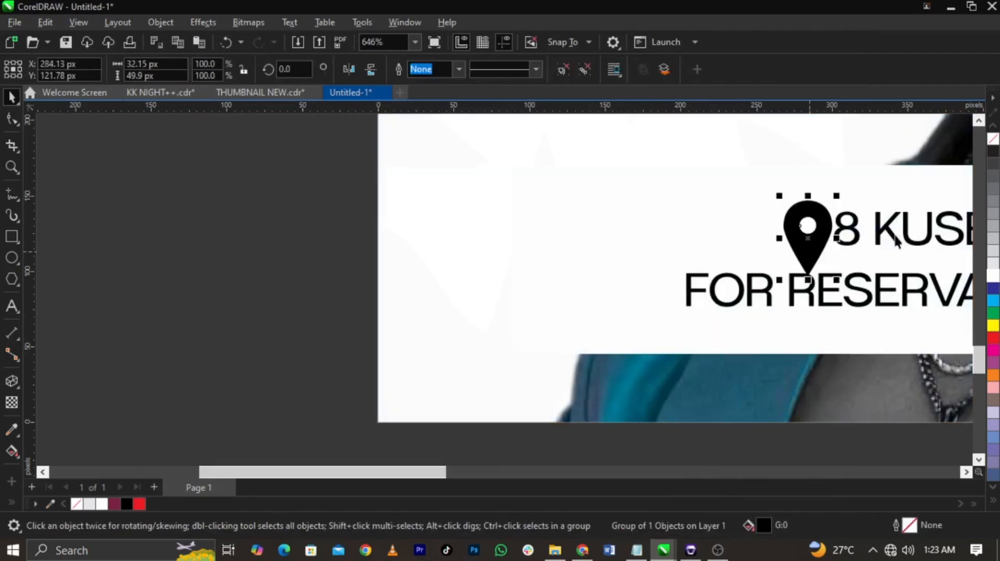
left_click(993, 338)
scroll(897, 199, "up", 1)
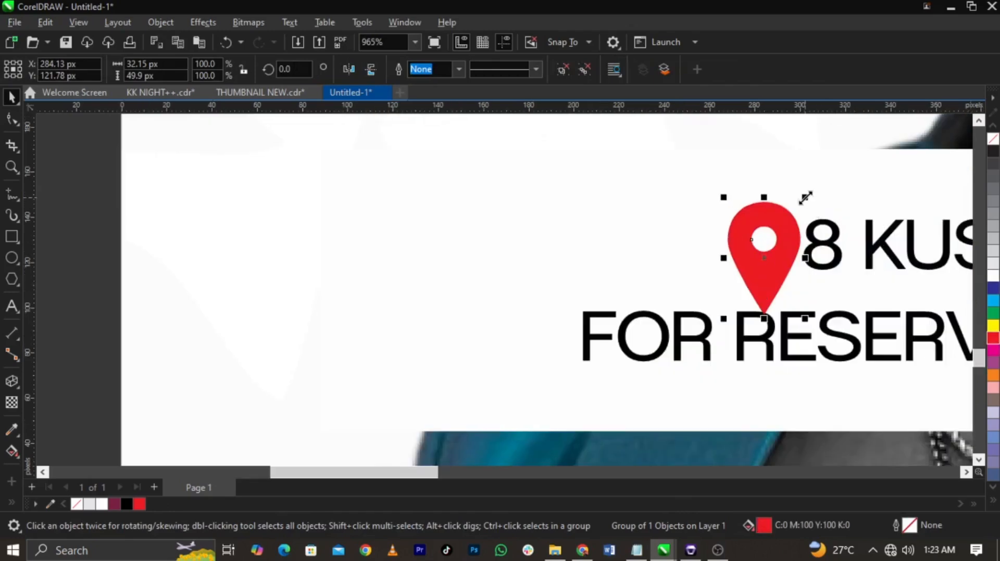
left_click_drag(805, 198, 800, 228)
mouse_move(778, 263)
left_mouse_down()
mouse_move(774, 246)
mouse_move(782, 252)
left_mouse_up()
scroll(567, 287, "down", 3)
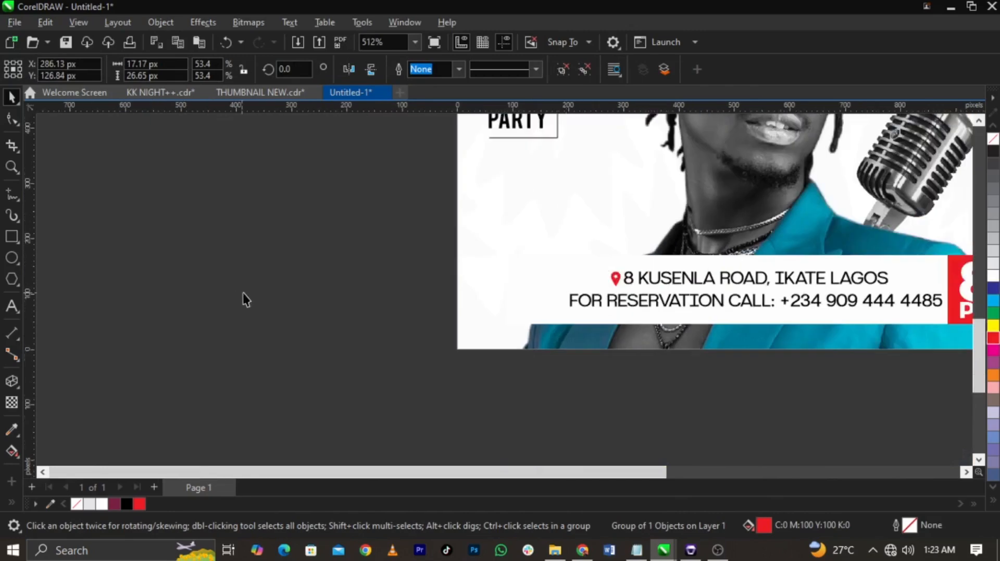
Step: Colour the words EVERY and SAT red
left_click(402, 313)
scroll(402, 313, "down", 6)
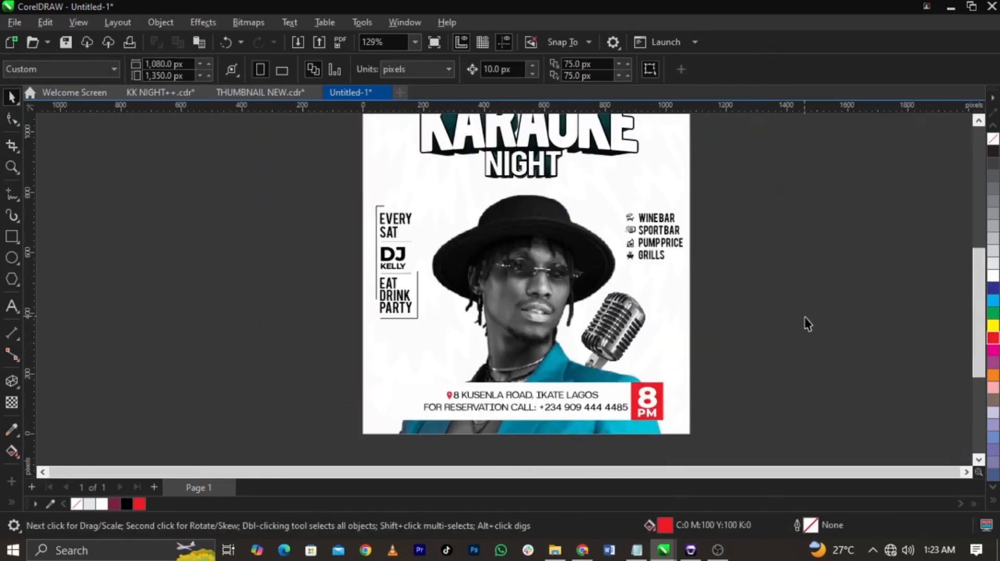
scroll(806, 323, "down", 3)
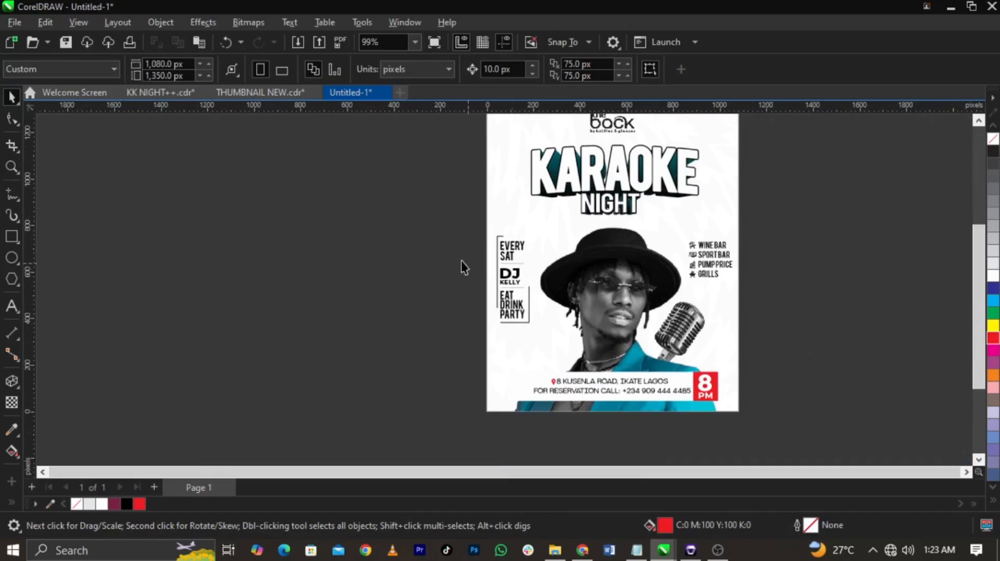
left_click(509, 254)
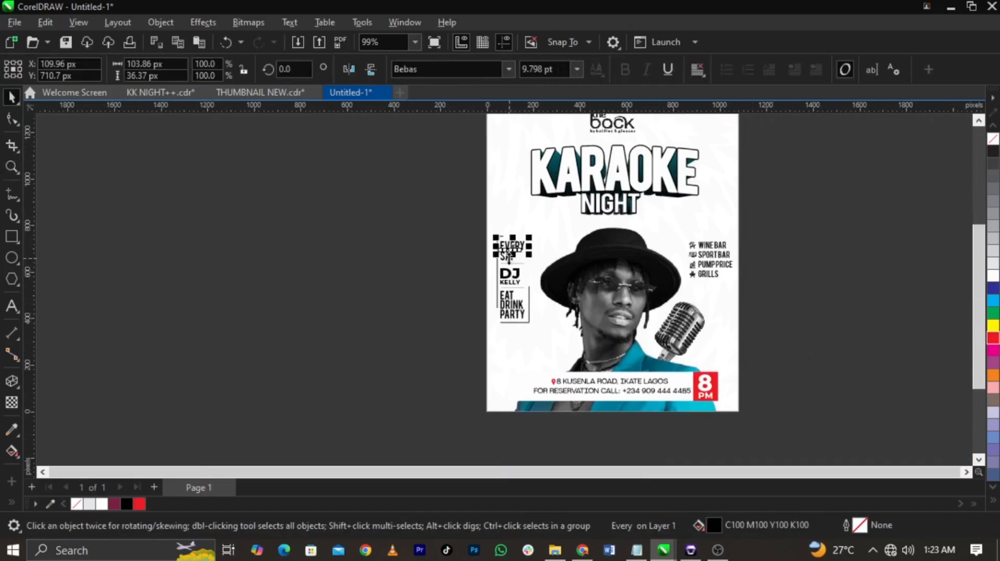
left_click(505, 261, "shift")
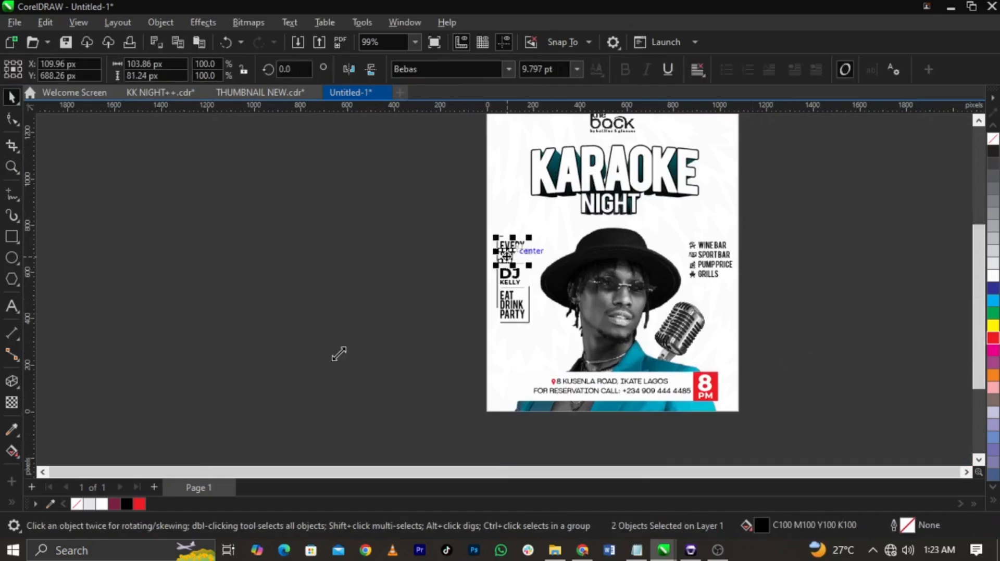
left_click(223, 363)
Step: Sample the teal from the portrait's jacket and apply it to the NIGHT lettering in the title
key("F2")
left_click_drag(359, 148, 780, 443)
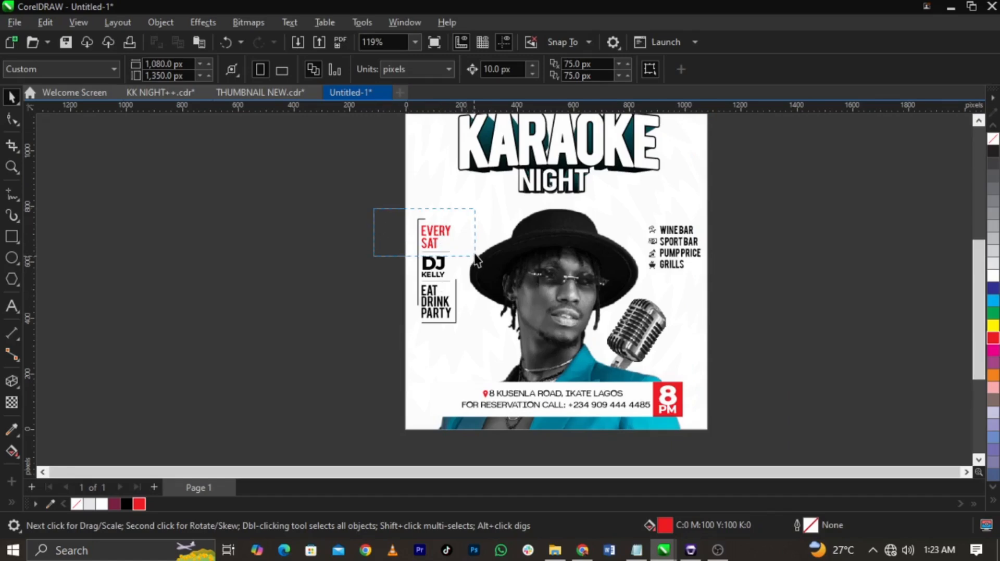
left_click_drag(374, 209, 477, 251)
left_click(13, 430)
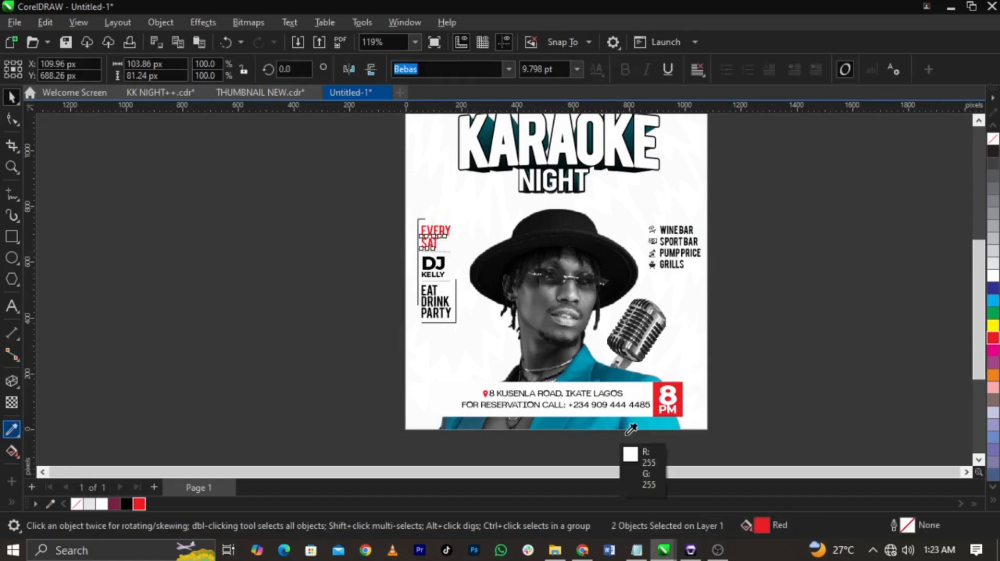
left_click(615, 418)
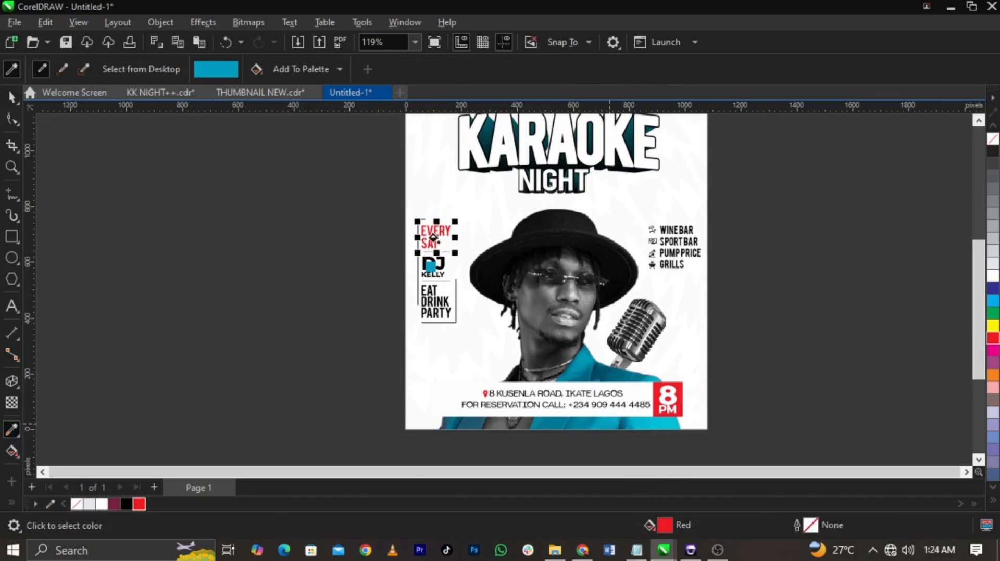
scroll(433, 238, "up", 4)
scroll(424, 281, "down", 2)
scroll(643, 170, "up", 3)
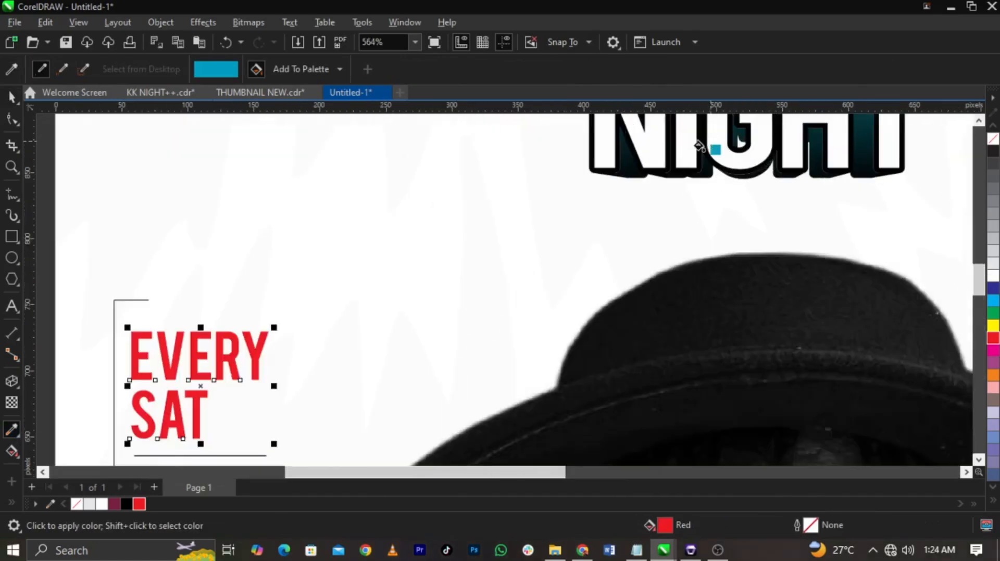
left_click(689, 147)
scroll(584, 293, "down", 4)
key("space")
left_click(291, 289)
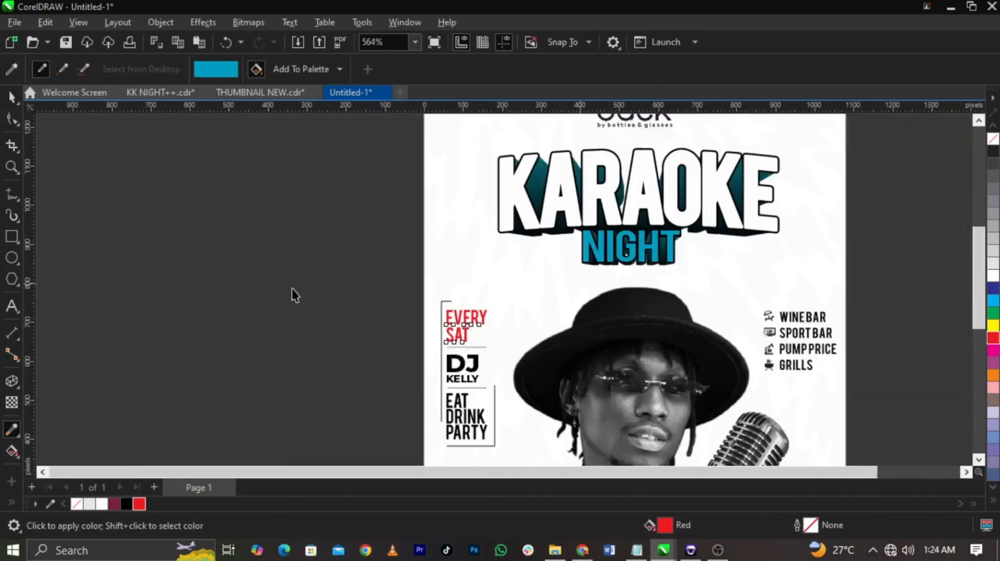
Step: Copy the performer line ending in "with" from the Notepad brief and paste it as text above the address bar
scroll(477, 264, "down", 2)
scroll(477, 262, "up", 1)
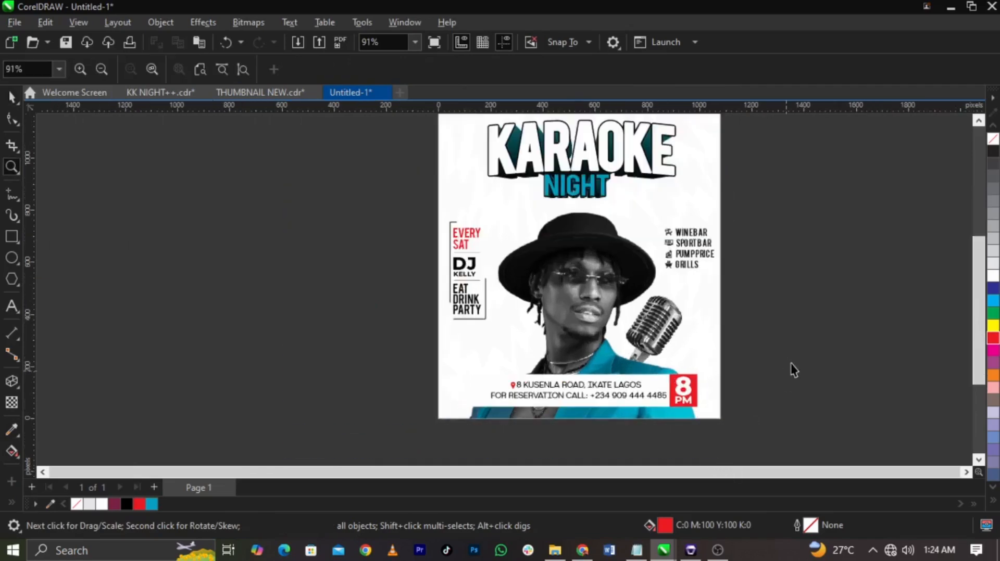
scroll(526, 367, "up", 1)
left_click(636, 551)
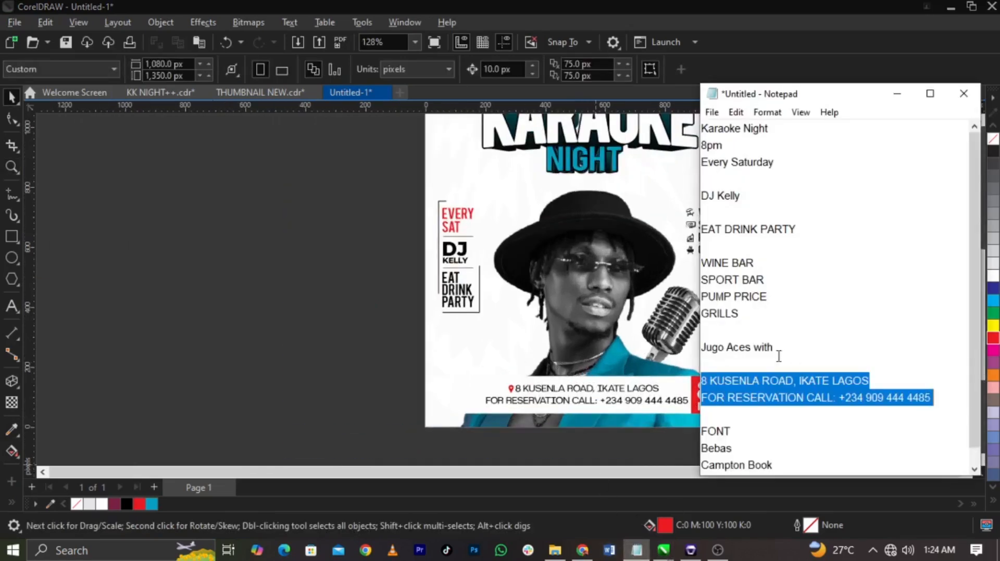
left_click_drag(784, 360, 620, 359)
key("ctrl+c")
left_click(329, 363)
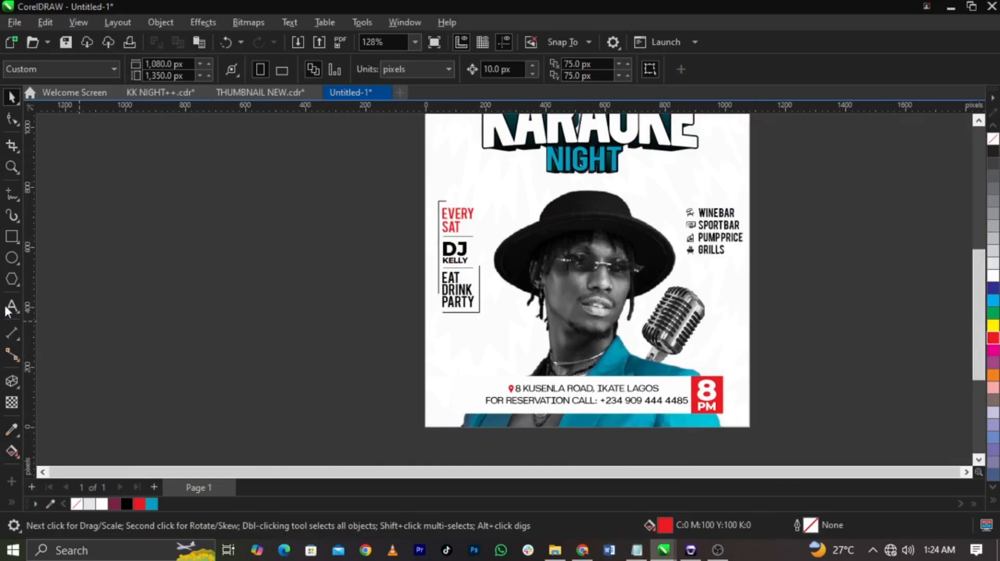
left_click(11, 307)
left_click(466, 364)
key("ctrl+v")
key("F2")
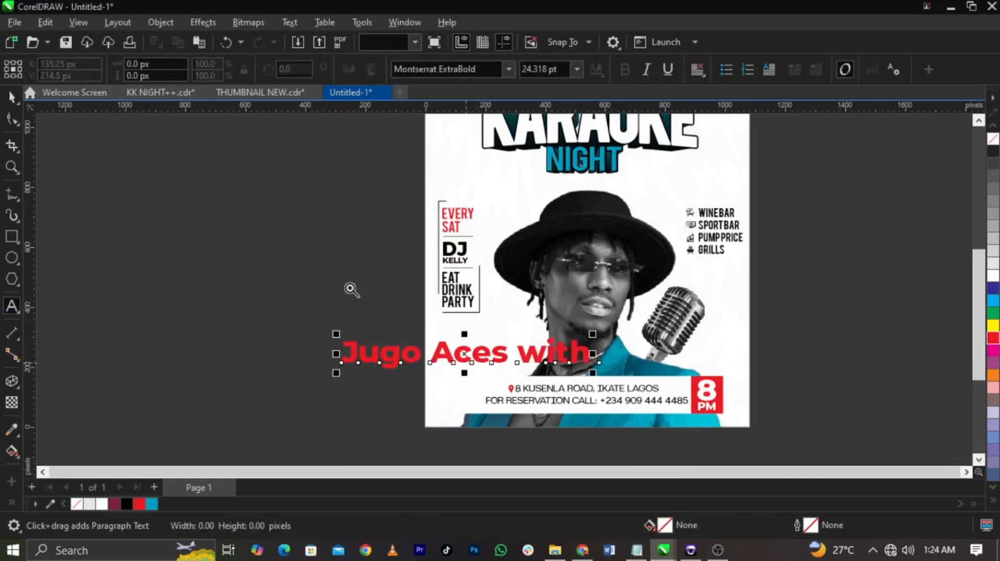
left_click_drag(334, 286, 669, 406)
key("space")
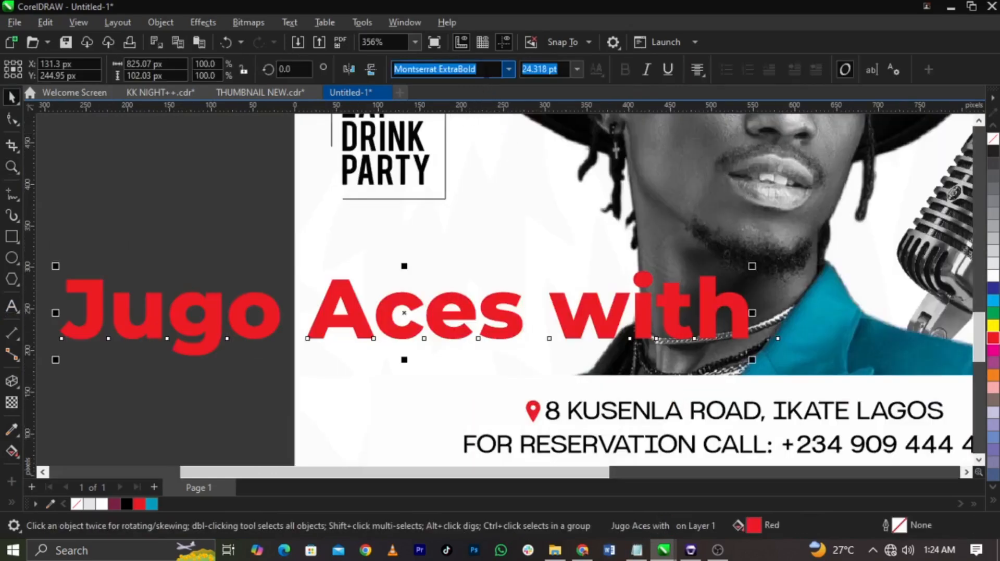
Step: Set the performer line in the Autograf PERSONAL USE font and shrink it to about 11.6 pt
left_click(496, 70)
type("Aut")
key("Return")
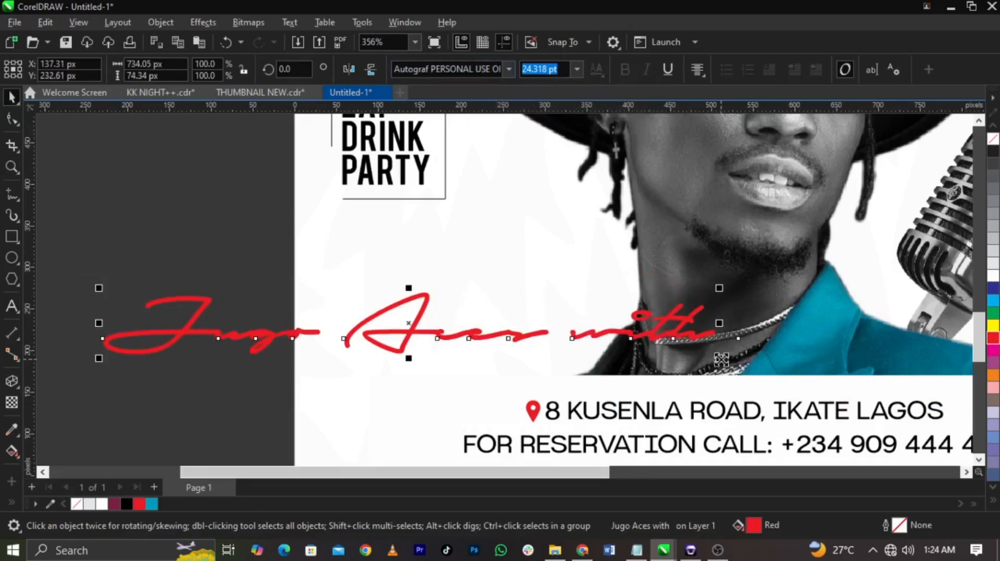
left_click_drag(719, 359, 565, 362)
Step: Split "with" off the performer line into its own text and place it closely above the name
left_click(487, 332, "shift")
key("F8")
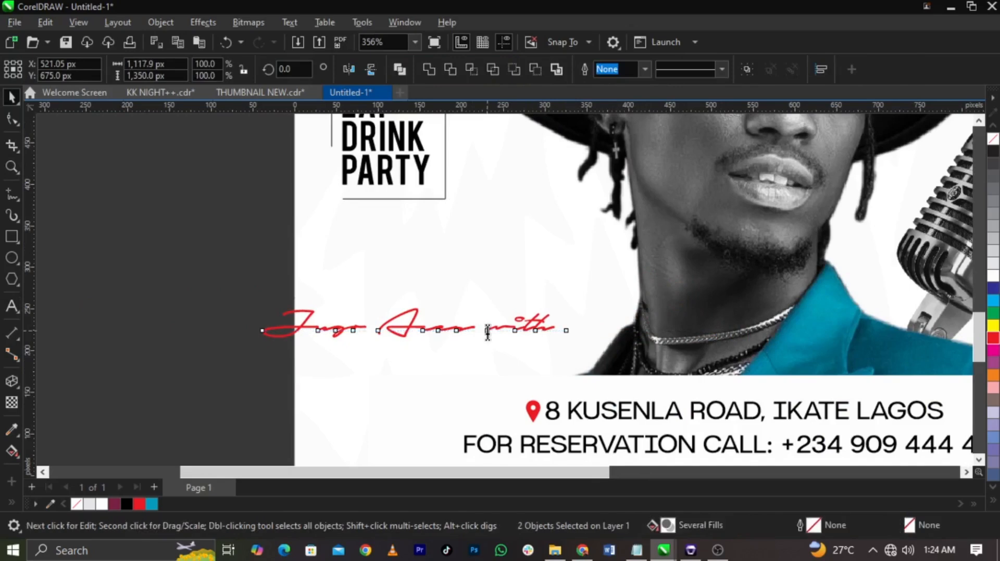
left_click_drag(489, 332, 578, 333)
key("ctrl+c")
key("BackSpace")
left_click(391, 297)
key("ctrl+v")
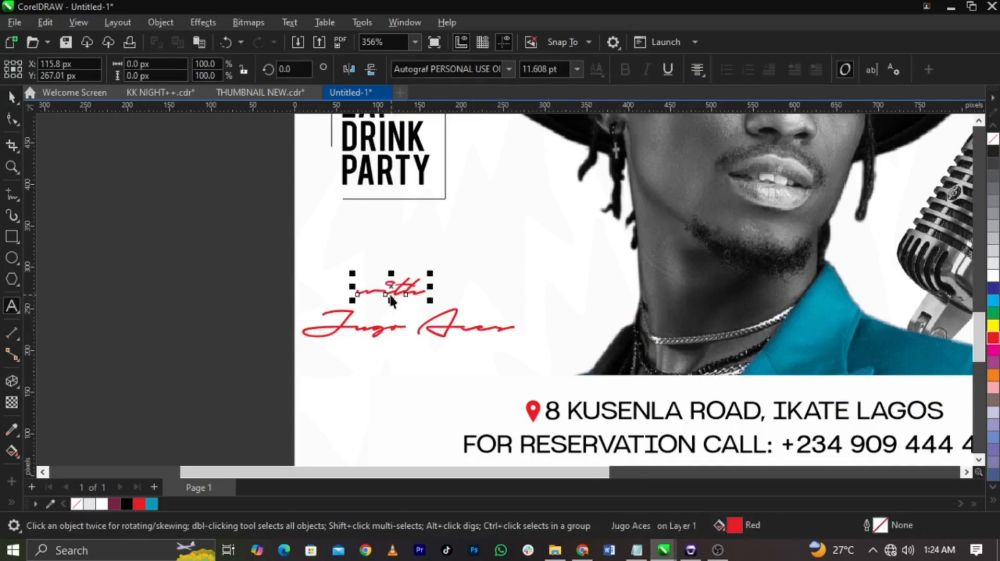
key("ctrl+space")
left_click_drag(406, 290, 410, 310)
Step: Enlarge "with" and the performer's name together to about 14.2 pt and colour them the sampled teal
left_click_drag(189, 278, 673, 376)
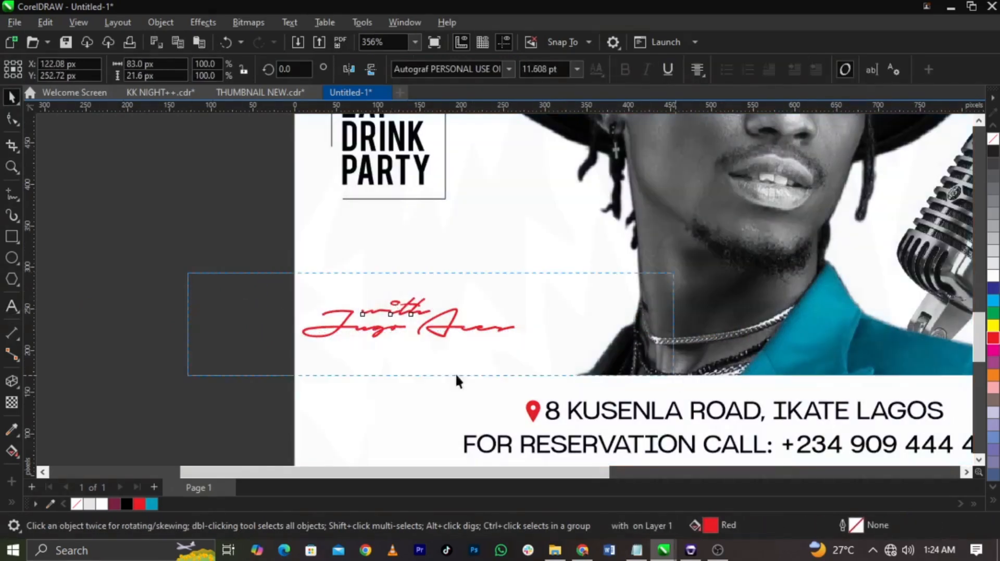
left_click(127, 504)
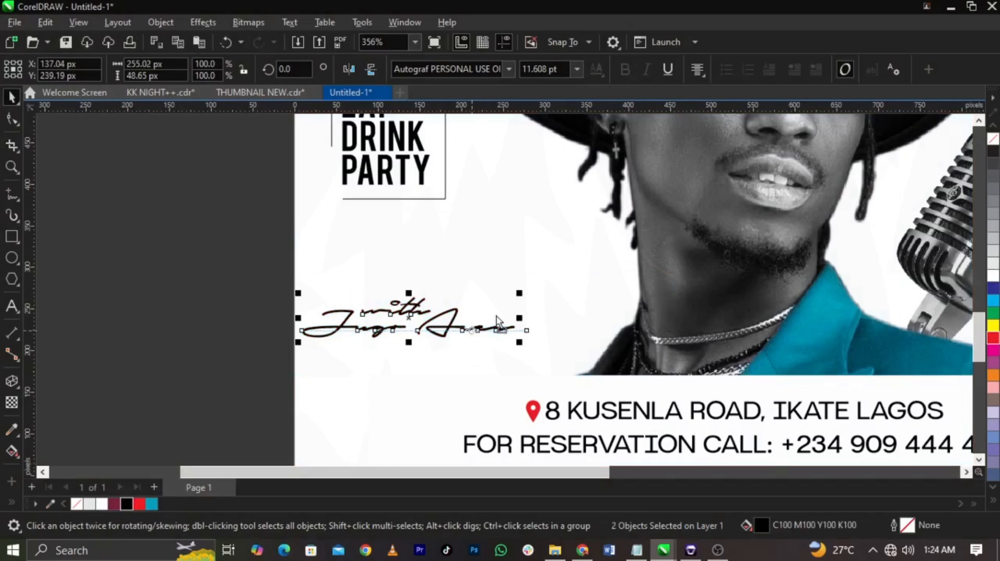
left_click_drag(477, 333, 587, 332)
left_click(152, 504)
scroll(245, 320, "down", 4)
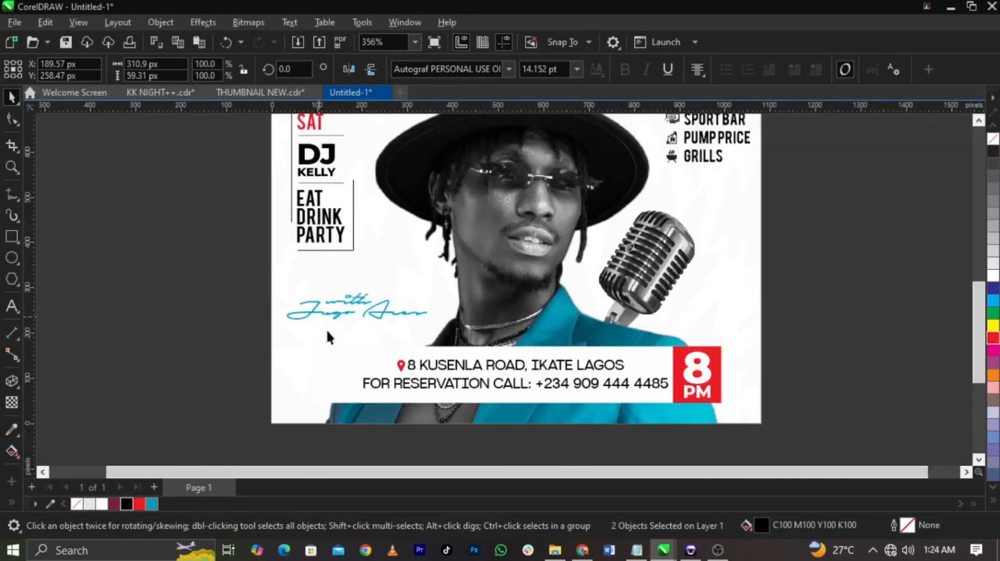
Step: Draw a red circle about 80 px in diameter on the empty area beside the flyer
key("F2")
left_click_drag(250, 421, 648, 106)
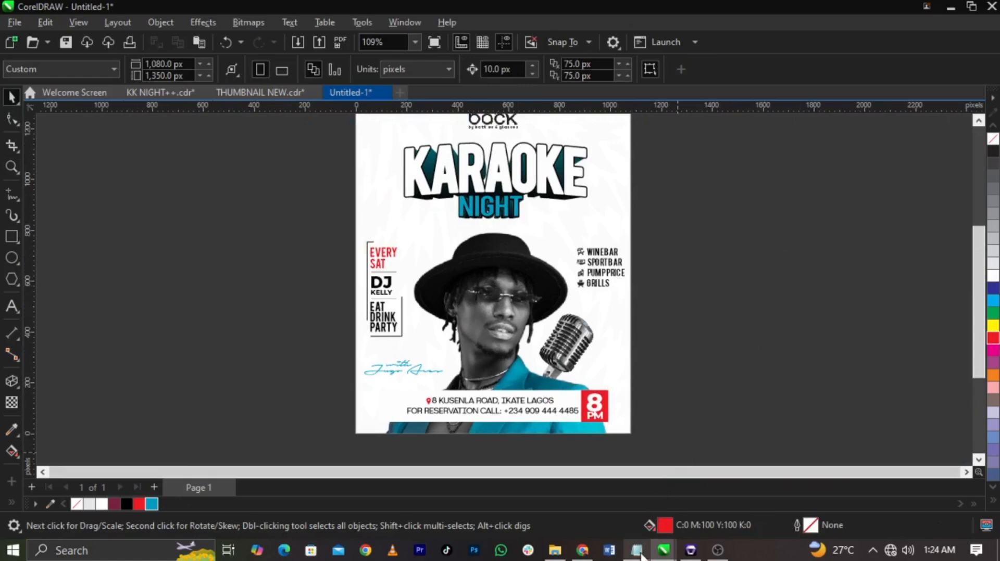
mouse_move(641, 557)
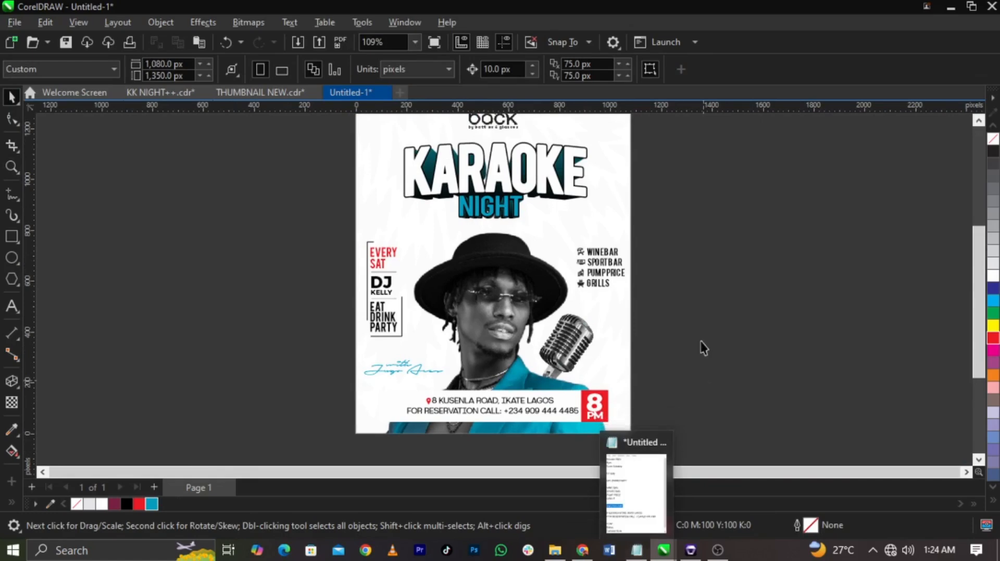
scroll(701, 333, "down", 1)
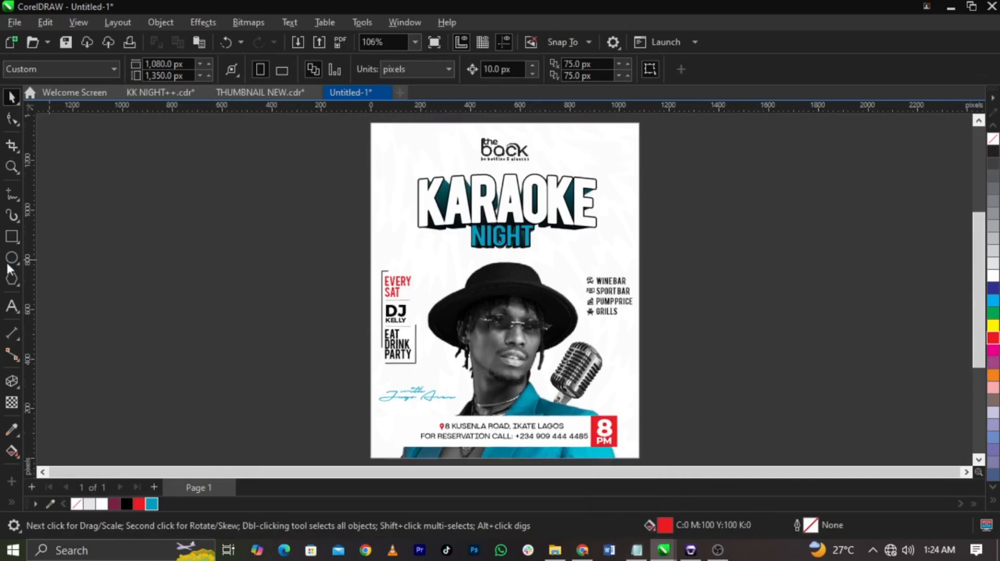
left_click(12, 257)
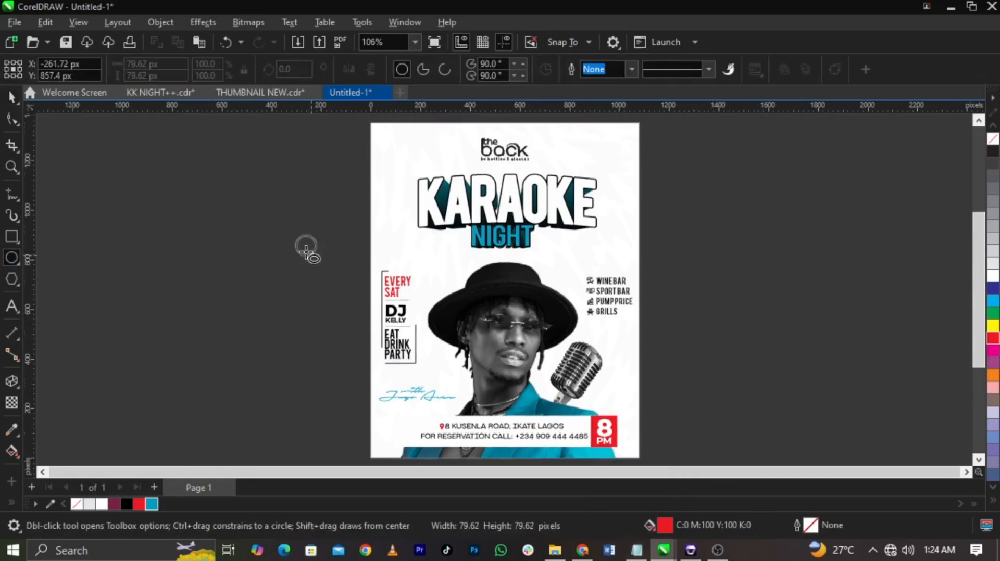
scroll(301, 236, "up", 5)
left_click_drag(306, 253, 332, 290)
key("space")
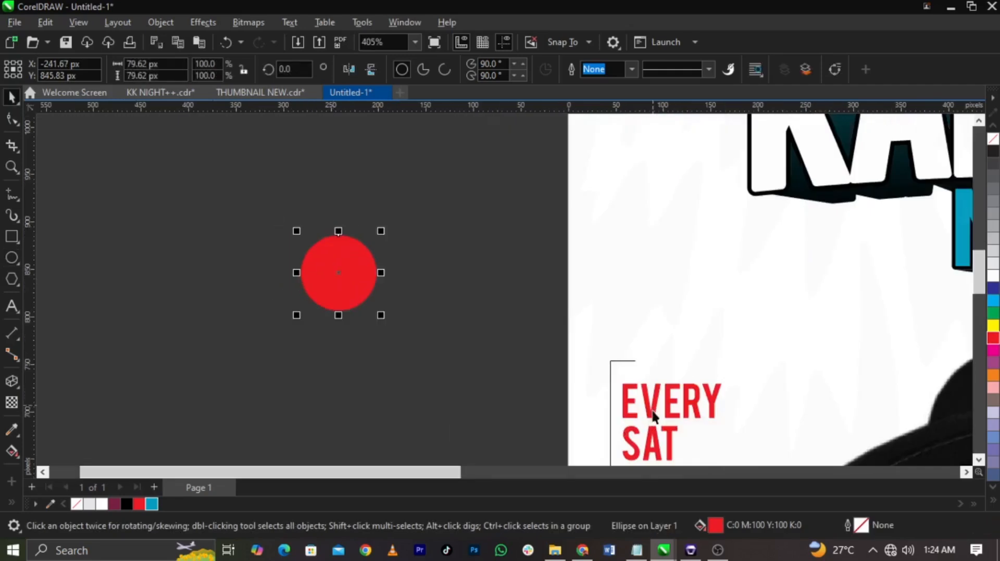
Step: Copy the "EVERY" text near the red circle, change it to "18+" and colour it white
left_click_drag(652, 412, 419, 362)
right_click(418, 362)
double_click(419, 362)
key("ctrl+a")
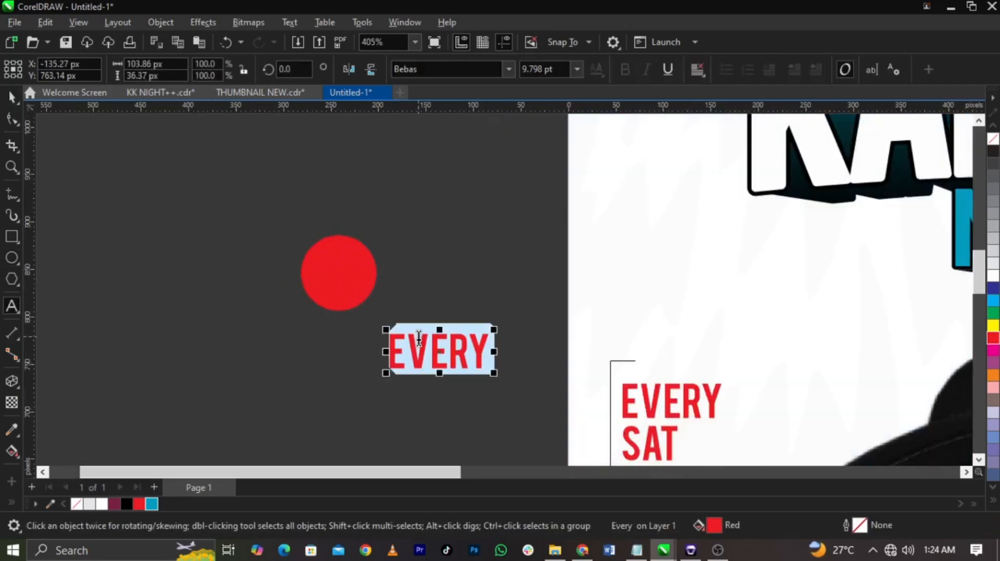
key("BackSpace")
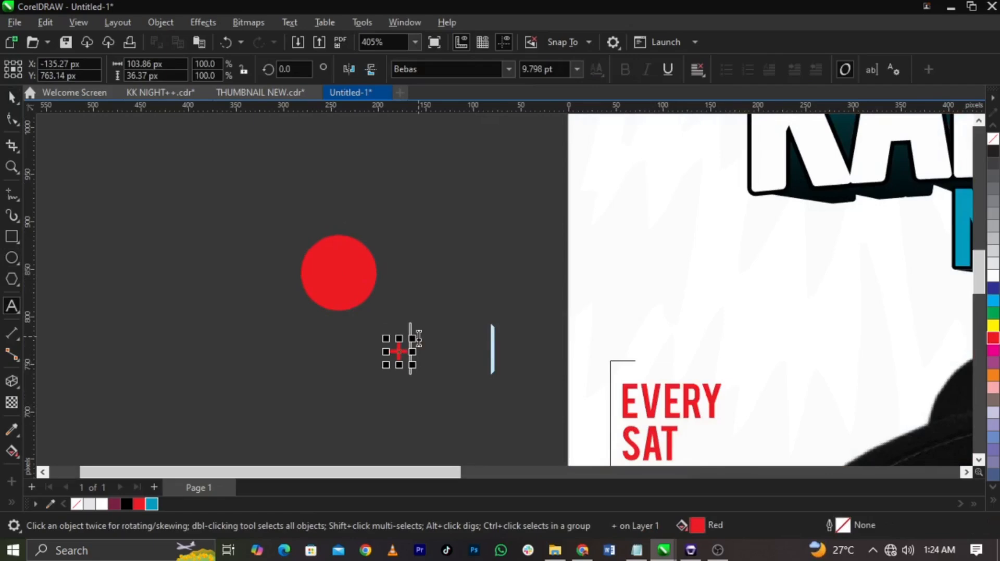
type("18+")
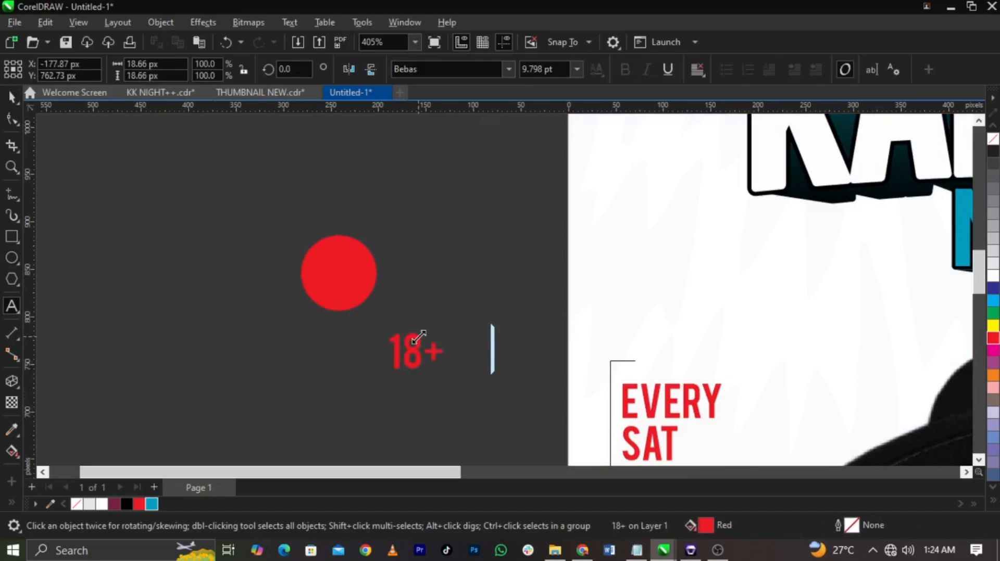
key("ctrl+space")
left_click(993, 276)
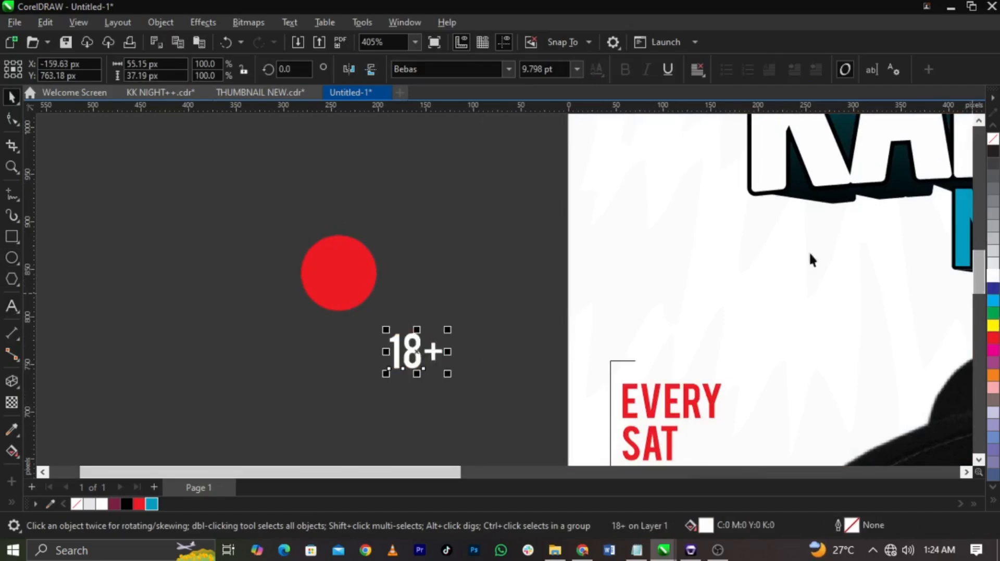
Step: Centre the "18+" text horizontally and vertically on the red circle
left_click(365, 293, "shift")
key("c")
key("e")
left_click(433, 304)
scroll(339, 264, "up", 1)
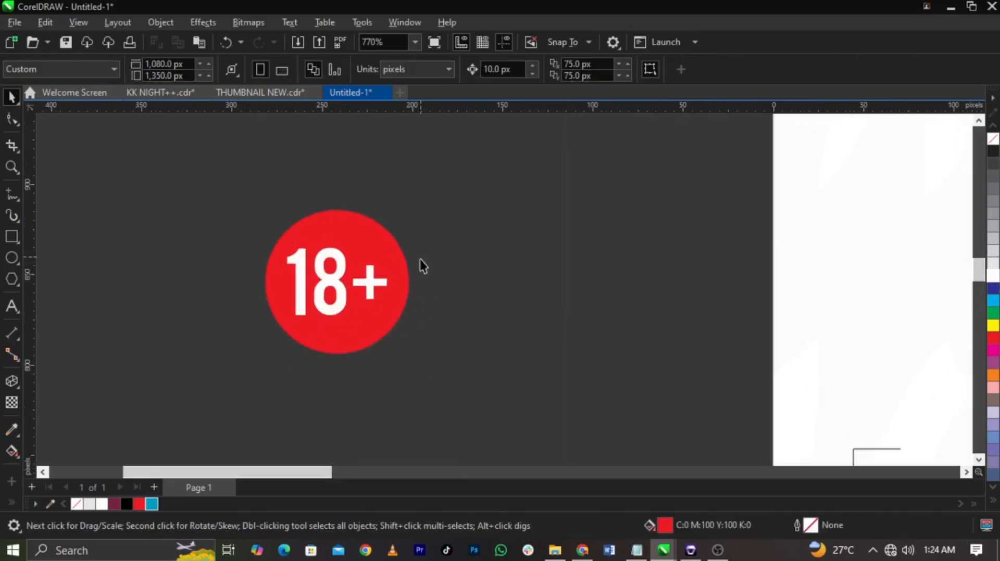
Step: Group the 18+ badge, shrink it to about 51 px and place it in the flyer's upper-left corner
scroll(420, 258, "down", 1)
left_click_drag(471, 226, 252, 358)
scroll(252, 359, "down", 2)
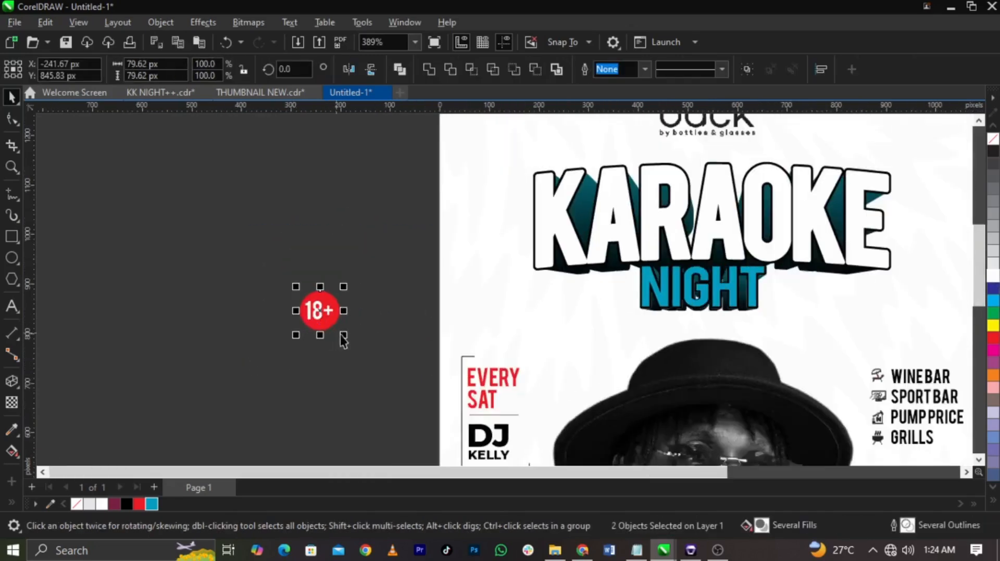
key("ctrl+g")
scroll(289, 333, "down", 2)
left_click_drag(302, 320, 398, 195)
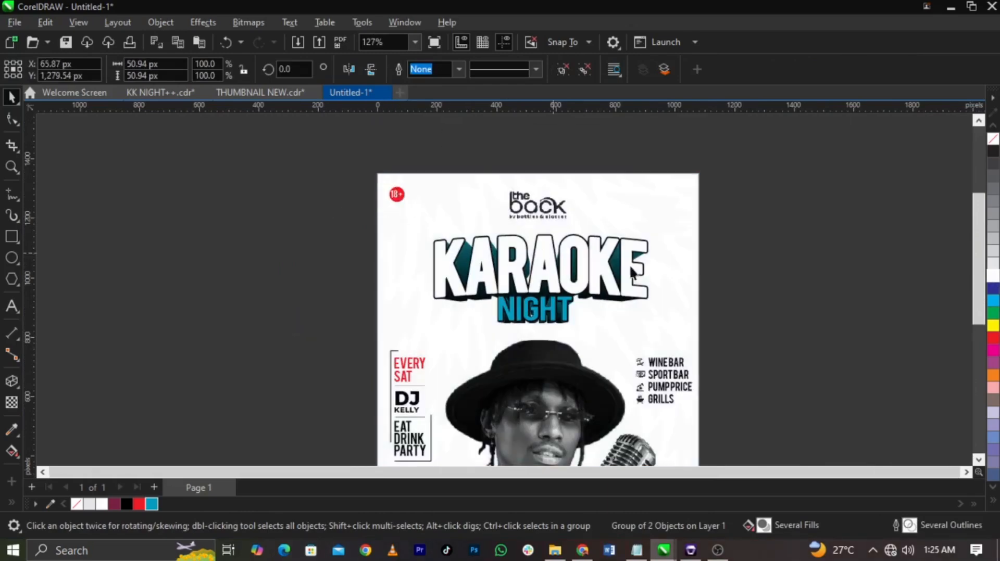
key("Escape")
key("shift+F4")
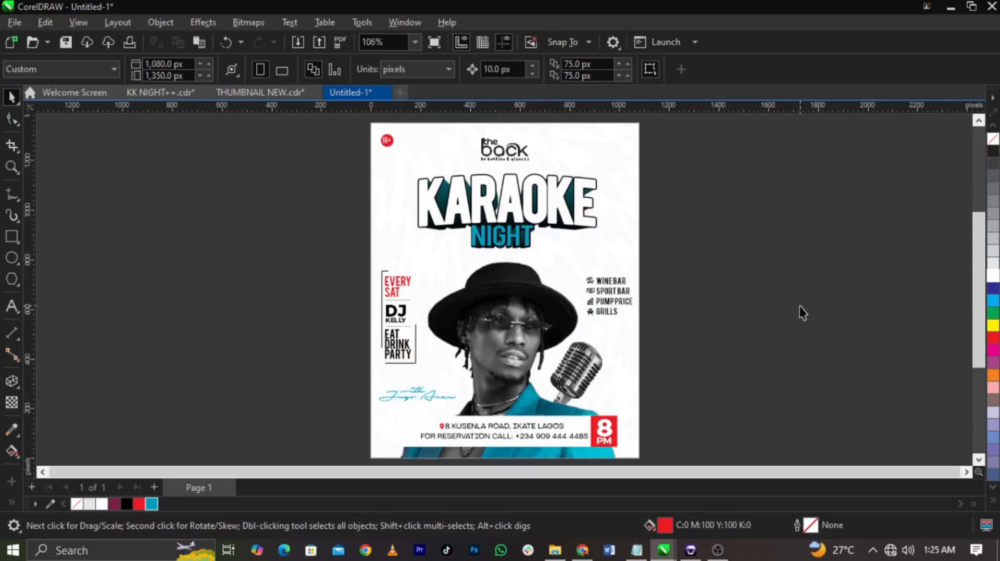
Step: Preview the flyer at full screen and nudge the services list slightly left, away from the page edge
key("F9")
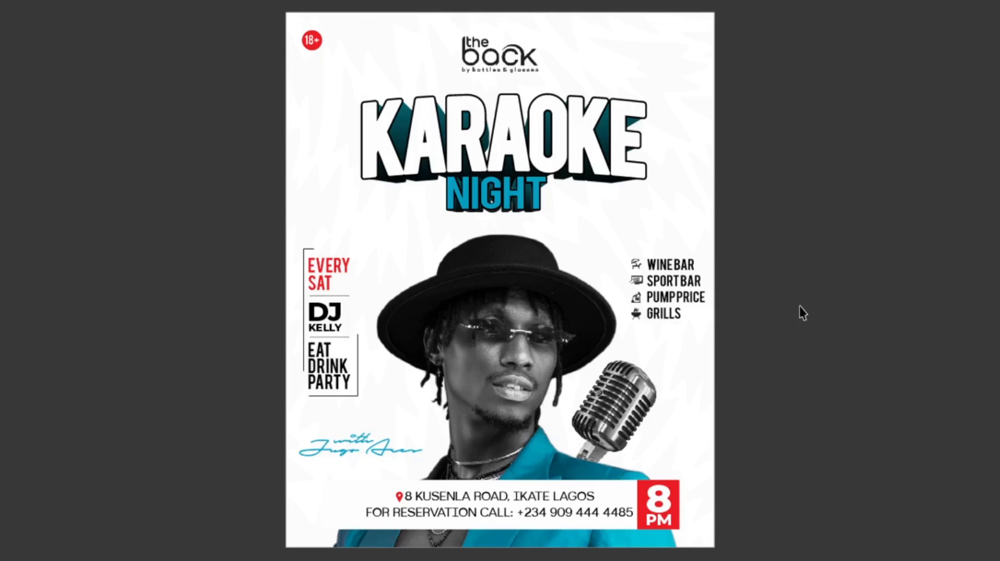
left_click(799, 306)
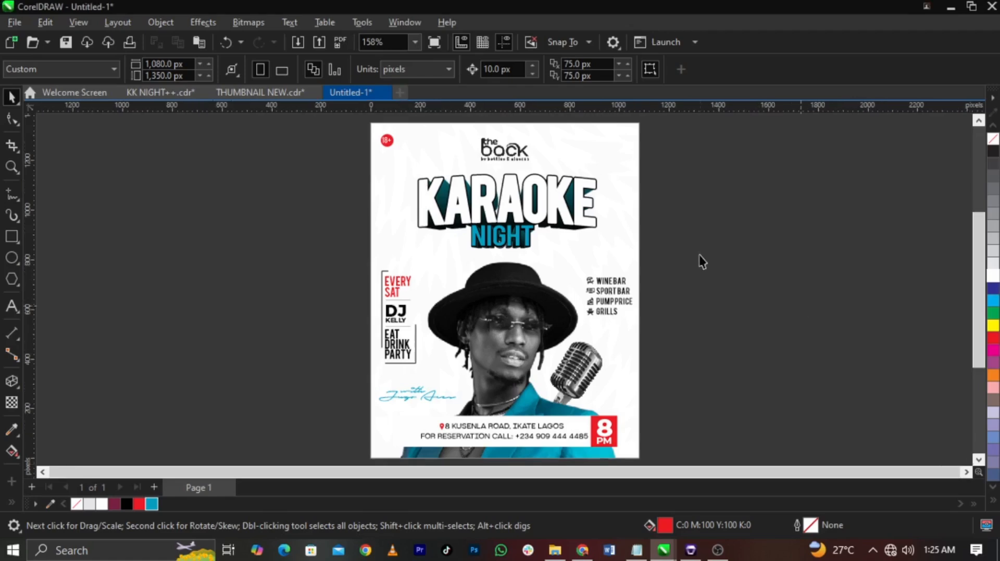
left_click_drag(701, 255, 573, 340)
scroll(573, 339, "up", 2)
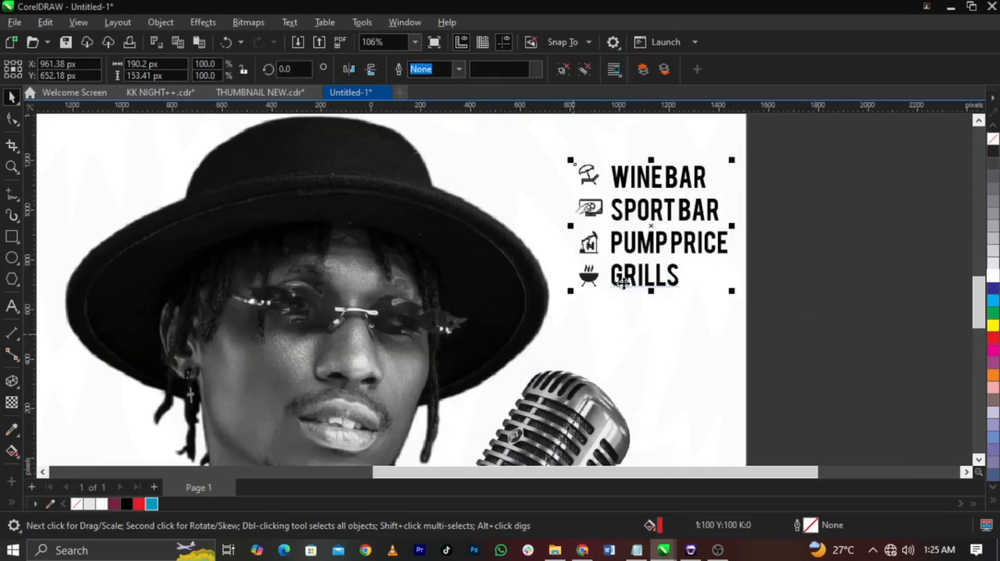
left_click_drag(624, 284, 614, 283)
left_click(790, 293)
key("F4")
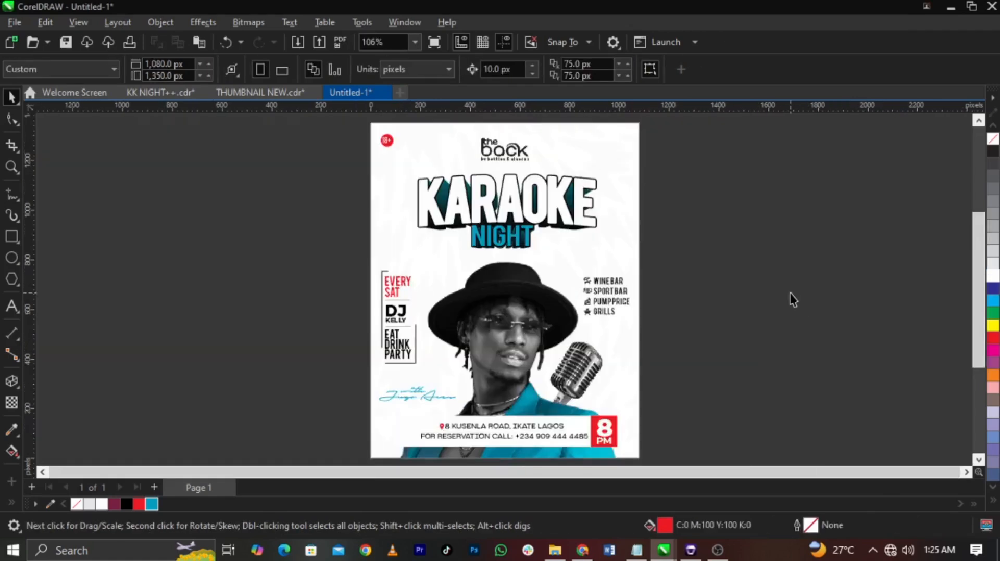
Step: Duplicate the whole flyer to the right of the original and fill the copy's background yellow
key("ctrl+a")
left_click_drag(441, 366, 719, 365)
right_click(718, 365)
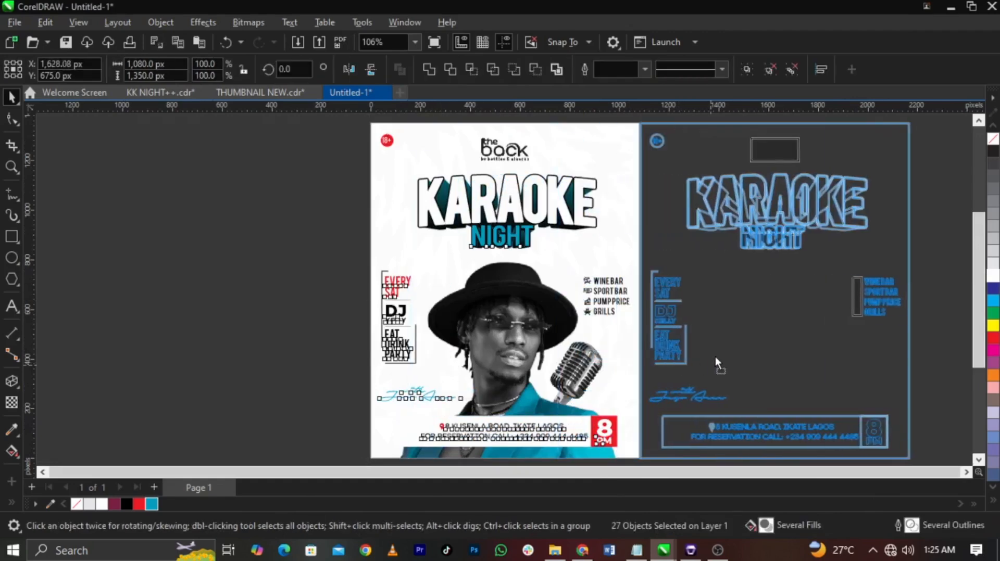
left_click(574, 318)
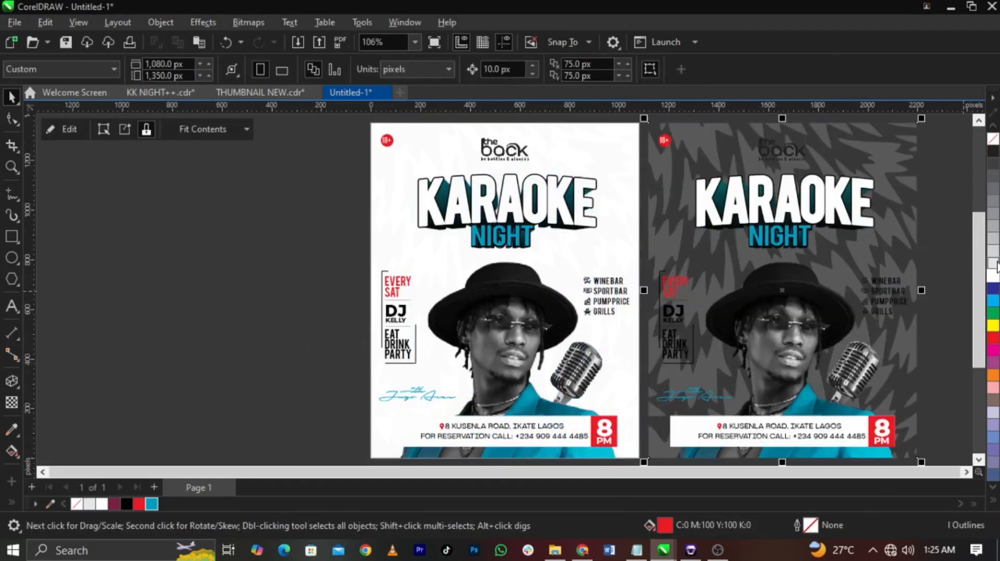
left_click(574, 319)
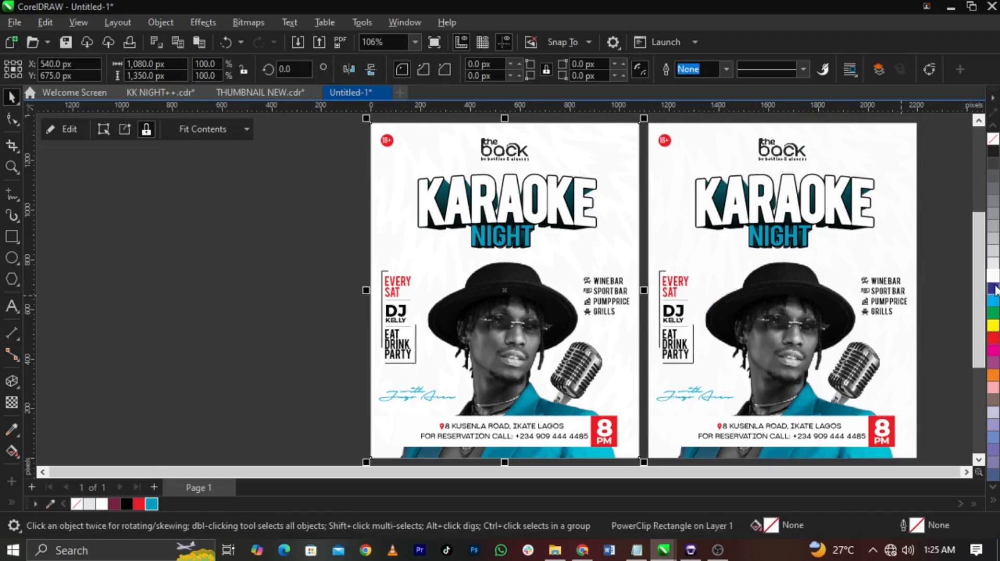
left_click(783, 286)
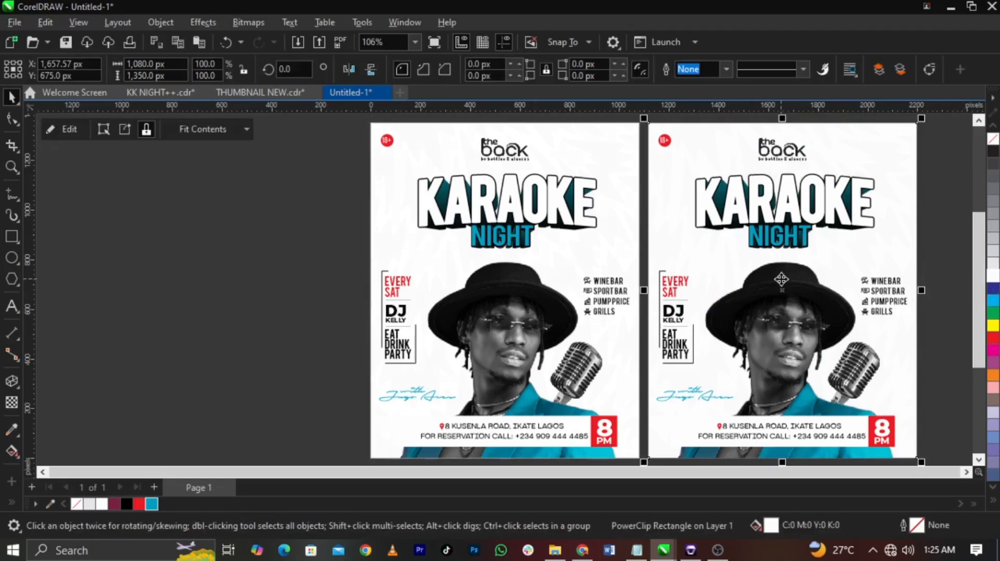
left_click(992, 326)
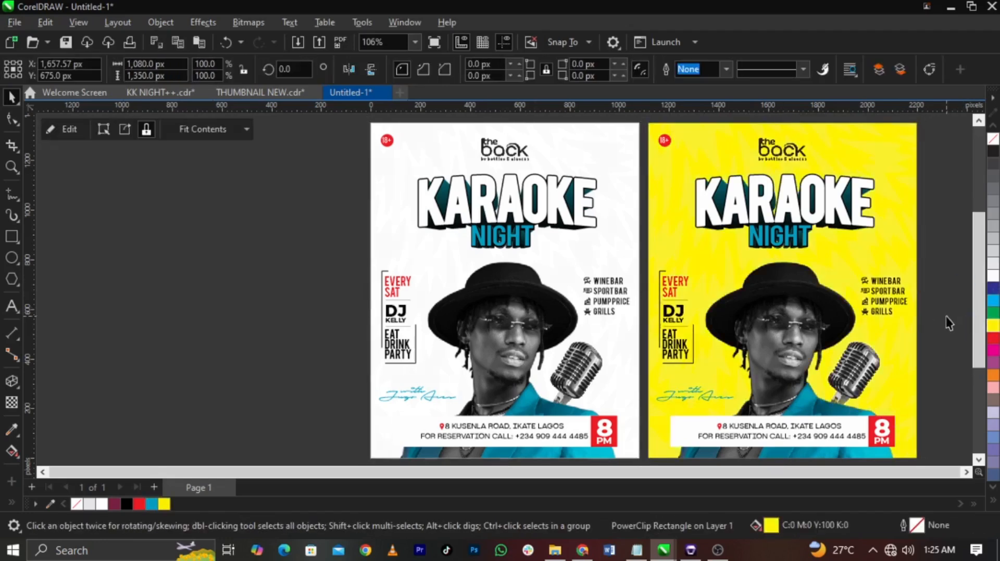
Step: Preview the white and yellow flyers side by side at full screen
left_click(230, 325)
right_click(232, 332)
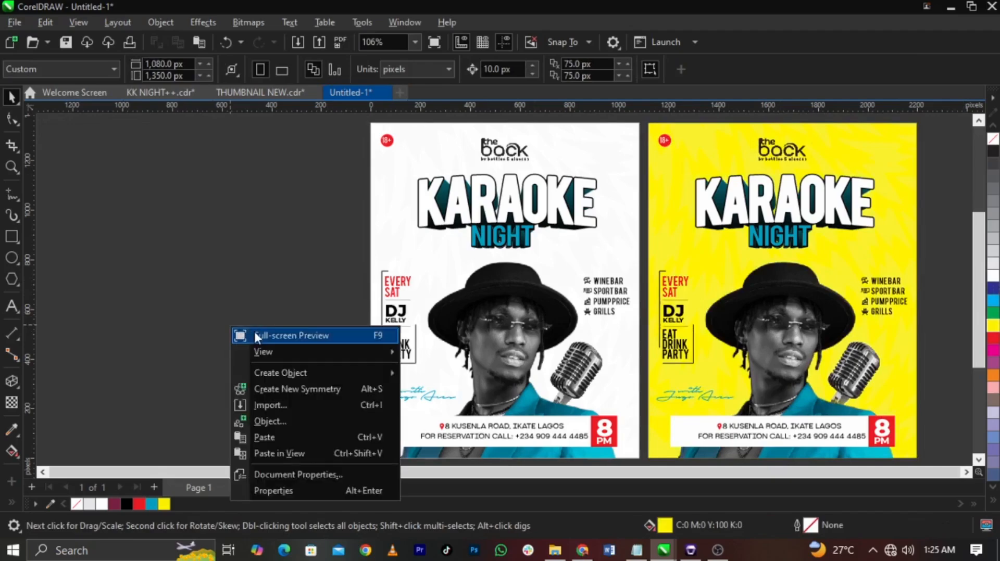
left_click(254, 330)
left_click(223, 287)
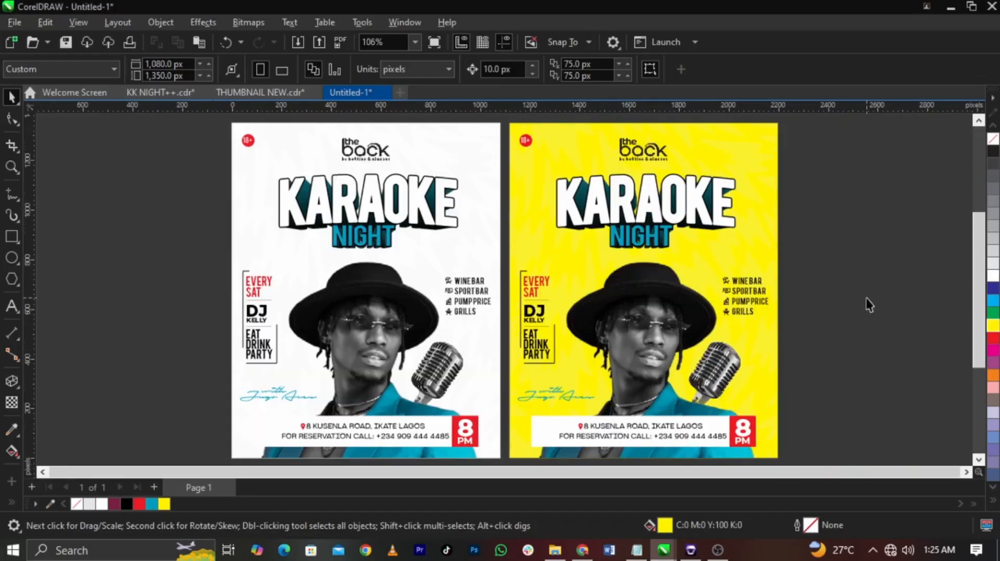
right_click(869, 304)
left_click(870, 308)
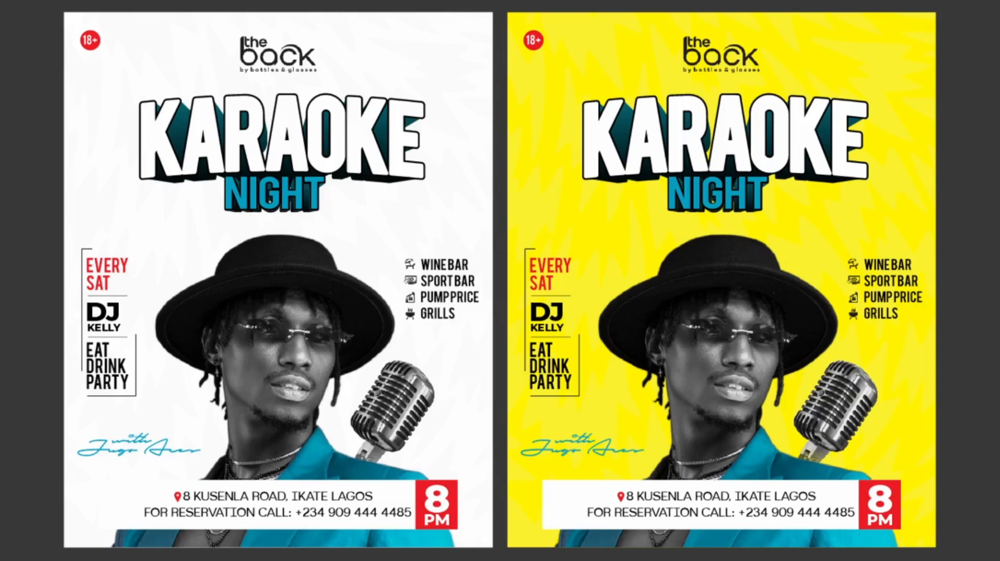
left_click(676, 319)
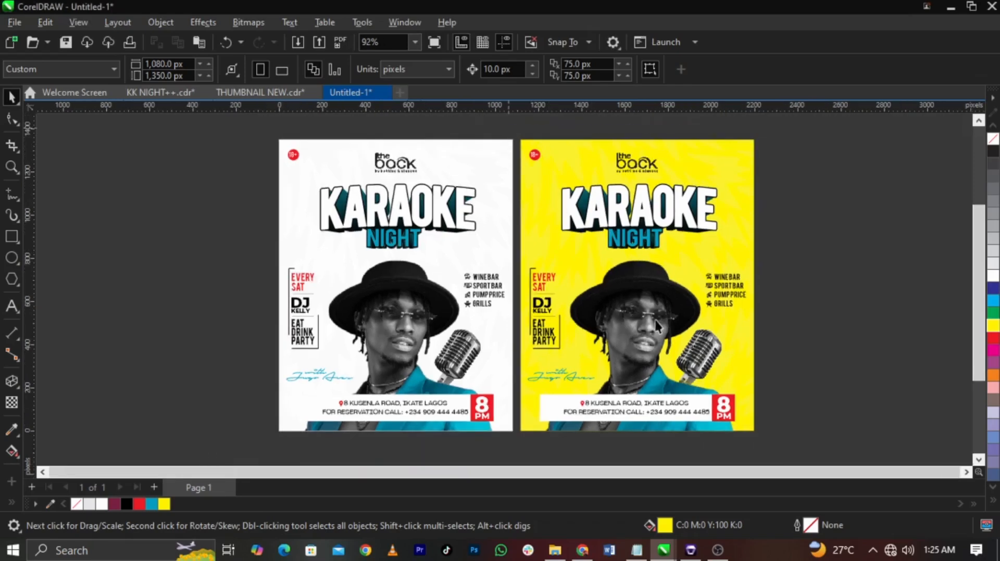
Step: Duplicate the yellow flyer to its right and colour the performer signature on the middle flyer black
left_click_drag(509, 127, 800, 451)
left_click_drag(611, 375, 854, 371)
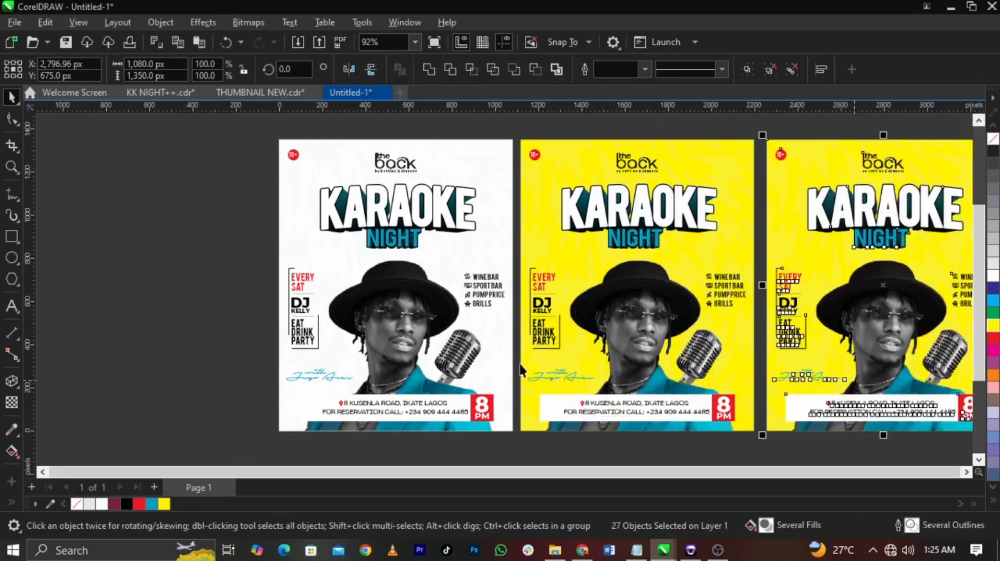
left_click(521, 371)
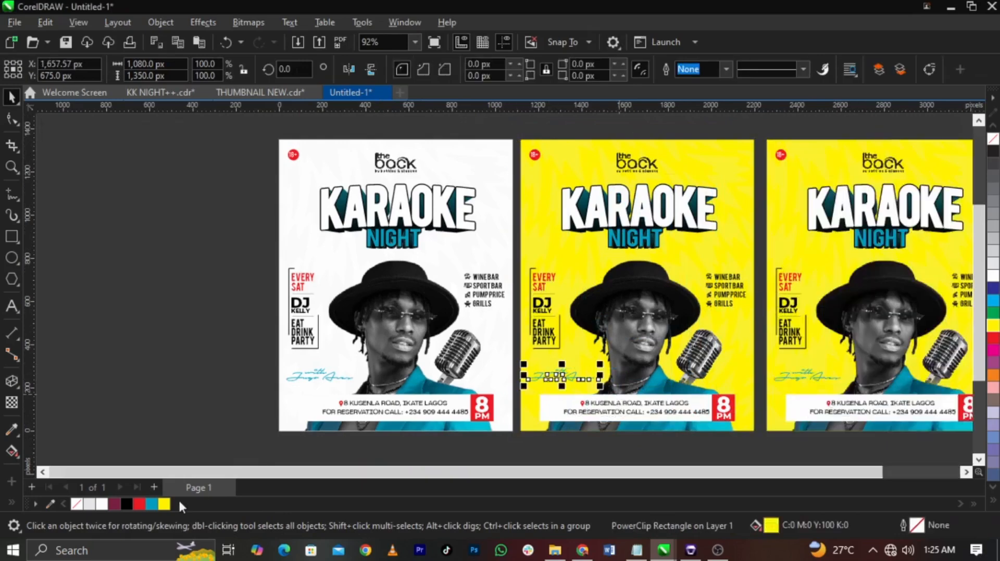
left_click(127, 504)
left_click(225, 404)
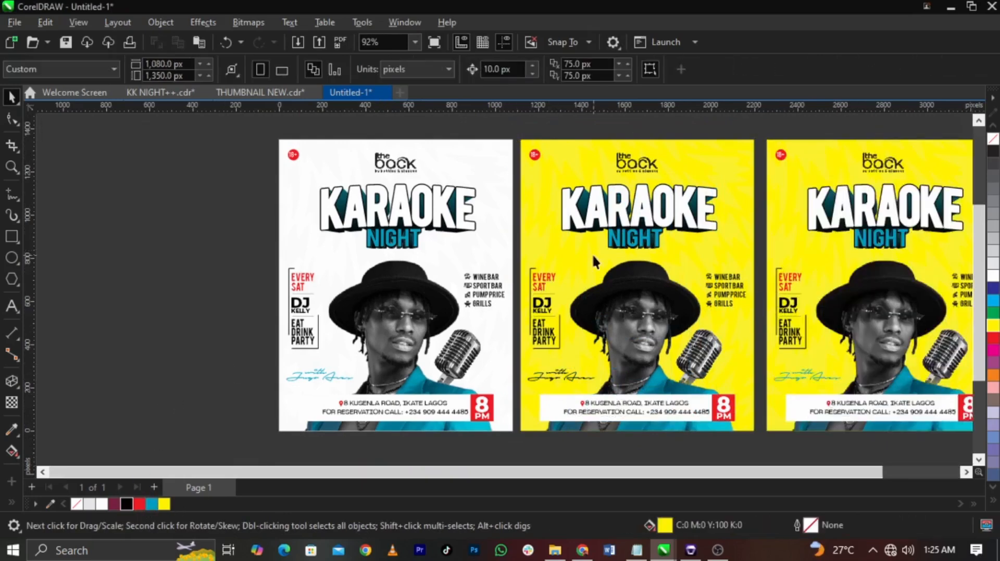
Step: Fill the third flyer's background with the sampled teal
scroll(383, 254, "down", 1)
left_click(805, 291)
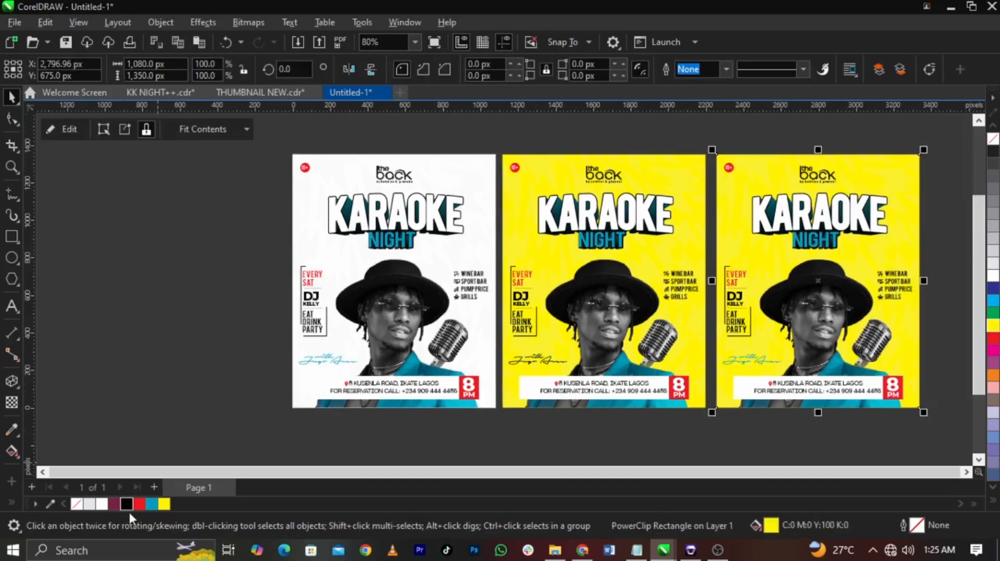
left_click(151, 504)
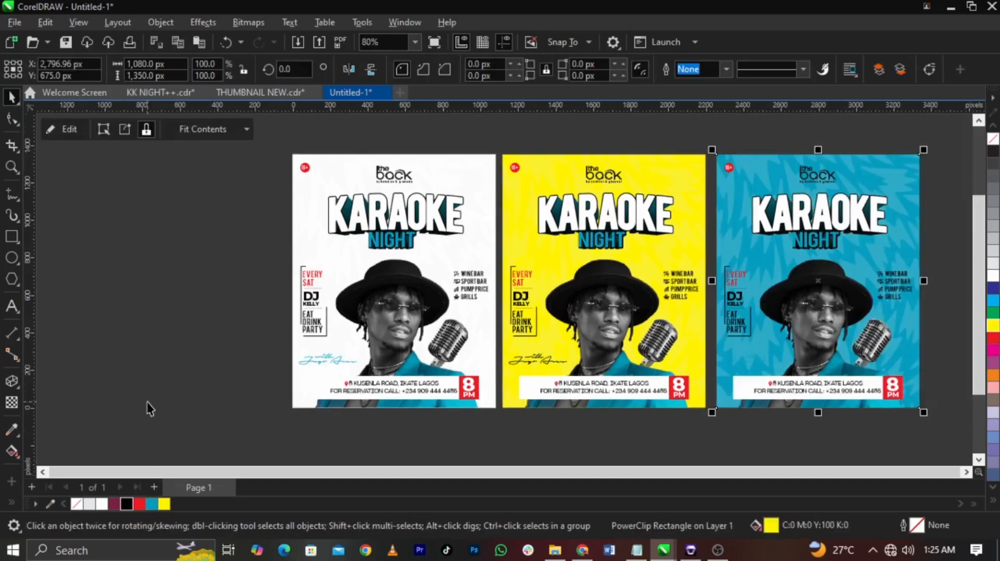
Step: Slightly increase the transparency of the jagged background pattern inside the teal flyer's PowerClip frame
double_click(794, 336)
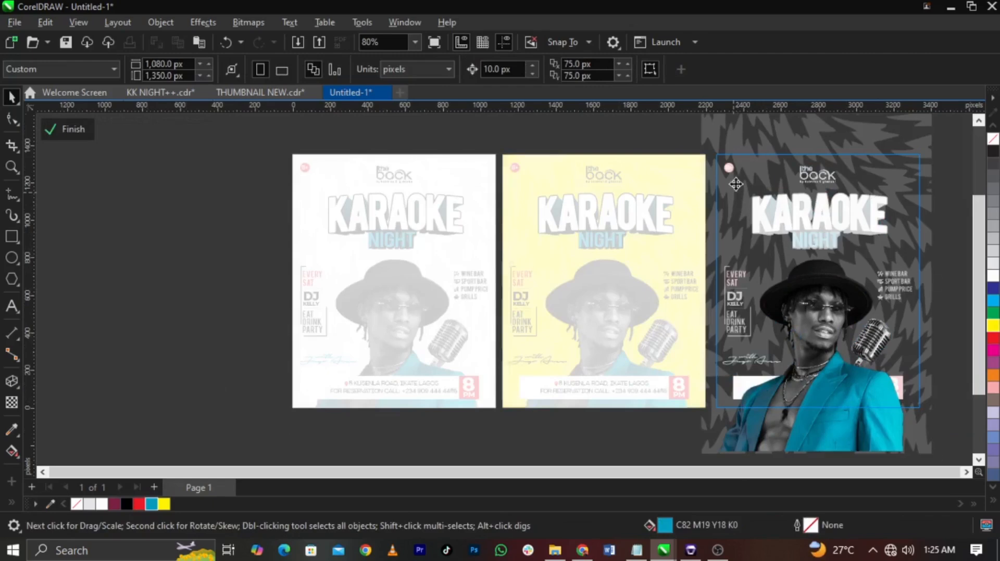
left_click(736, 183)
left_click(11, 403)
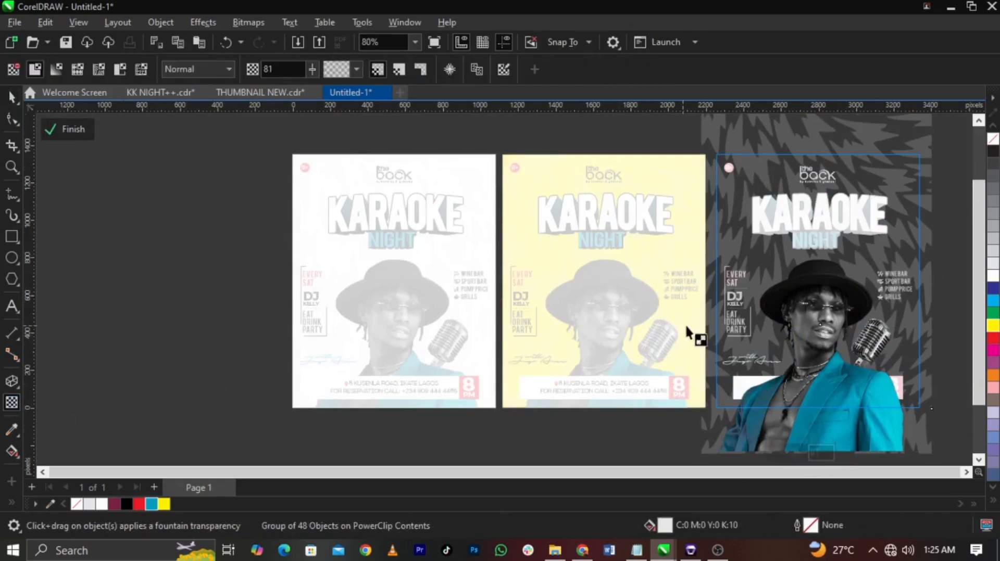
scroll(687, 334, "down", 1)
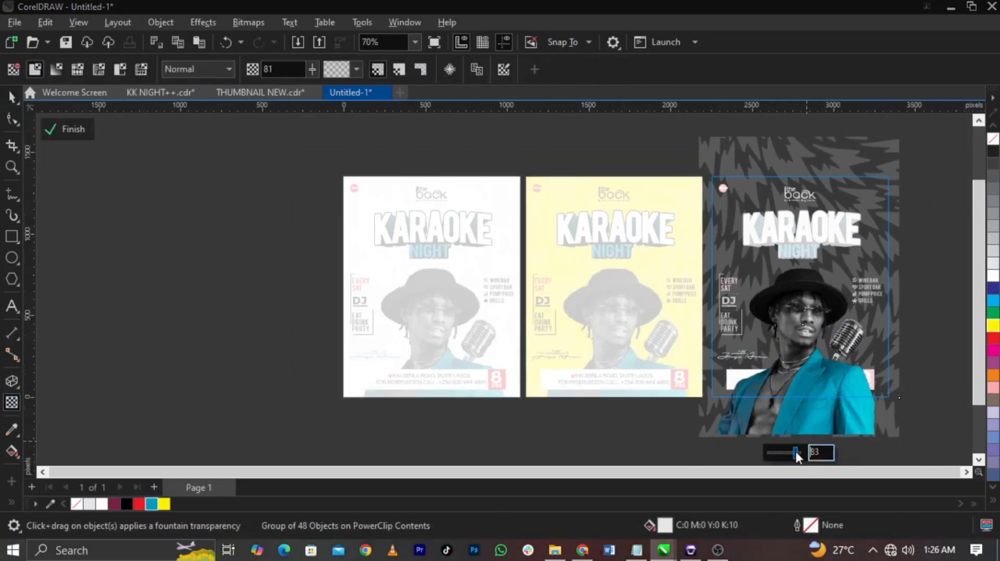
left_click_drag(796, 453, 798, 452)
left_click(943, 389, "ctrl")
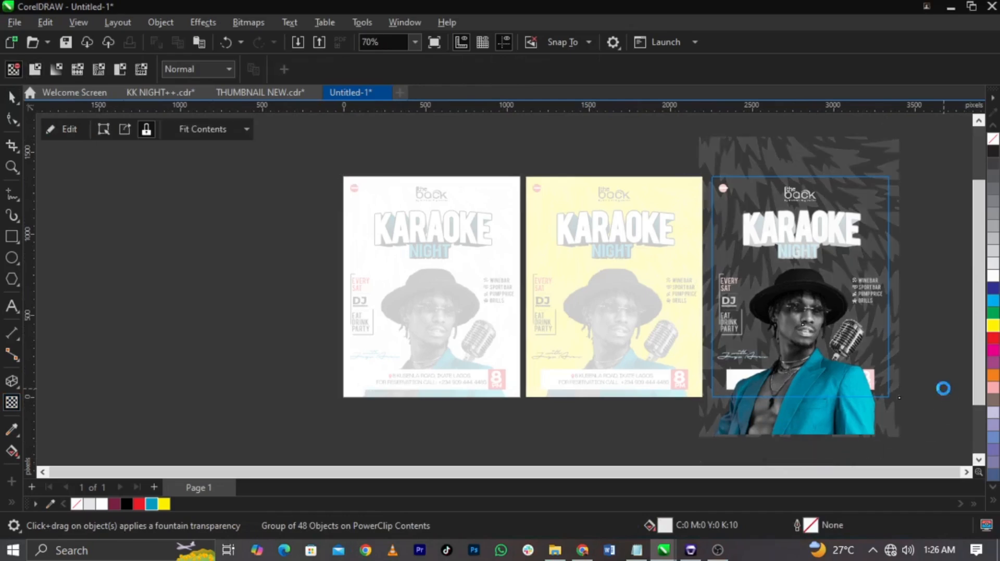
Step: Fill the background of the third, teal flyer with black
key("z")
left_click_drag(921, 172, 325, 410)
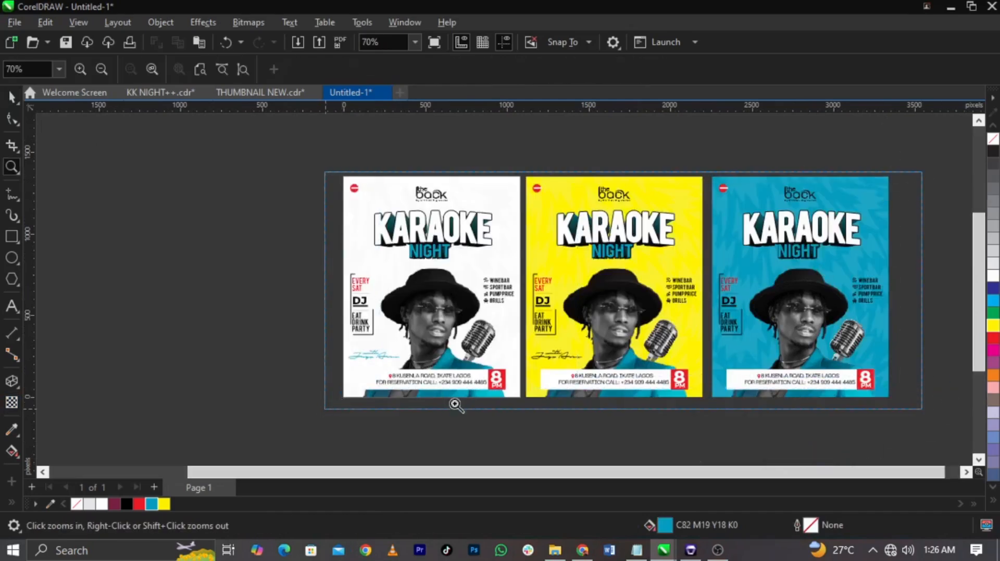
left_click_drag(454, 404, 324, 410)
key("space")
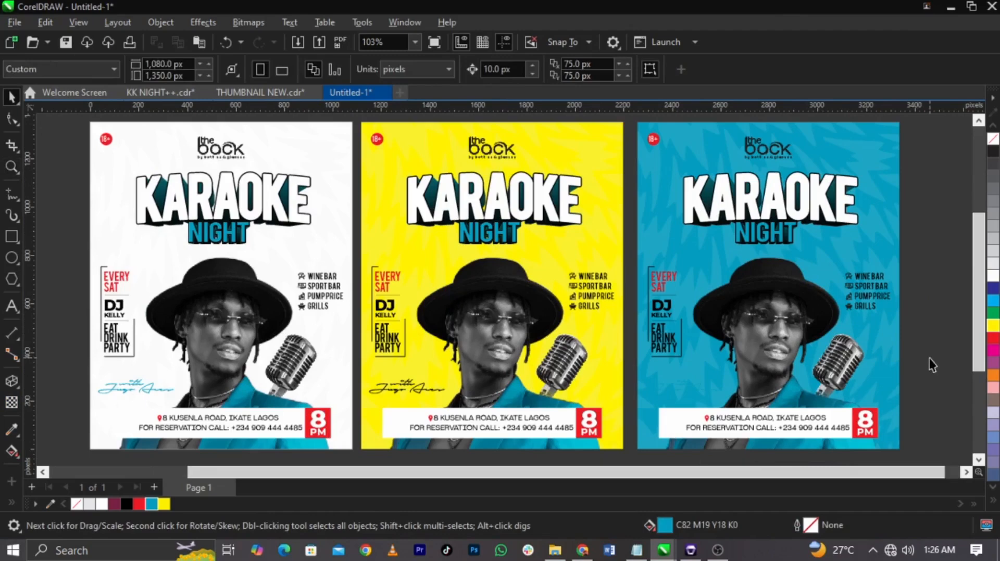
left_click_drag(912, 457, 623, 111)
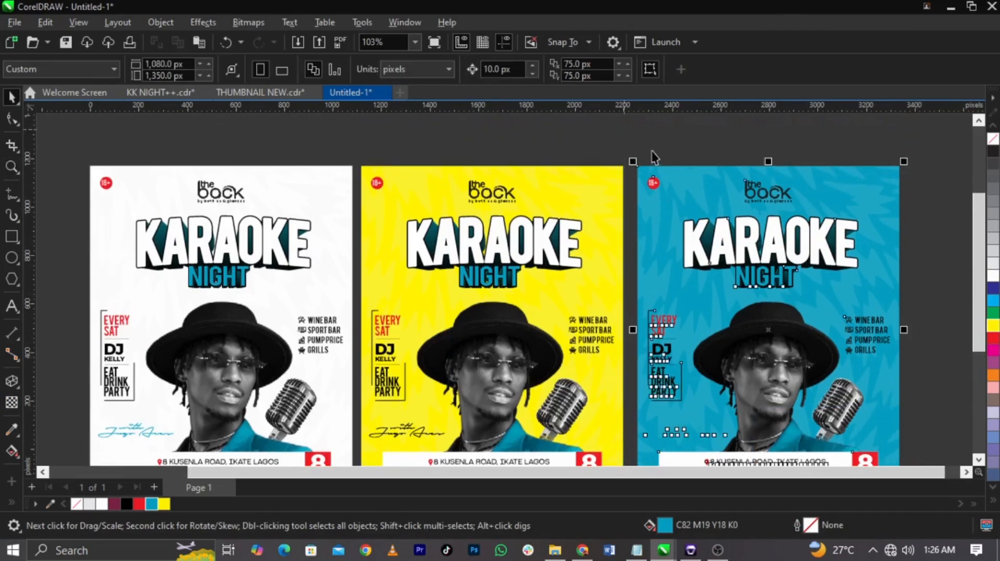
left_click(689, 183)
scroll(690, 182, "down", 2)
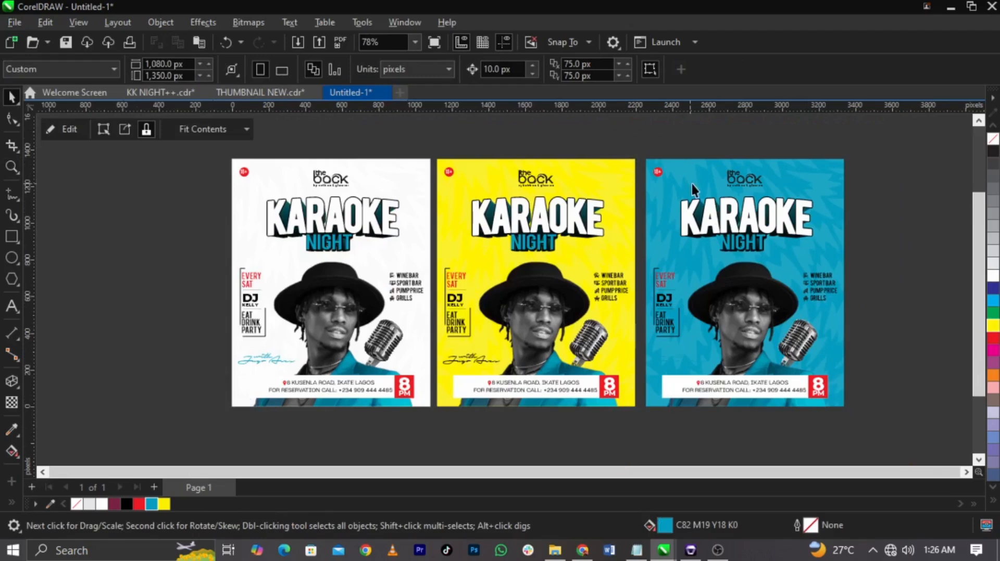
left_click(126, 503)
Step: Delete the entire third flyer and preview the remaining white and yellow flyers side by side at full screen
left_click_drag(889, 426, 630, 147)
key("Delete")
left_click(782, 237)
key("F4")
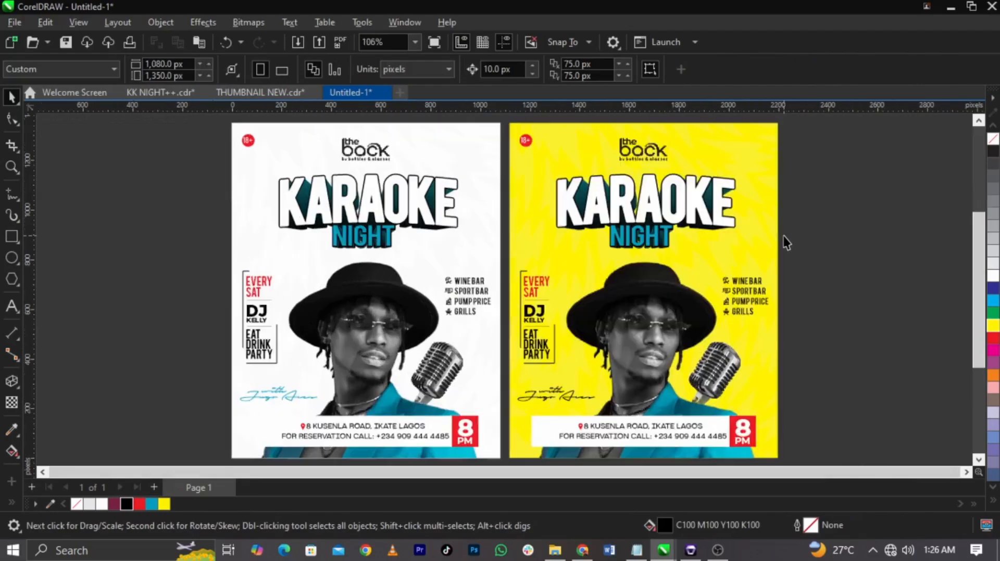
key("F9")
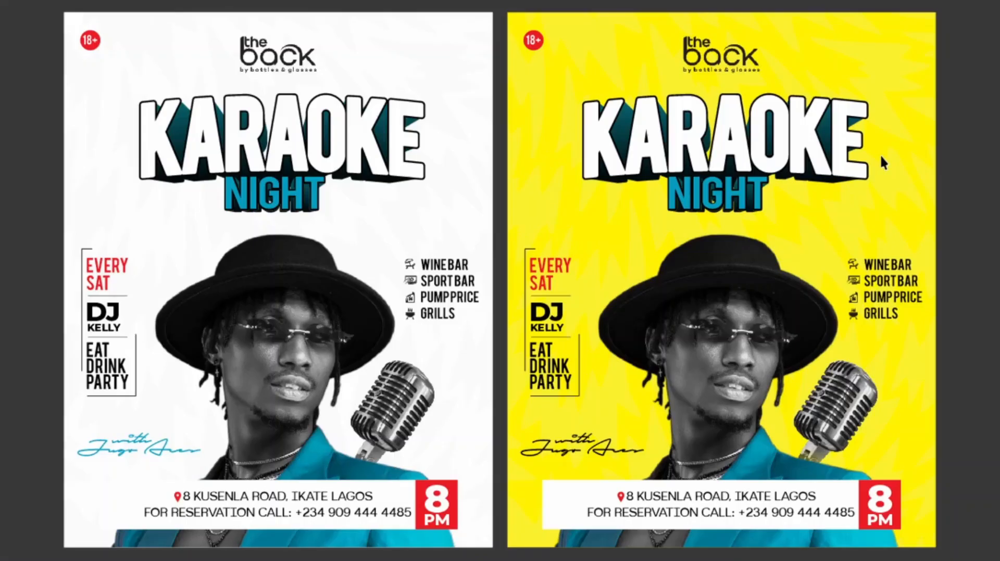